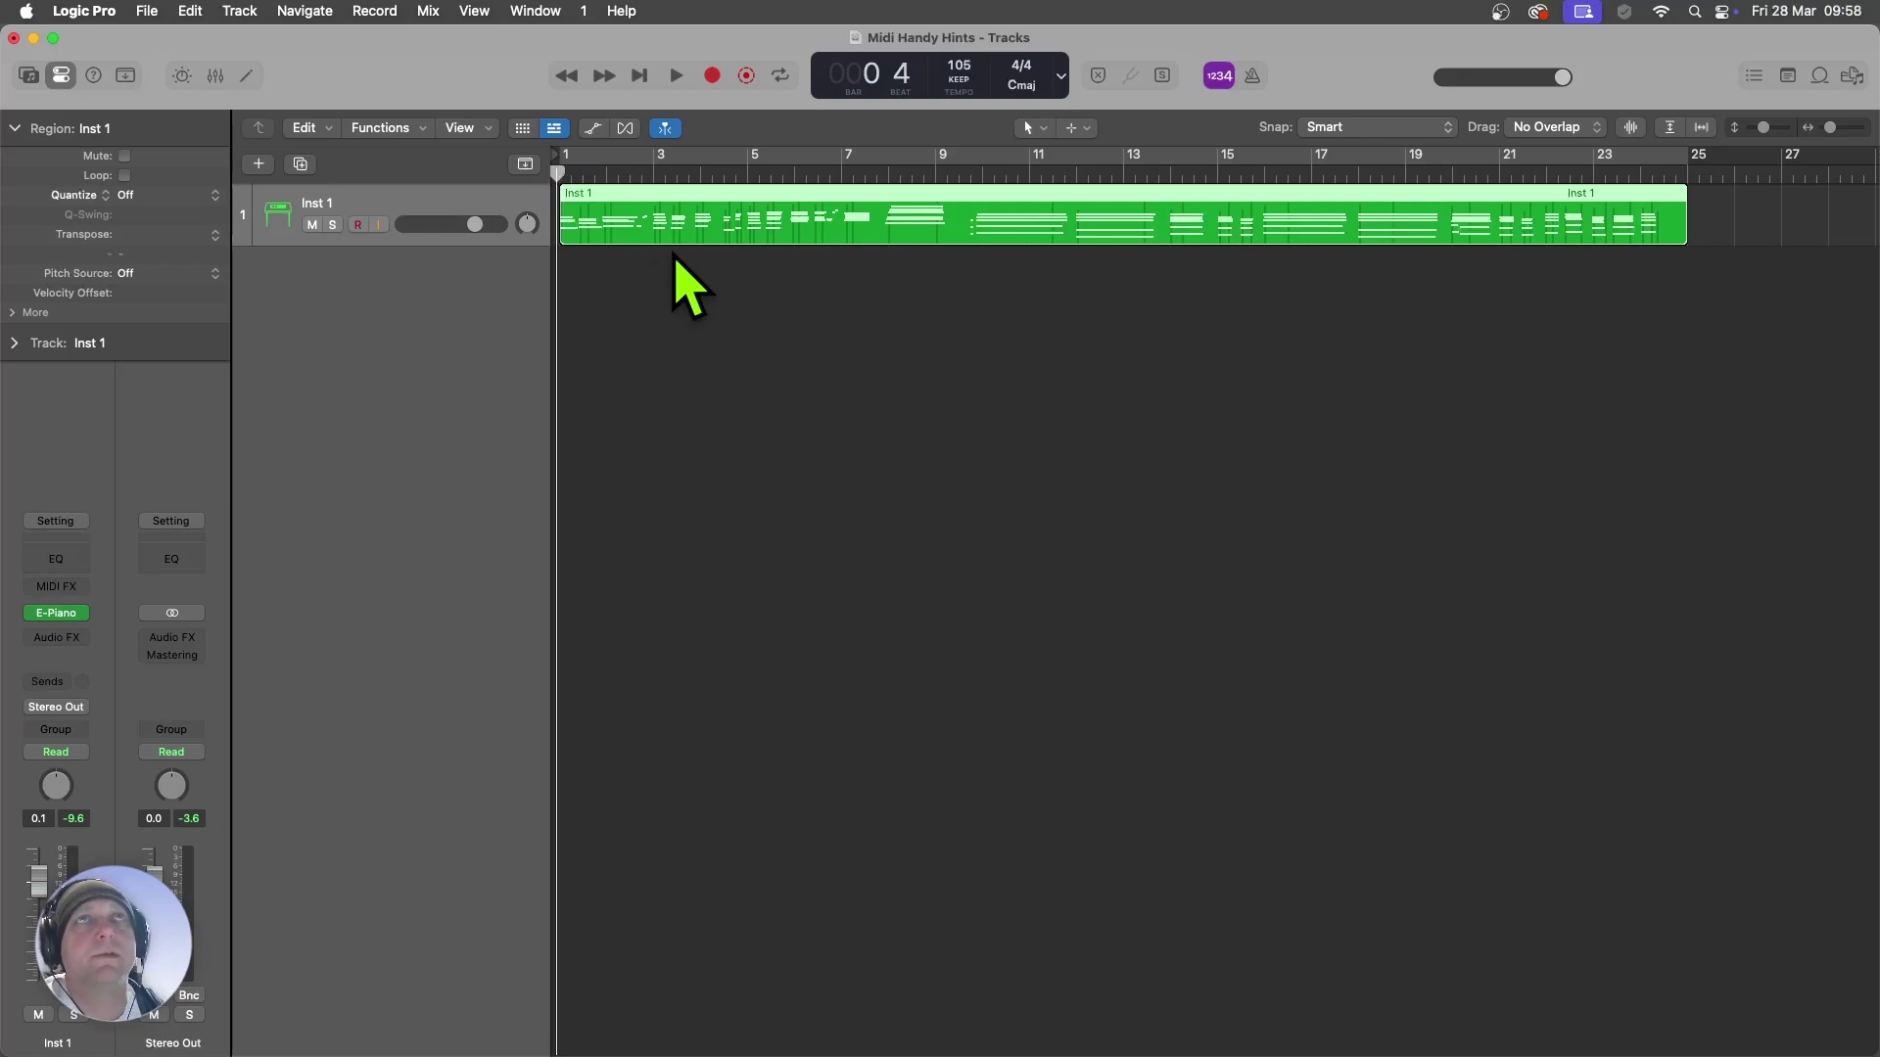
- Open the Inst 1 region in the editor and toggle the editor area with E
double_click(693, 237)
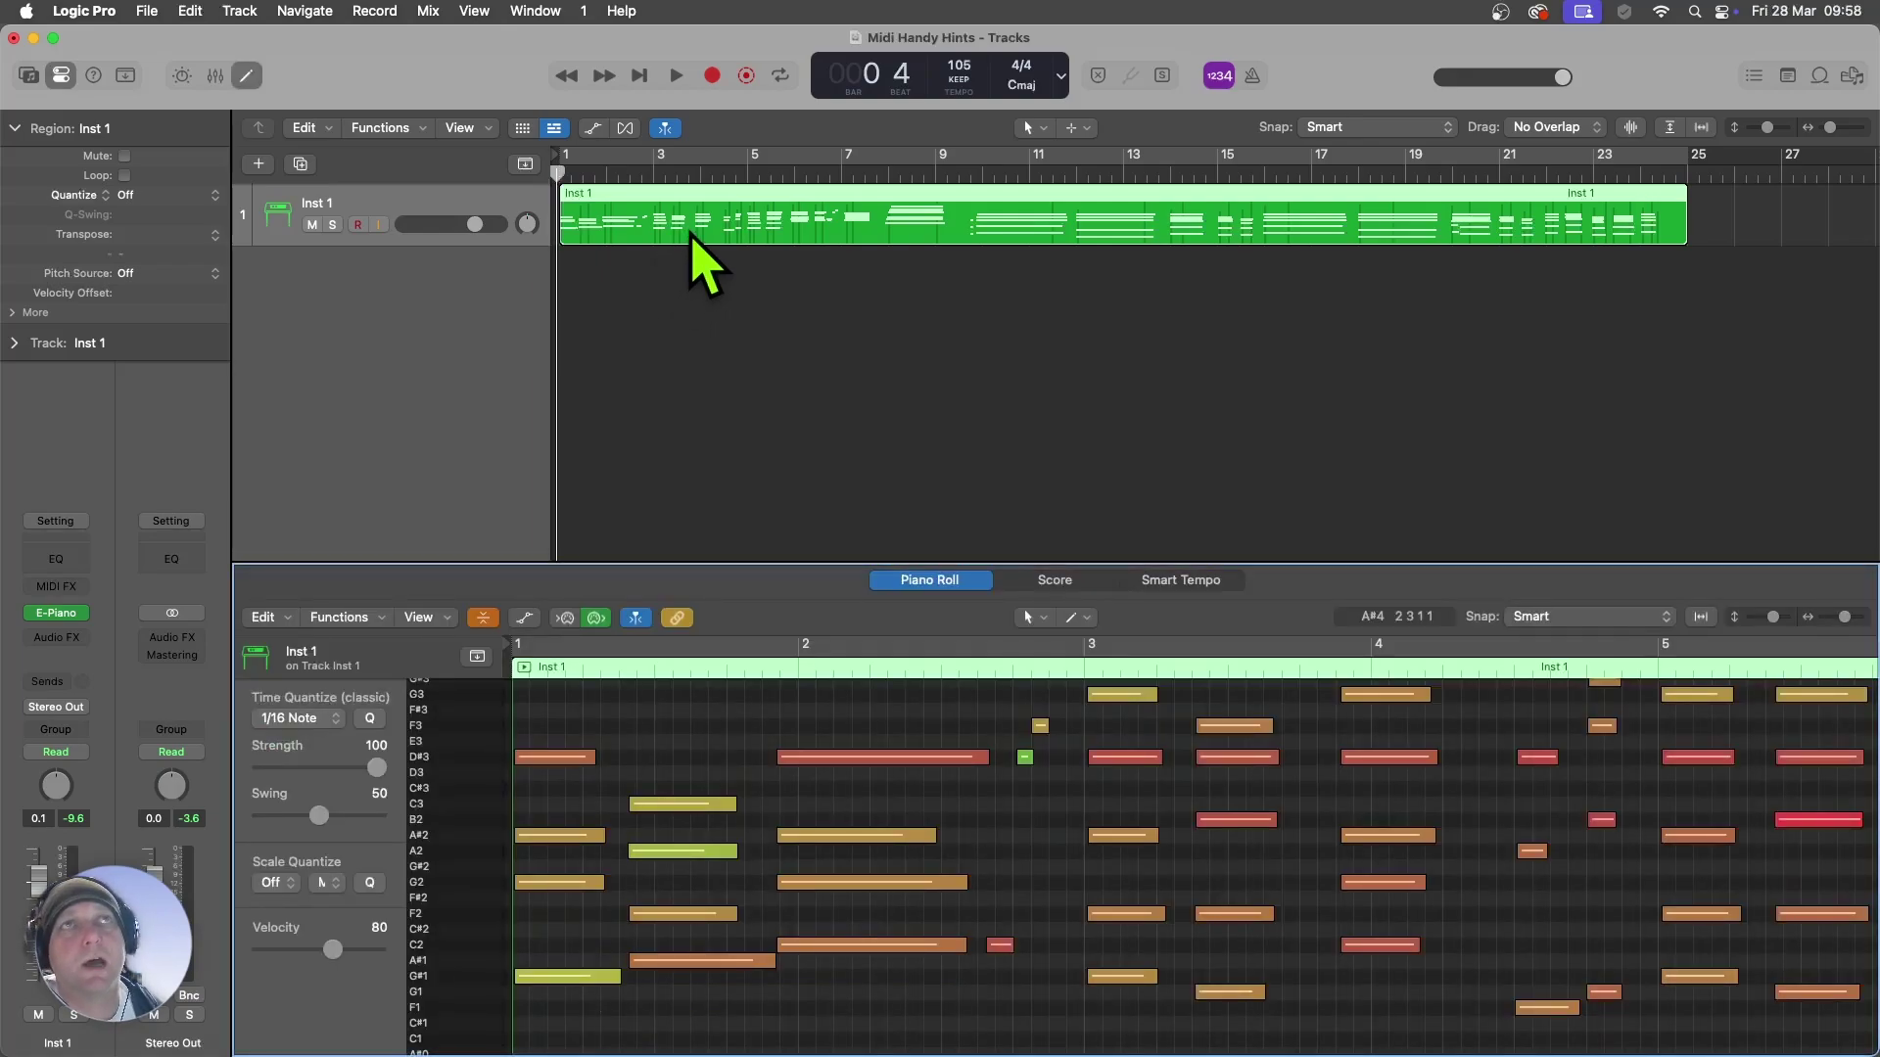
key("e")
key("e")
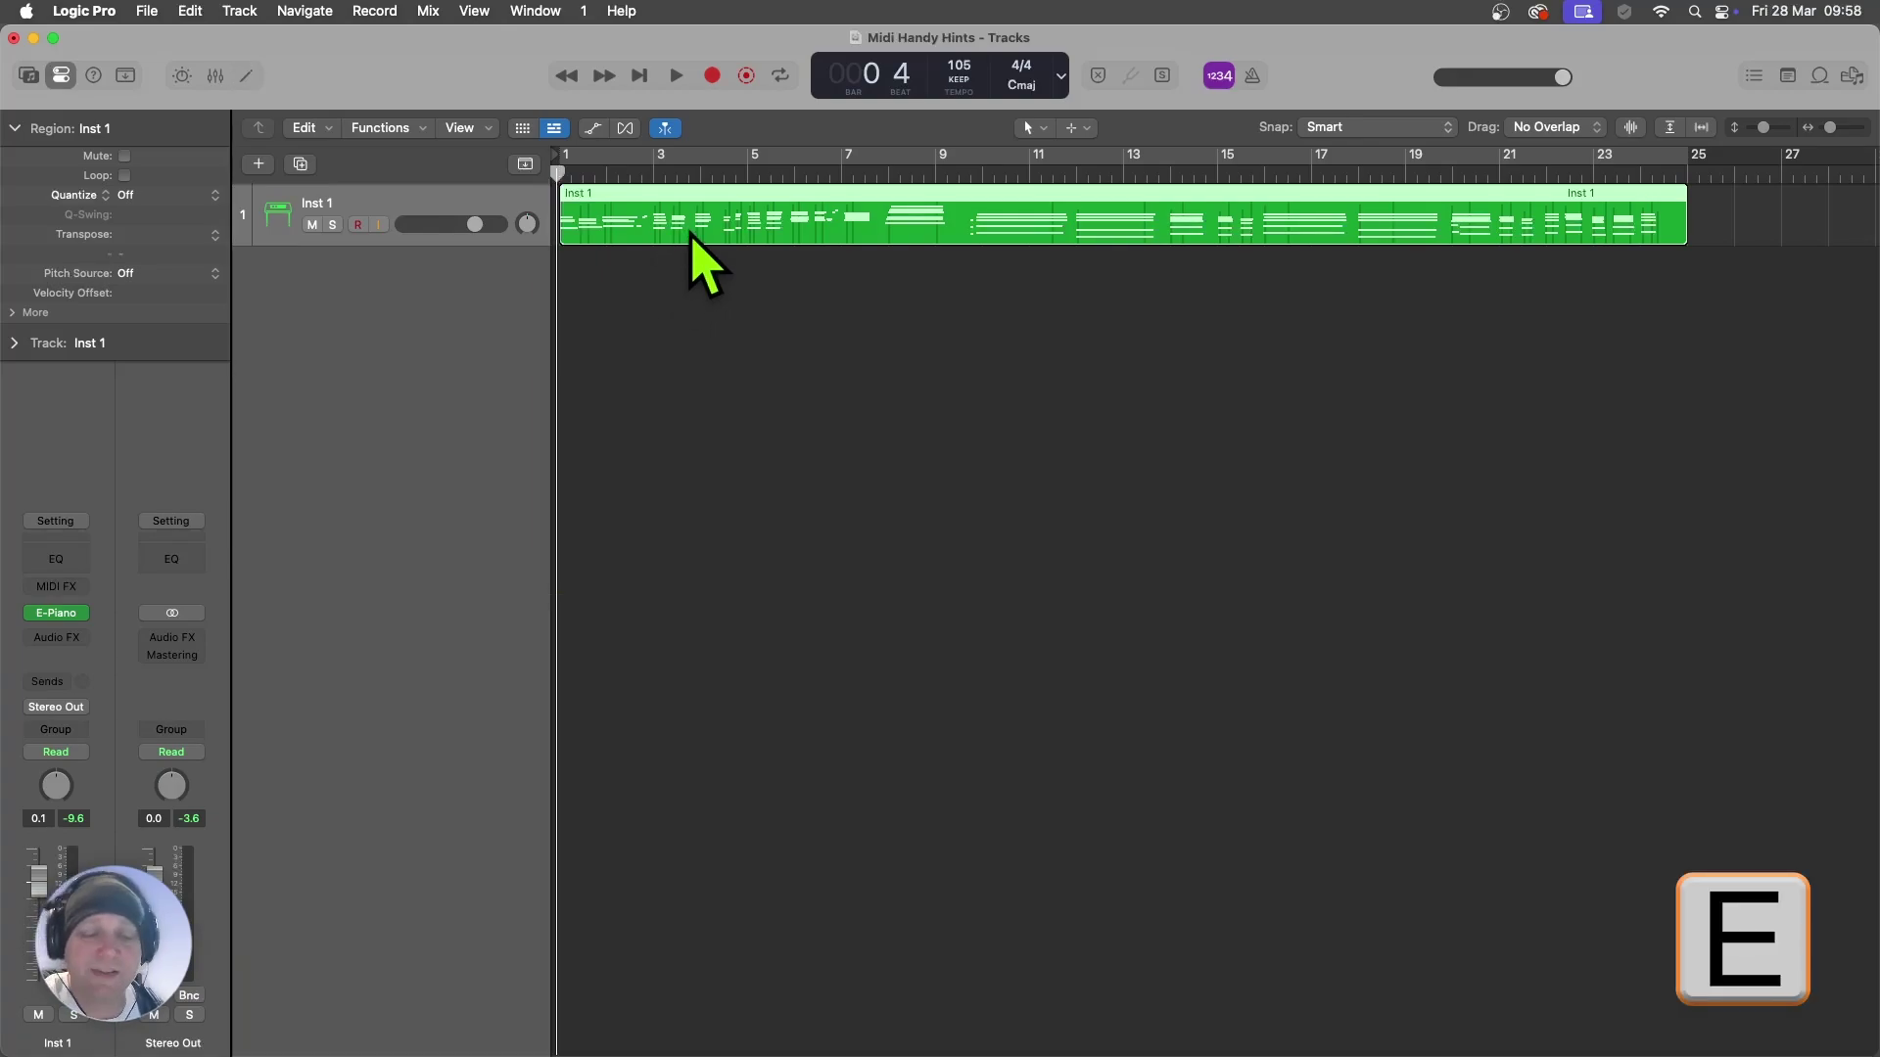
key("e")
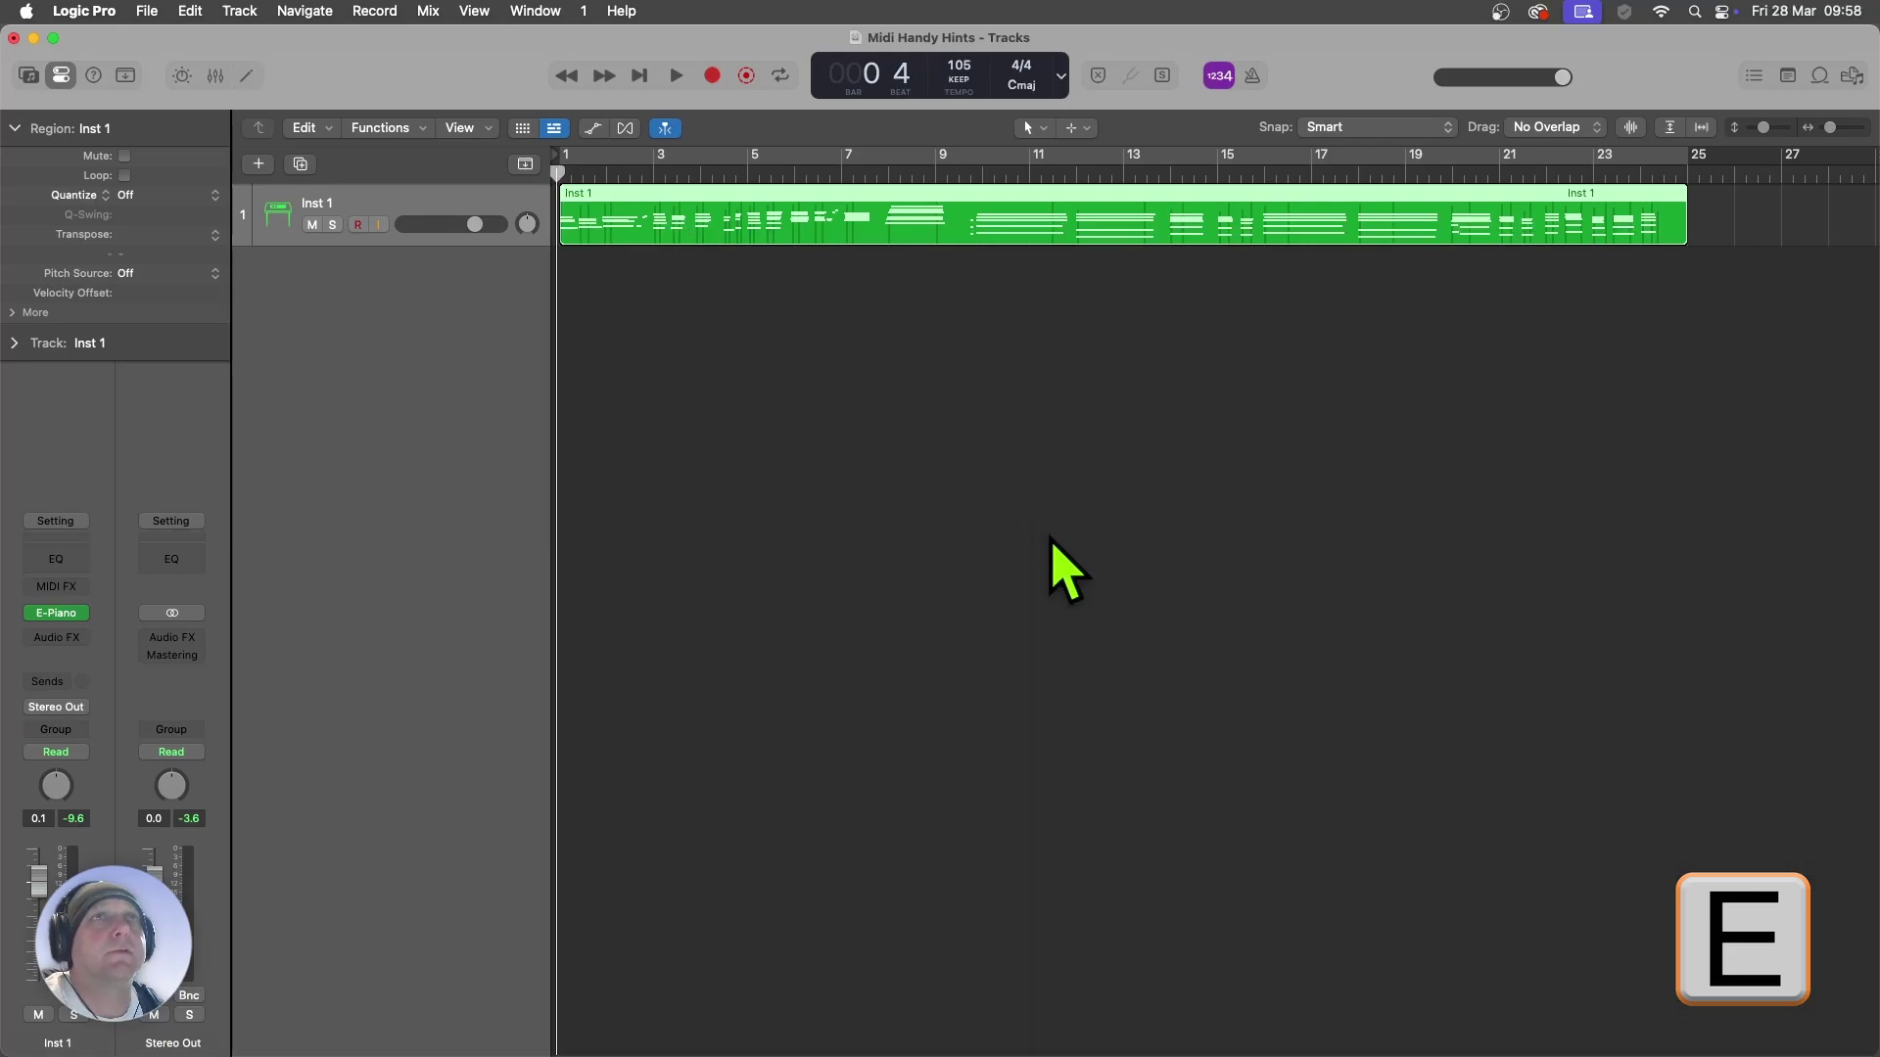
- Preview the region in the Score and Smart Tempo editors, then return to the Piano Roll
key("e")
left_click(1060, 582)
key("e")
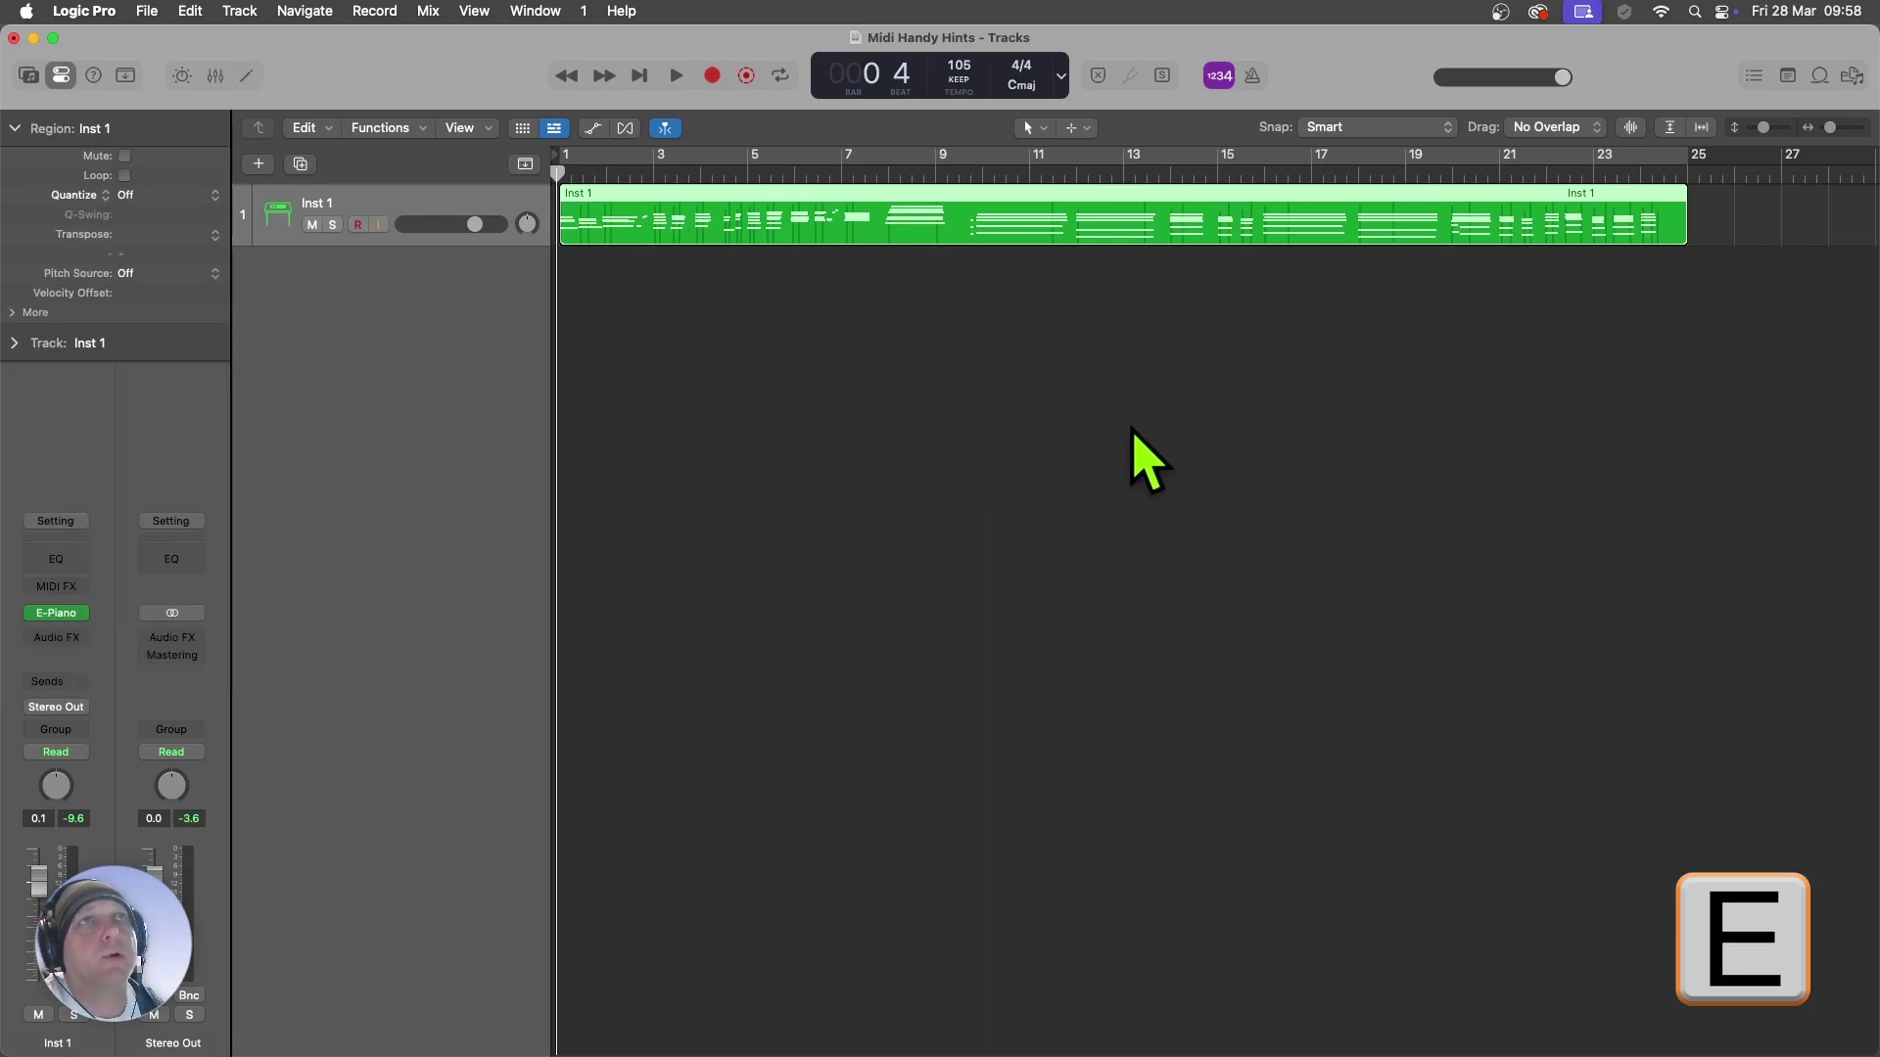
key("e")
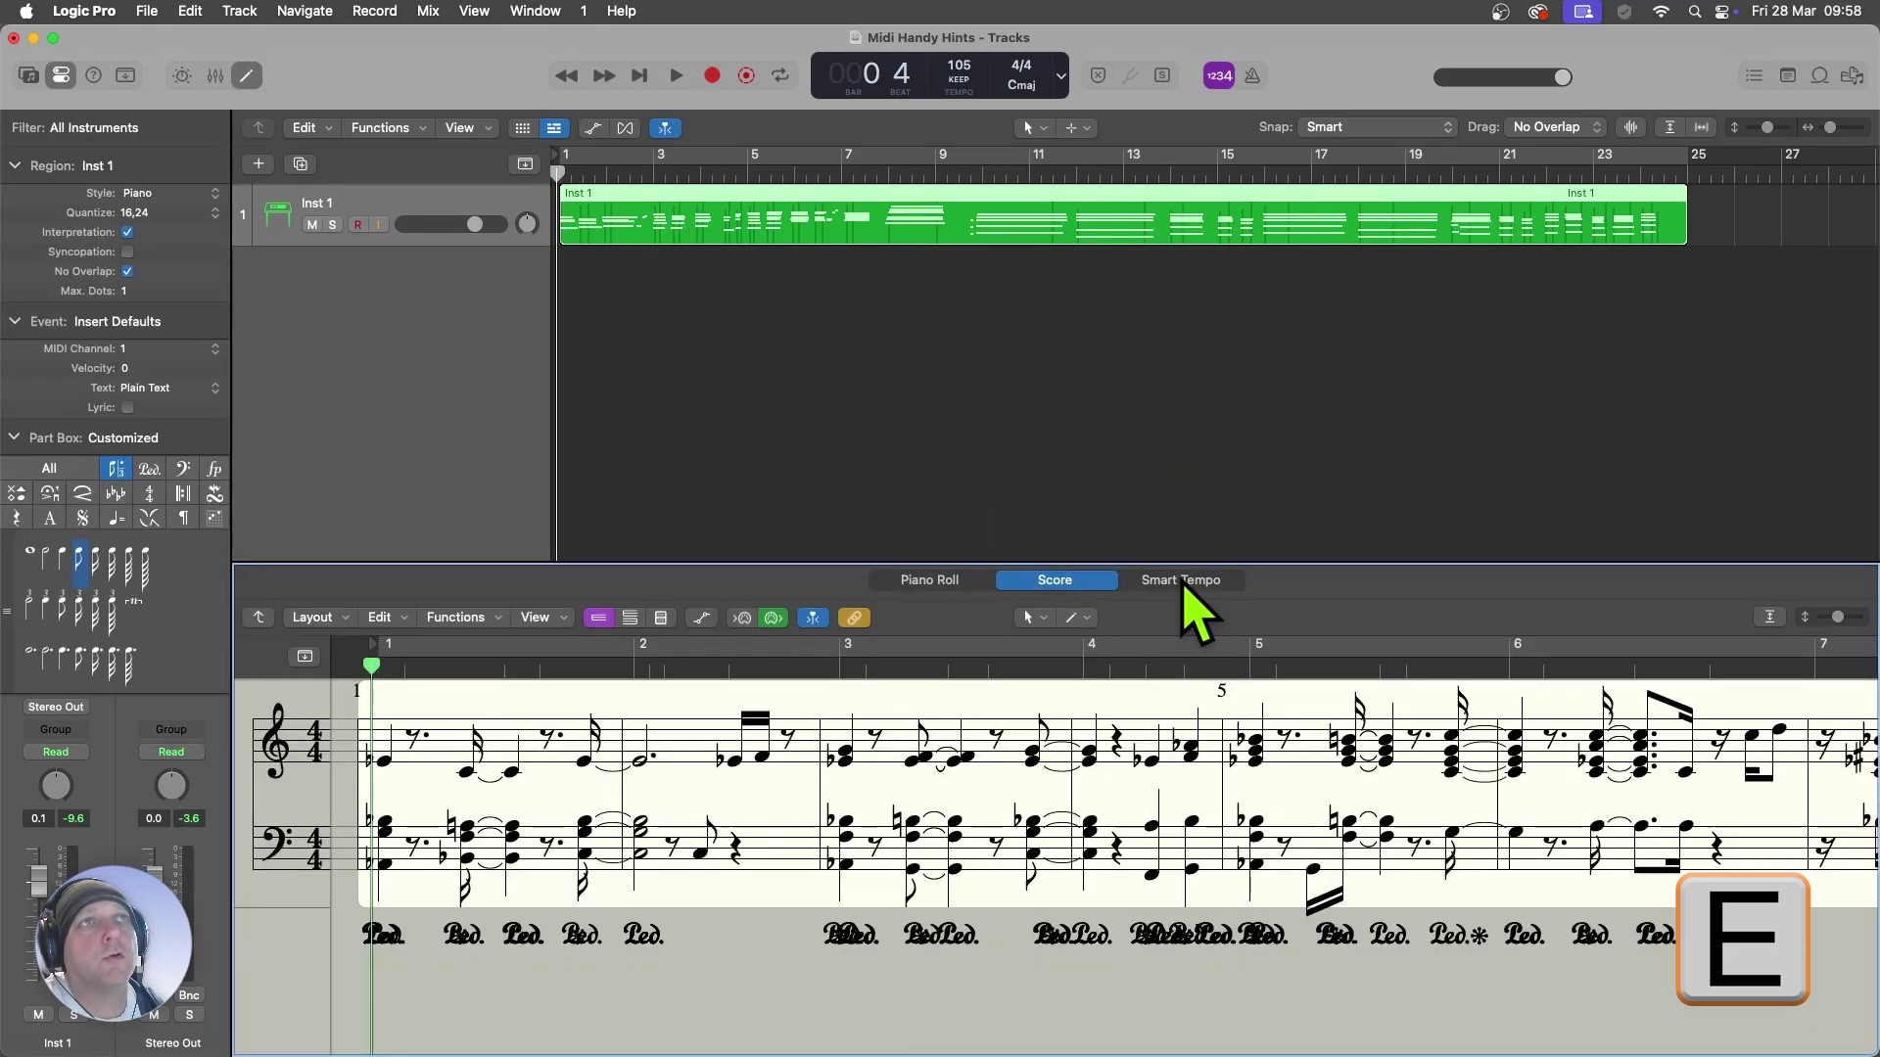
left_click(1181, 578)
key("e")
key("e")
left_click(1047, 584)
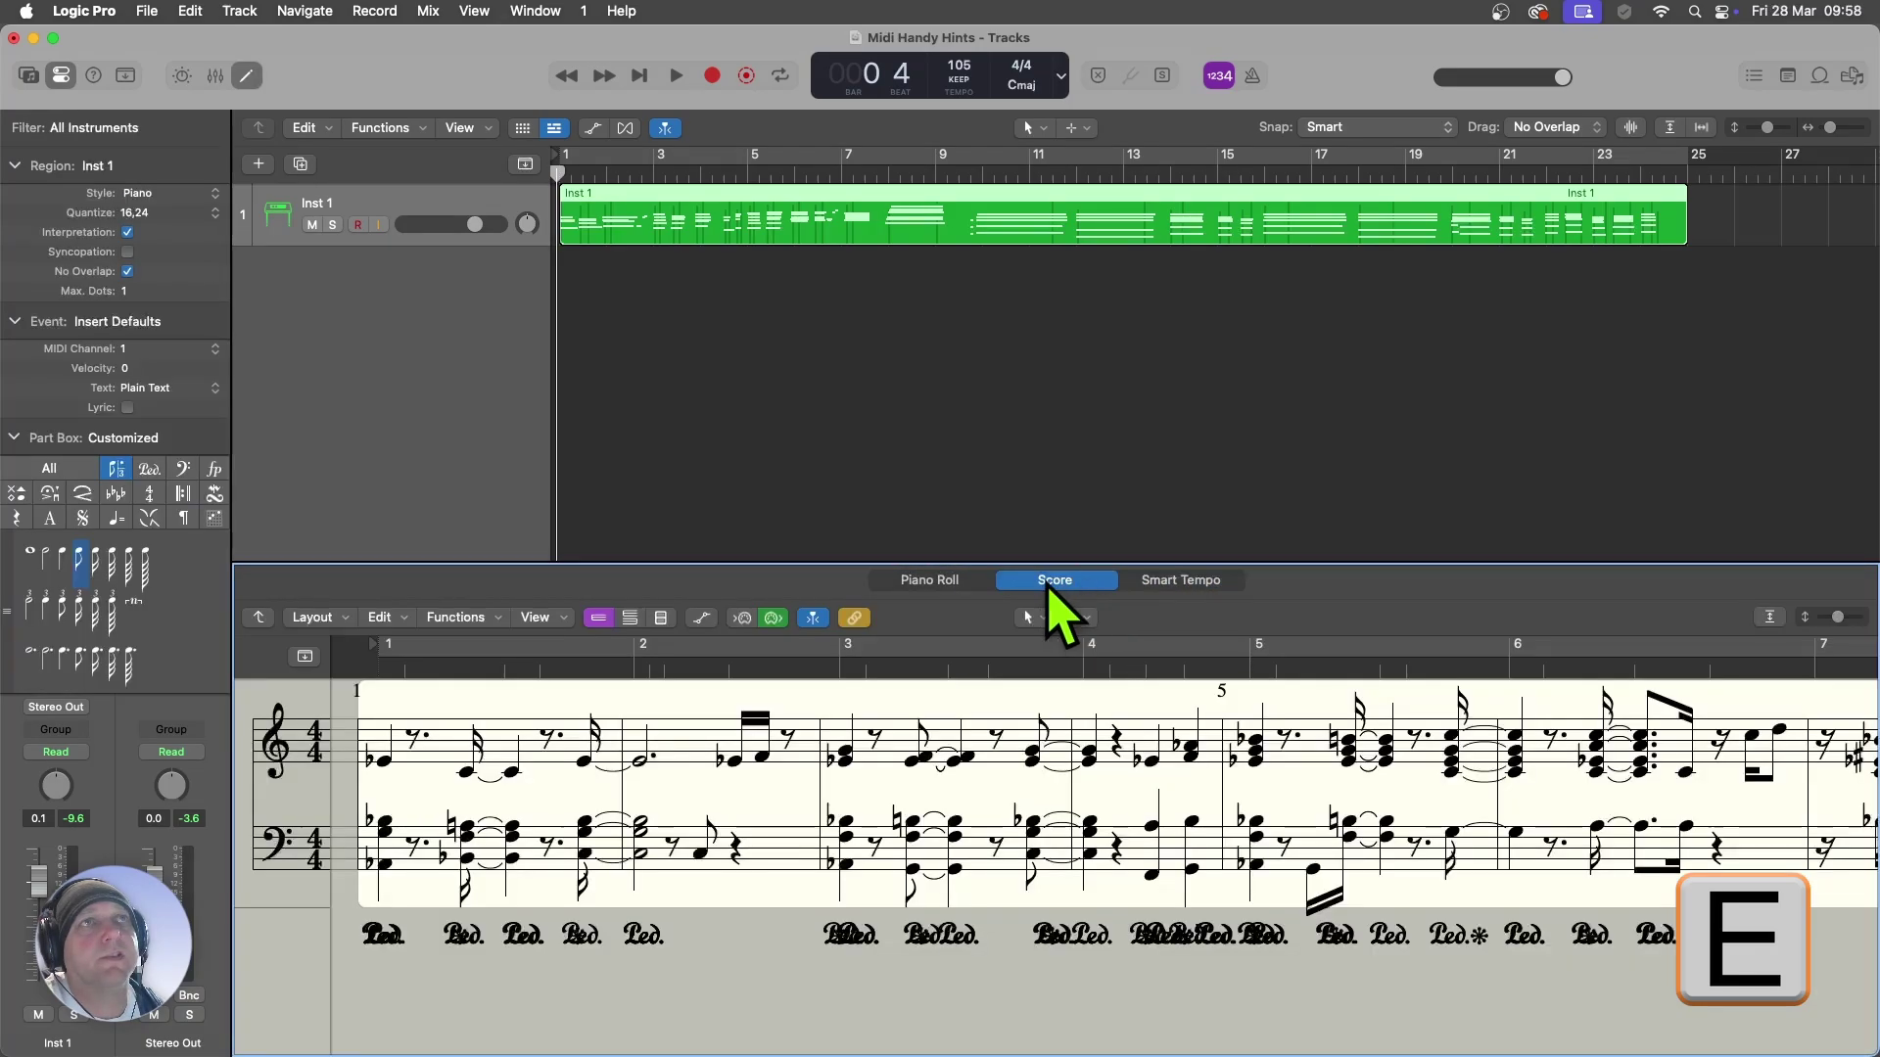
key("e")
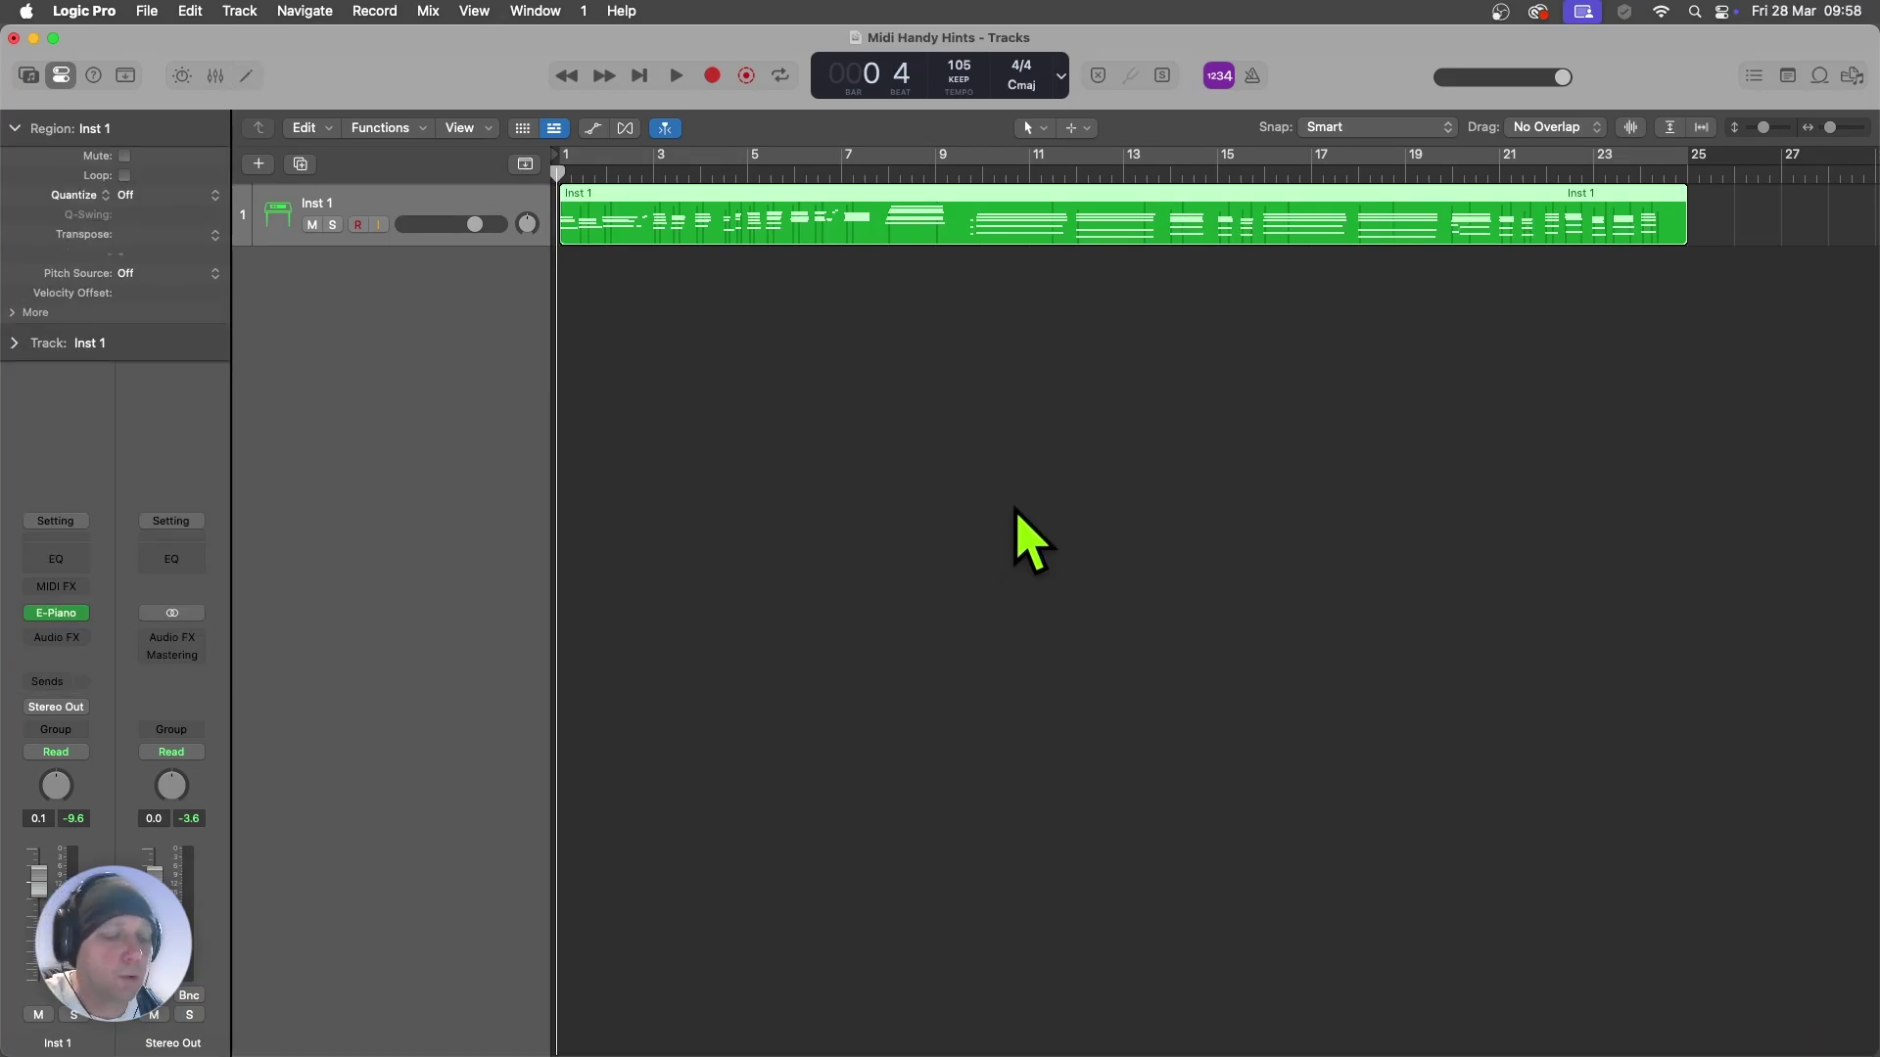
key("p")
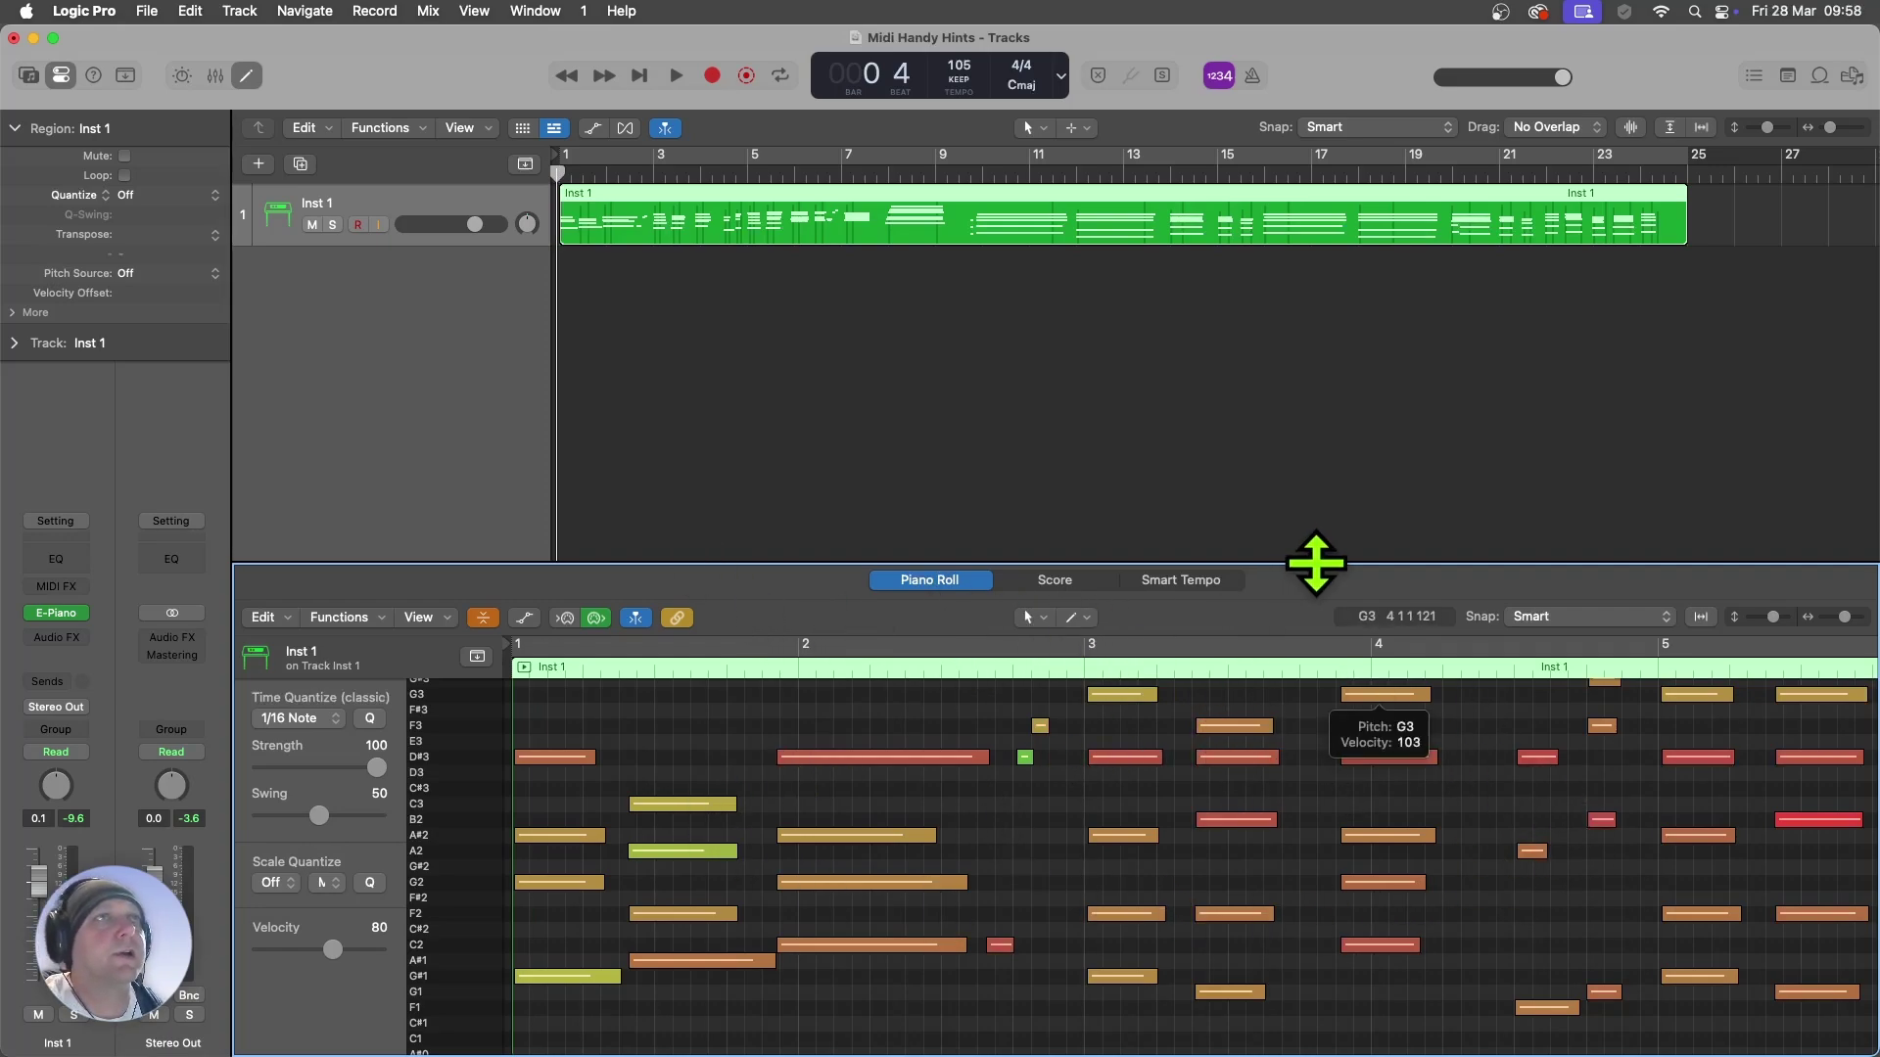
- Make the docked editor taller, then open a floating Piano Roll window and make it full screen
left_click_drag(1315, 563, 1305, 511)
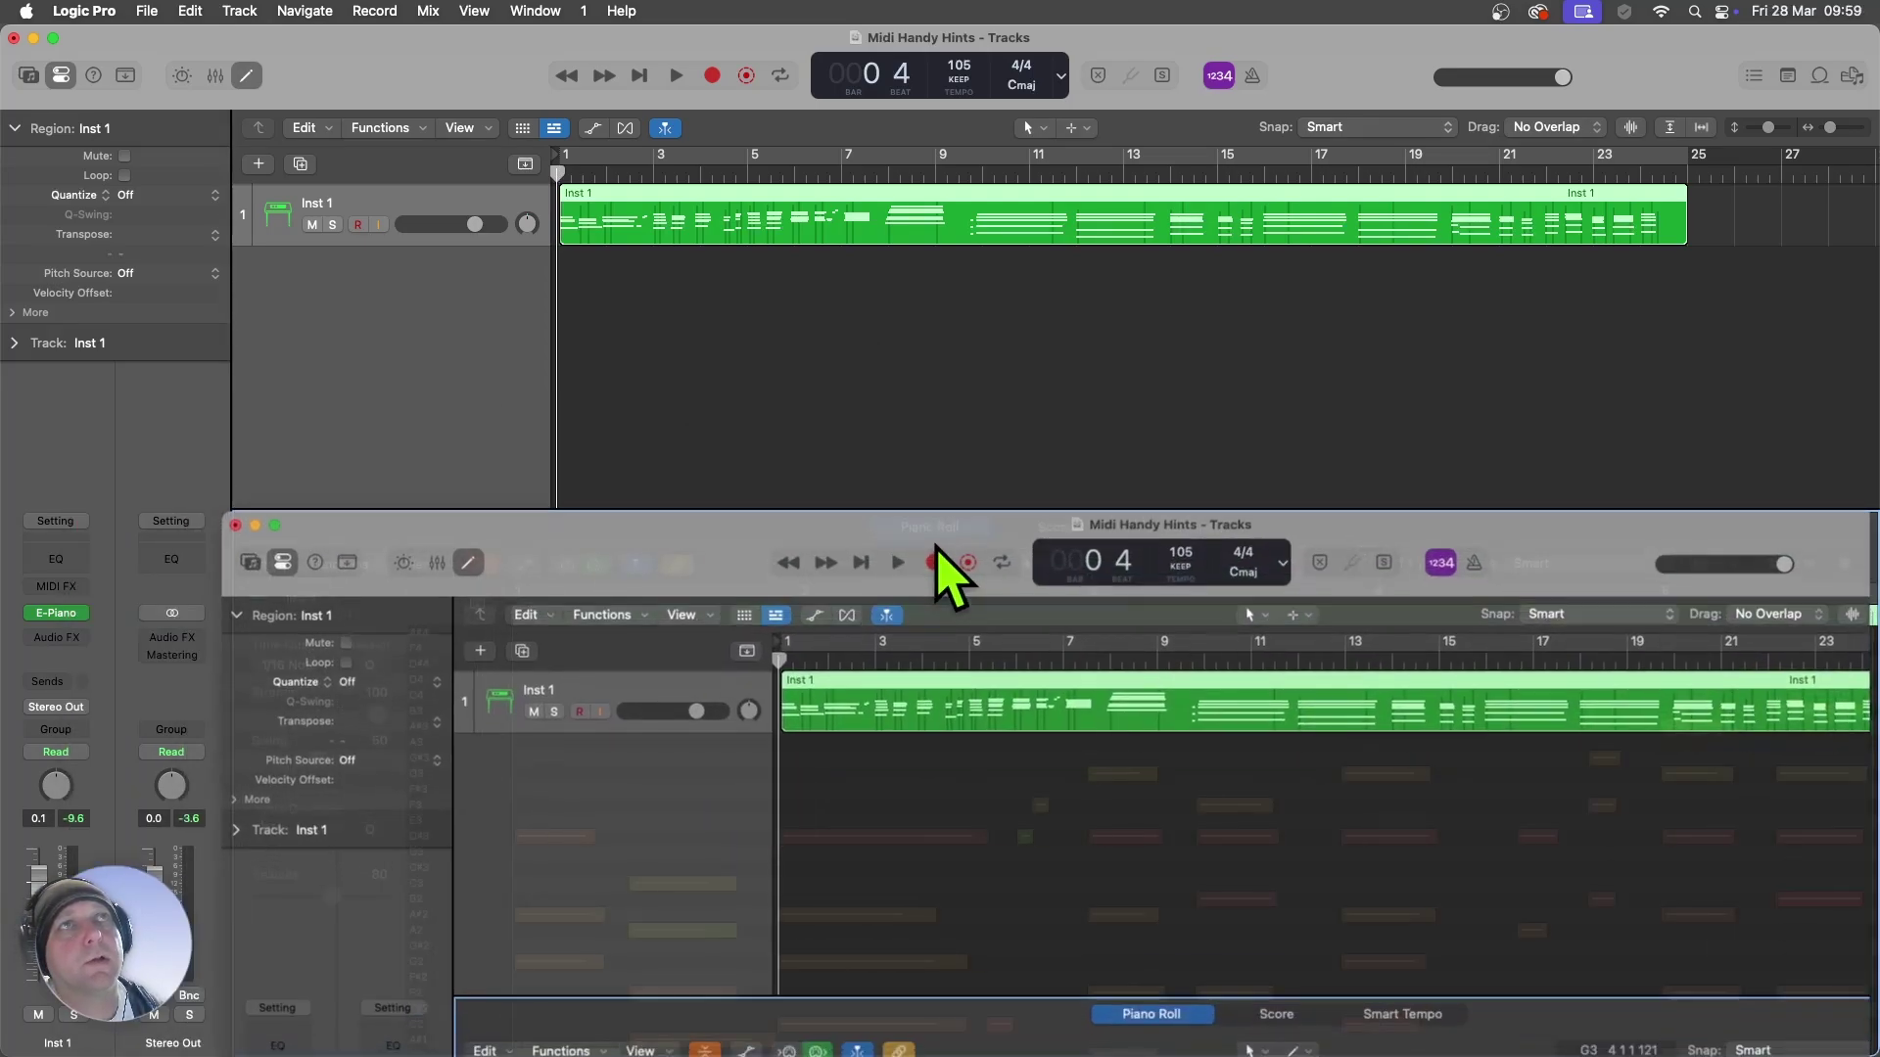
key("super+4")
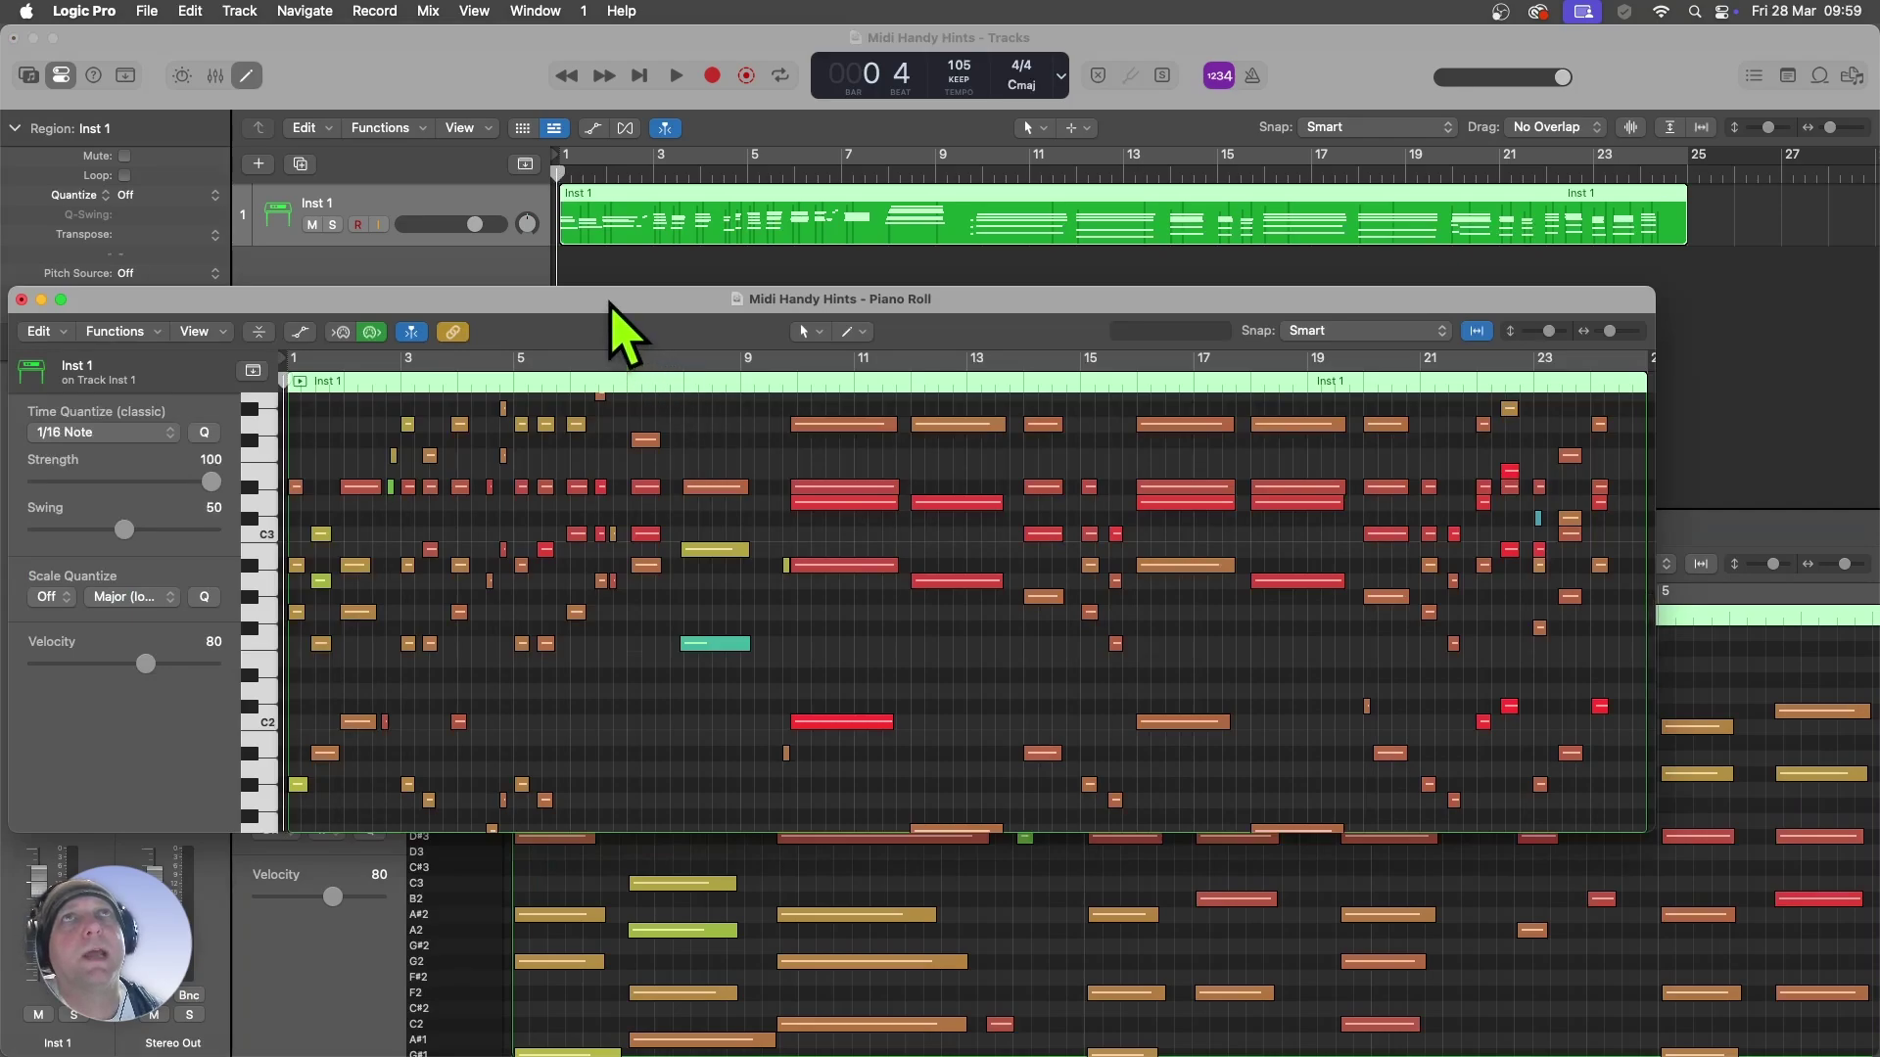
left_click_drag(610, 306, 730, 299)
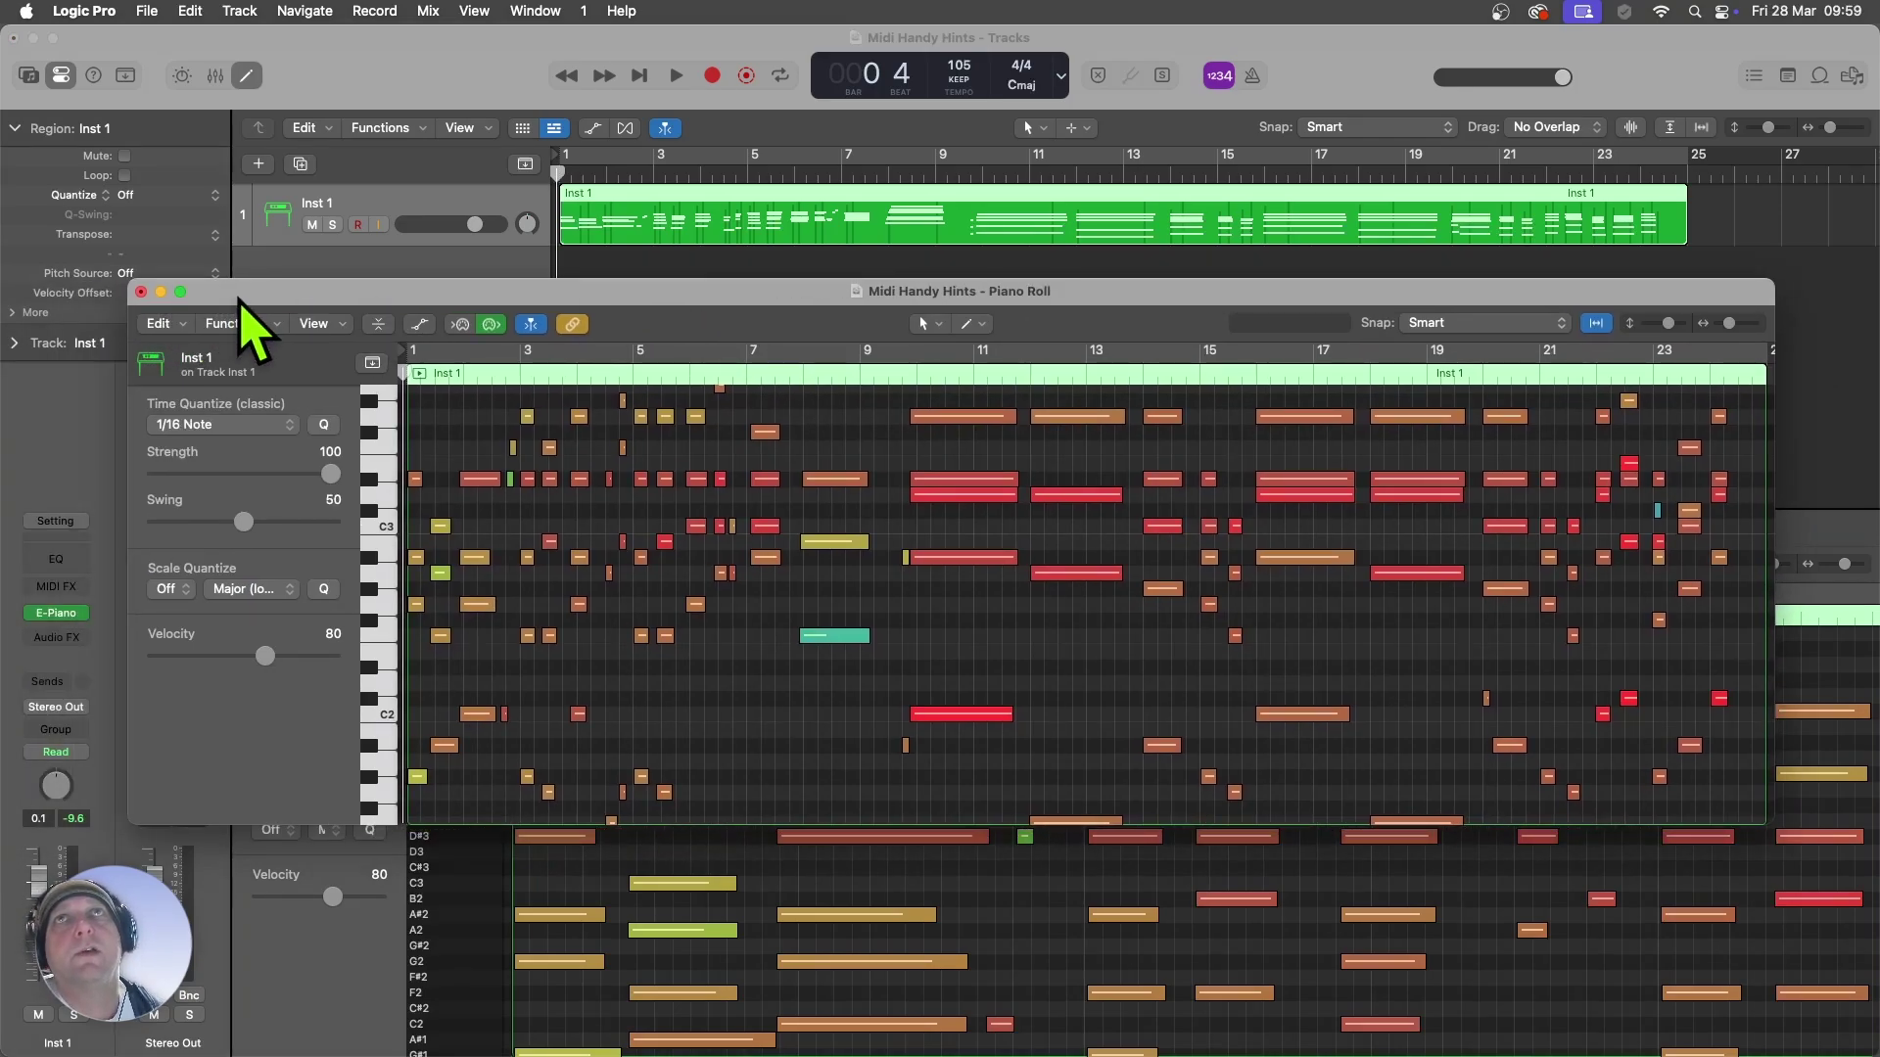
left_click_drag(239, 295, 268, 297)
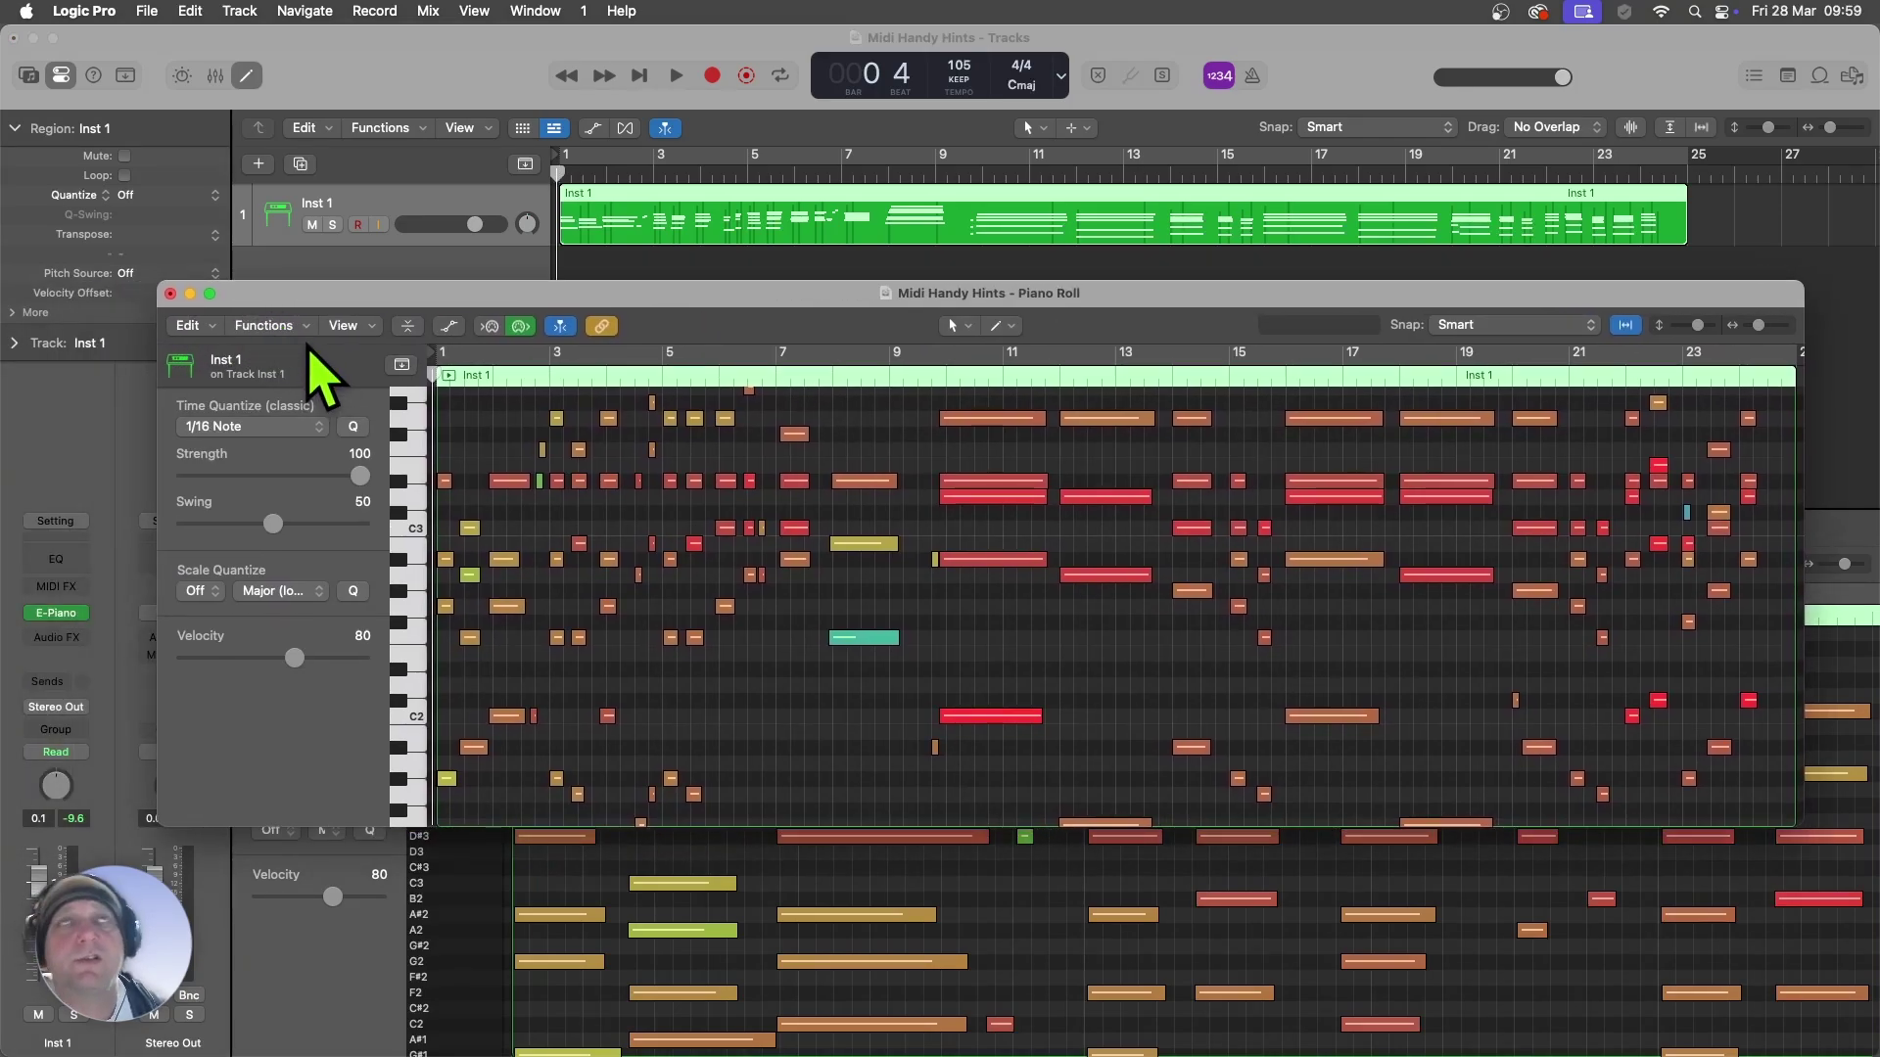
left_click(210, 295)
- Exit full screen, close the floating Piano Roll, reopen it with Command-4, reposition and close it
scroll(503, 419, "up", 5)
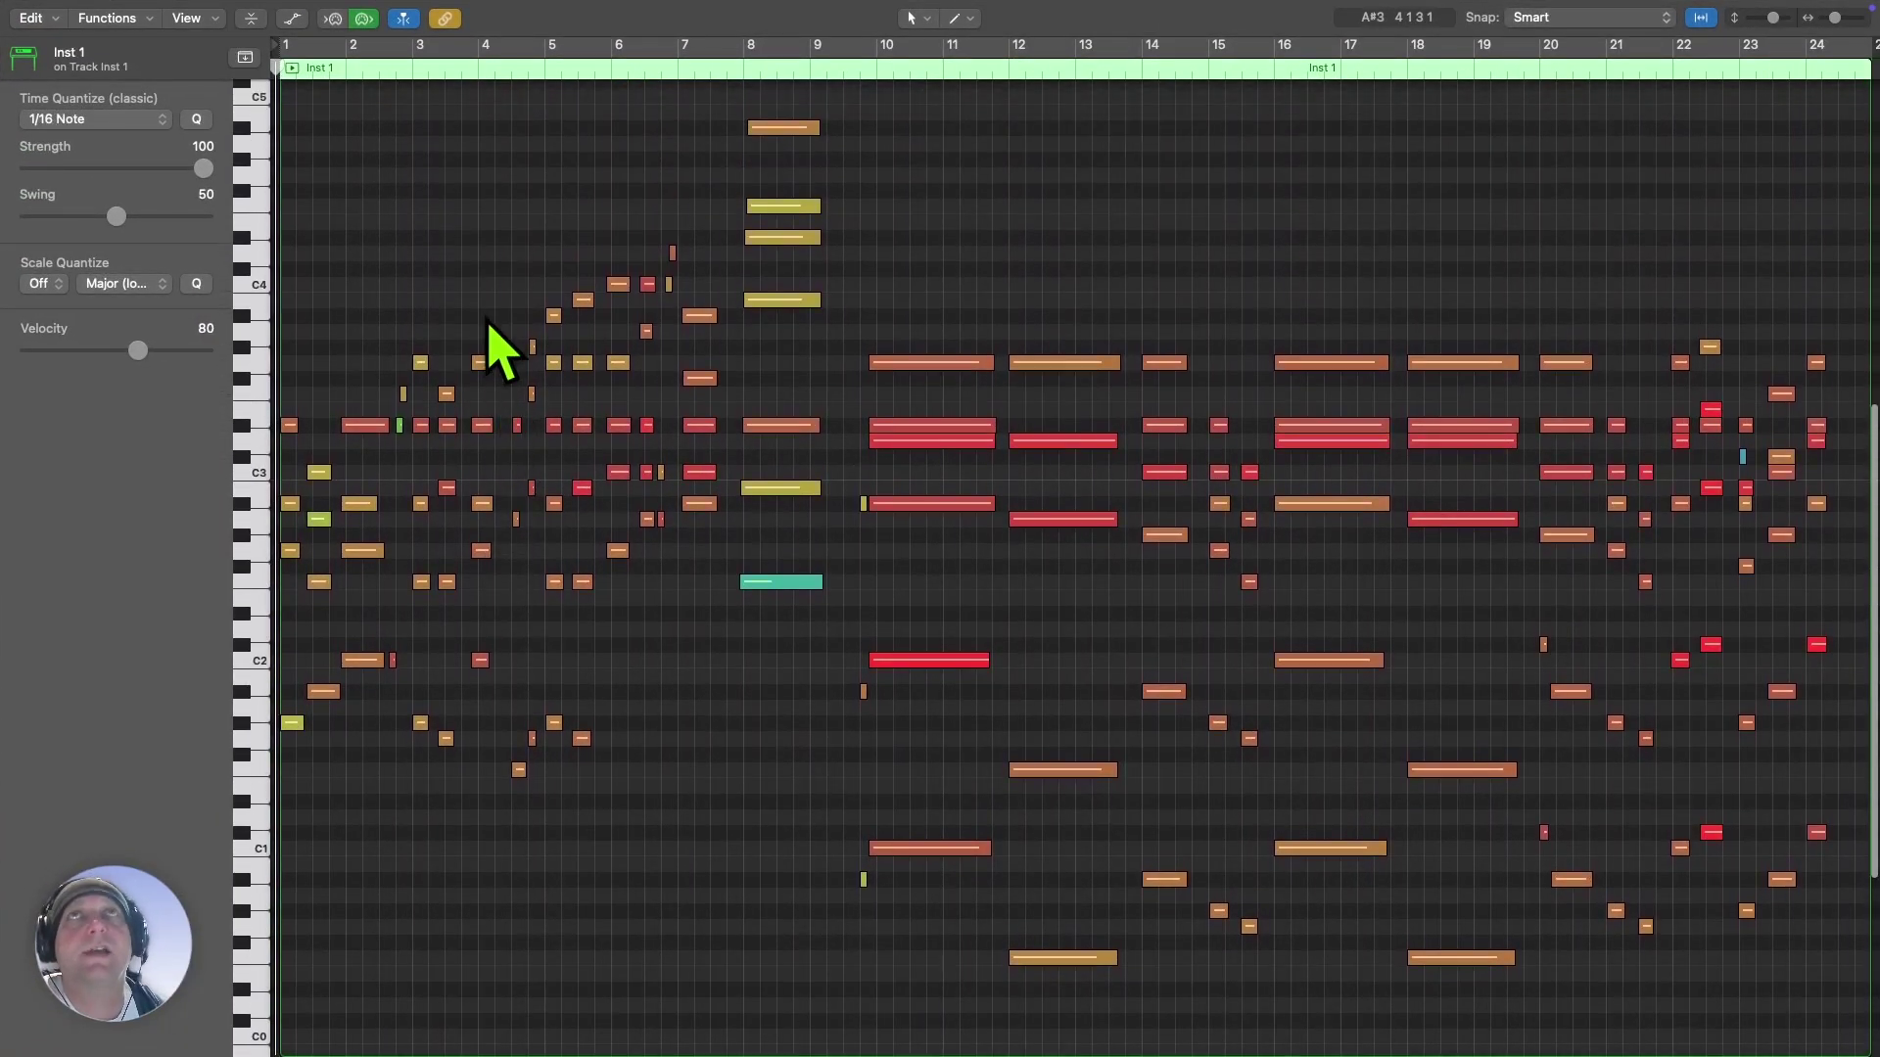
mouse_move(335, 8)
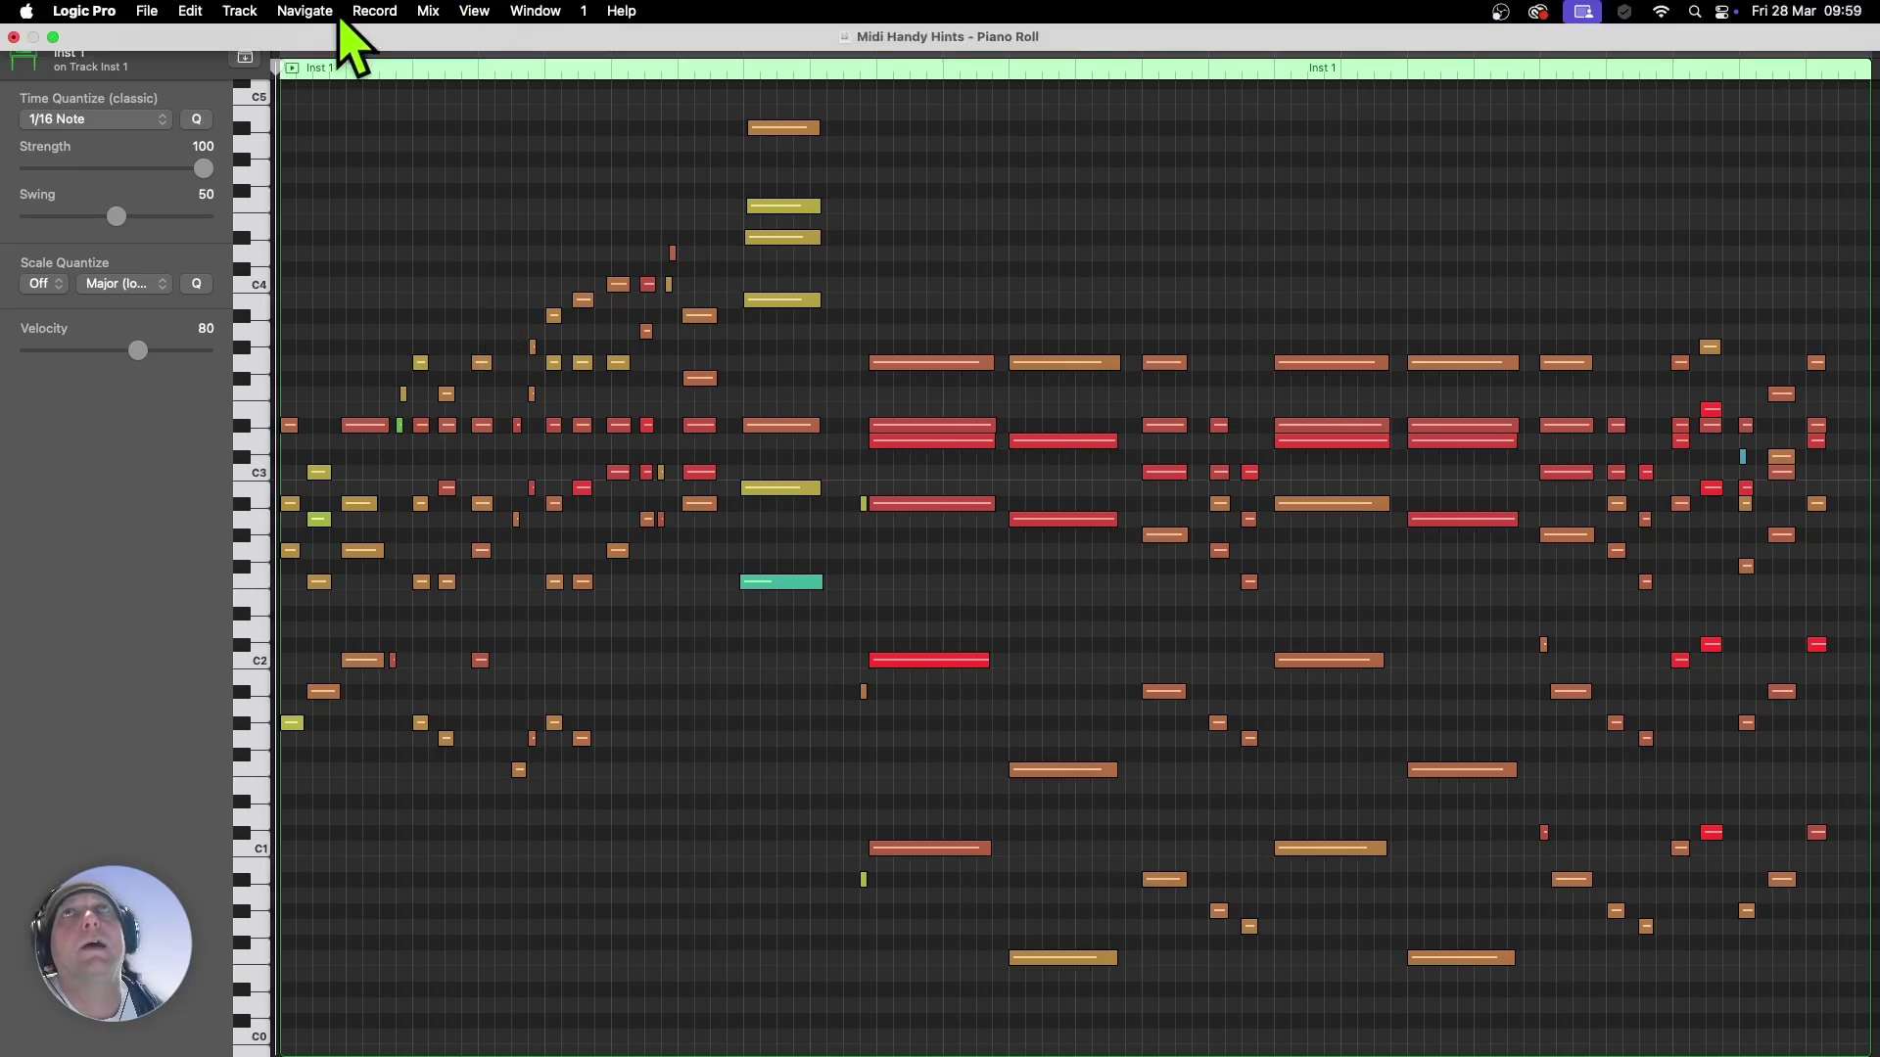
left_click(53, 37)
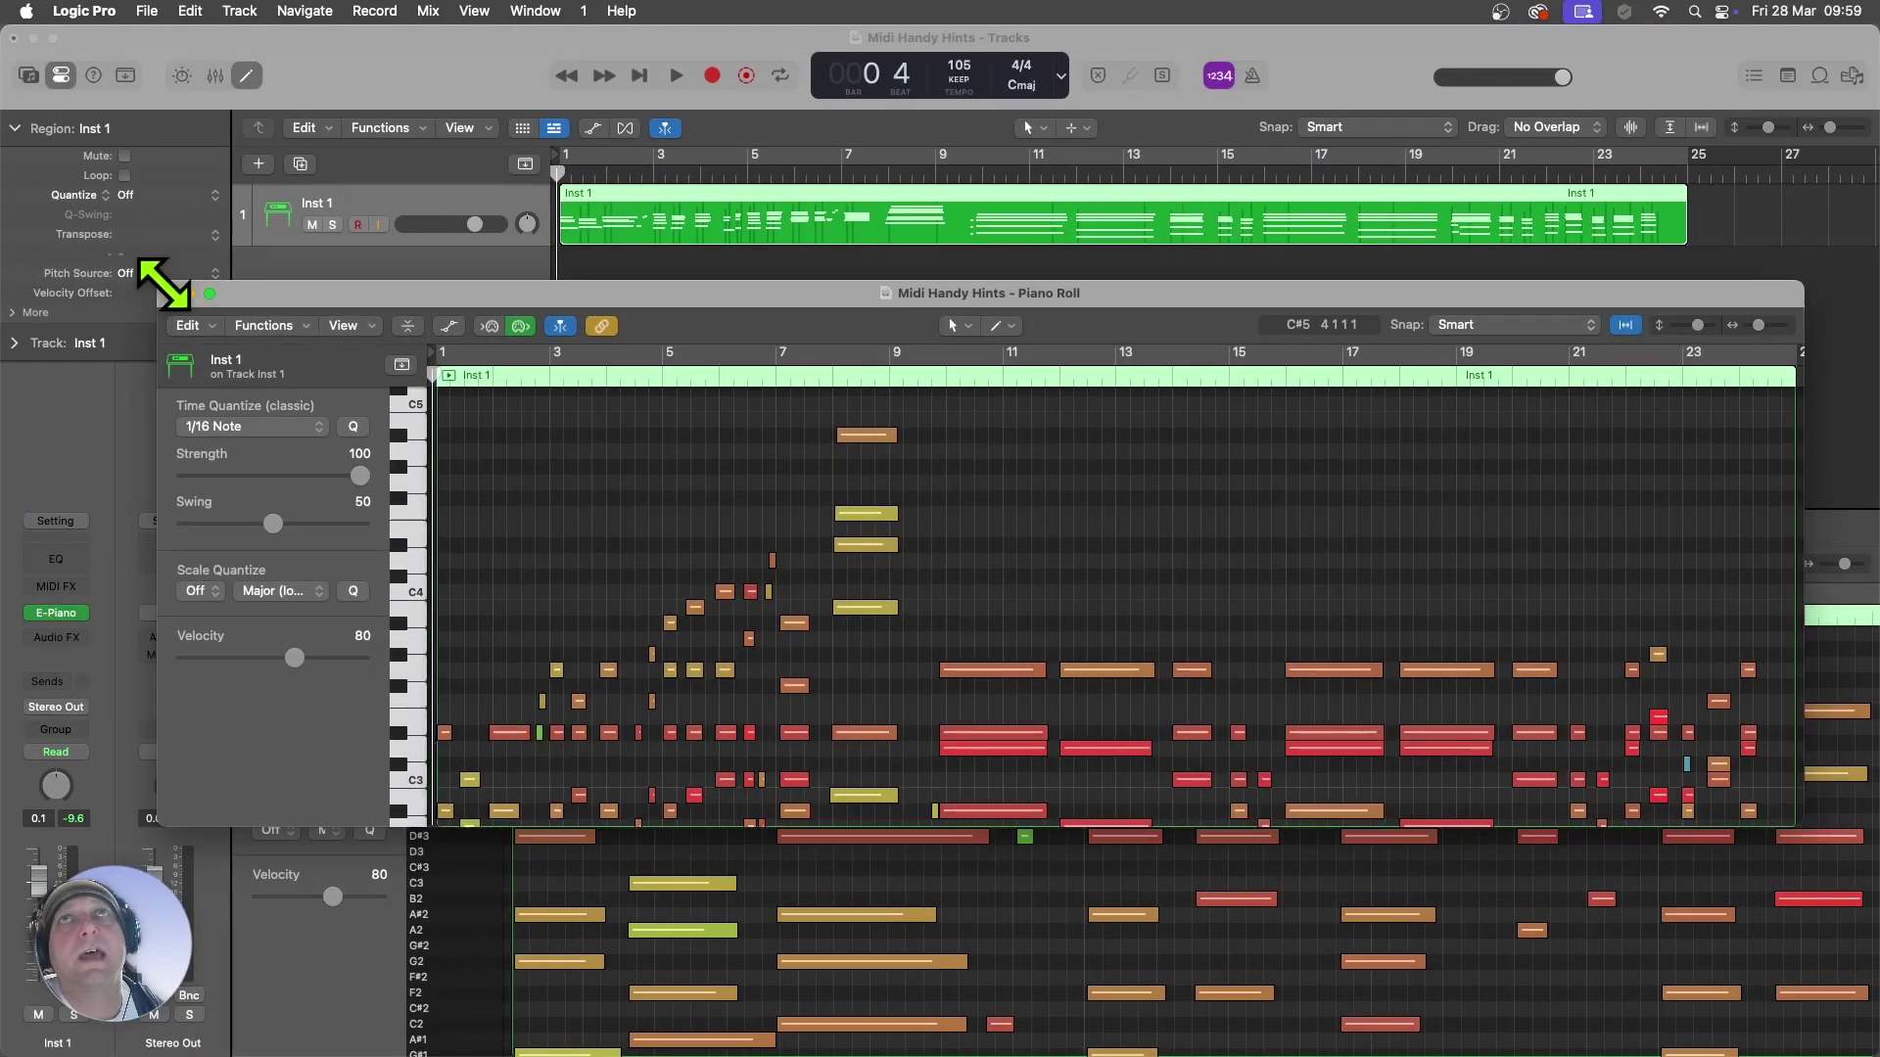
left_click(171, 293)
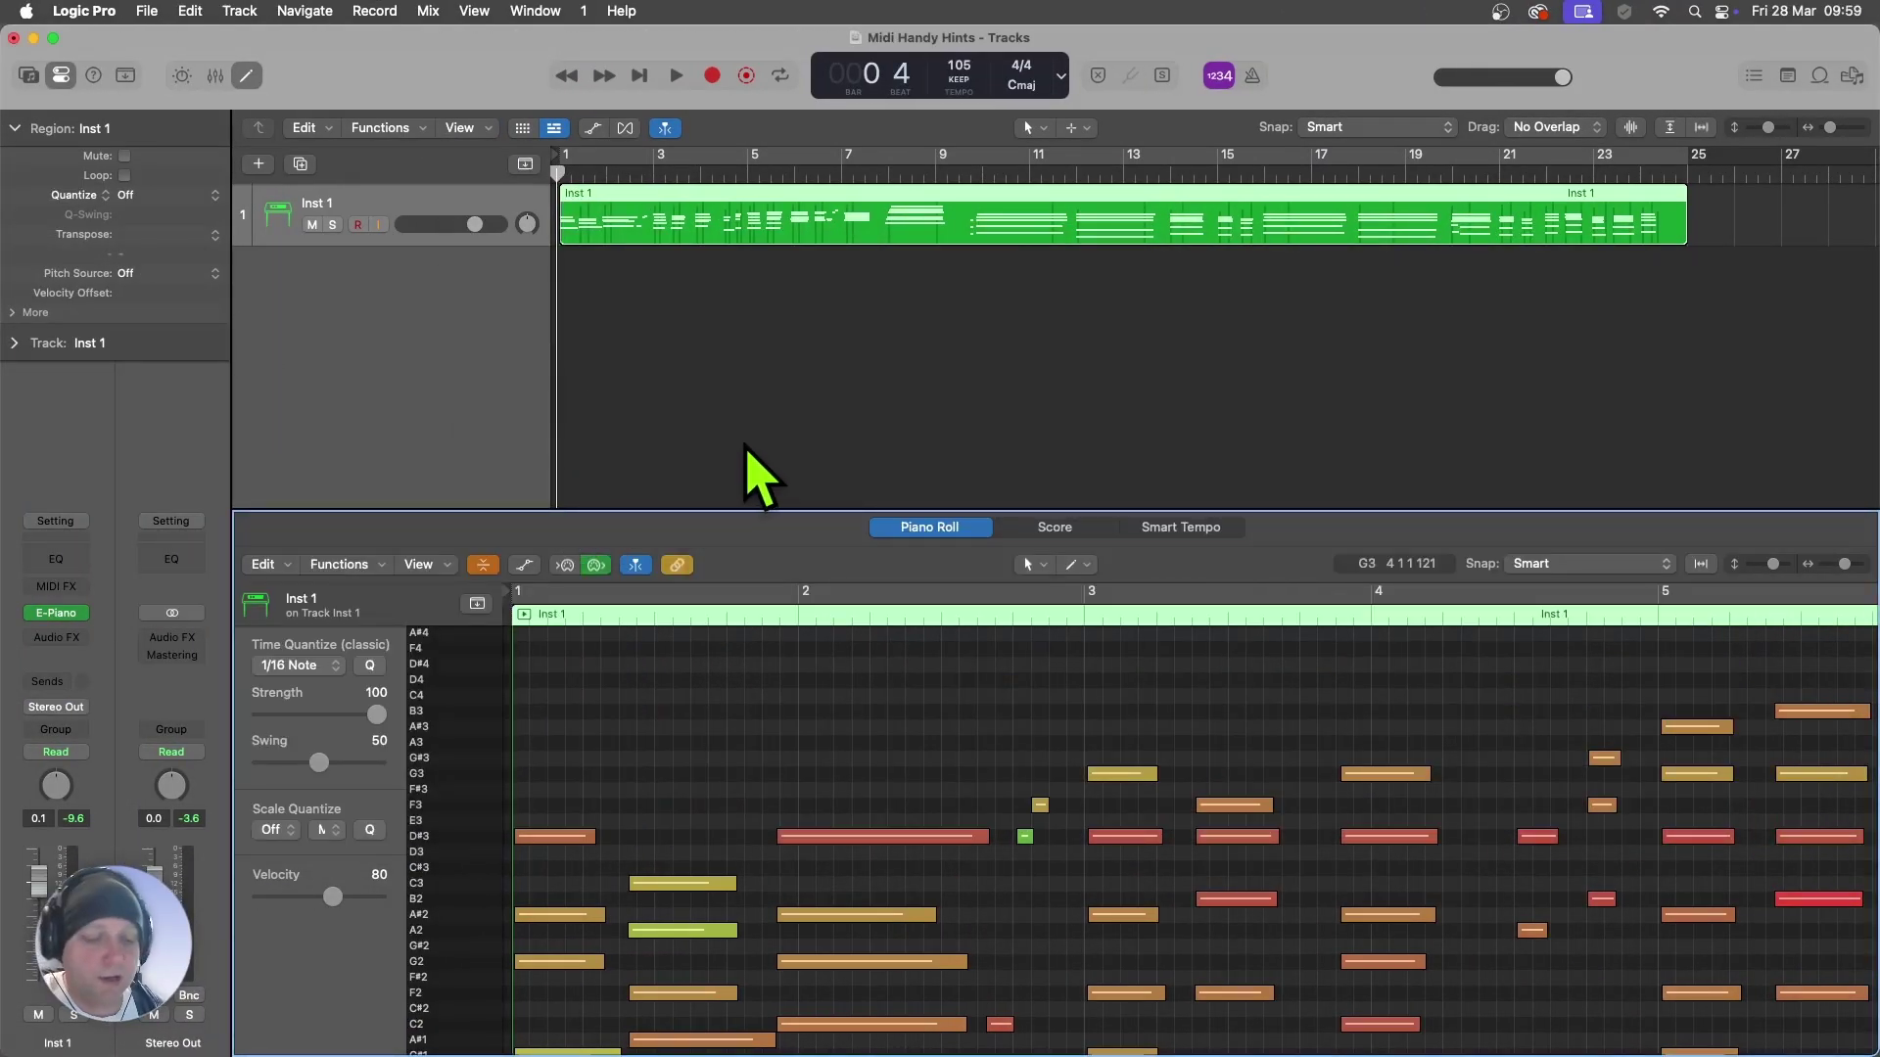
key("super+4")
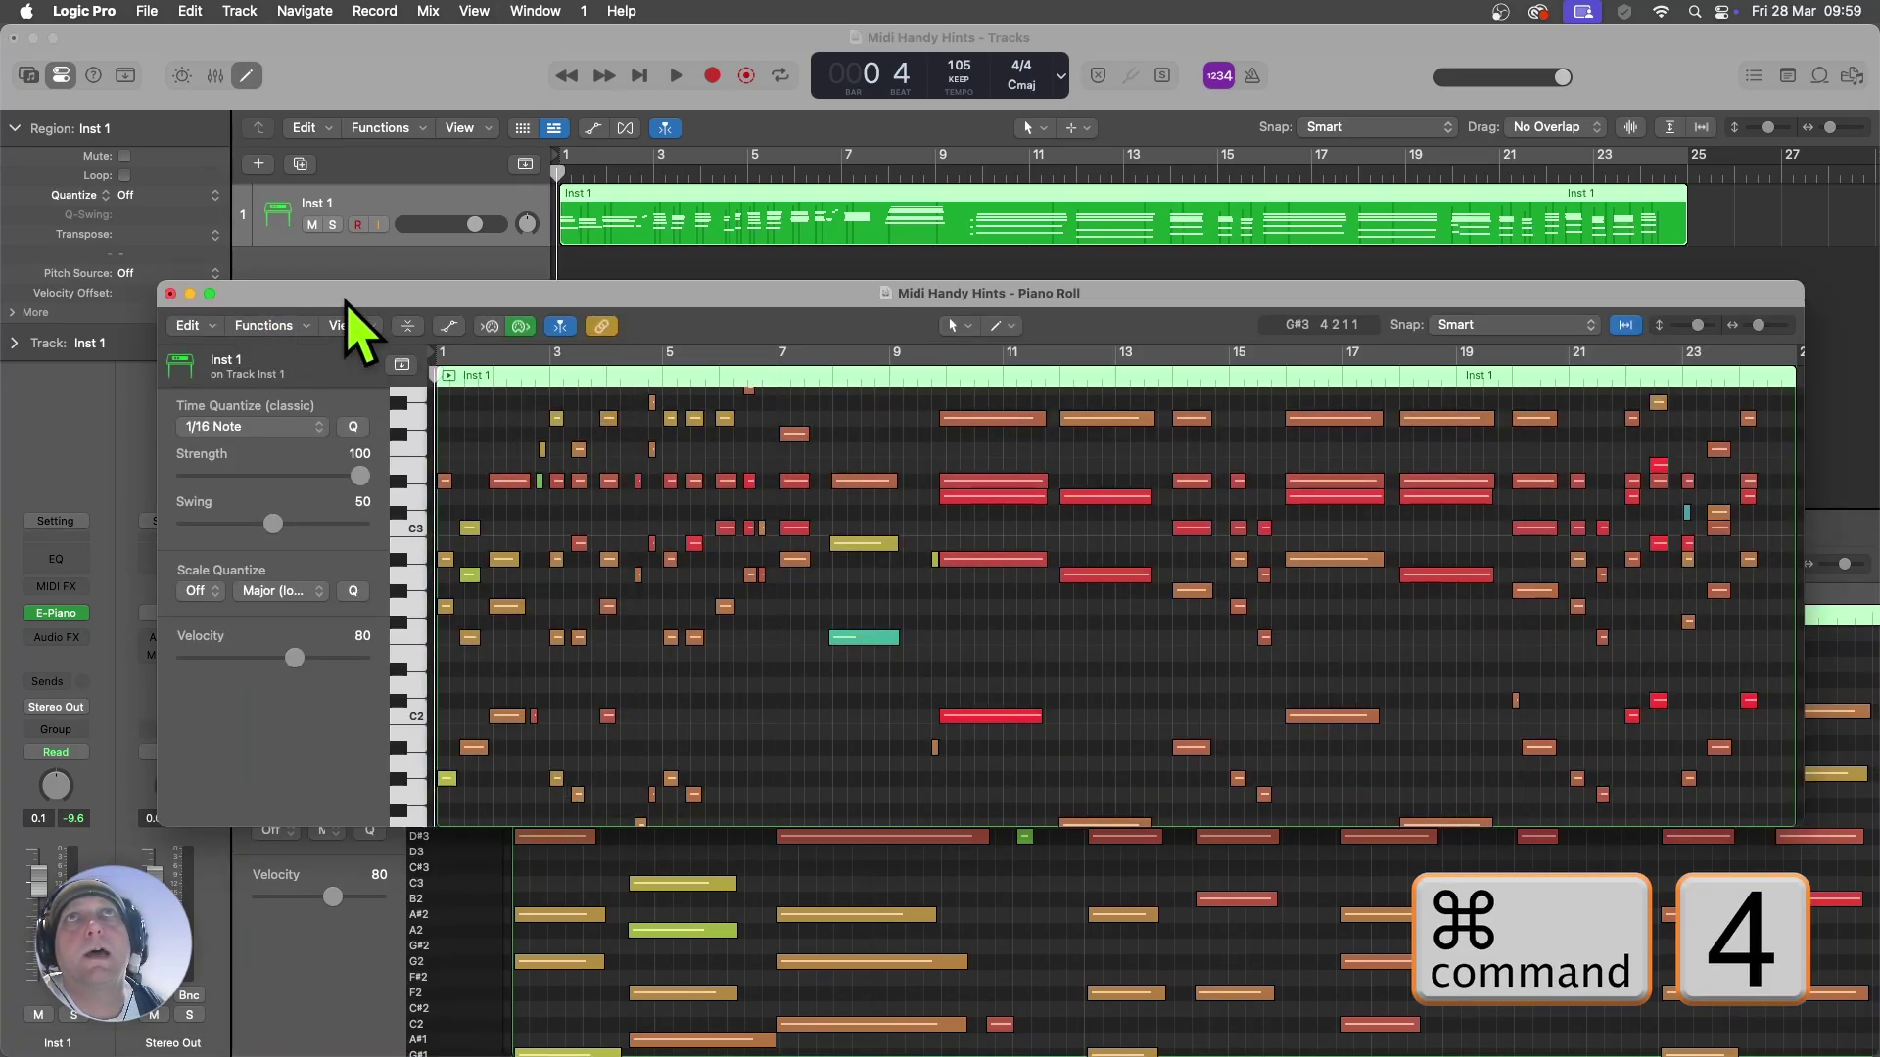
left_click_drag(346, 295, 335, 236)
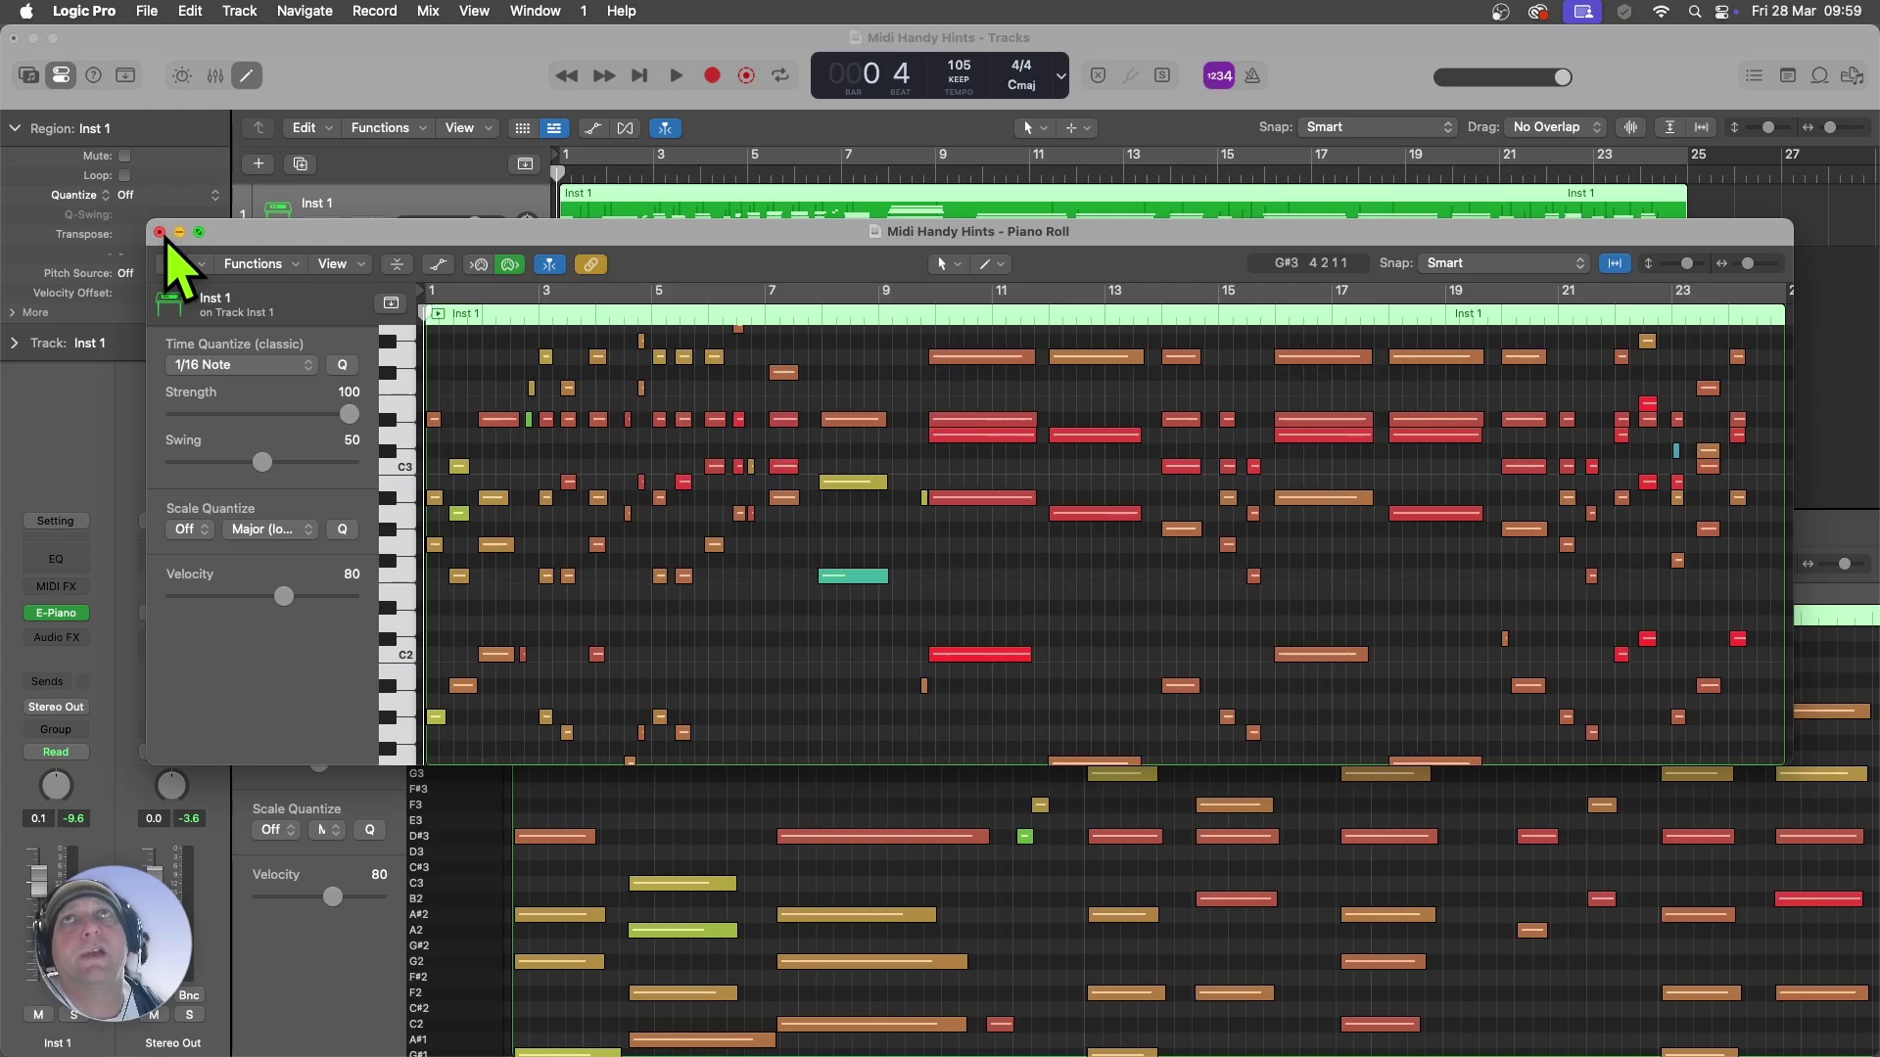
left_click(160, 232)
- Close the docked editor, reselect the Inst 1 region, and open a full-screen floating Piano Roll
left_click(247, 76)
left_click(813, 379)
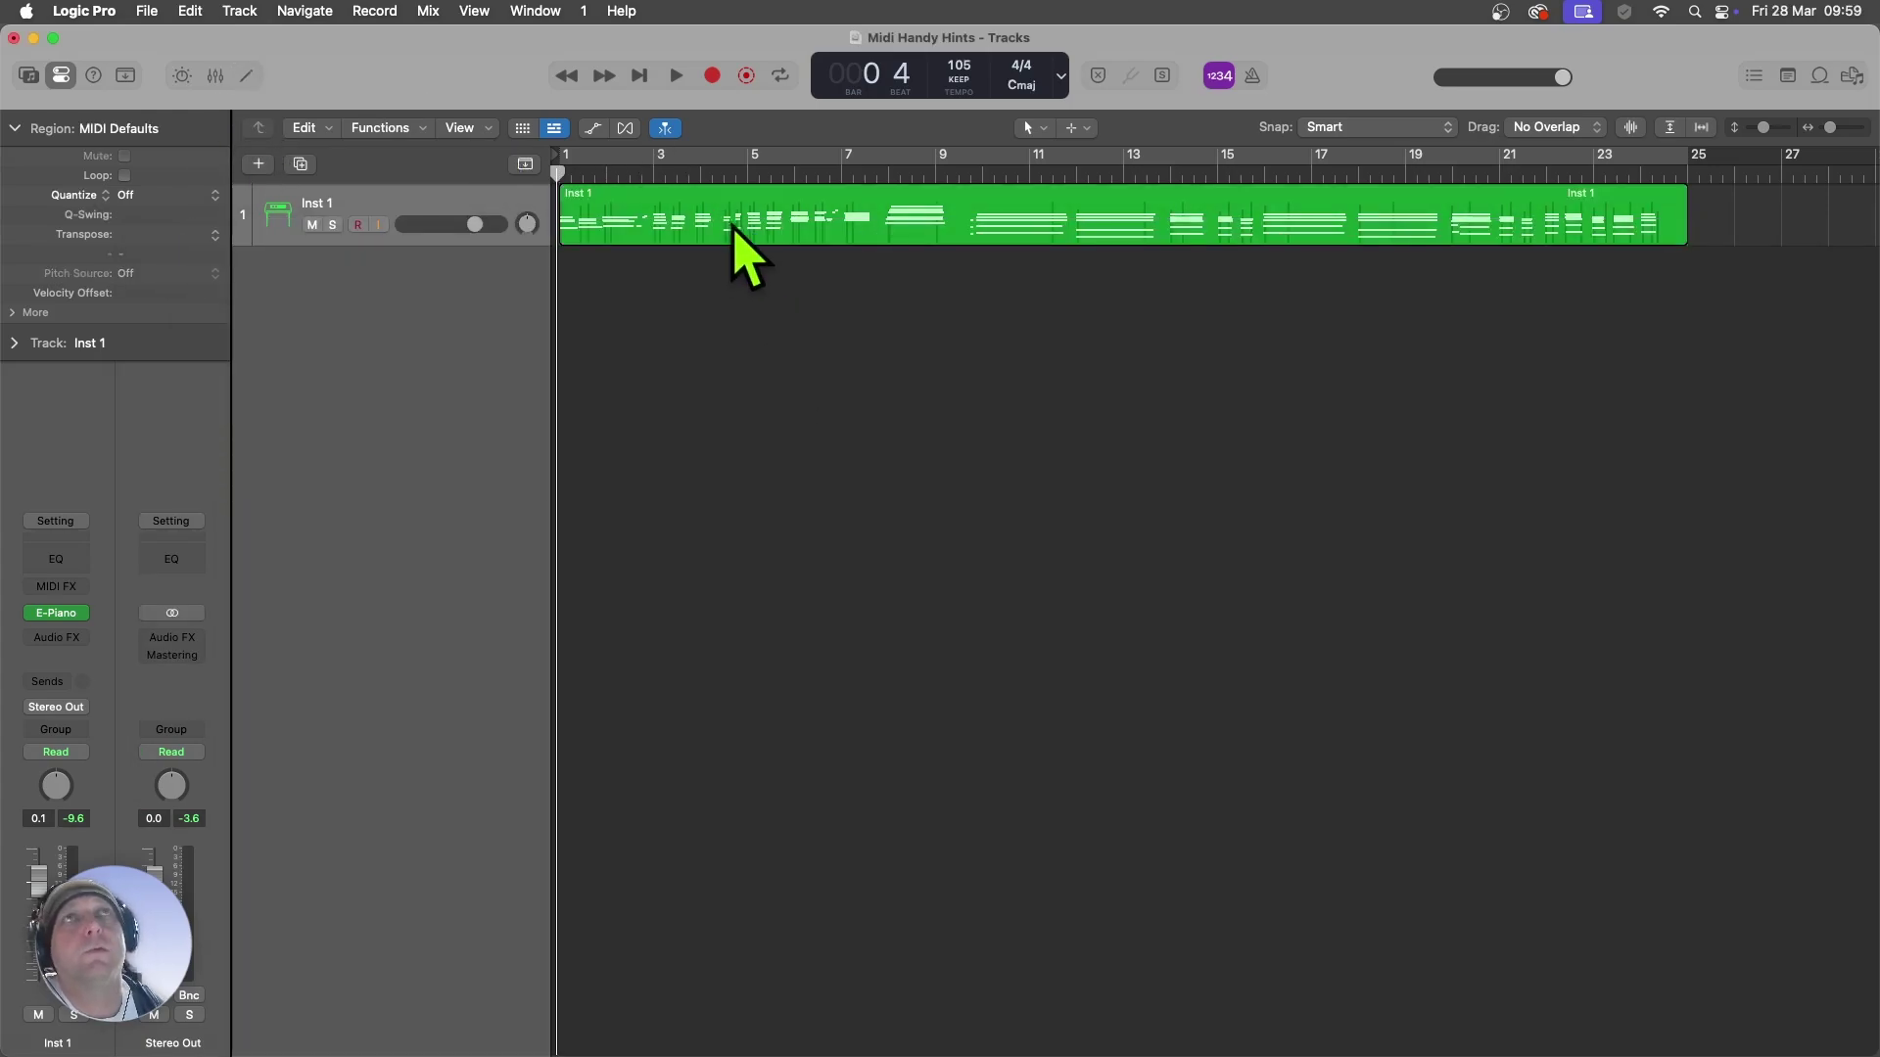
left_click(744, 249)
key("super+4")
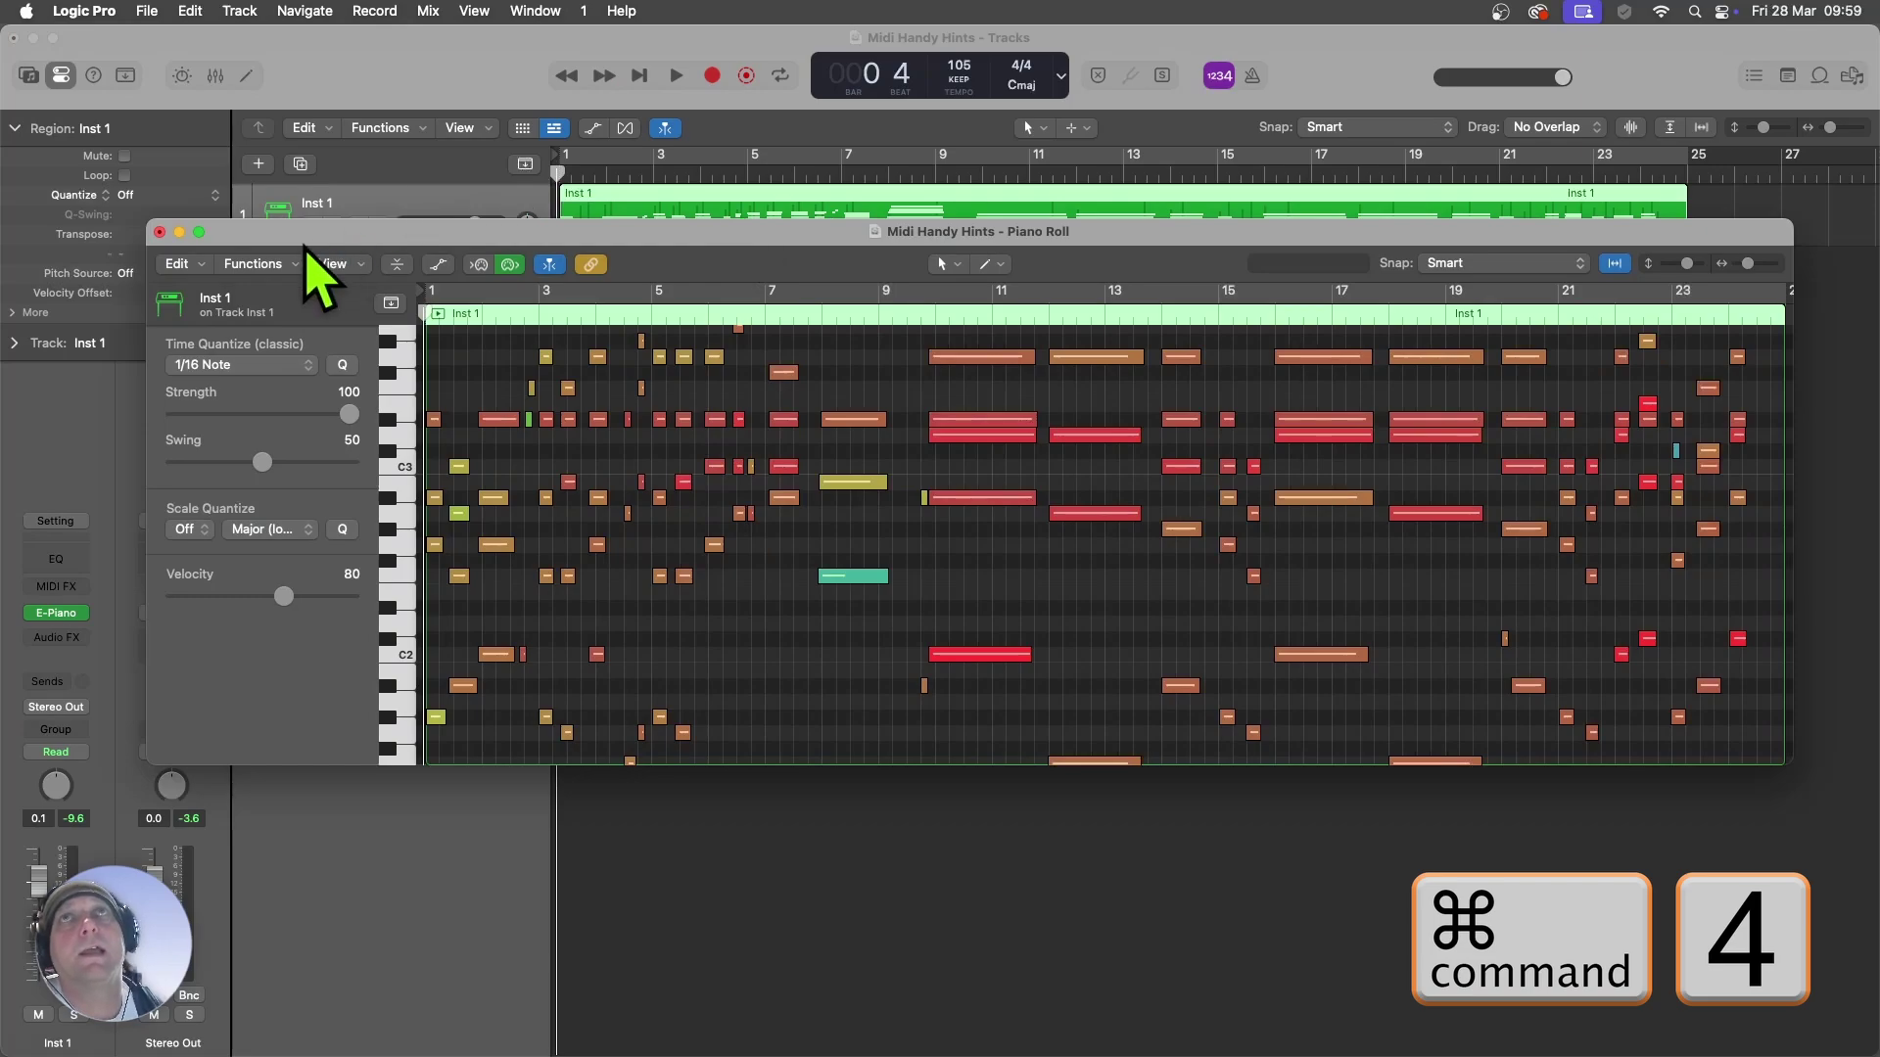
left_click(198, 232)
scroll(826, 525, "up", 10)
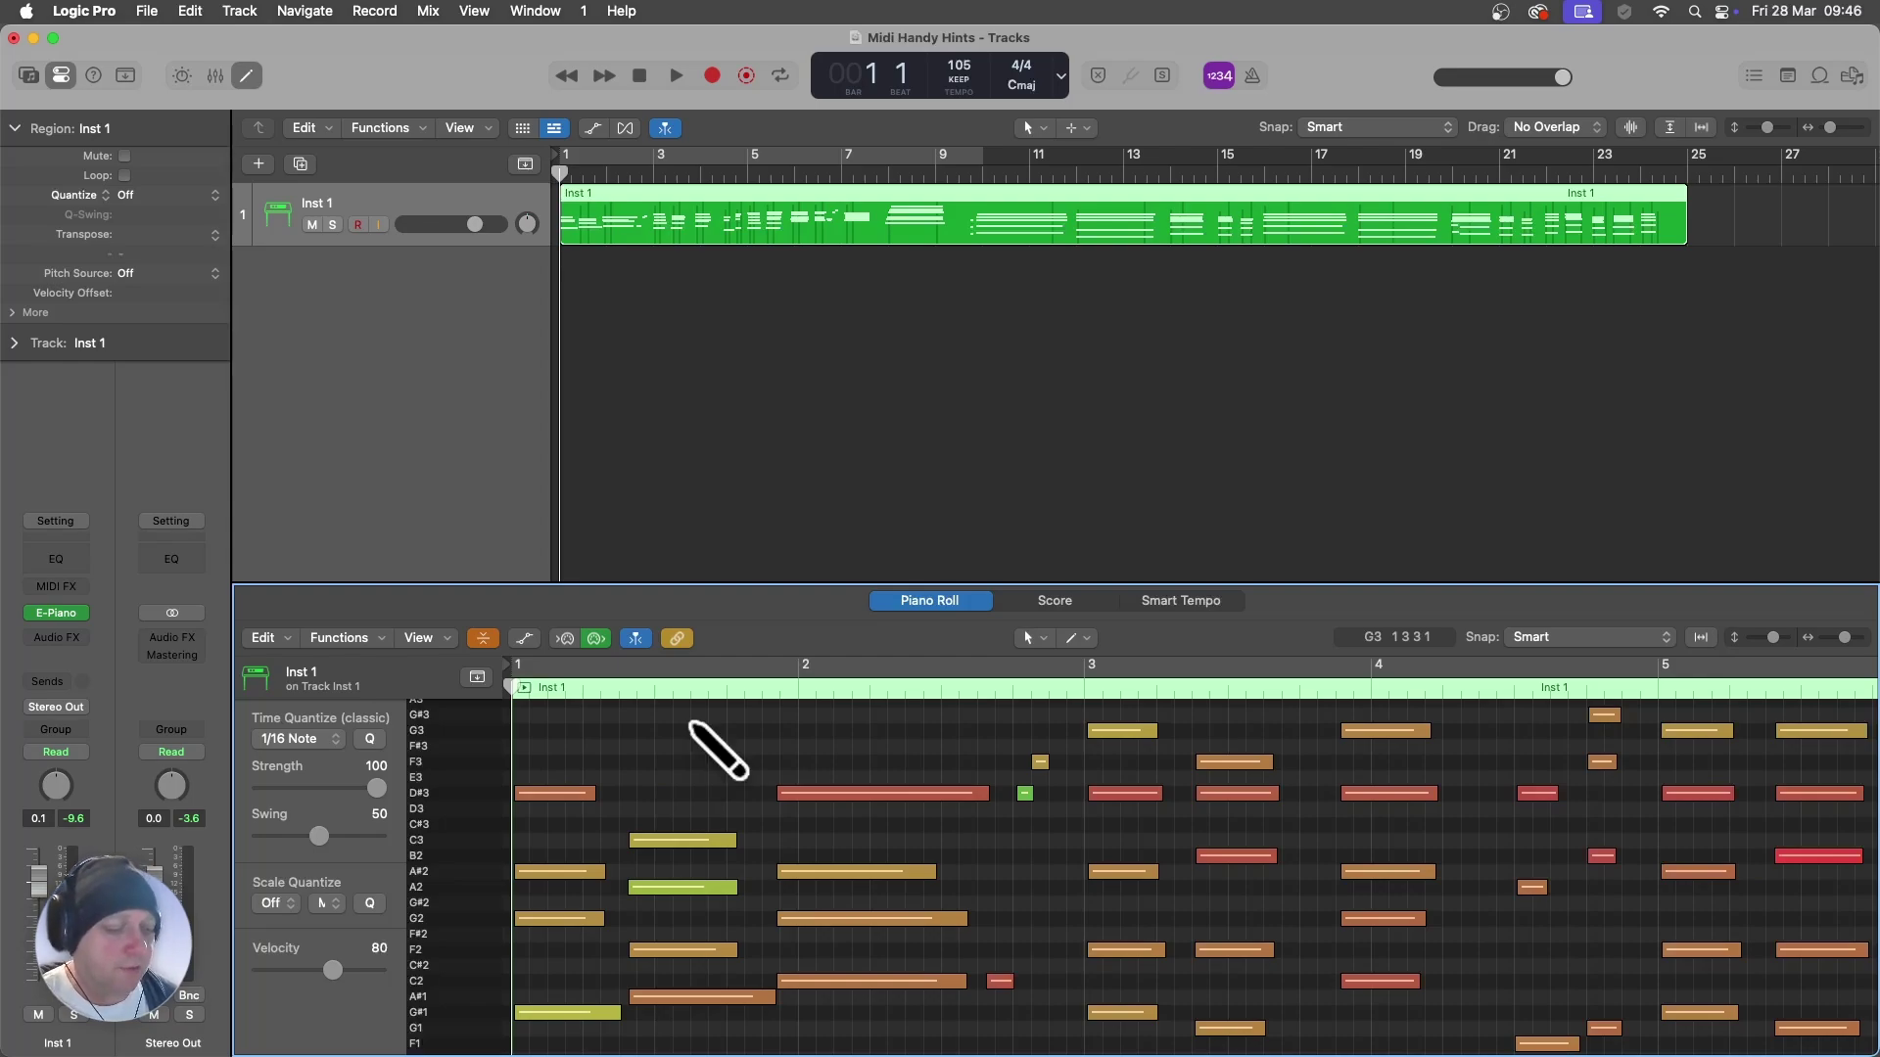
- In Settings > View > Editors, toggle Bright background several times, leave it on, and close Settings
key("super+comma")
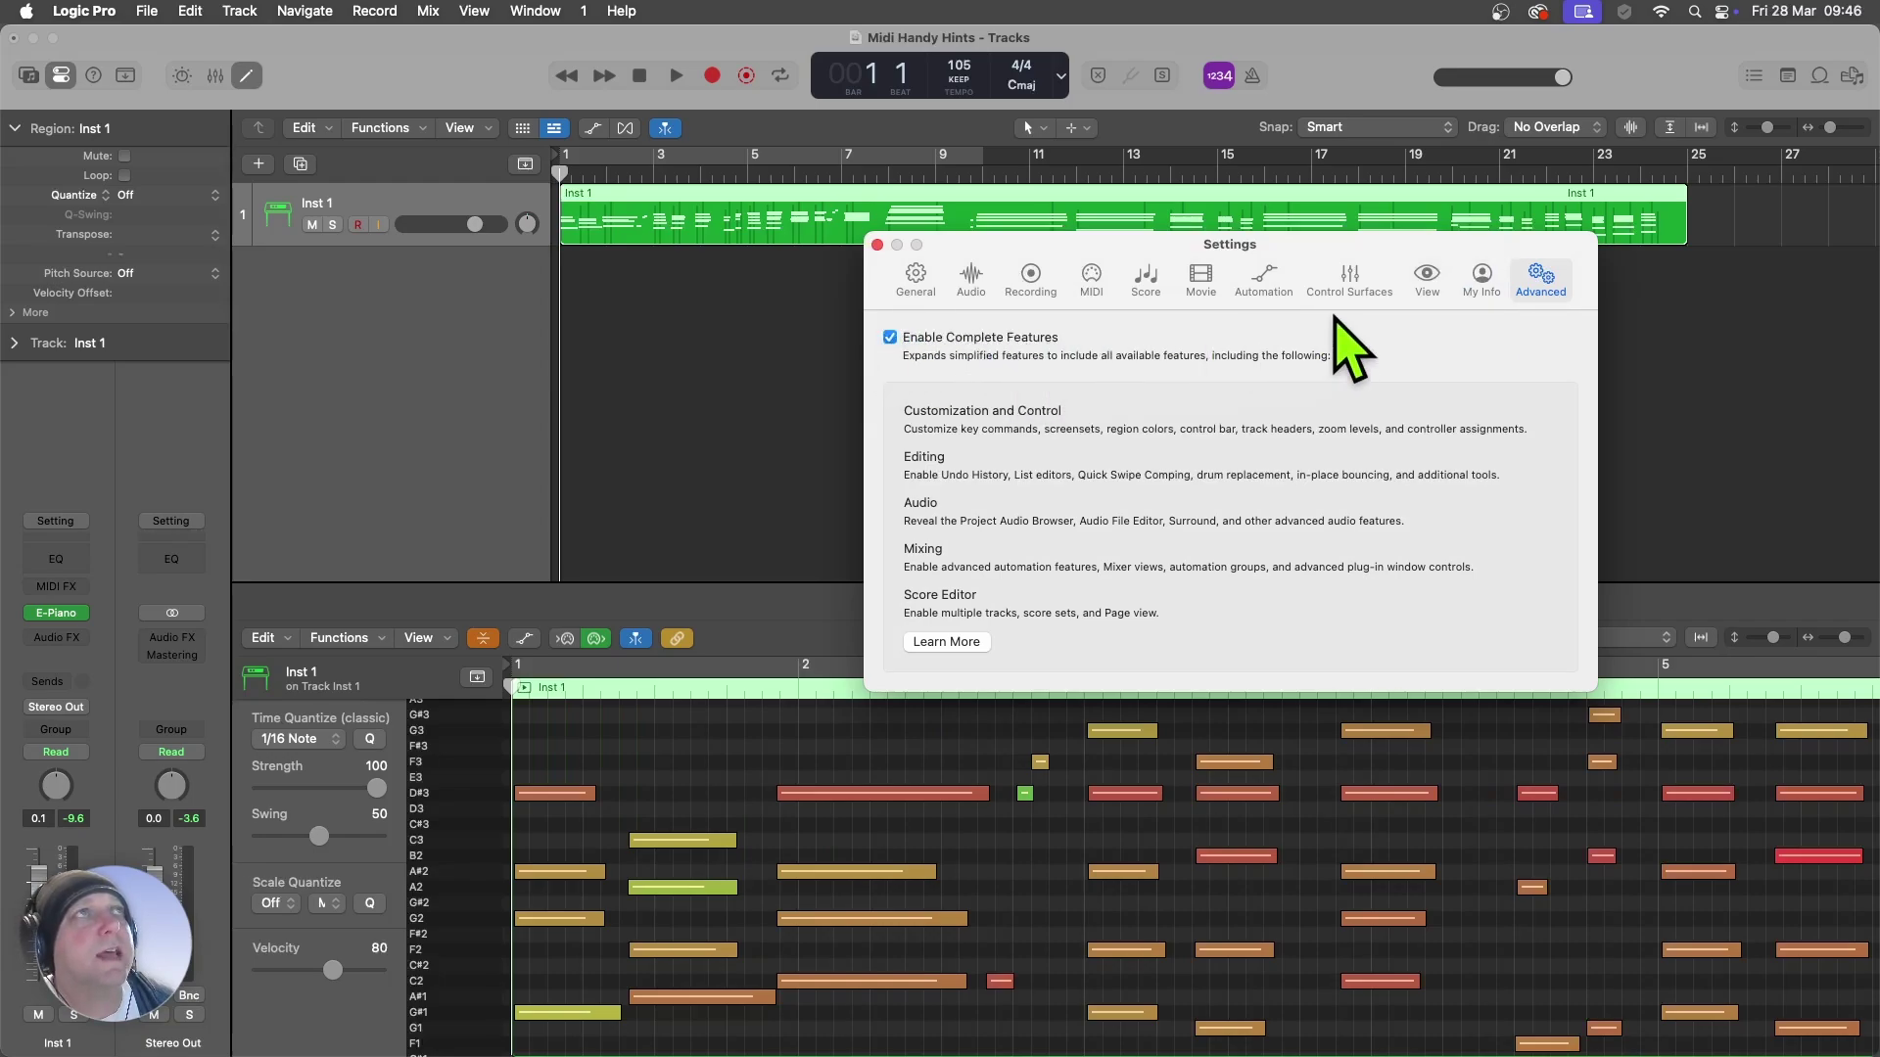
left_click(1431, 312)
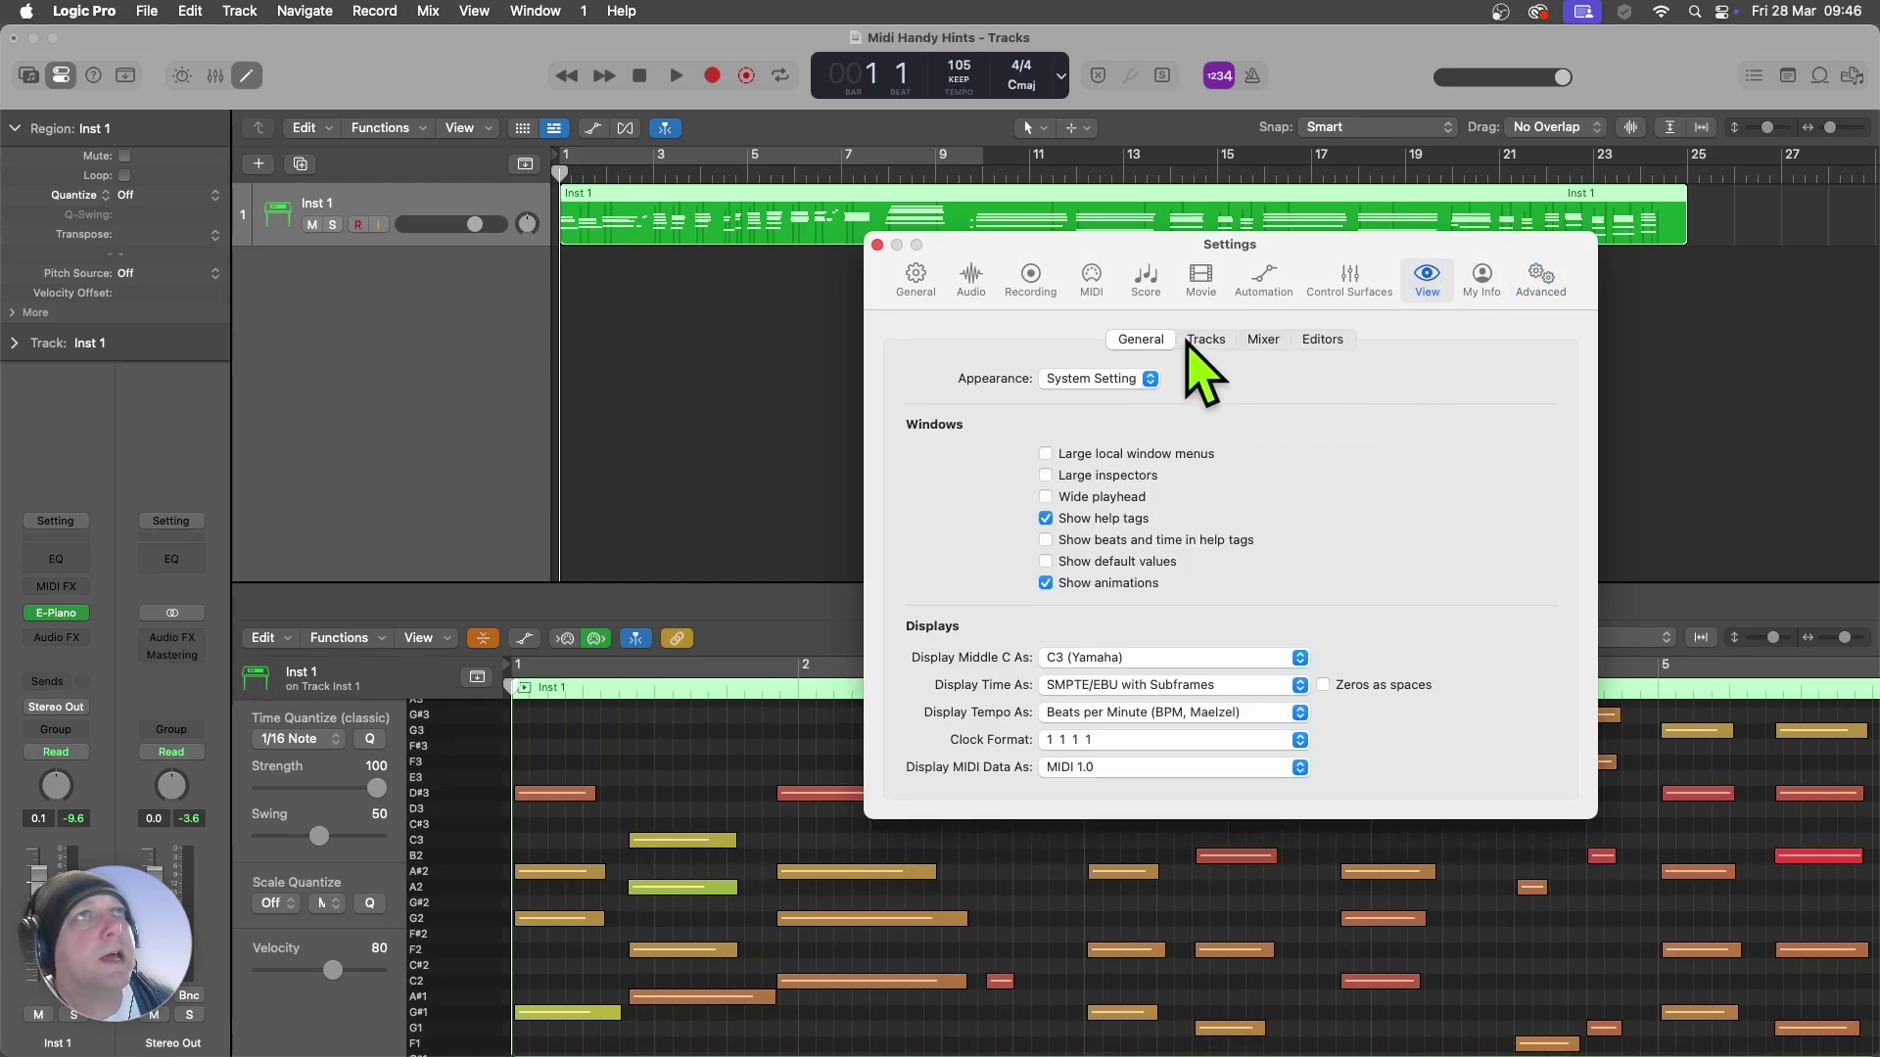
left_click(1321, 339)
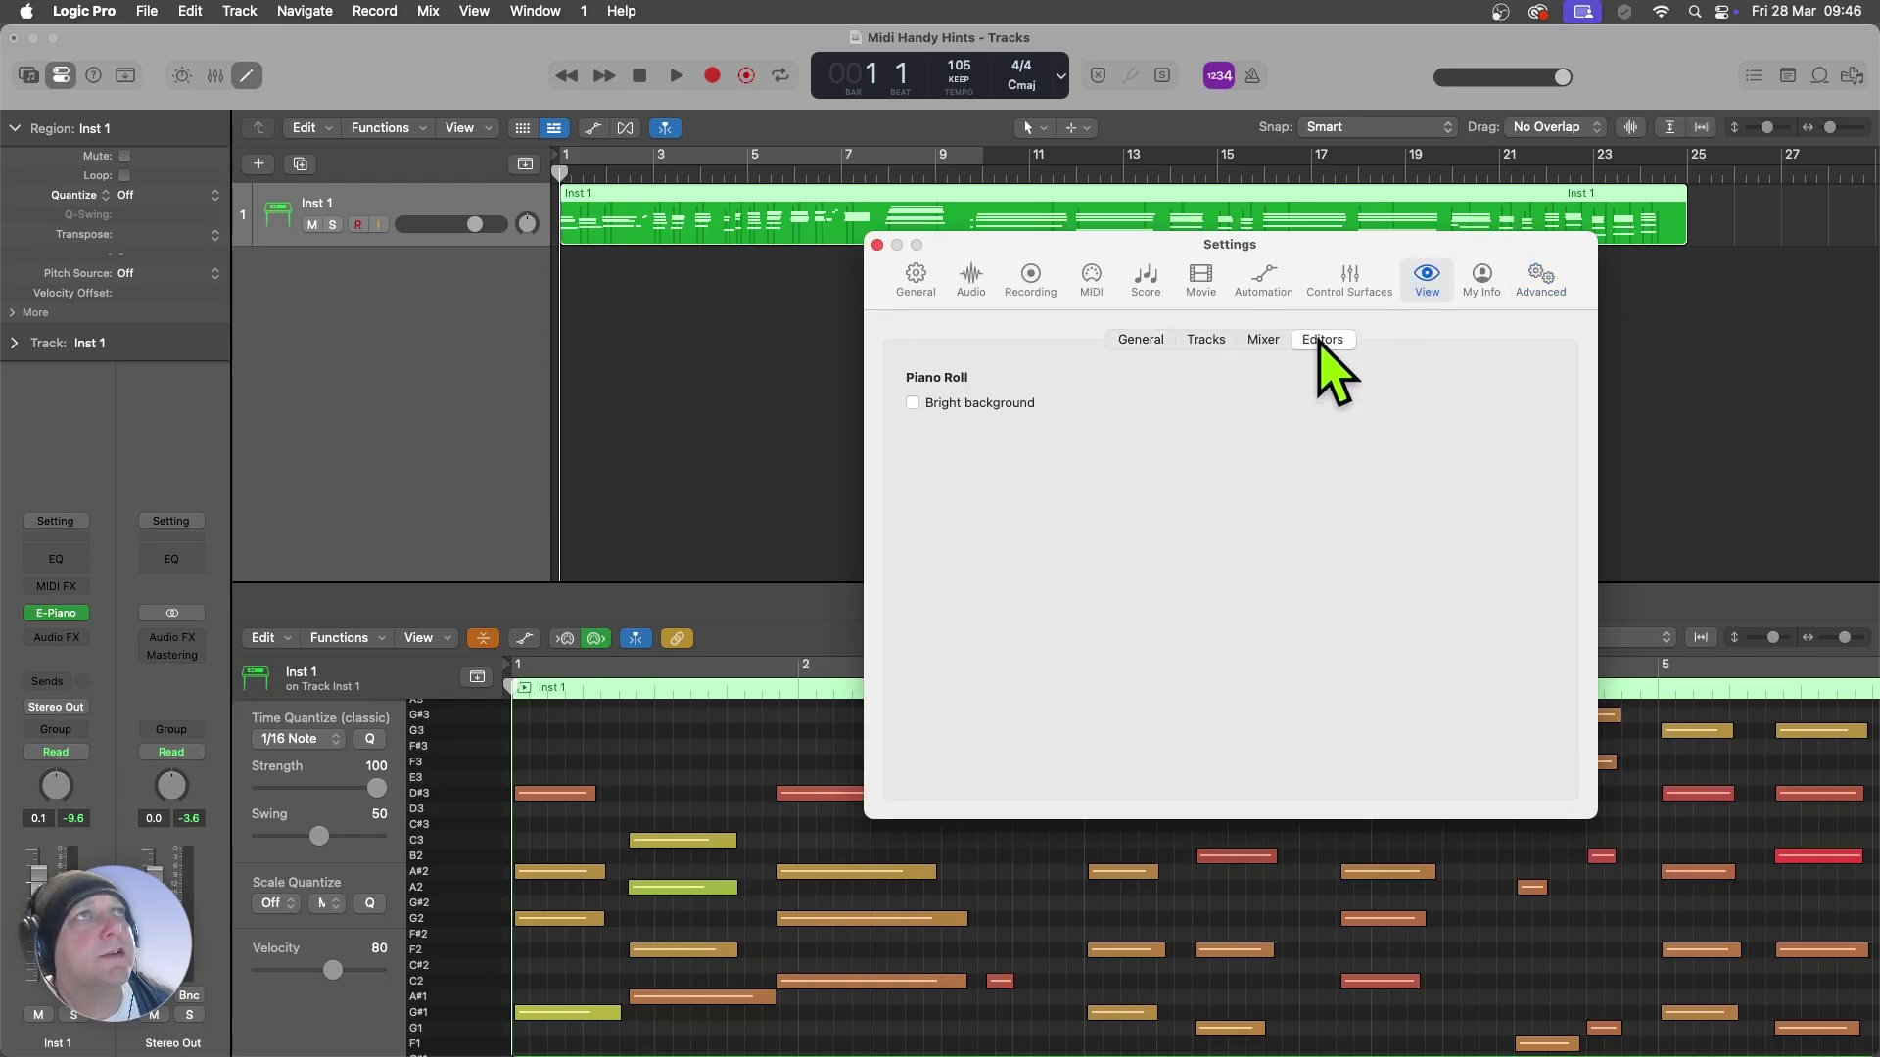
left_click(950, 408)
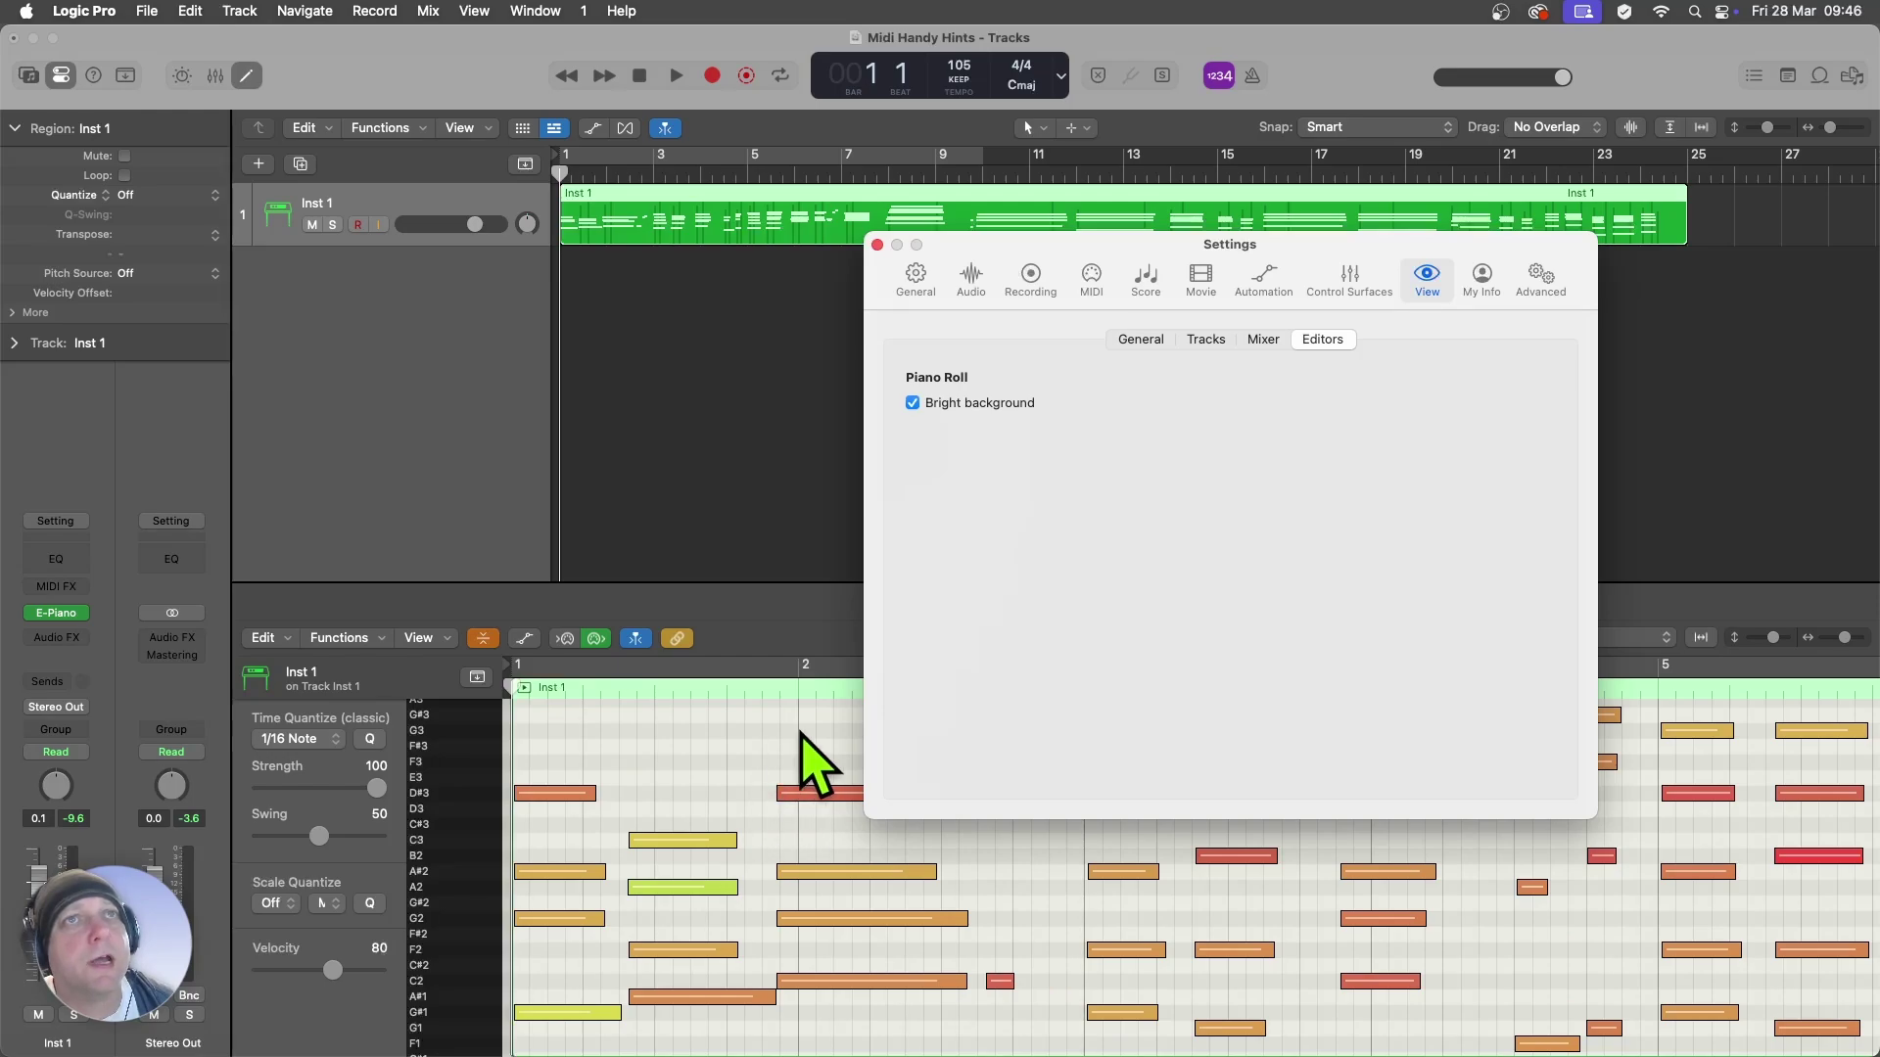
left_click(983, 406)
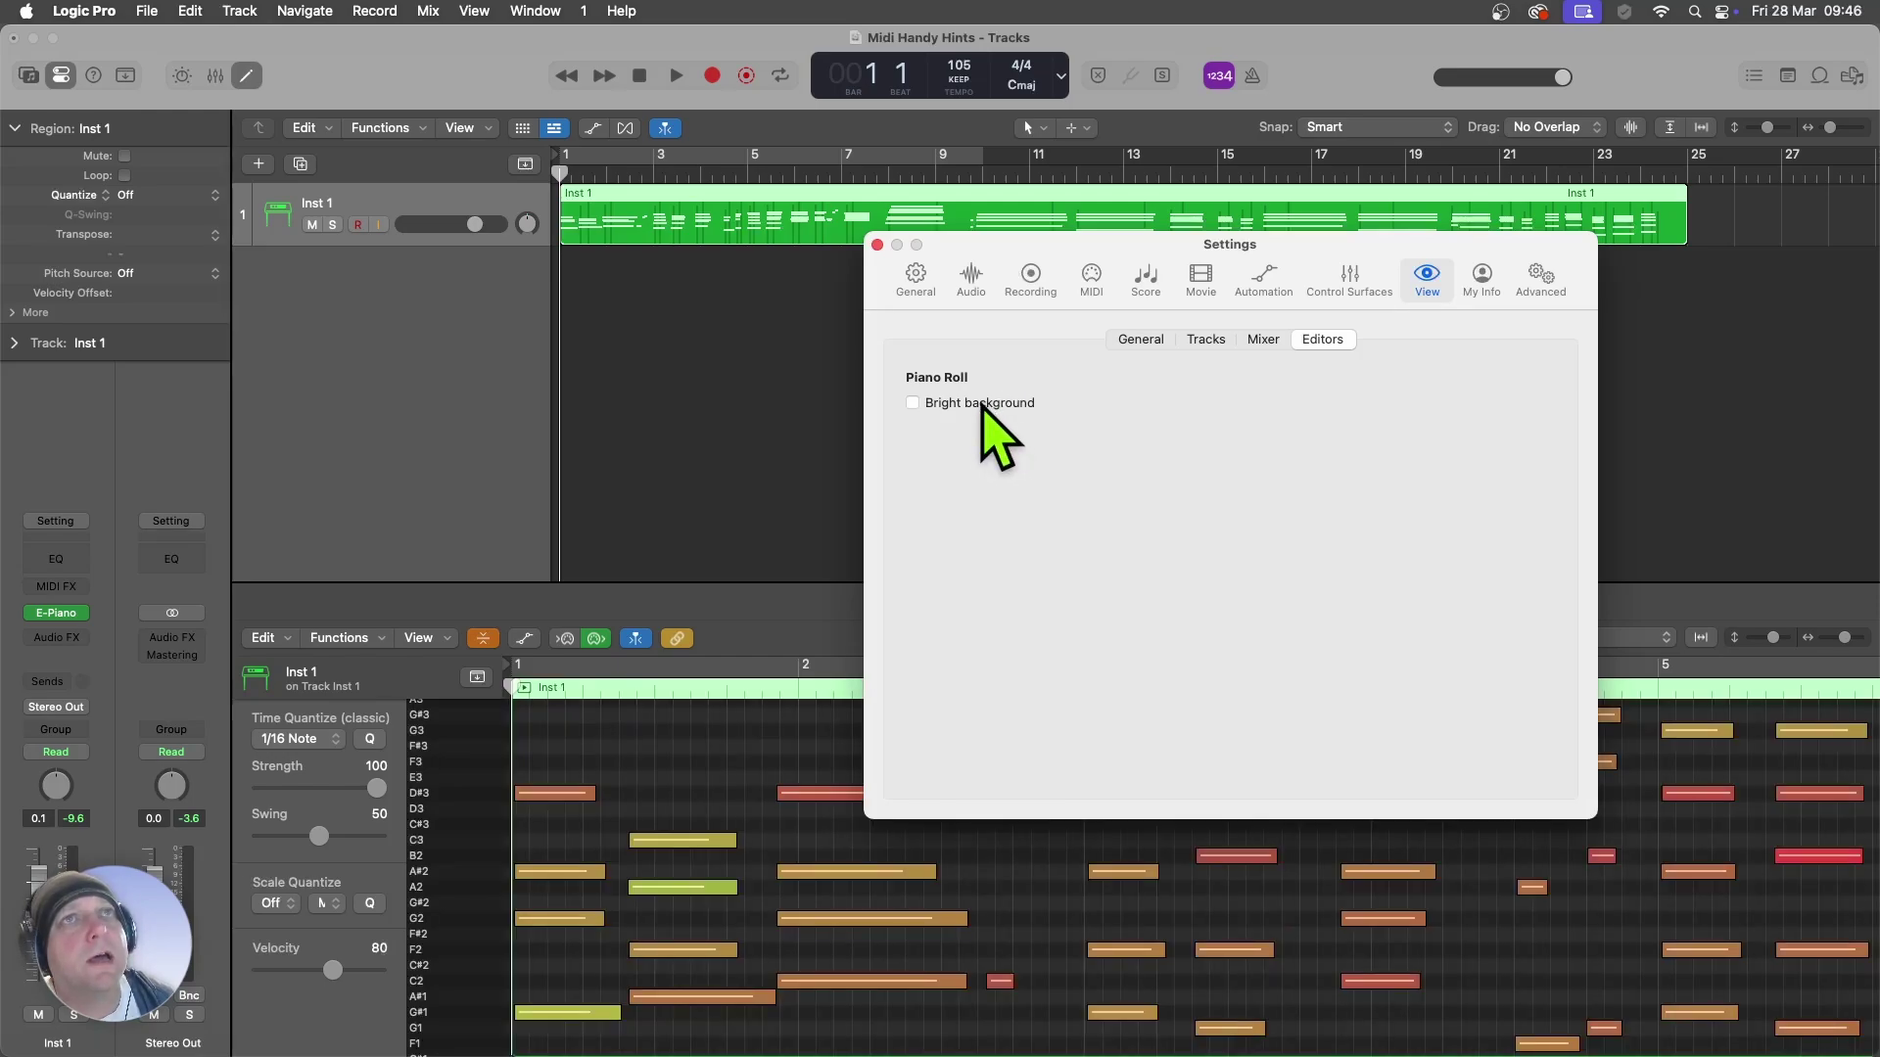
left_click(983, 405)
left_click(983, 406)
left_click(983, 406)
left_click(877, 245)
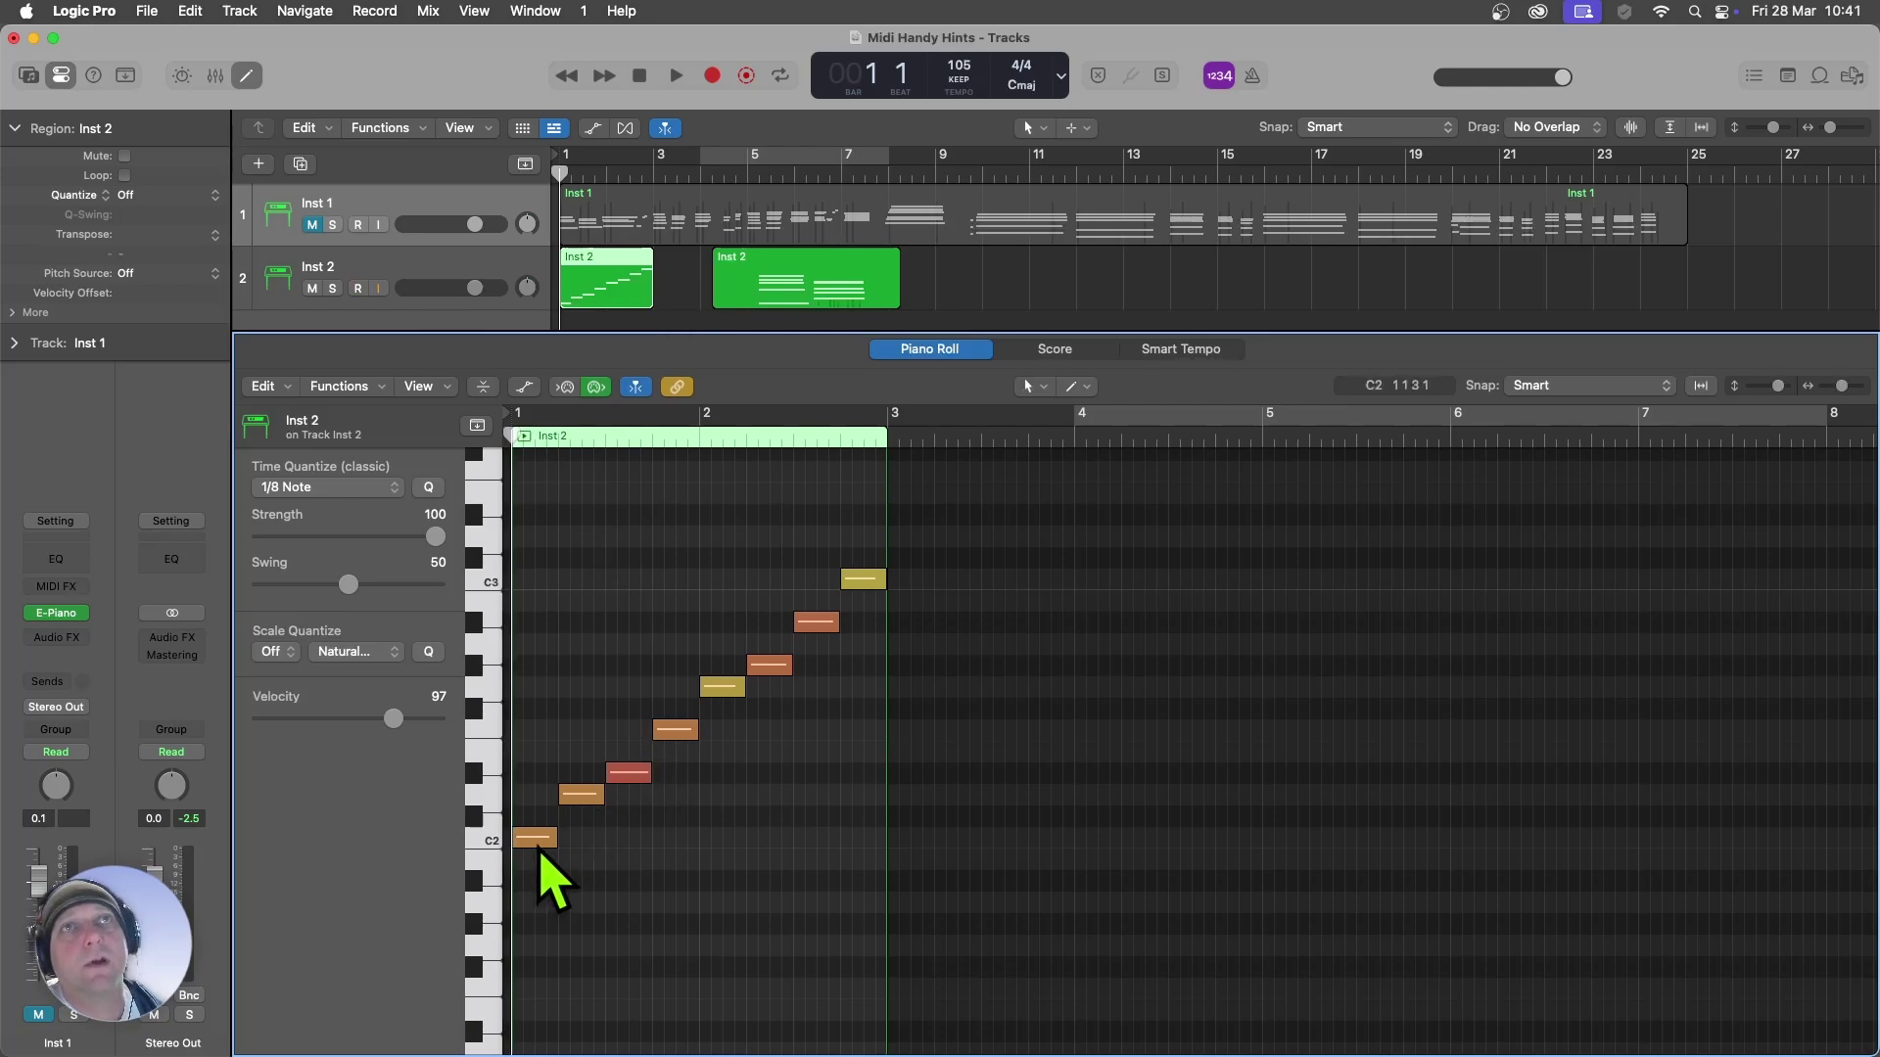
- View each Inst 2 region's notes separately and turn on Collapse Mode
left_click(859, 293)
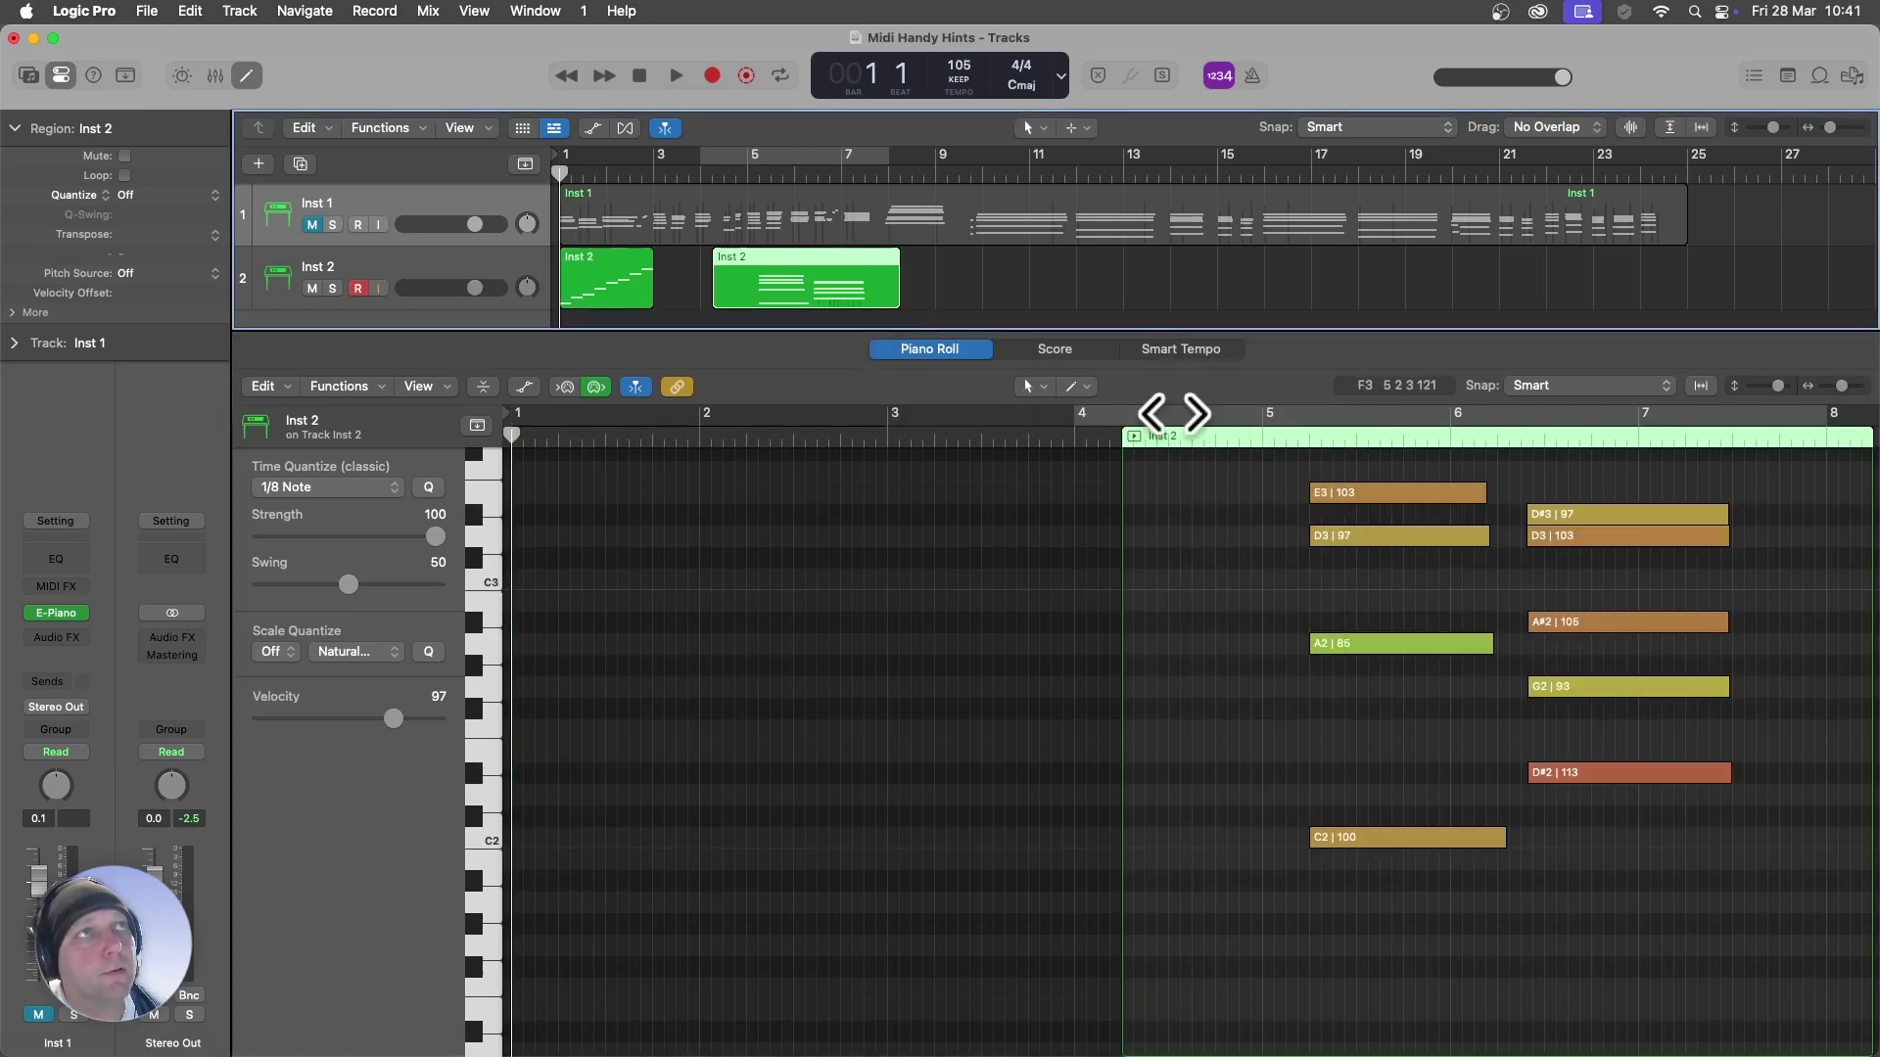
left_click(613, 273)
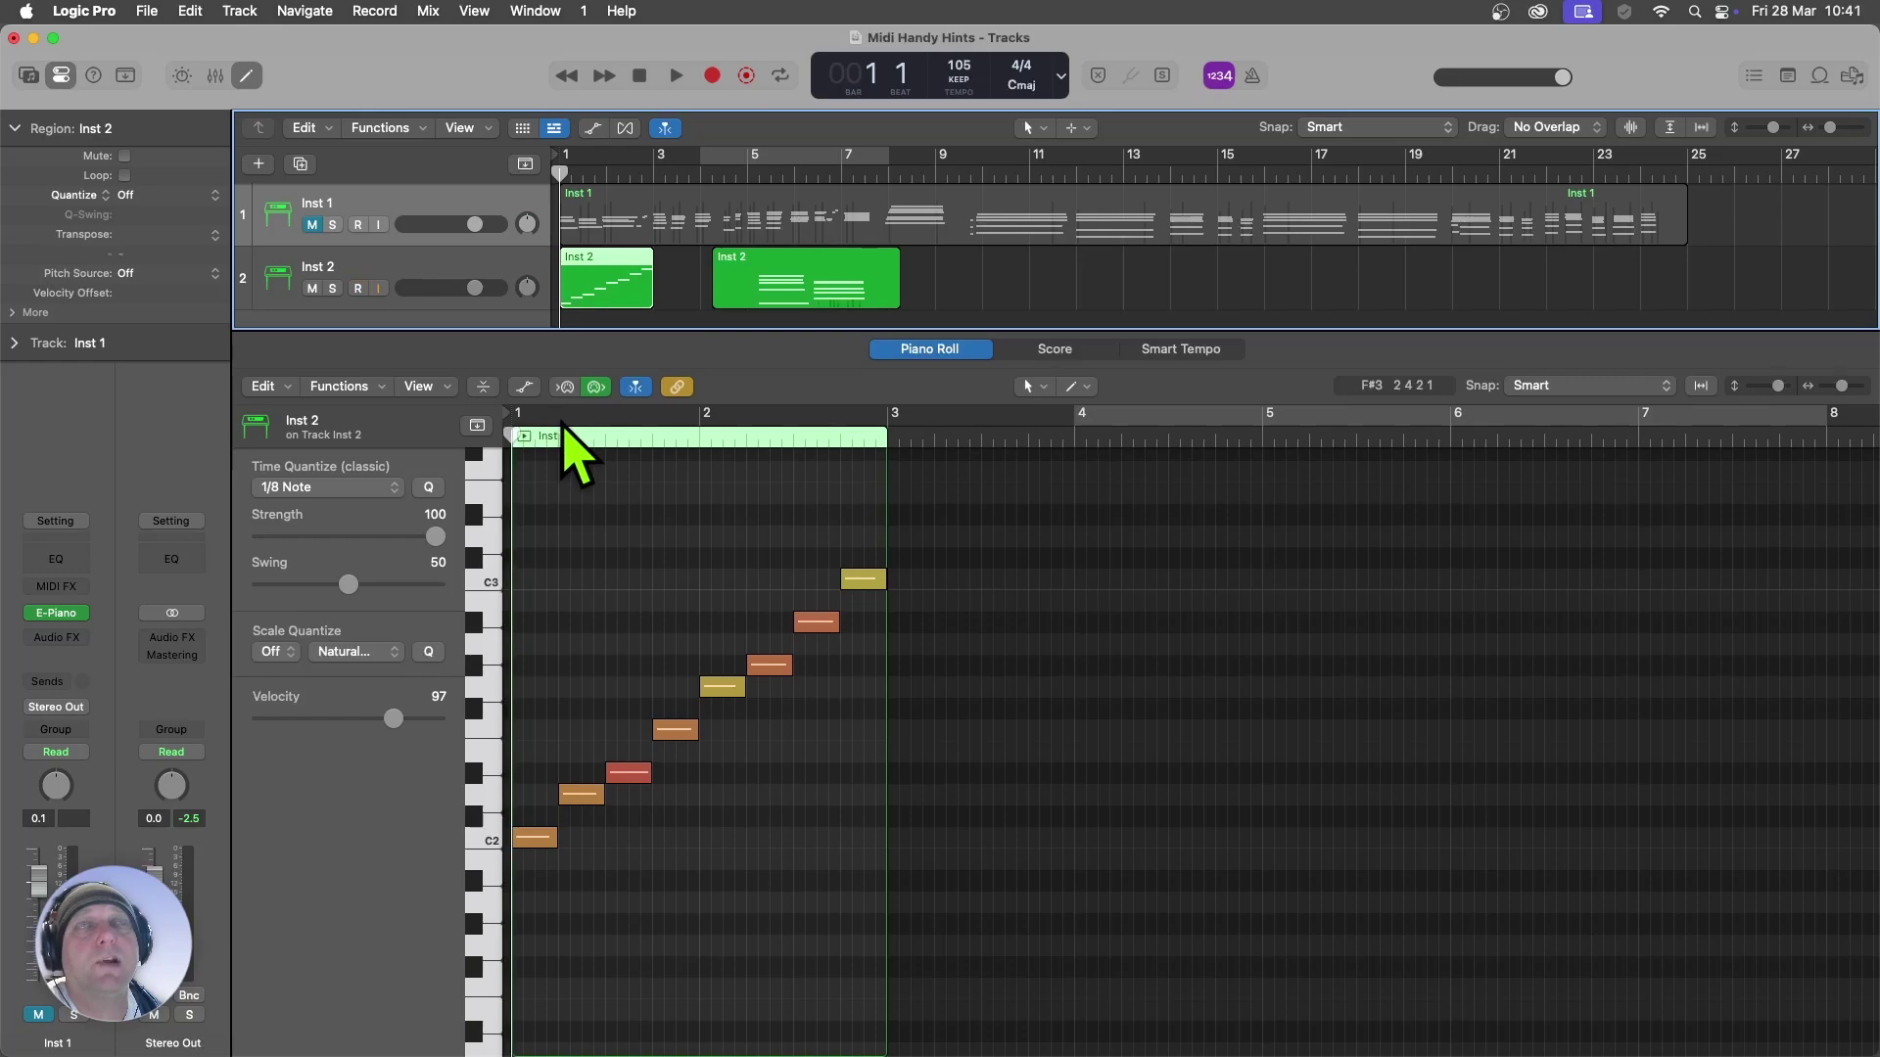
left_click(483, 388)
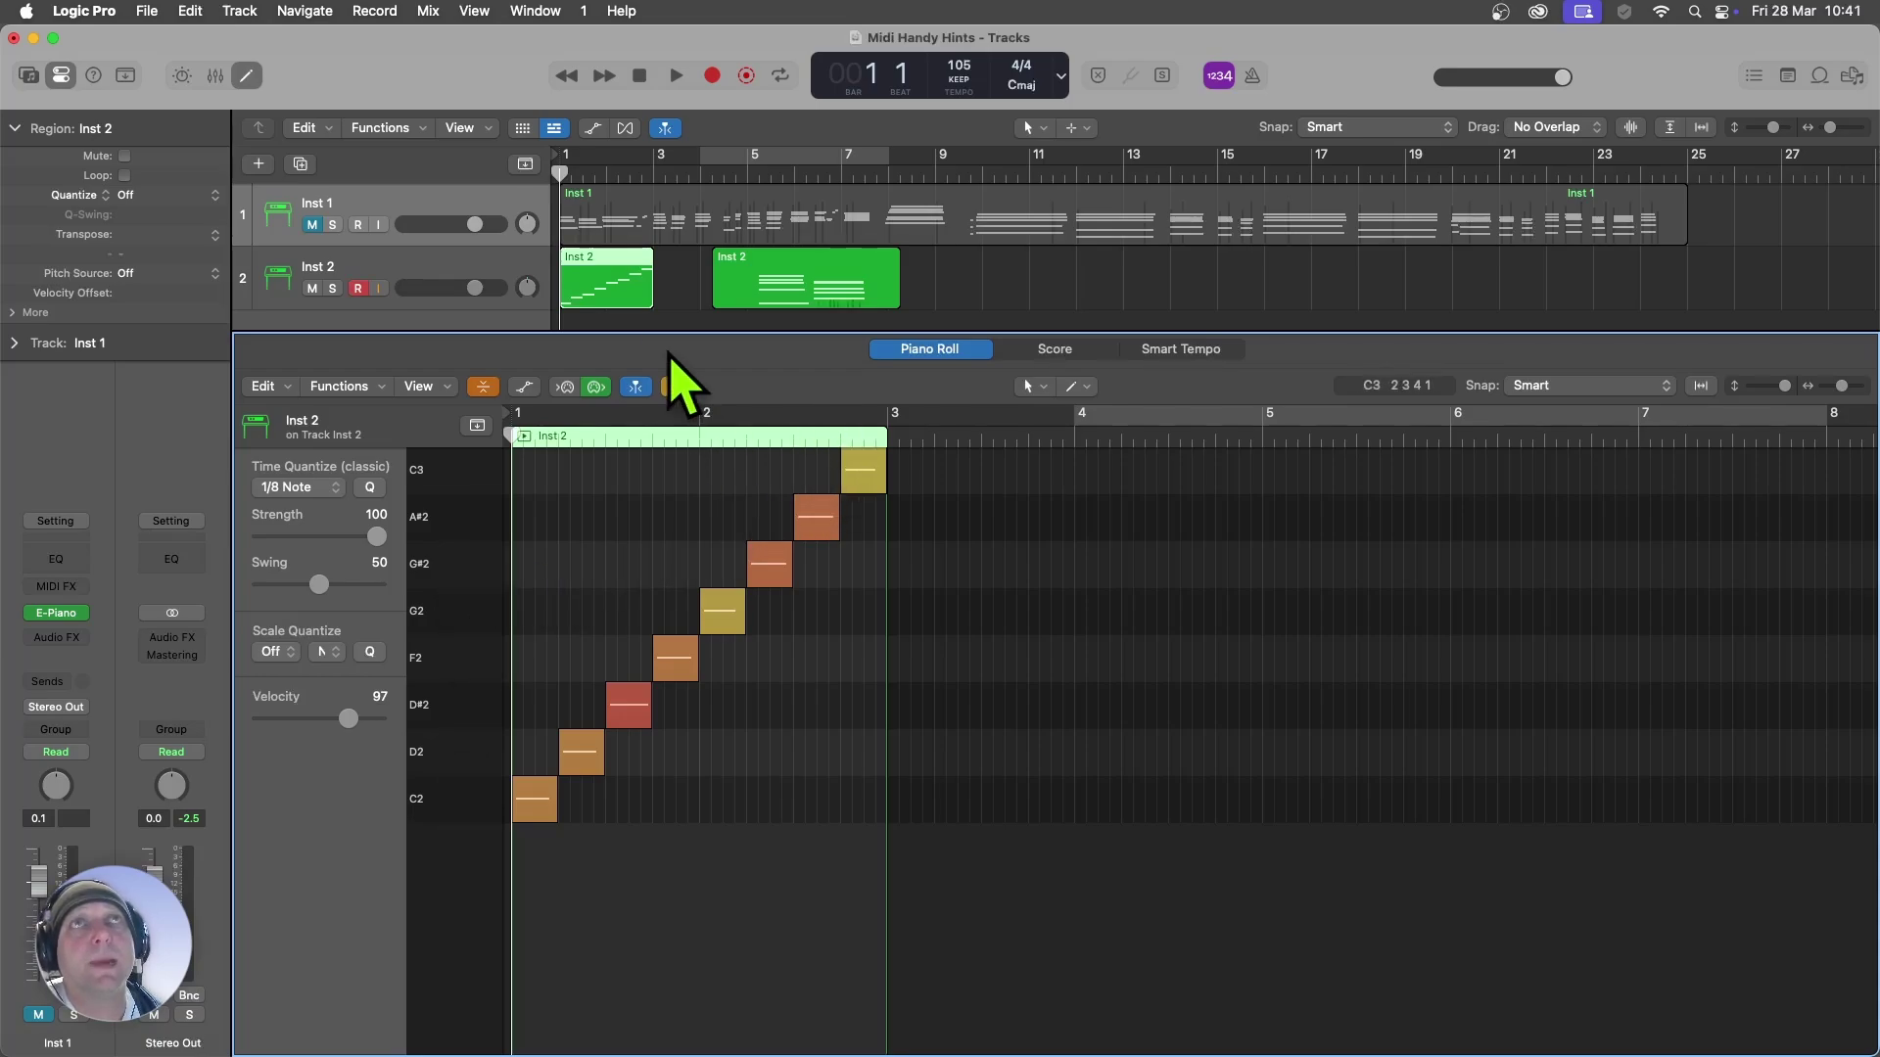
- Select both Inst 2 regions together, then switch Collapse Mode off and back on
left_click(813, 294)
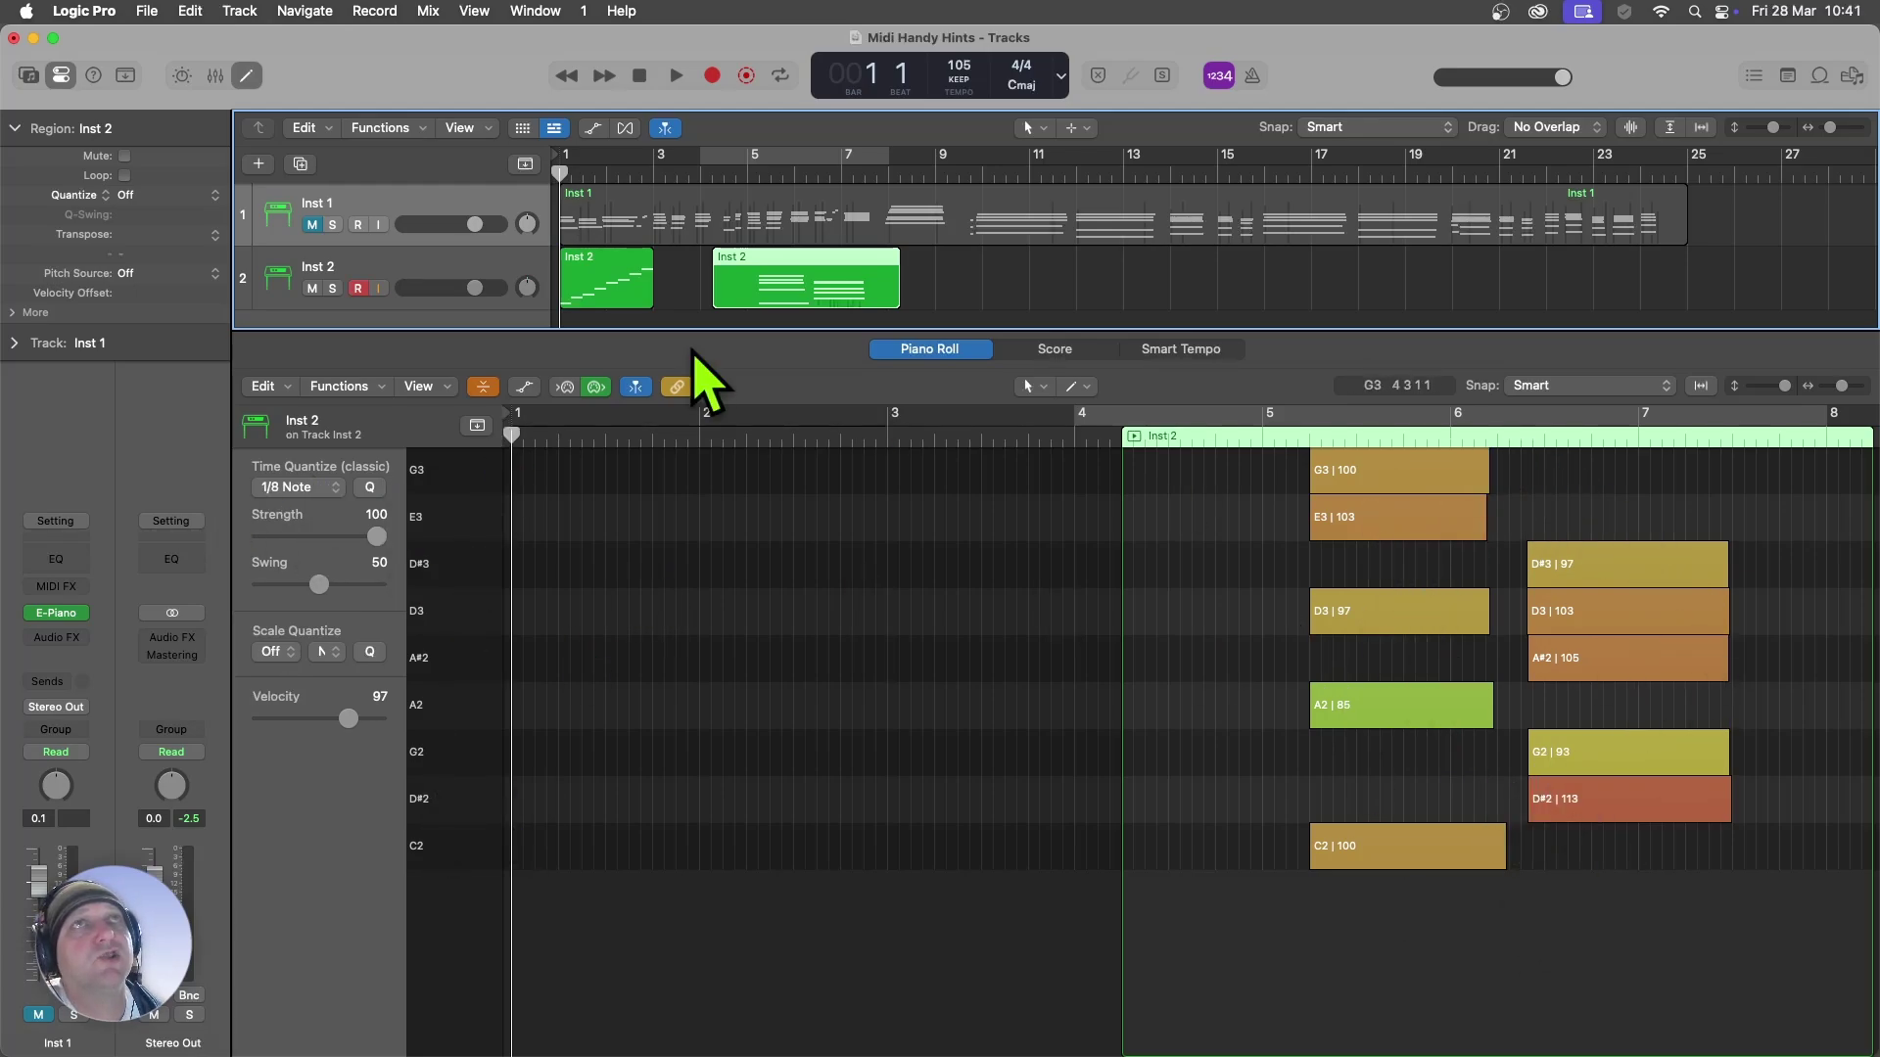
left_click(622, 284)
left_click(768, 286)
left_click(621, 292, "shift")
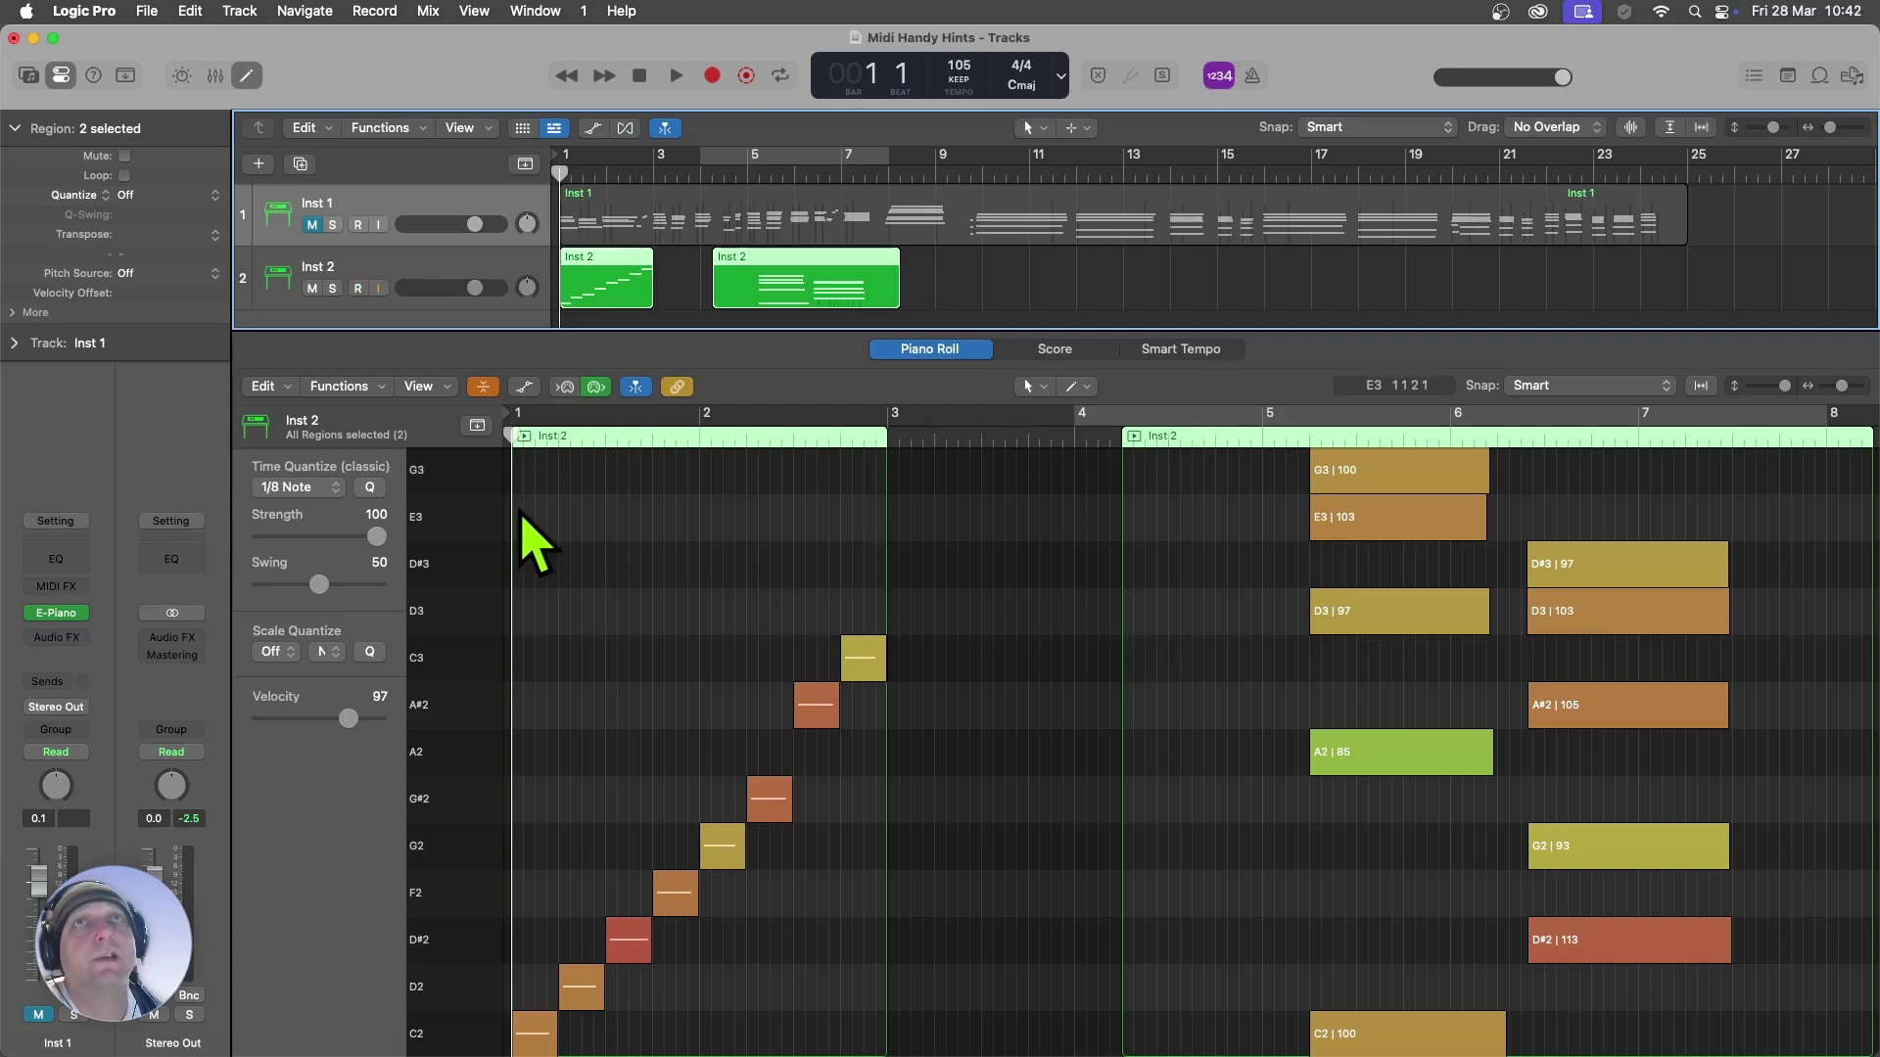
left_click(483, 390)
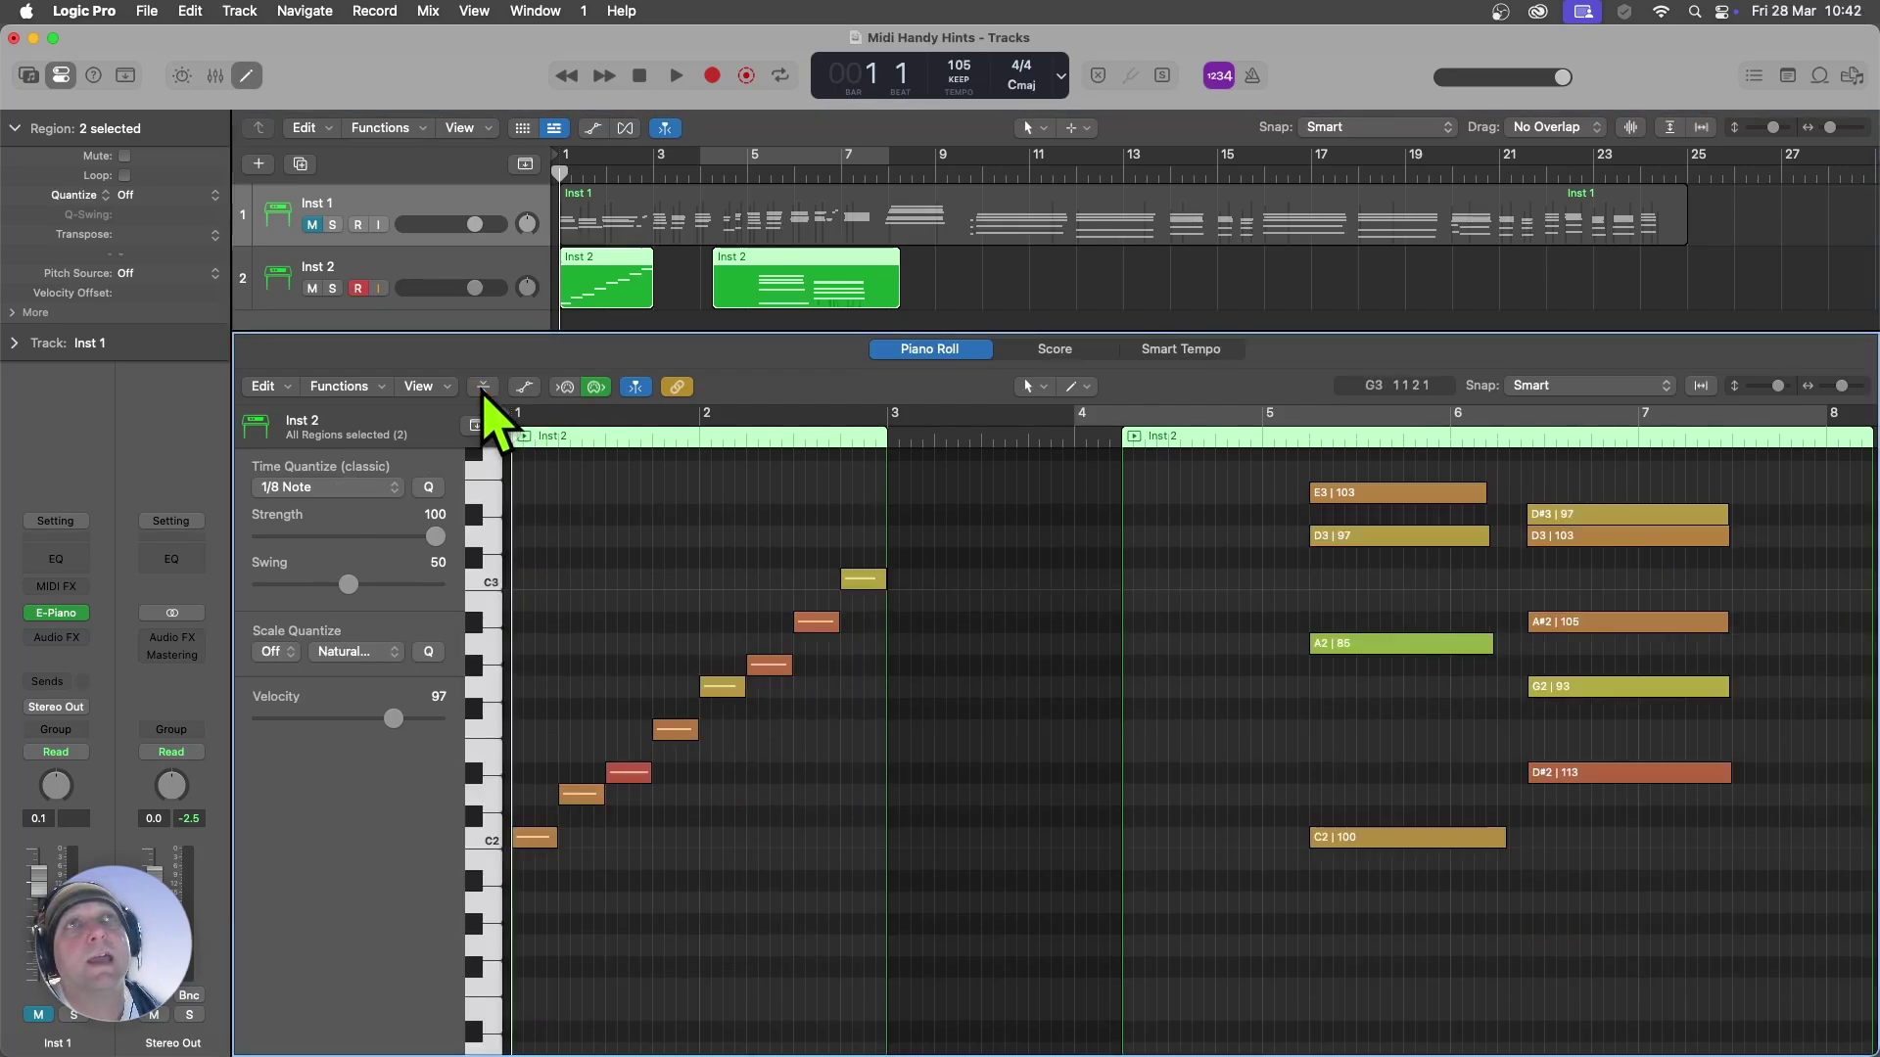
left_click(484, 388)
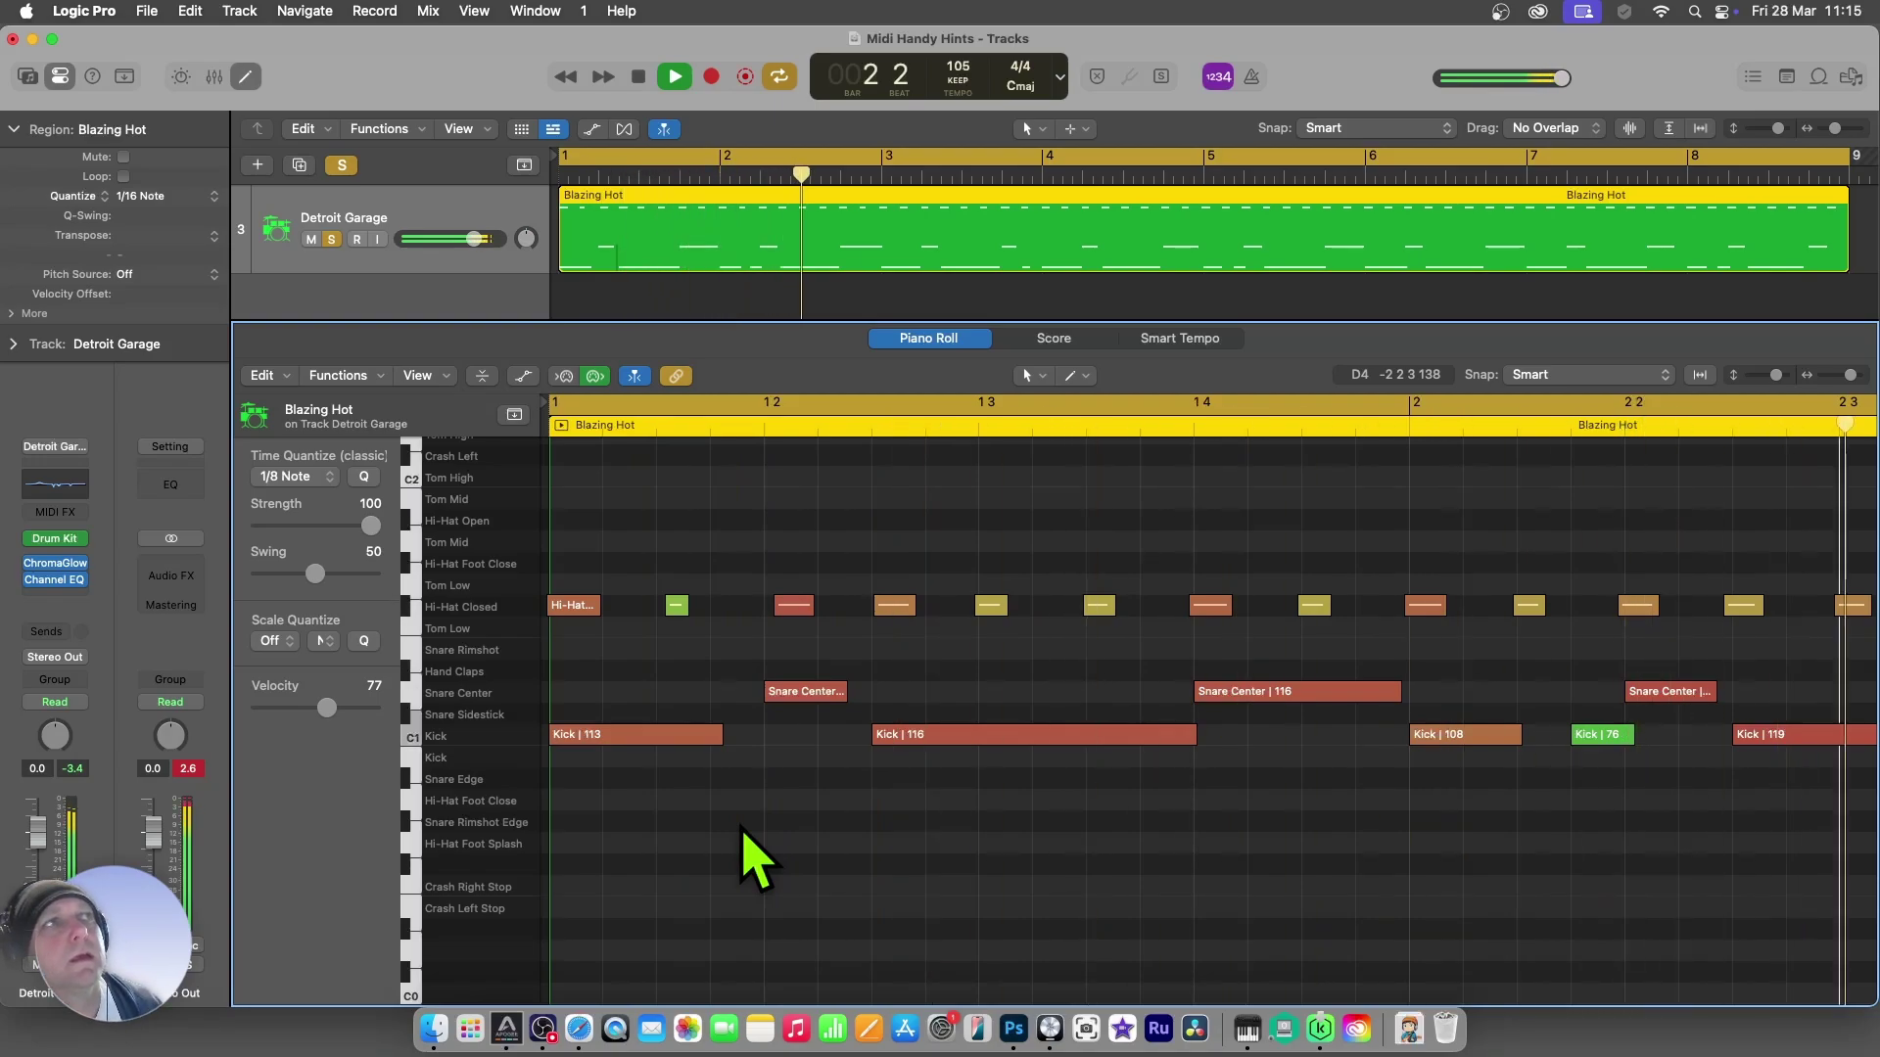
- Stop playback and nudge a couple of Hi-Hat Closed notes slightly earlier
key("space")
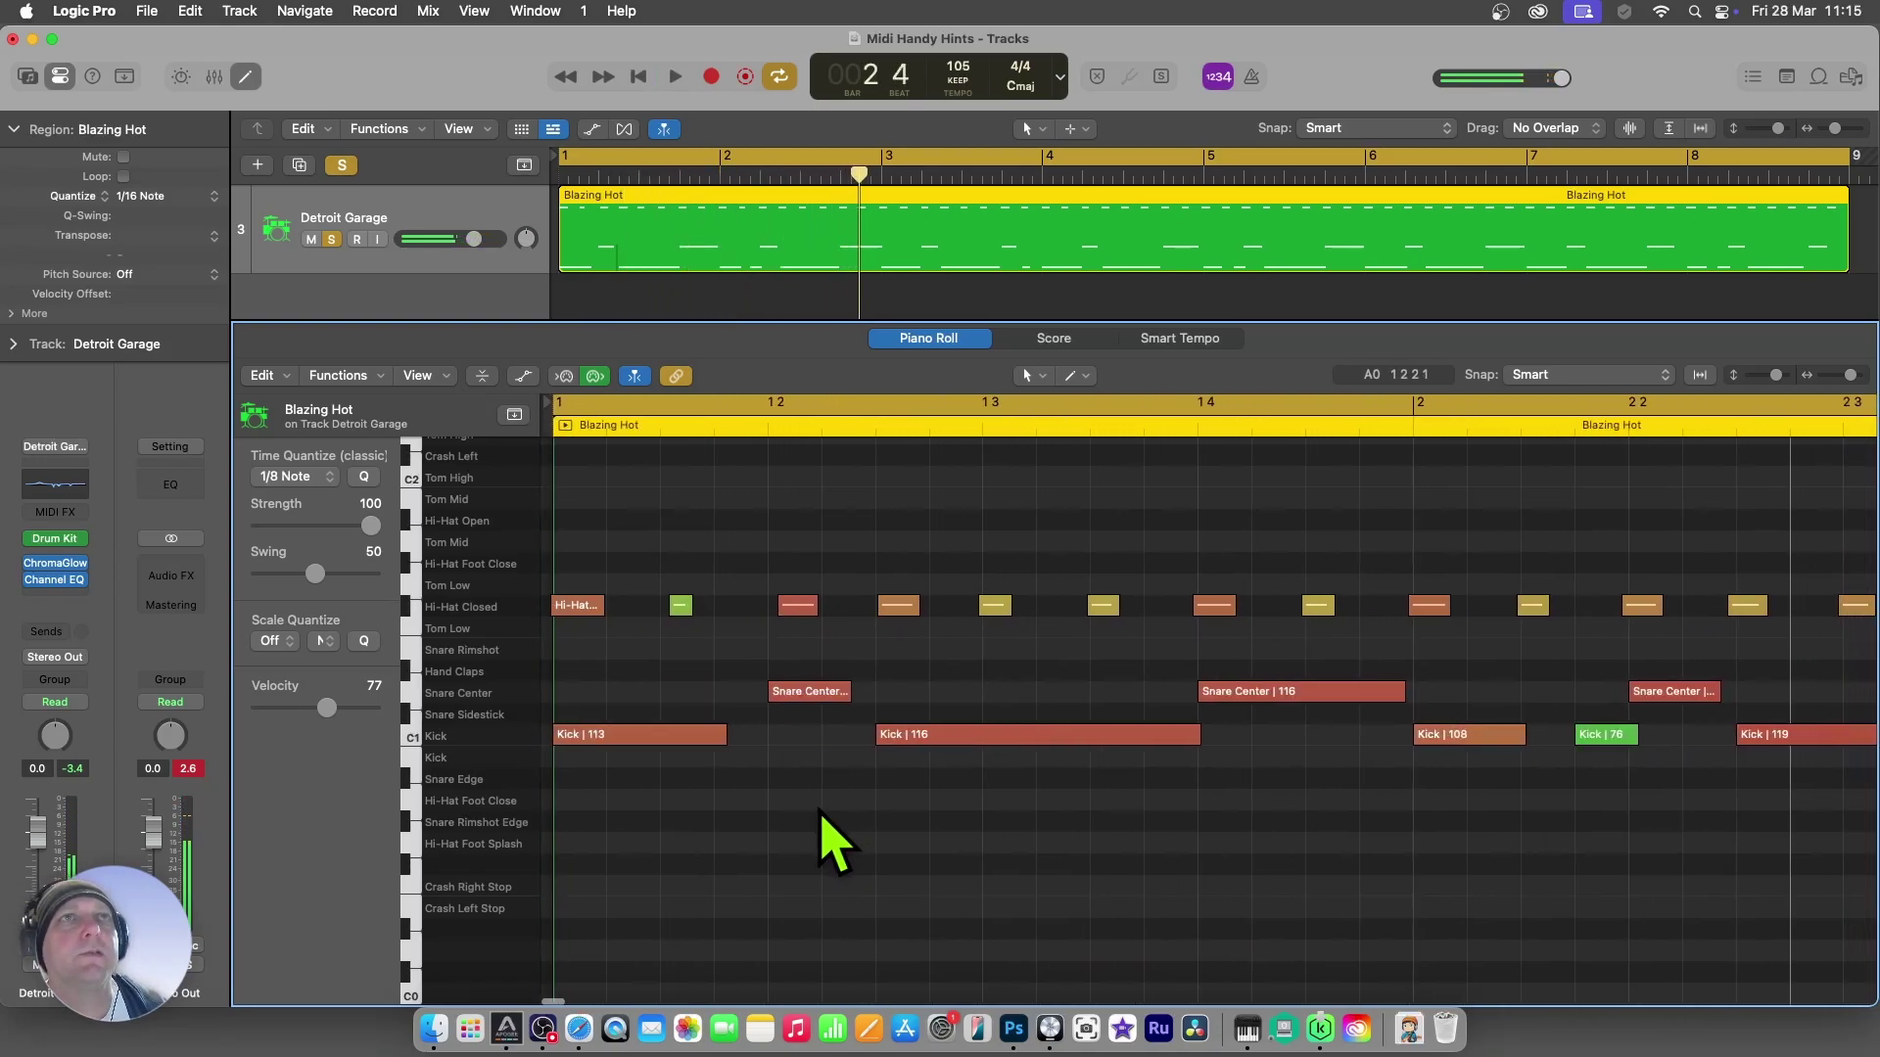
left_click(793, 606)
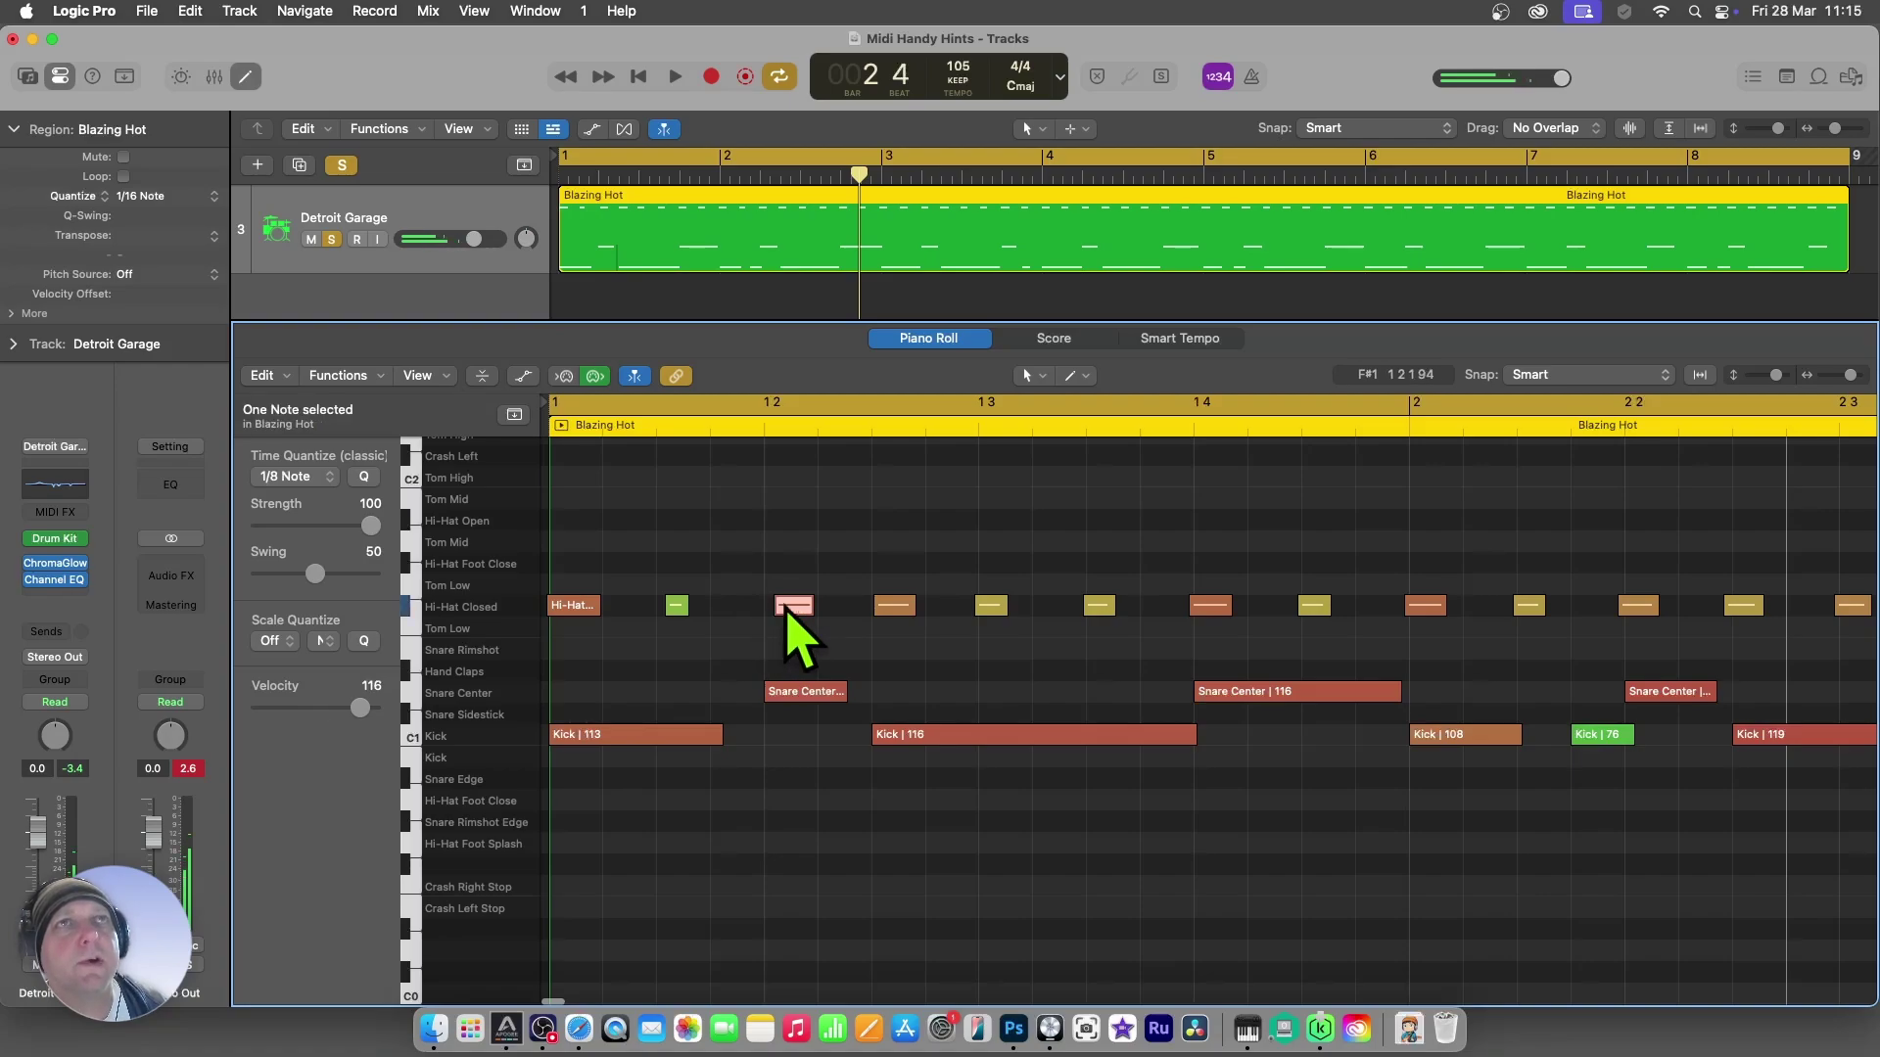
left_click_drag(789, 614, 779, 615)
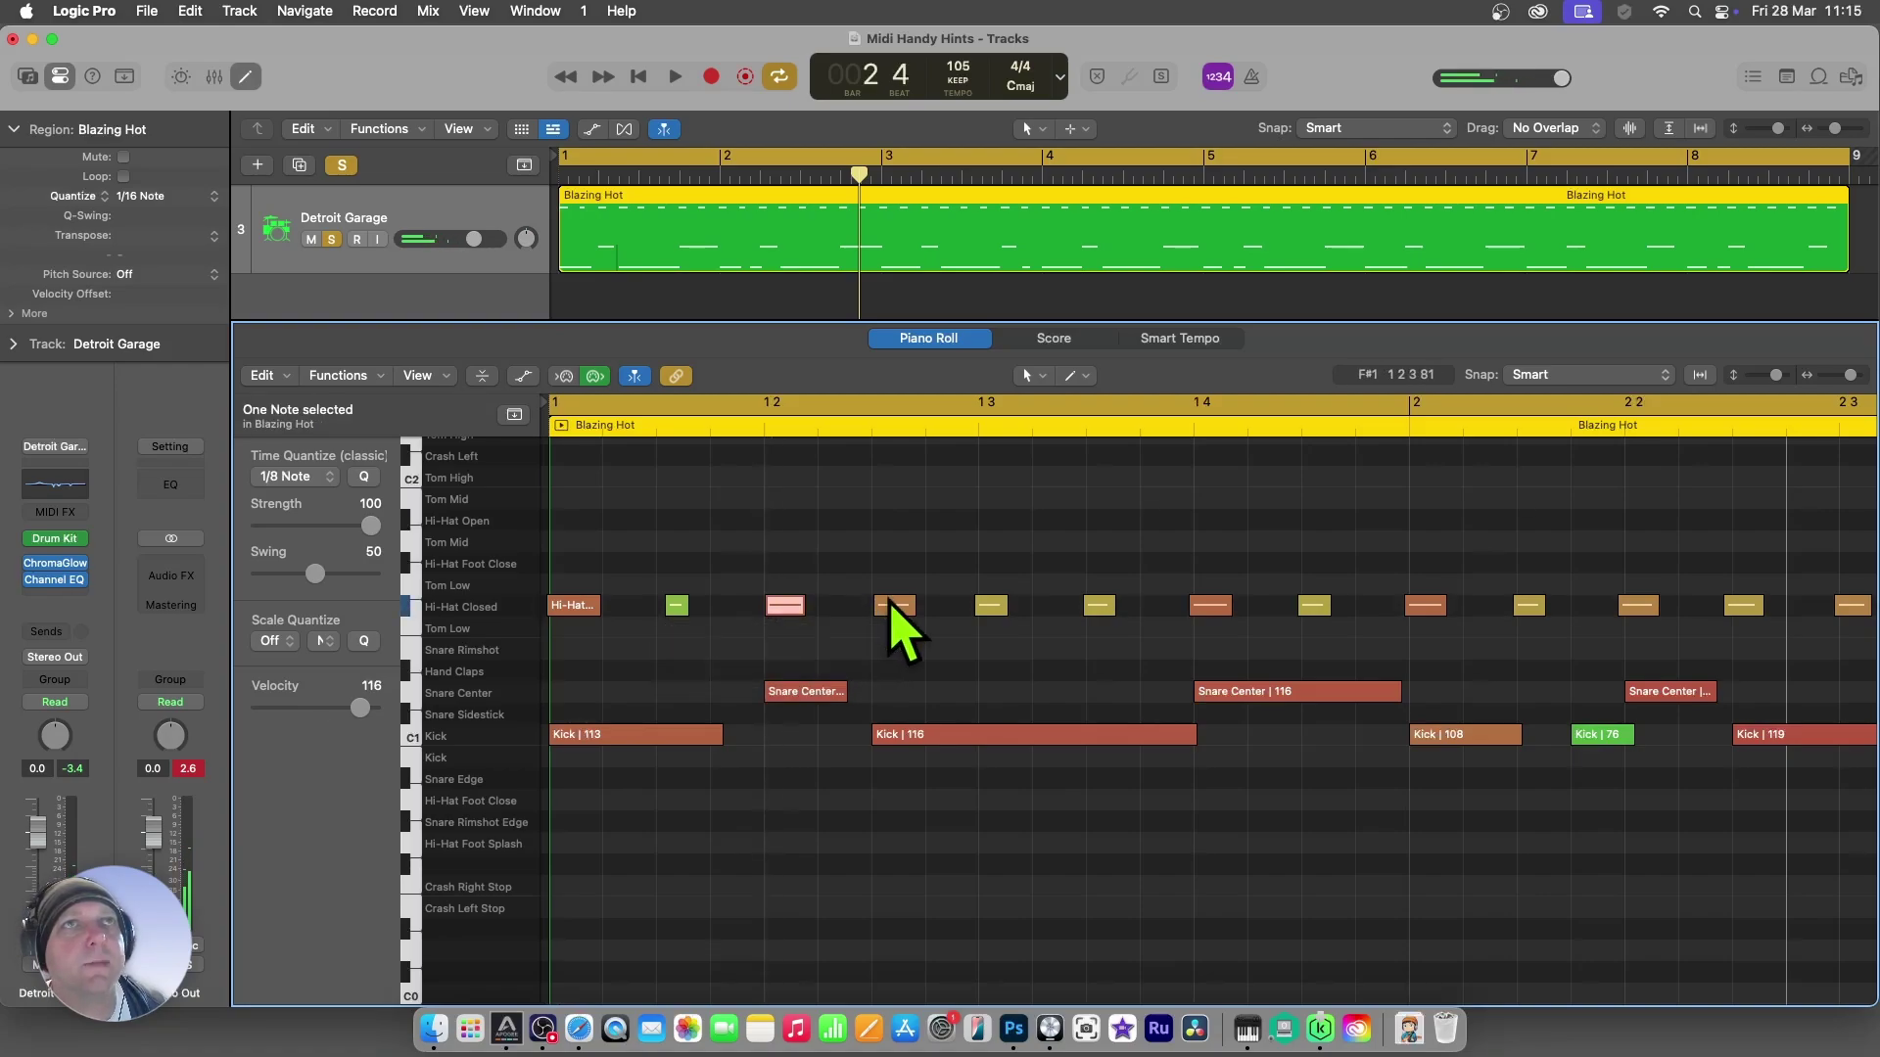
left_click_drag(893, 612, 976, 608)
left_click(981, 607)
left_click(977, 558)
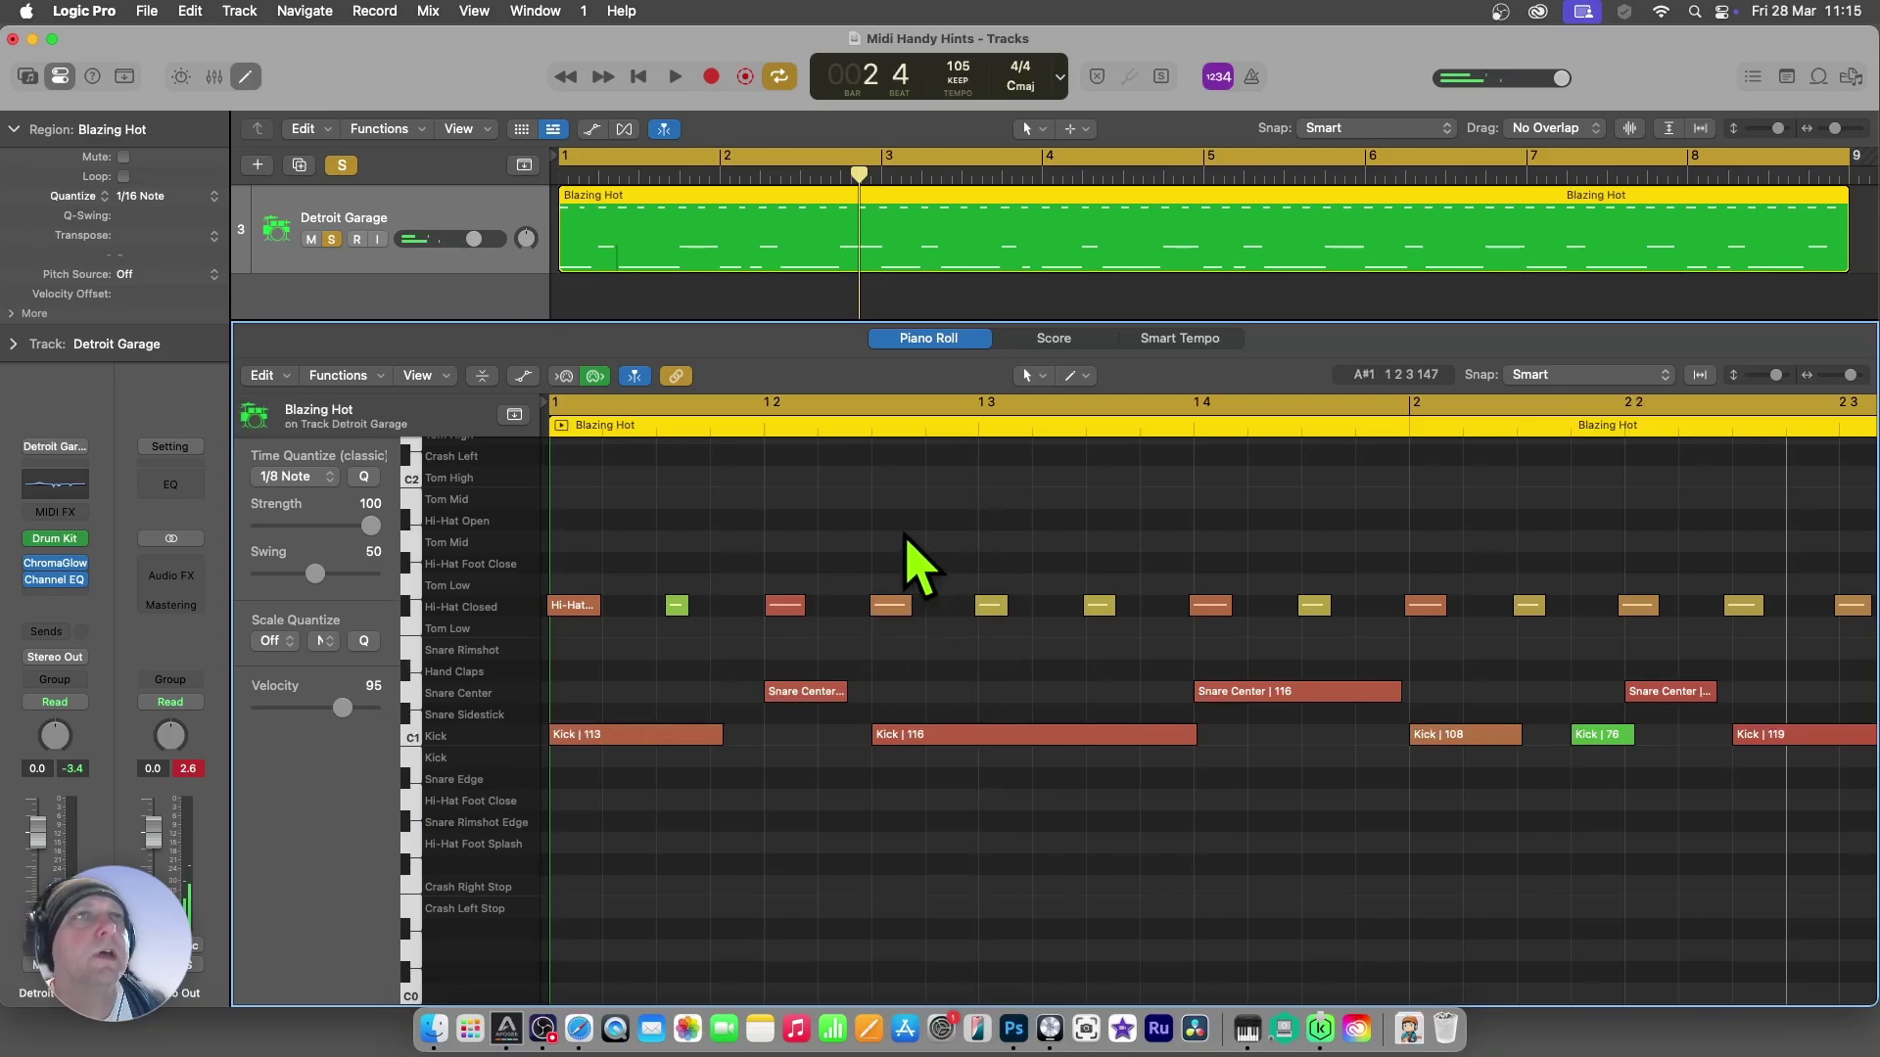
- Try selecting notes by marquee and by clicking the Hi-Hat Closed, Snare Center and Kick keys
left_click_drag(659, 544, 1537, 663)
left_click(886, 589)
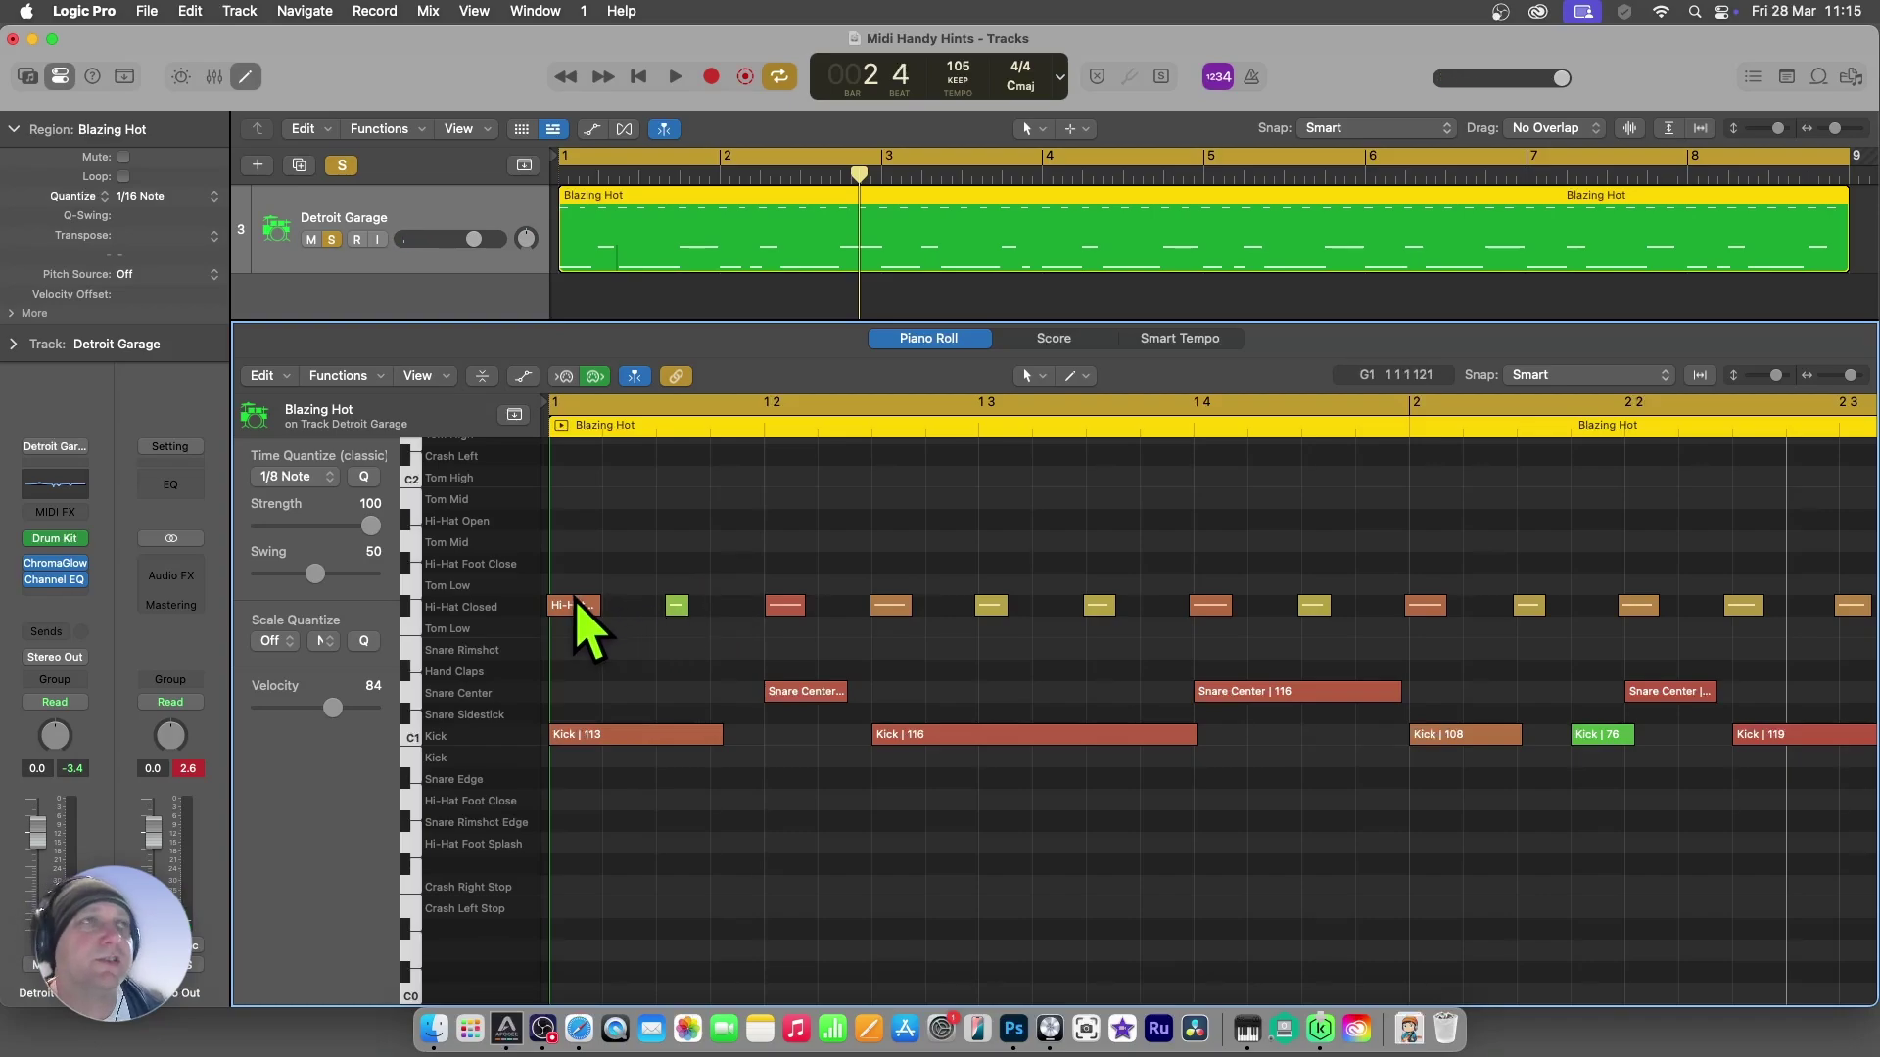
left_click(407, 605)
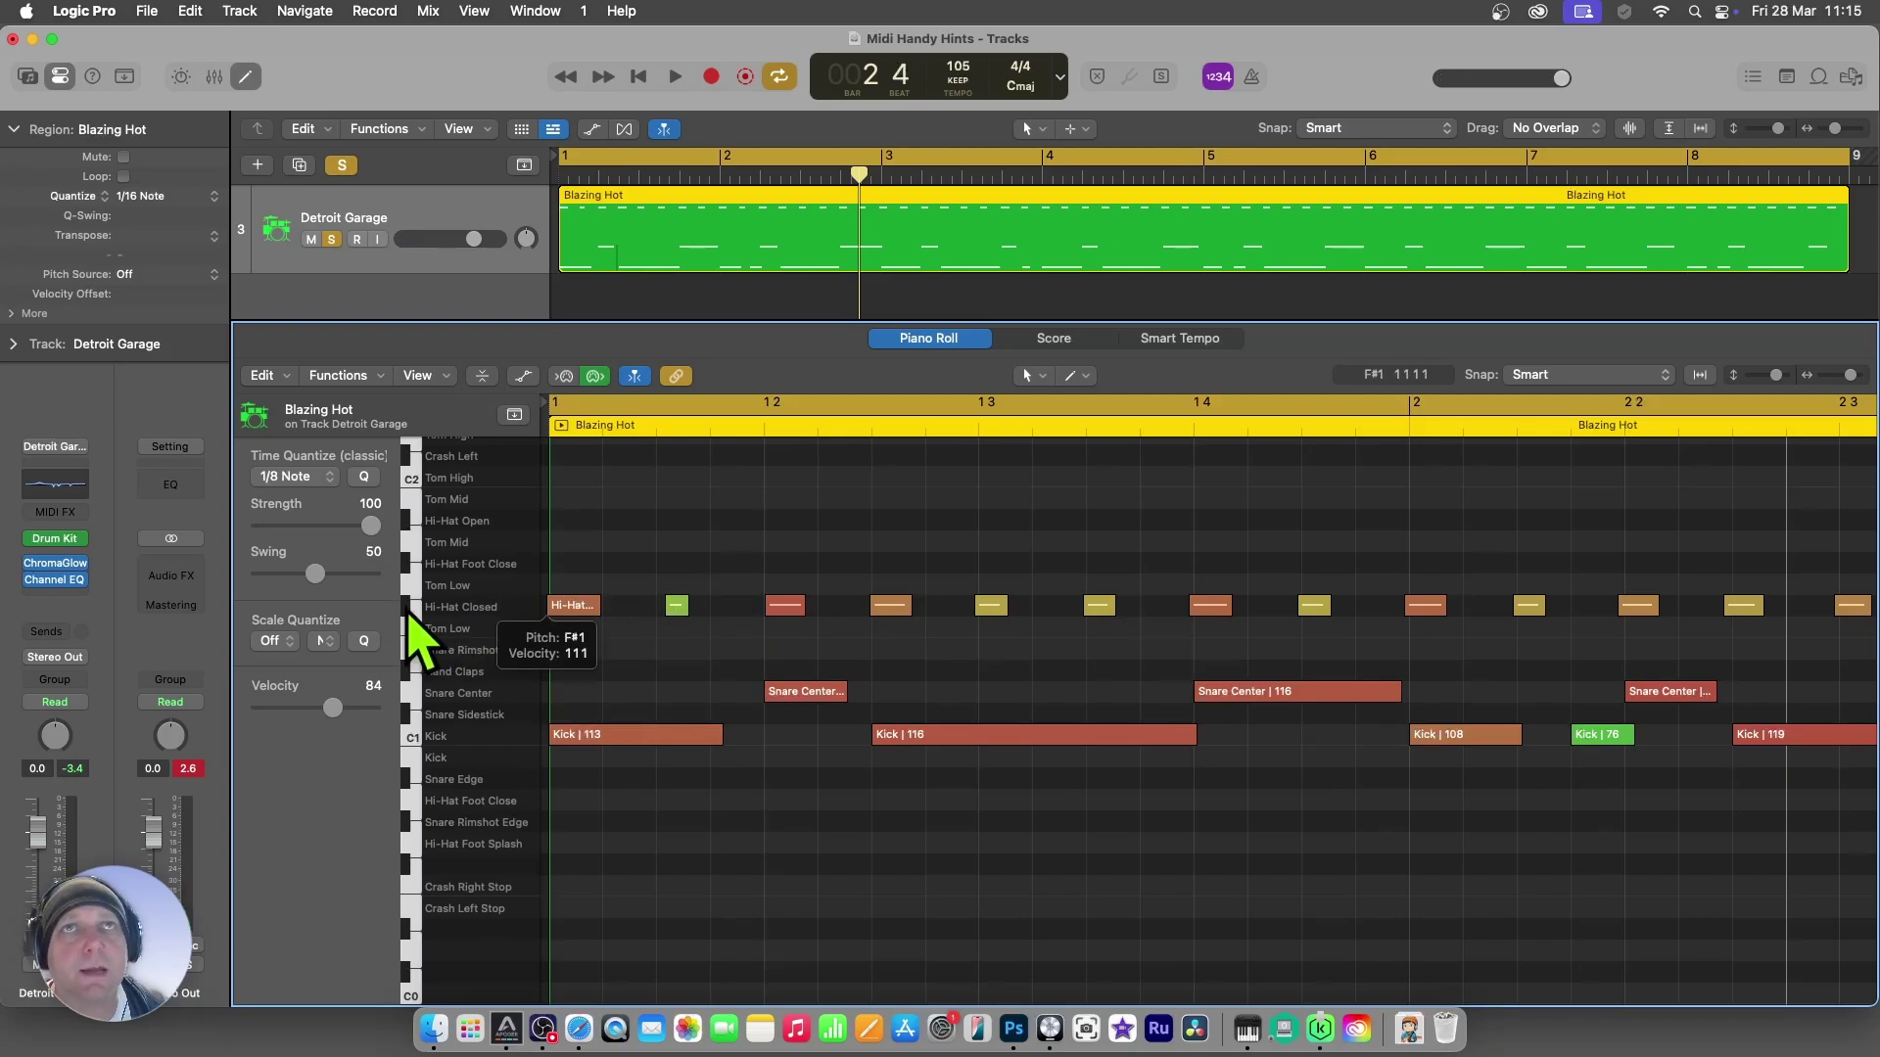
left_click(408, 612)
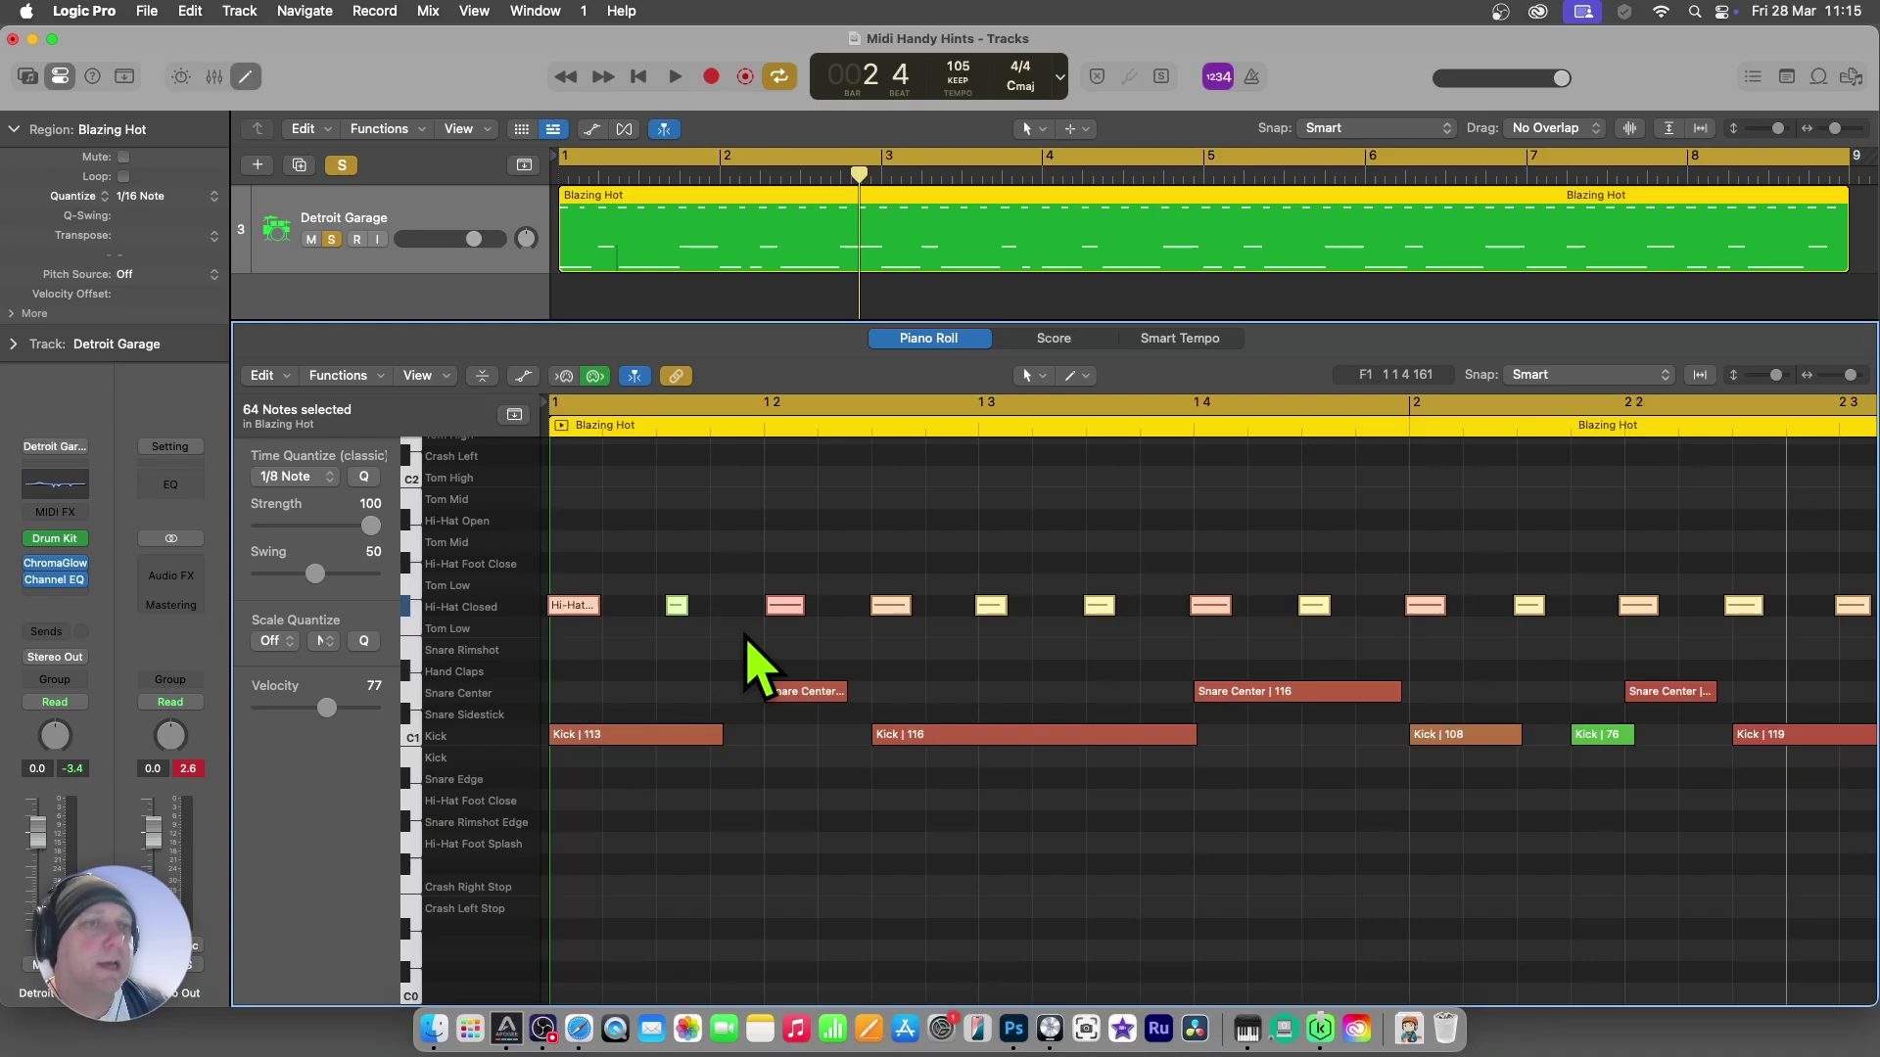
left_click(744, 619)
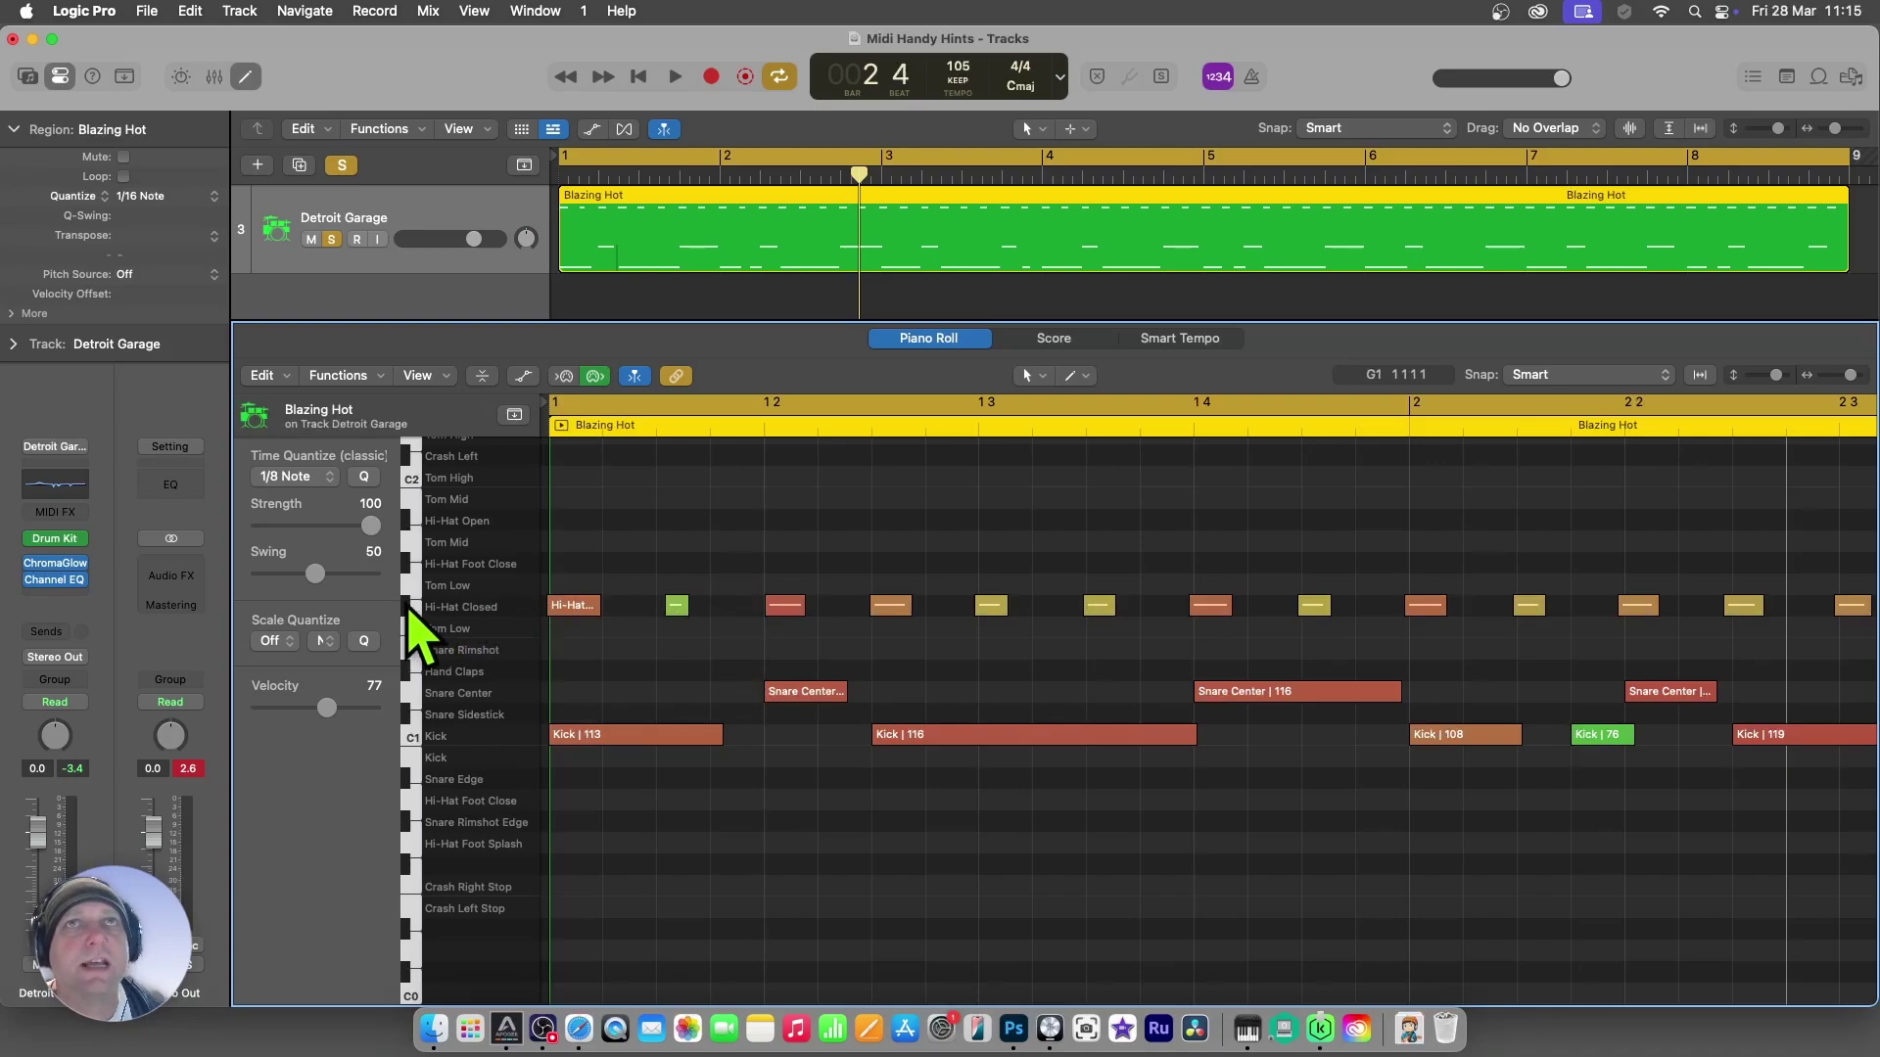
left_click(408, 611)
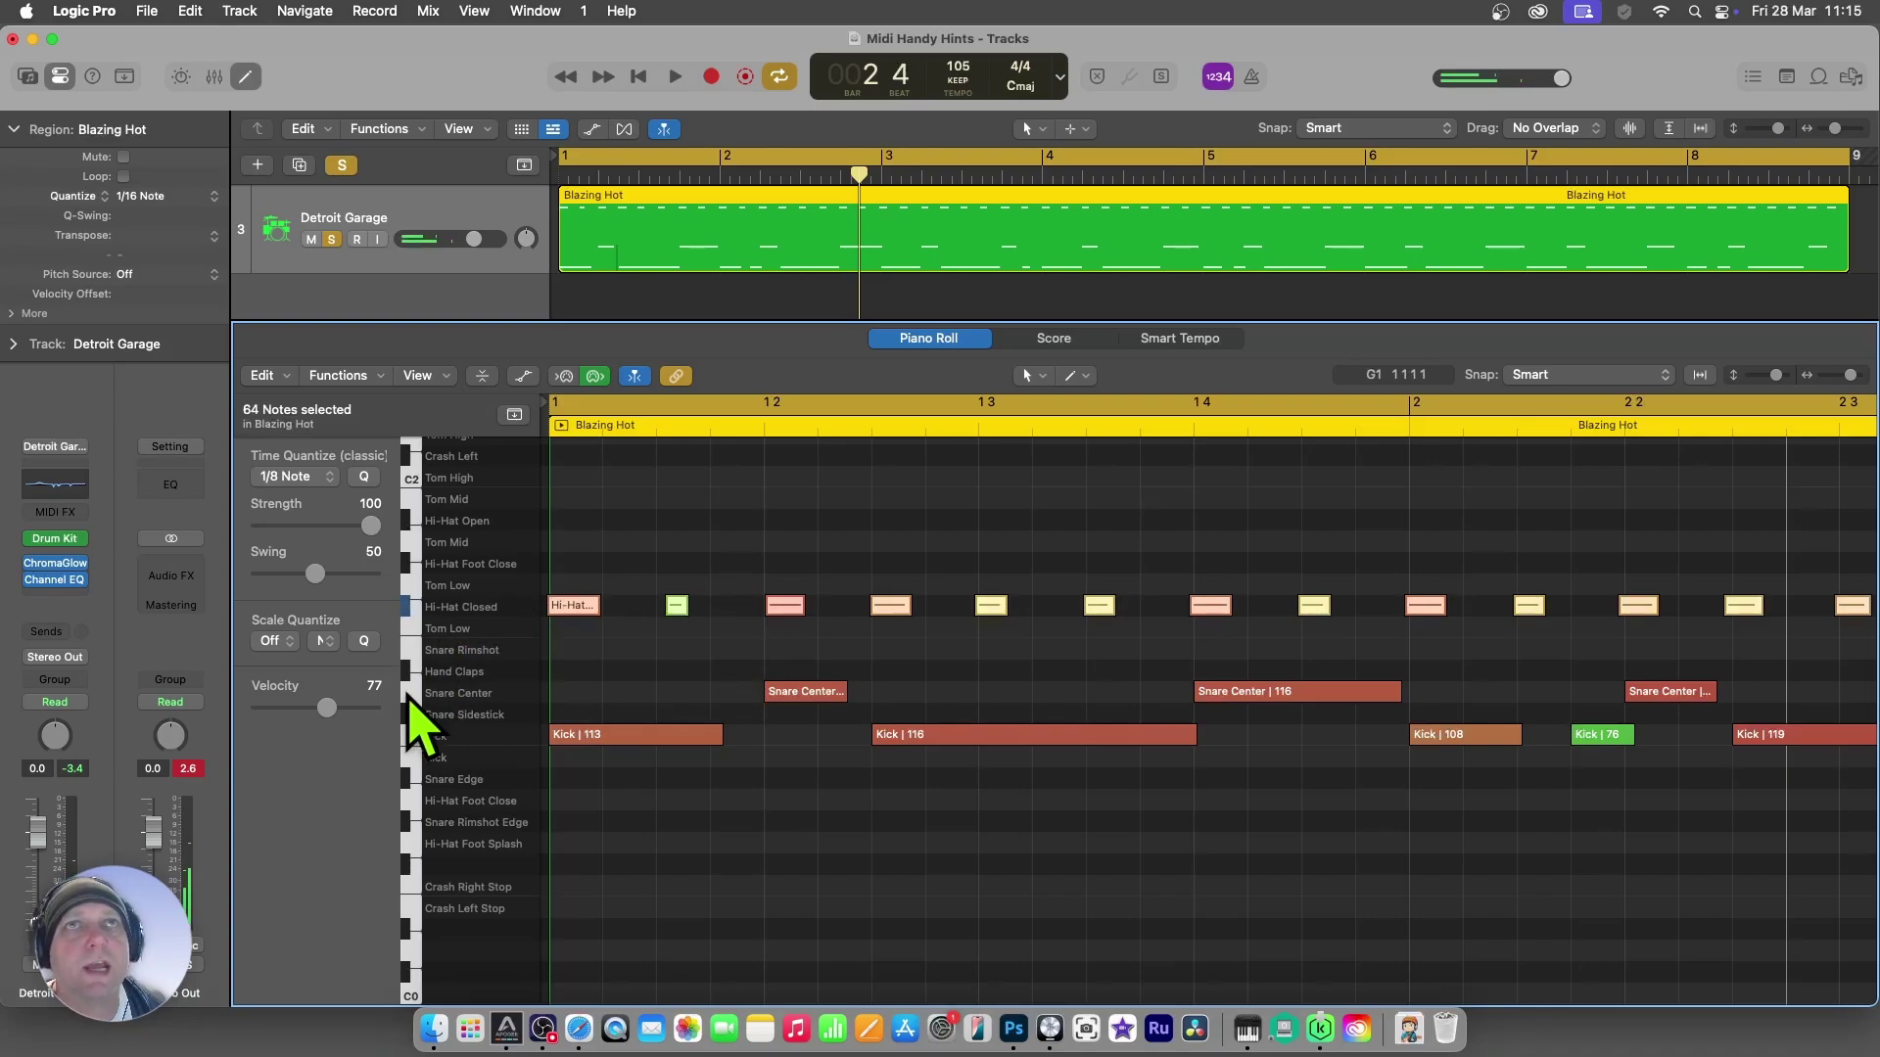
left_click(414, 695)
left_click(415, 738)
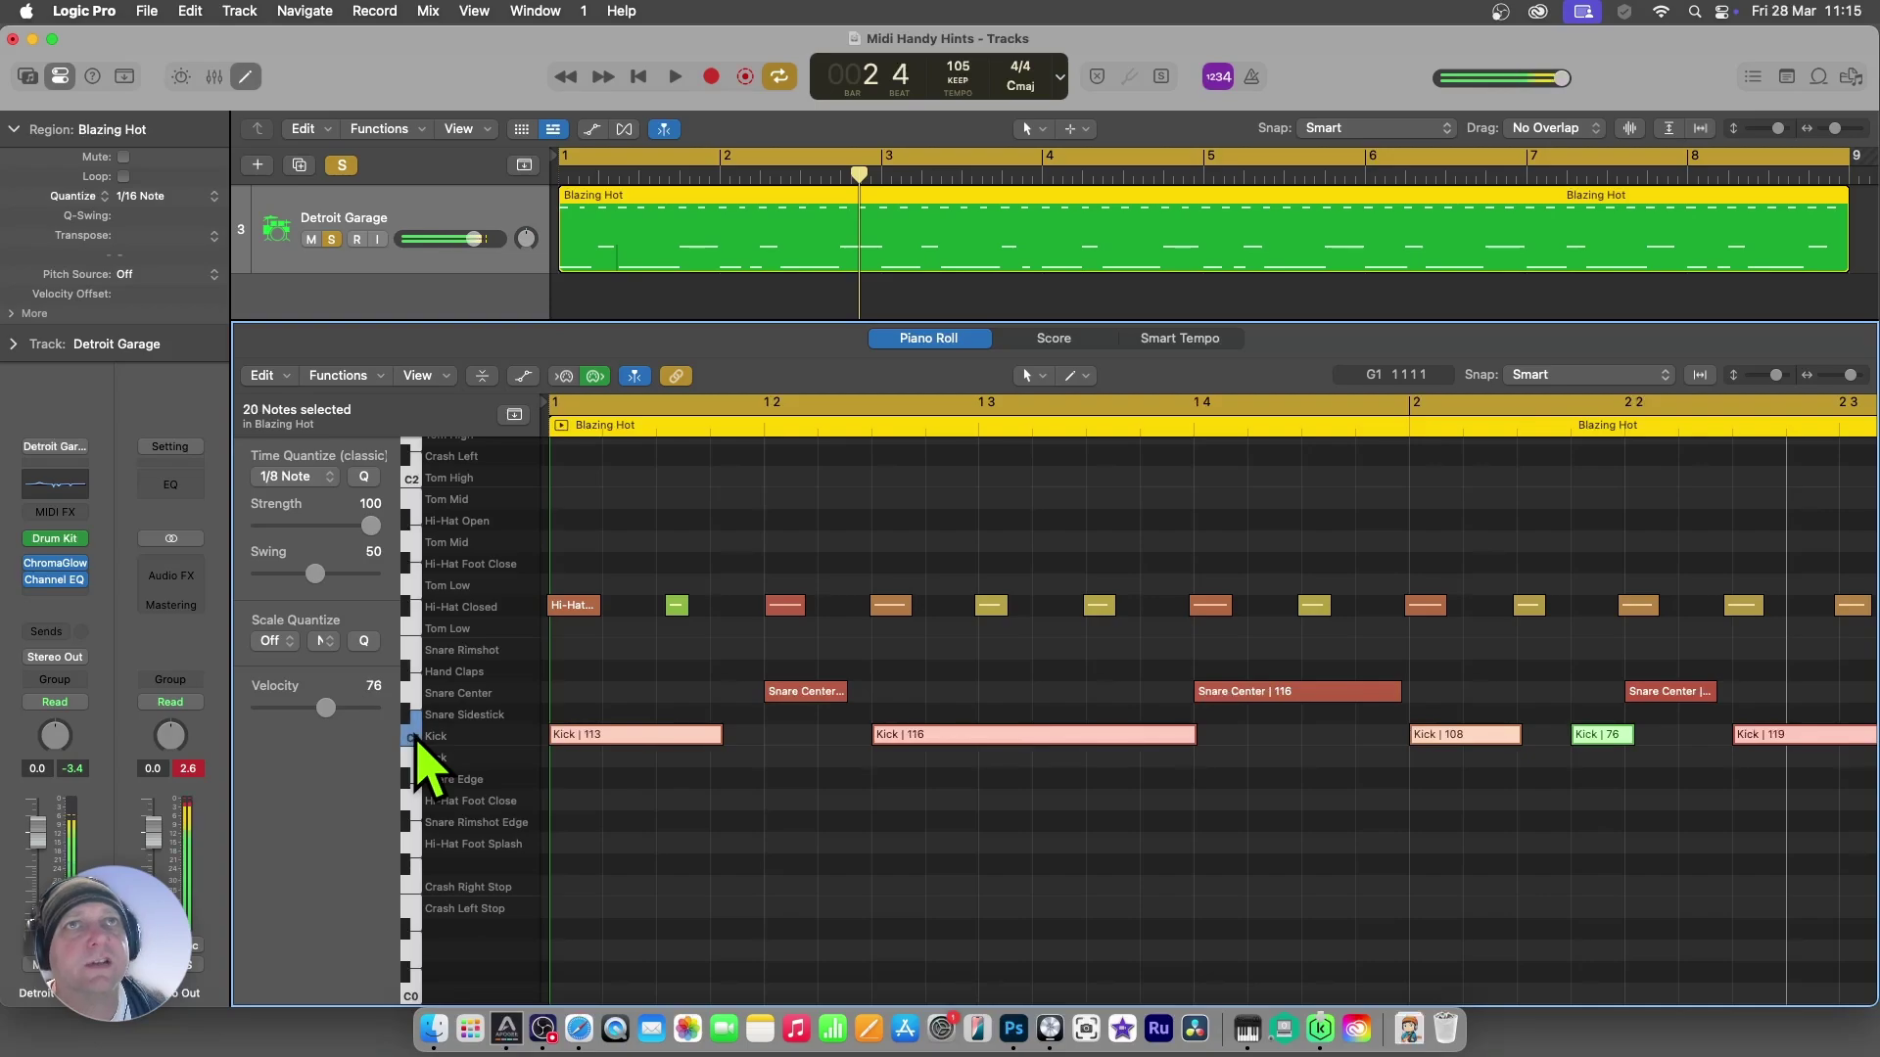
- Select all 64 Hi-Hat Closed notes, quantize them, and play the pattern from bar 1
scroll(1566, 774, "right", 10)
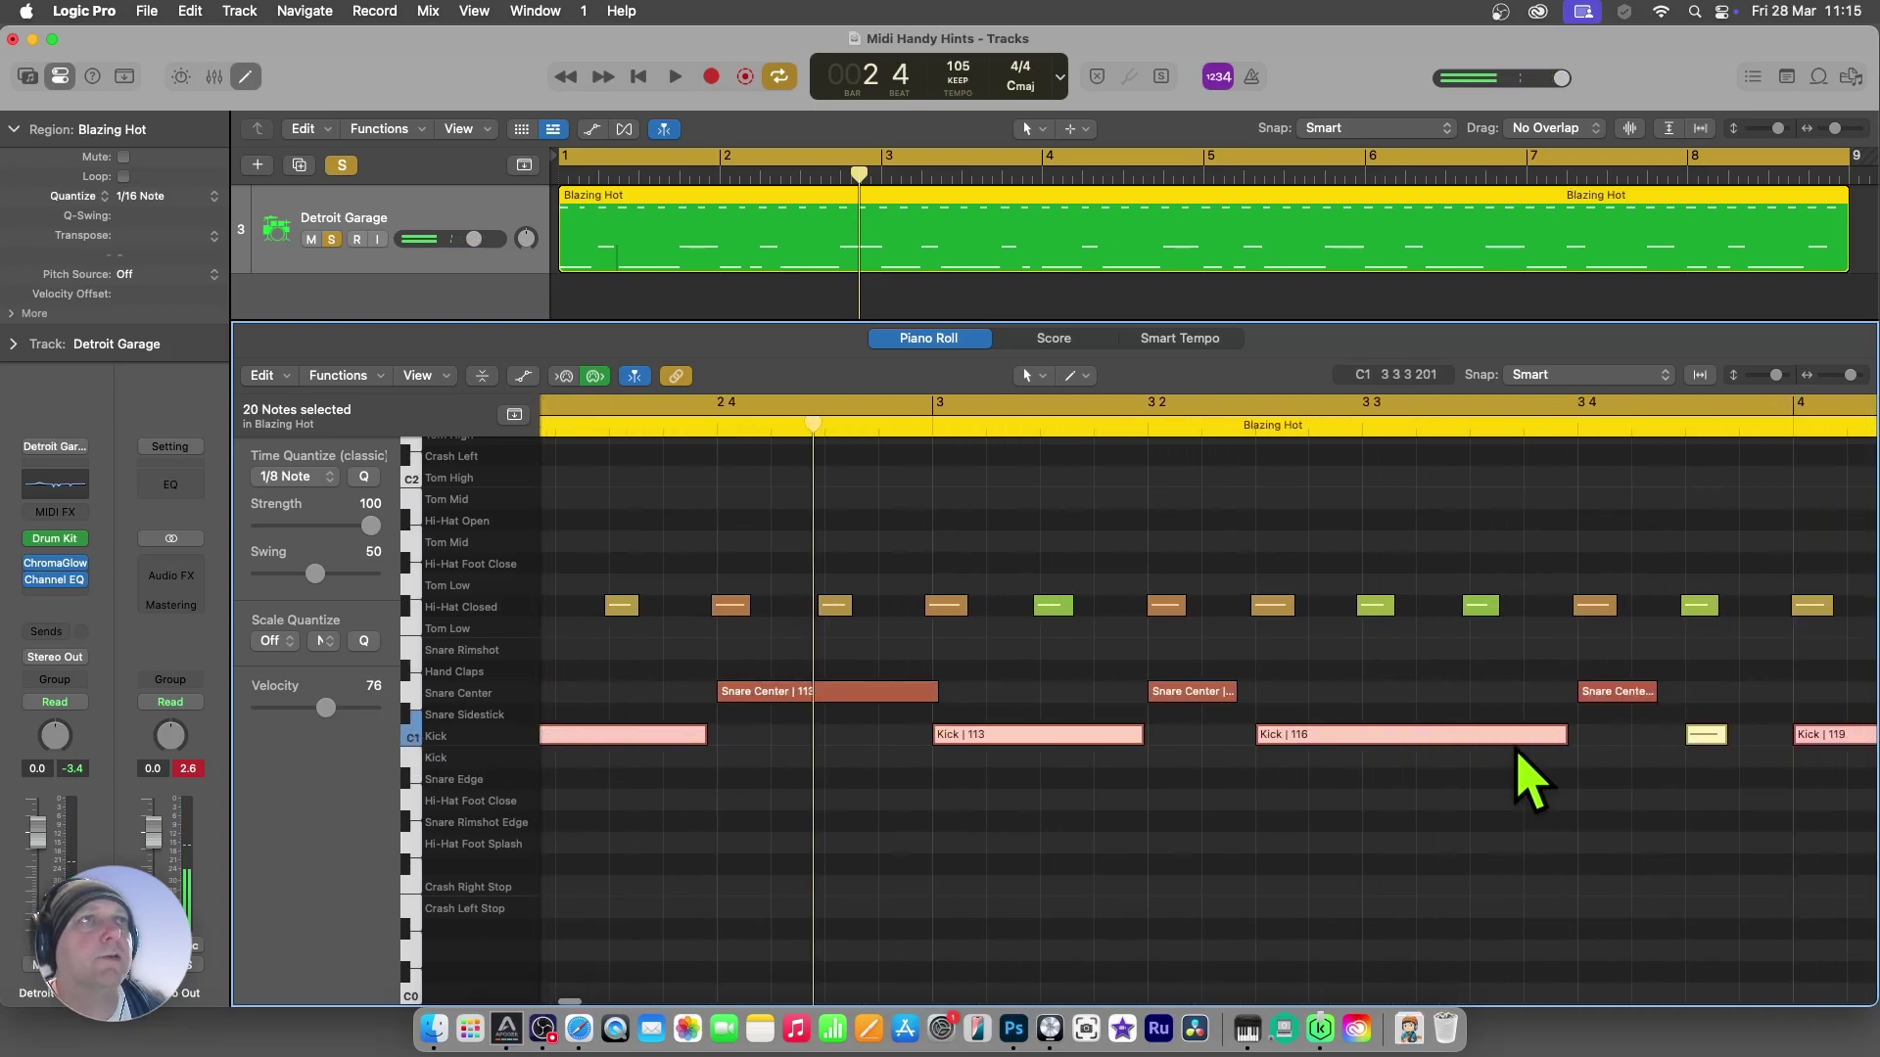
scroll(1516, 764, "left", 10)
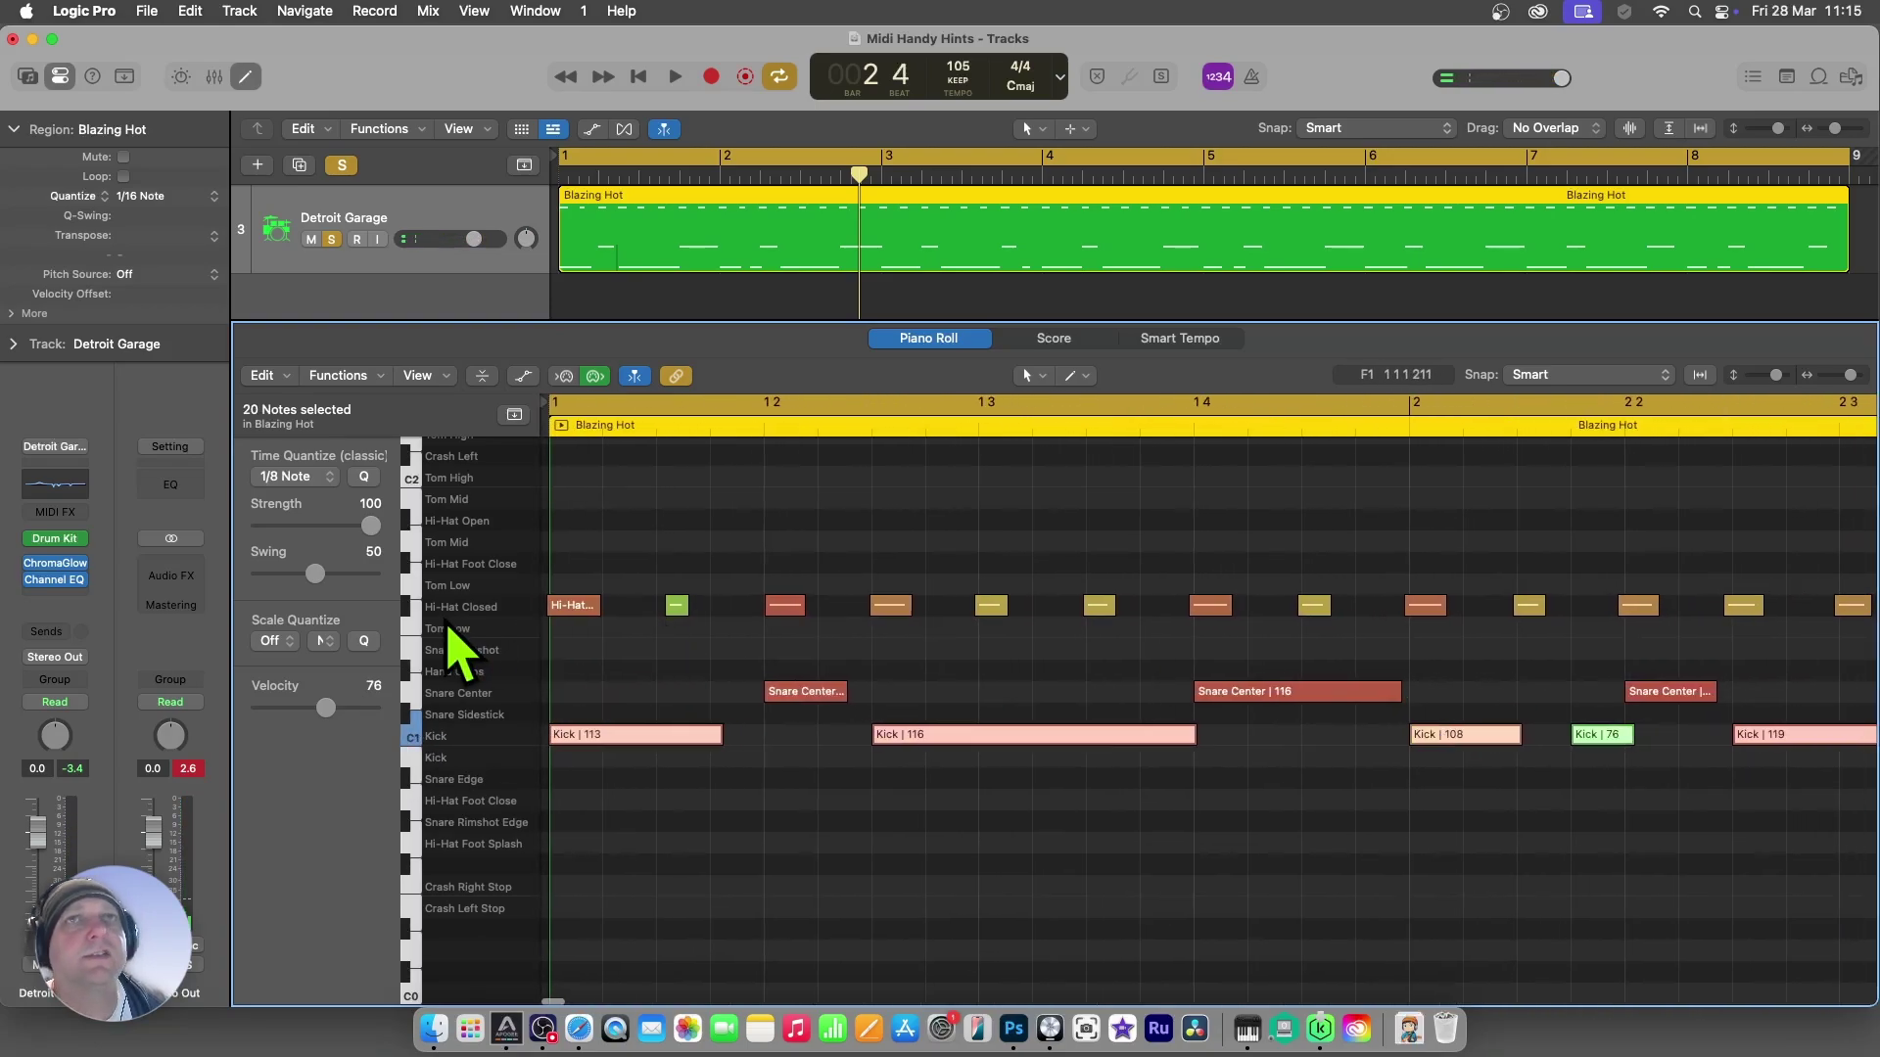
left_click(411, 606)
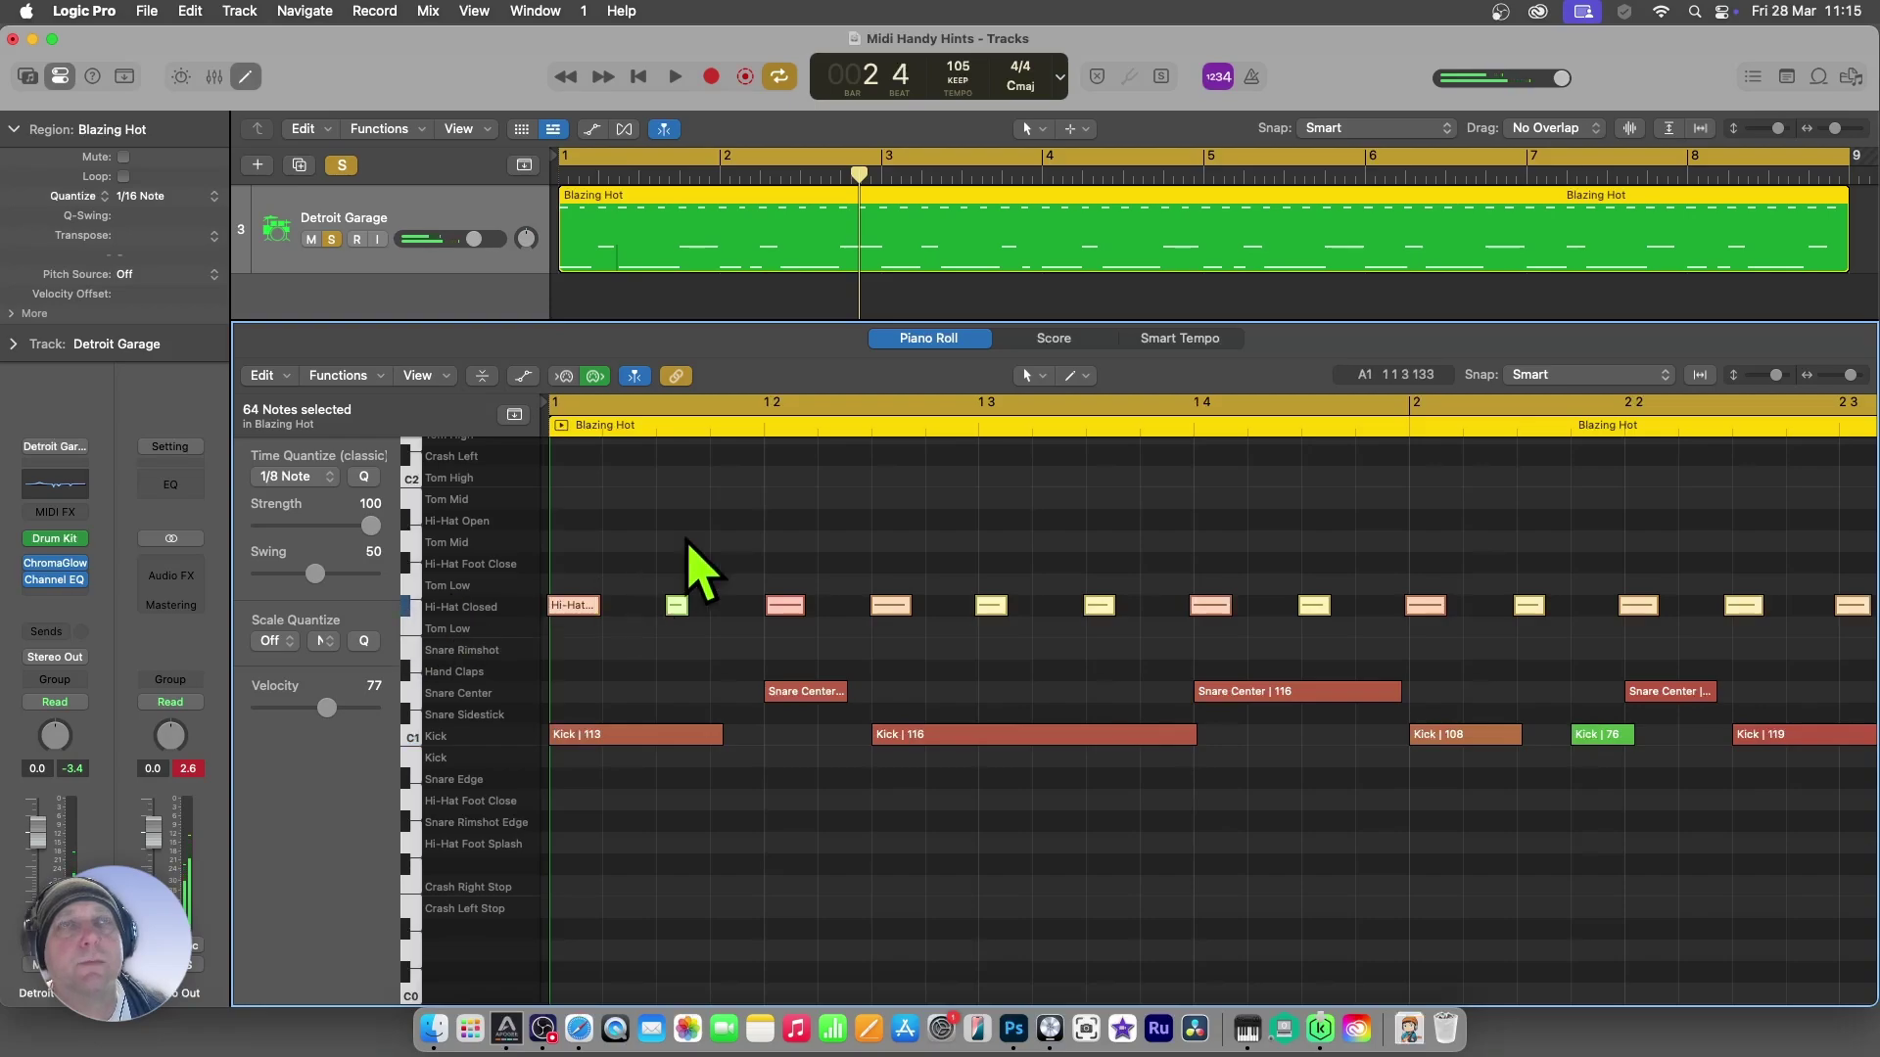
key("q")
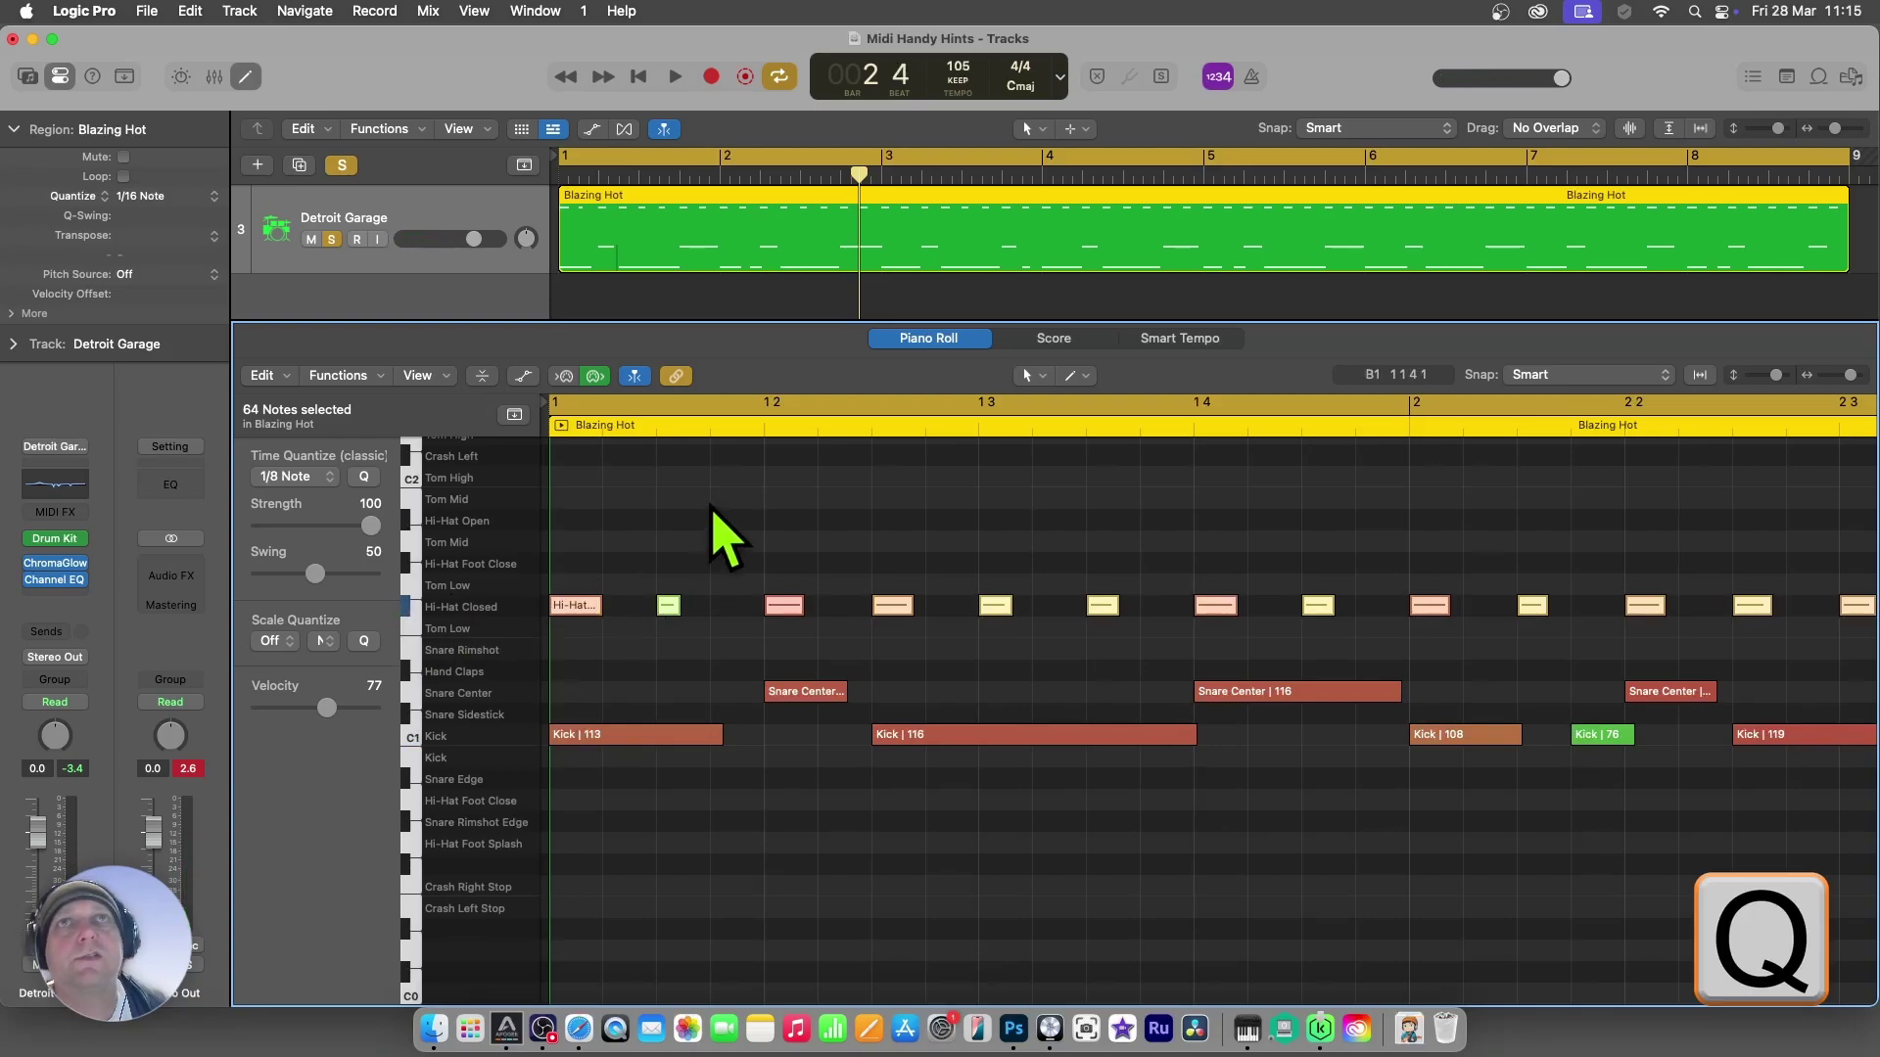
key("space")
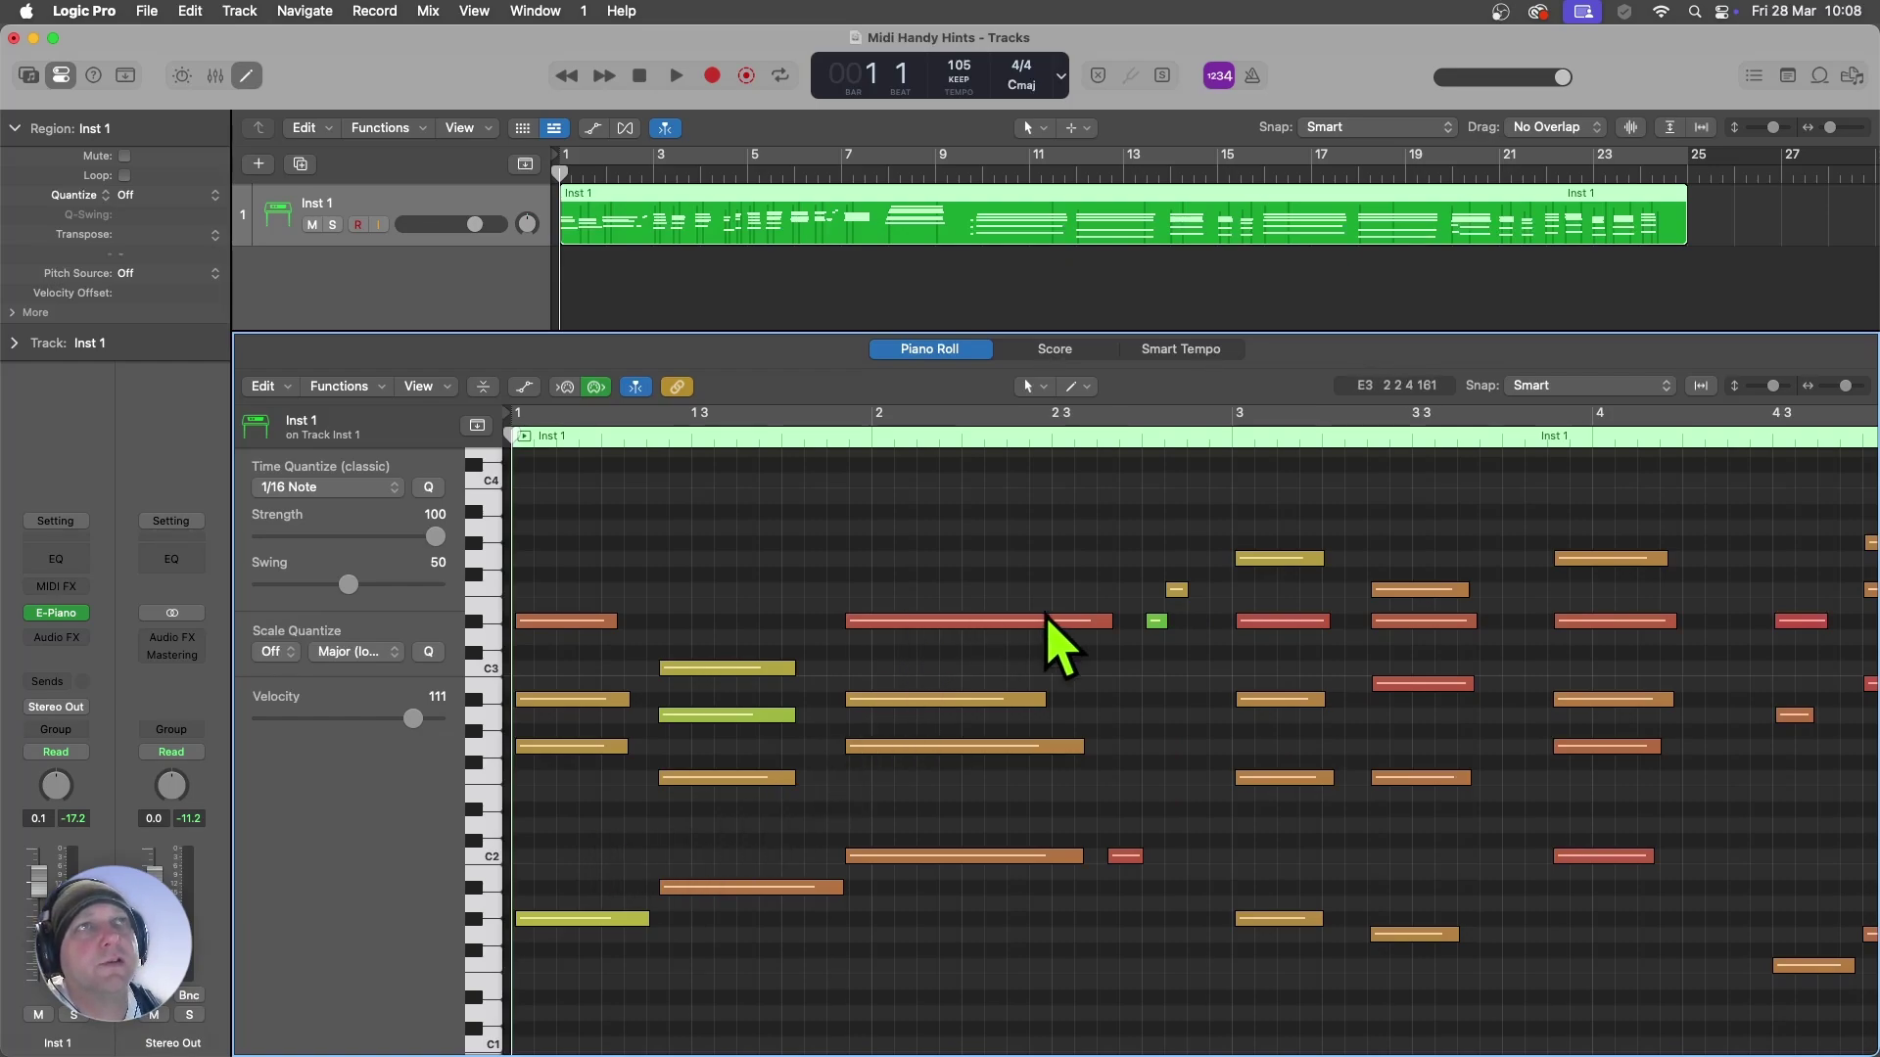
mouse_move(1080, 628)
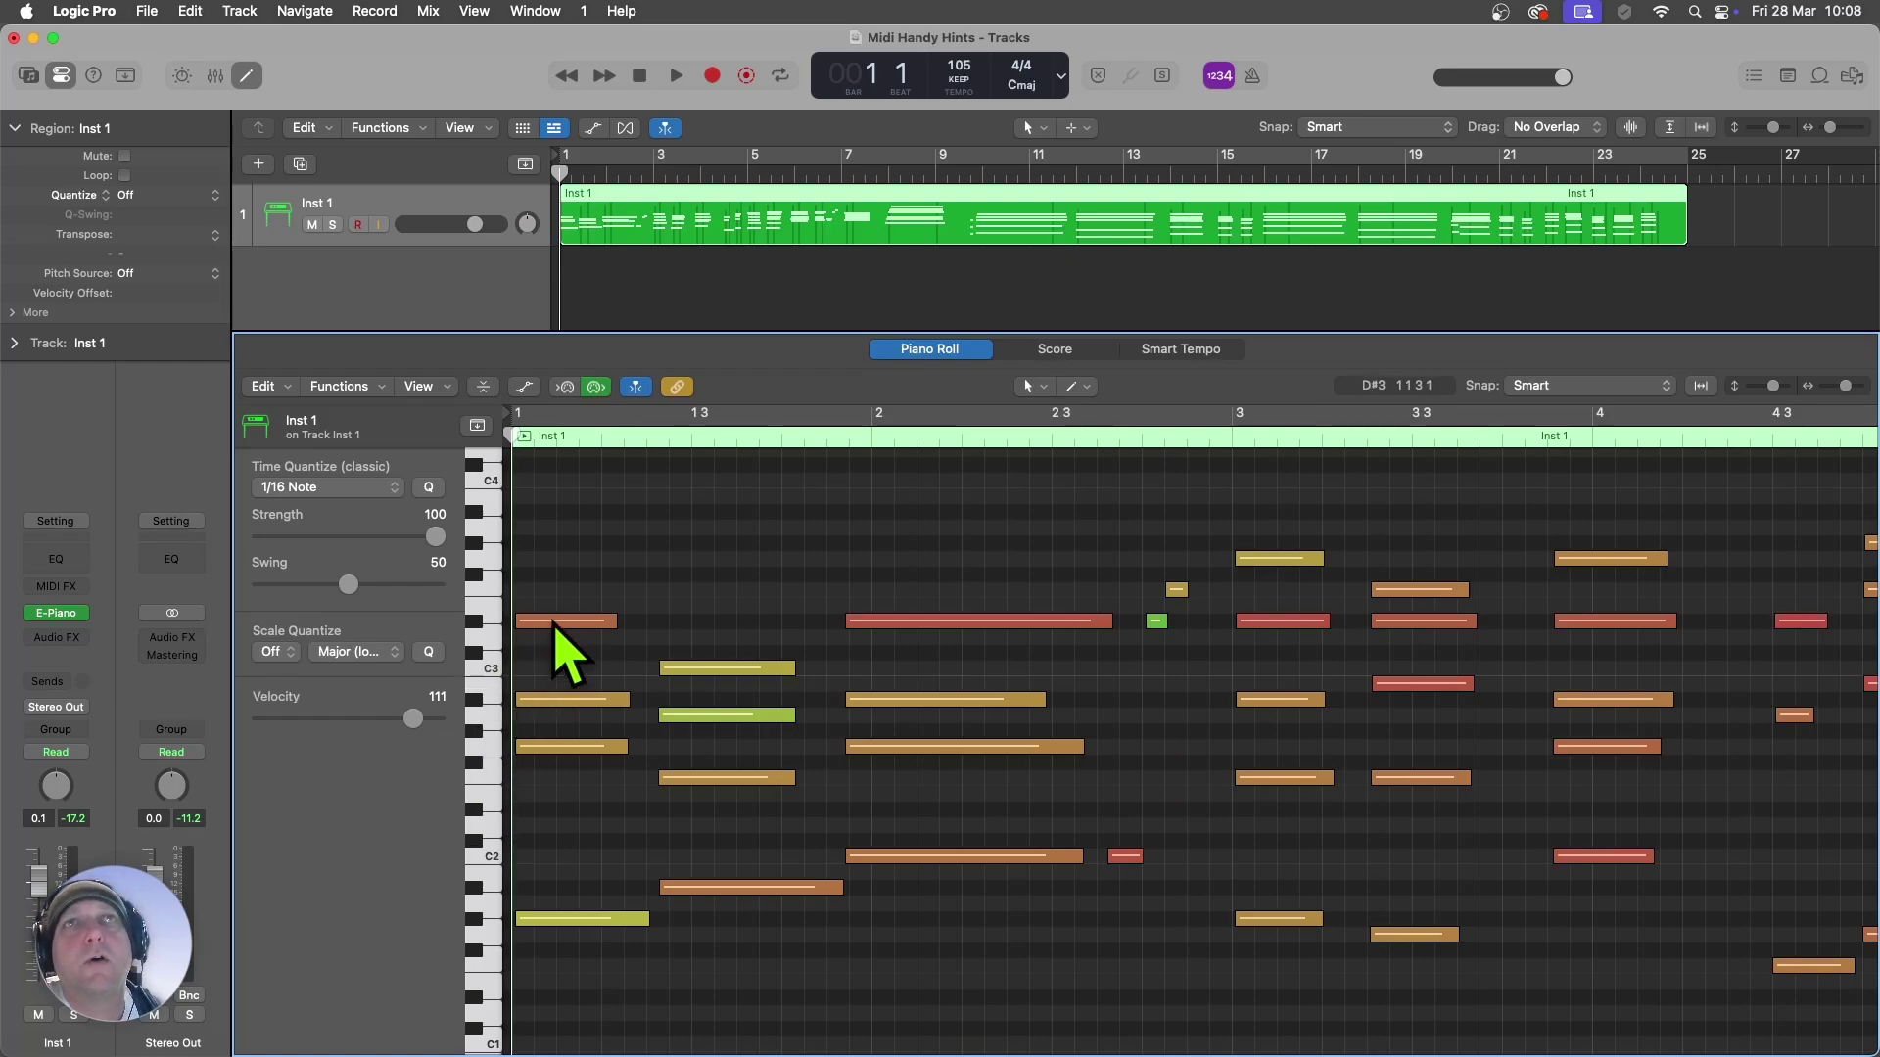
mouse_move(555, 625)
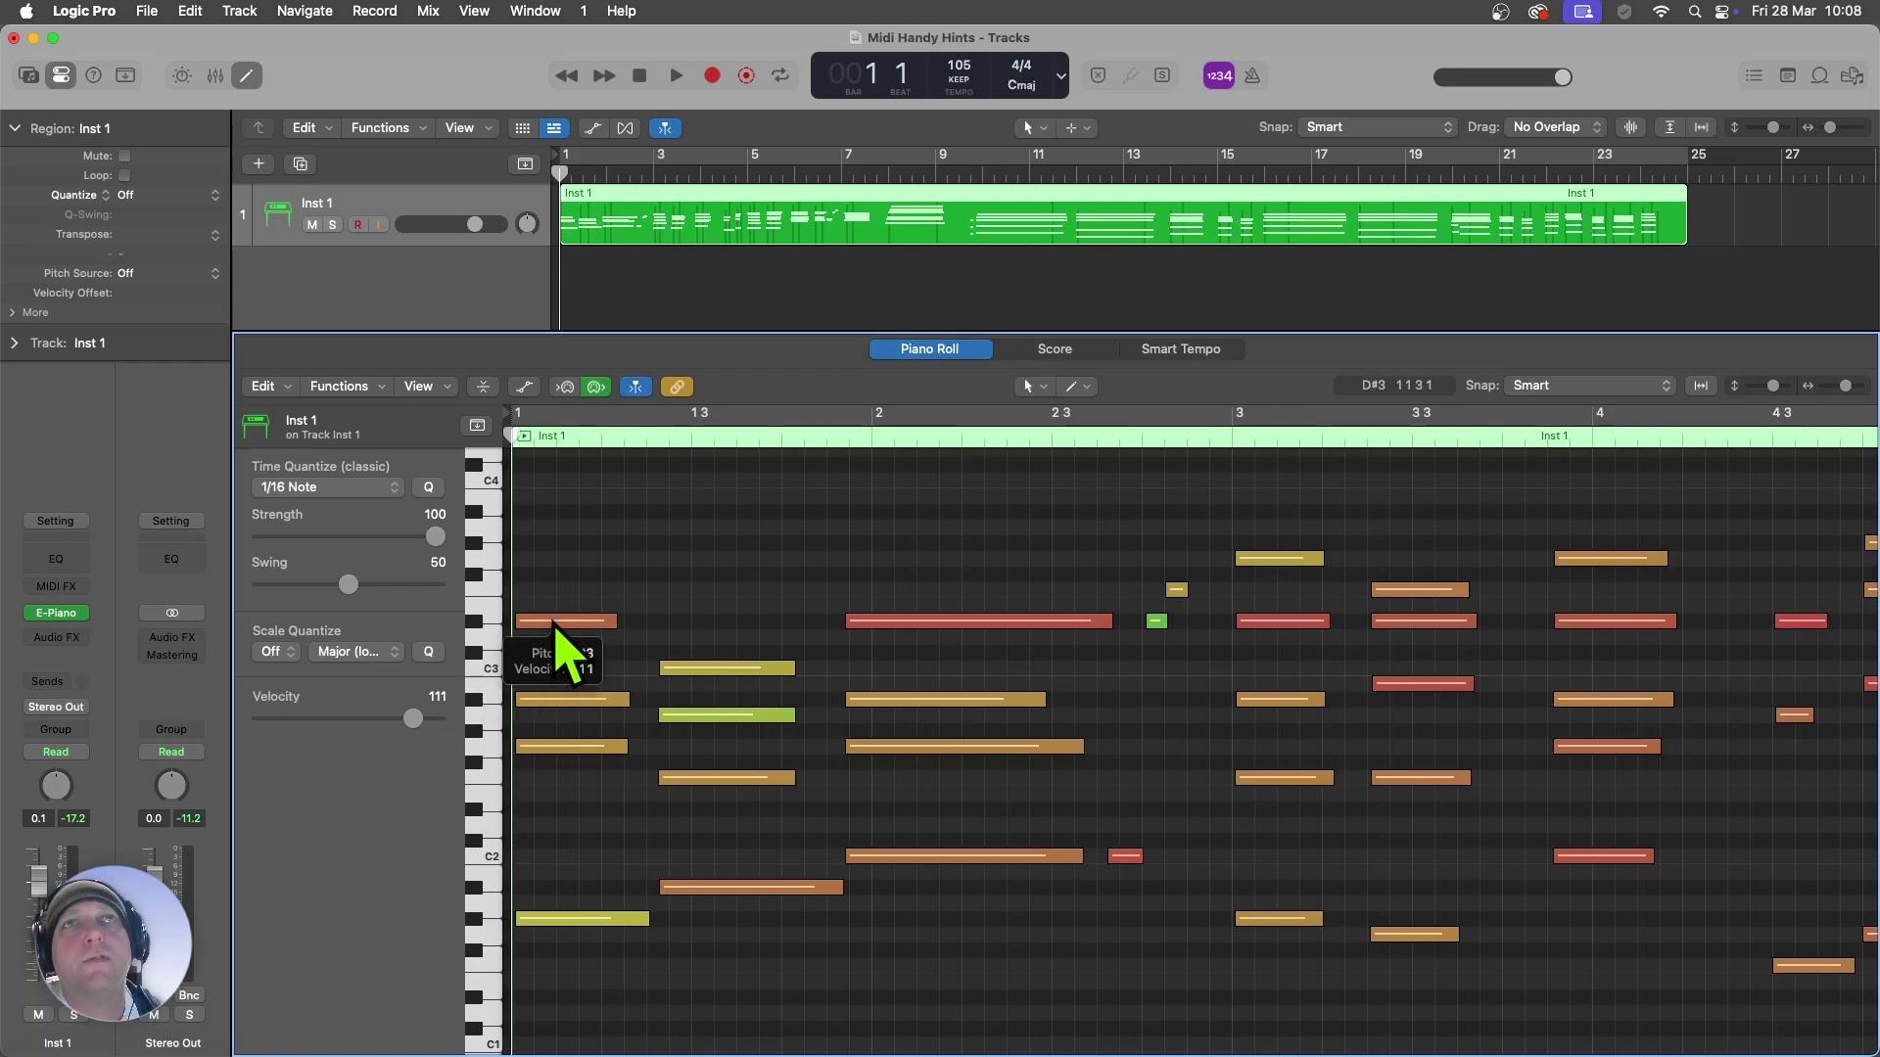
- Turn on Note Labels in the piano roll's View menu to show pitch and velocity on each note
left_click(419, 387)
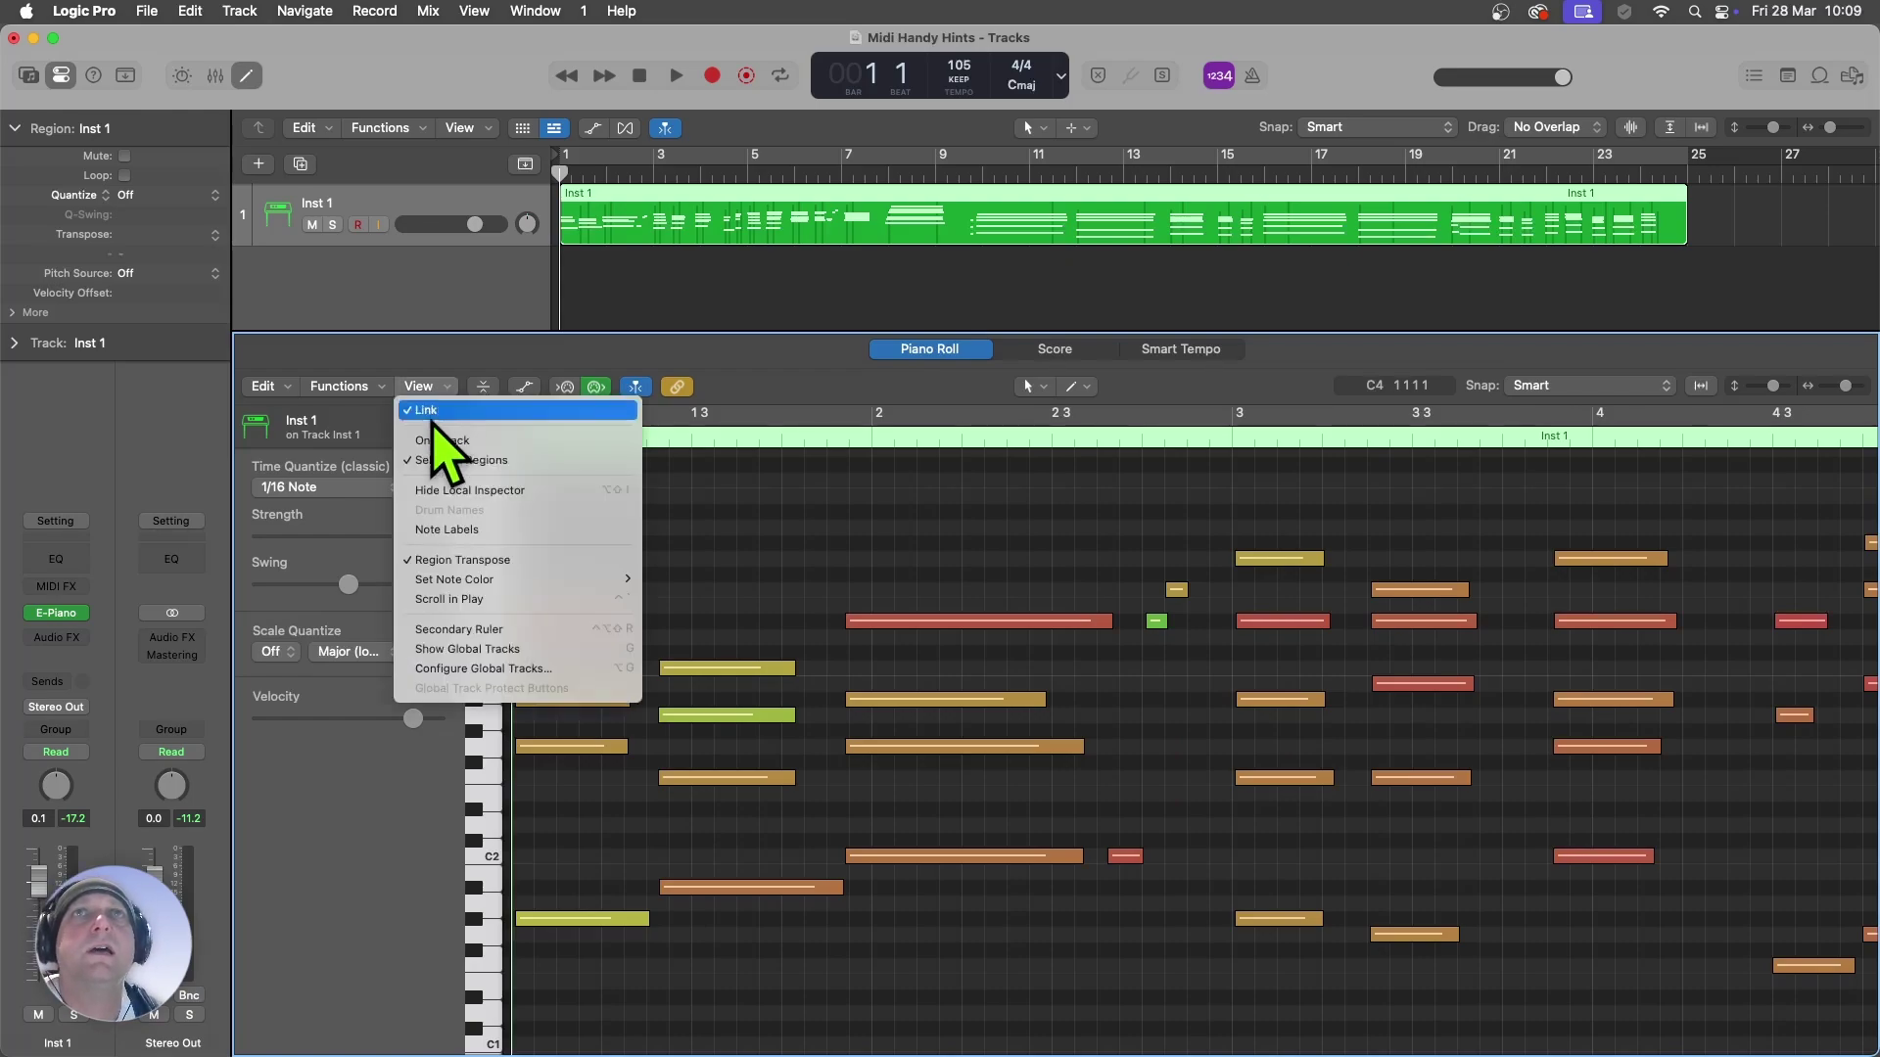
left_click(475, 532)
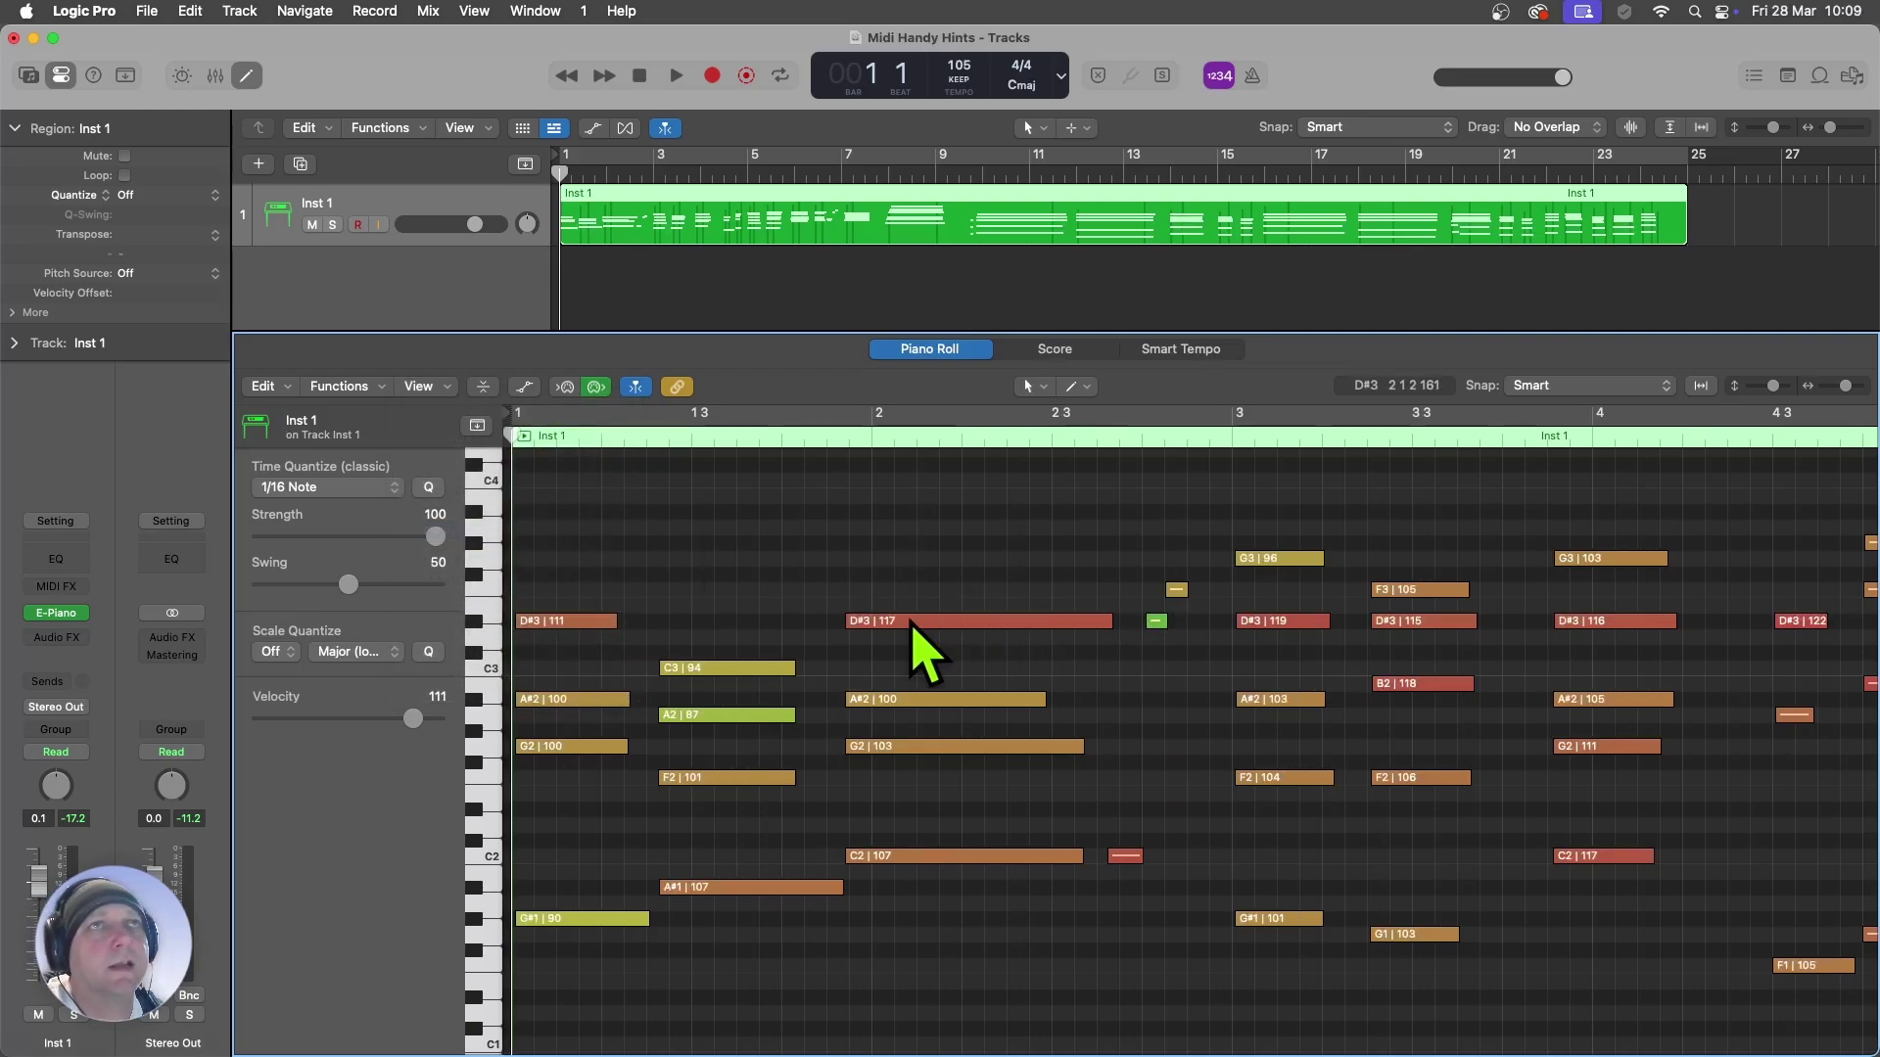
mouse_move(975, 632)
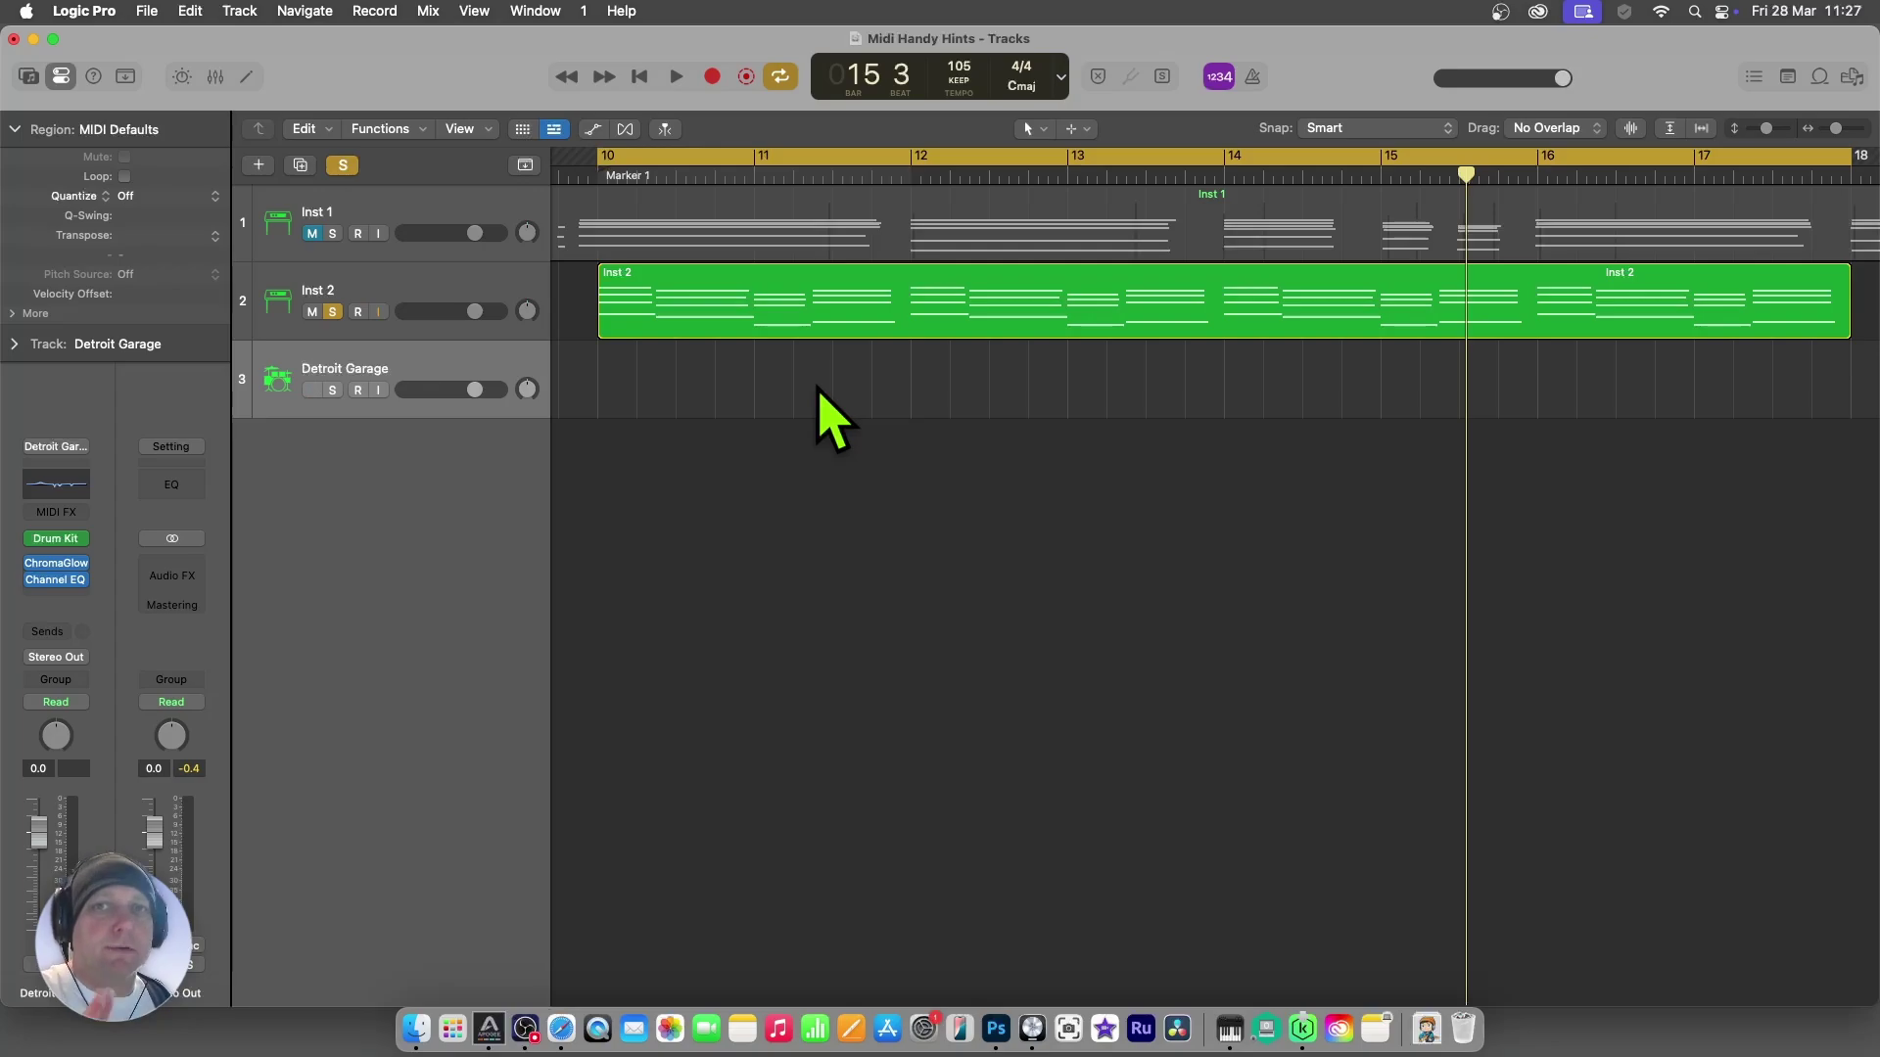
- Test Command+arrow zooming on the tracks area, ending on bars 10–18 with compact rows
key("super")
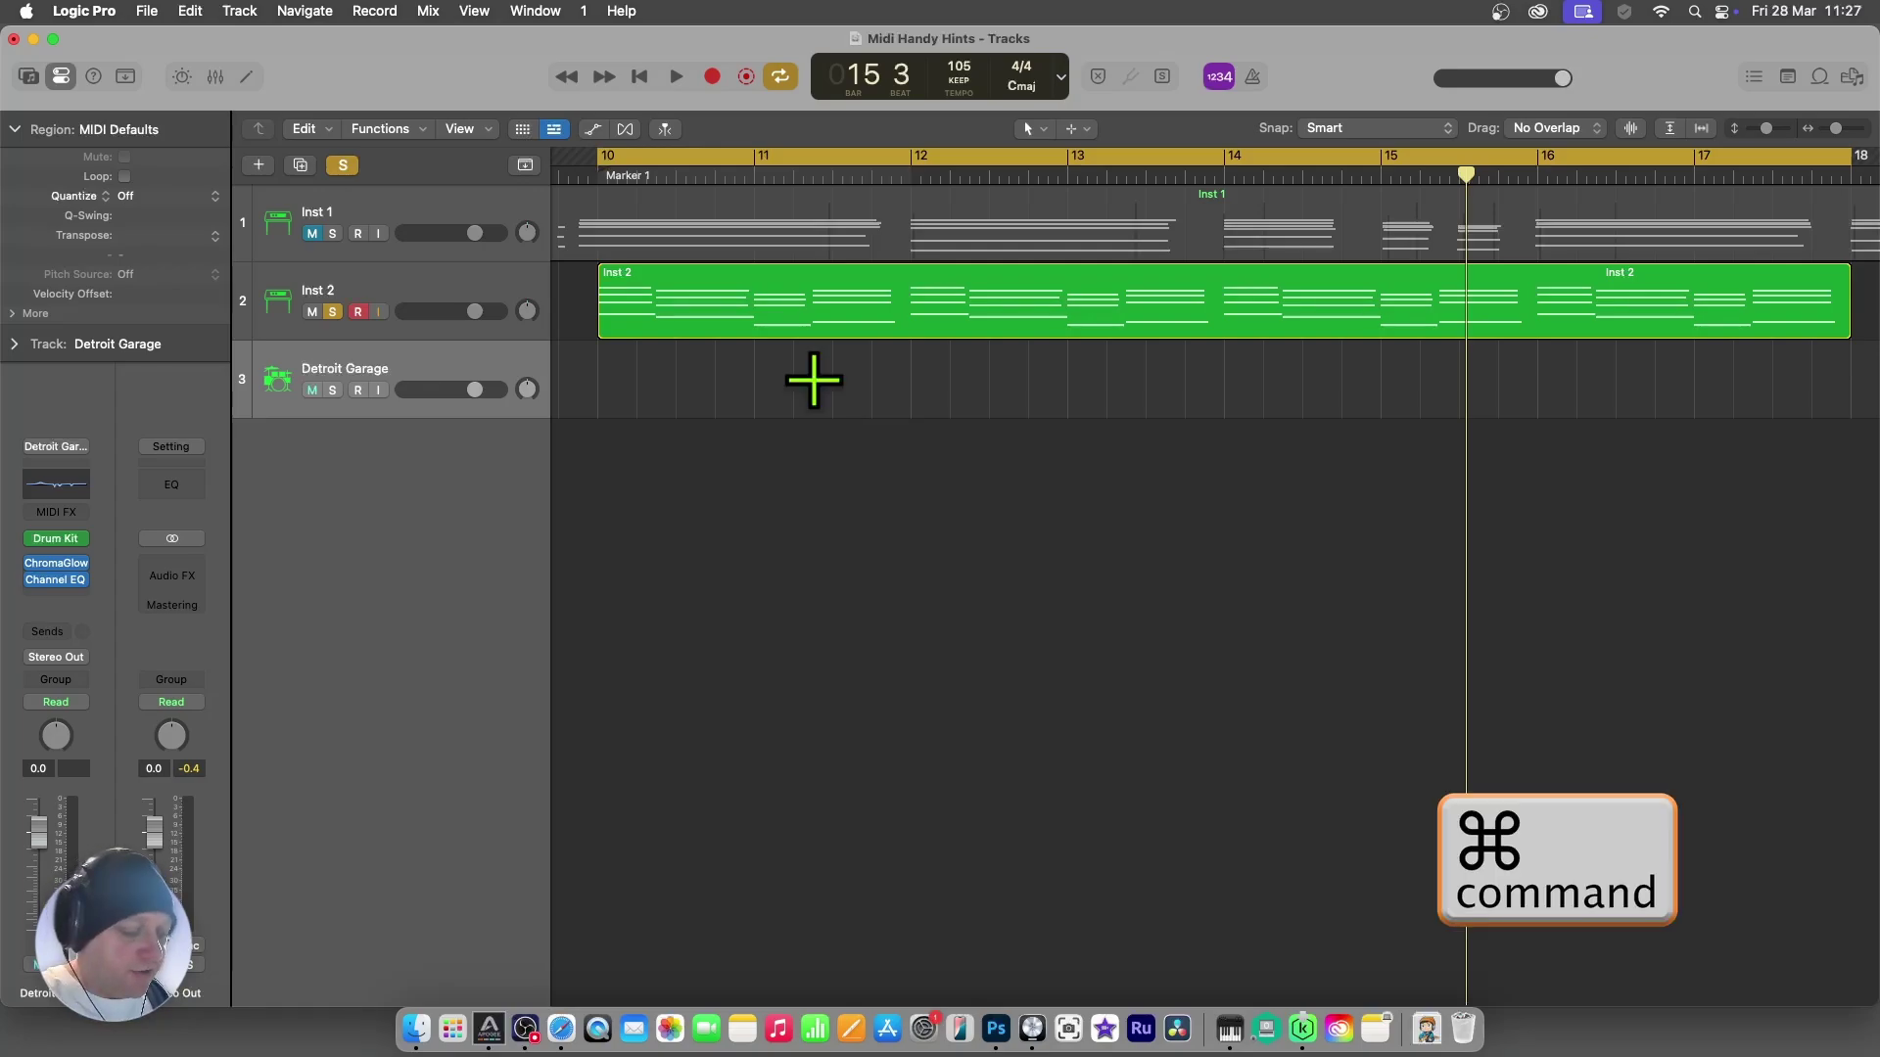
key("super+Up")
key("super+Down")
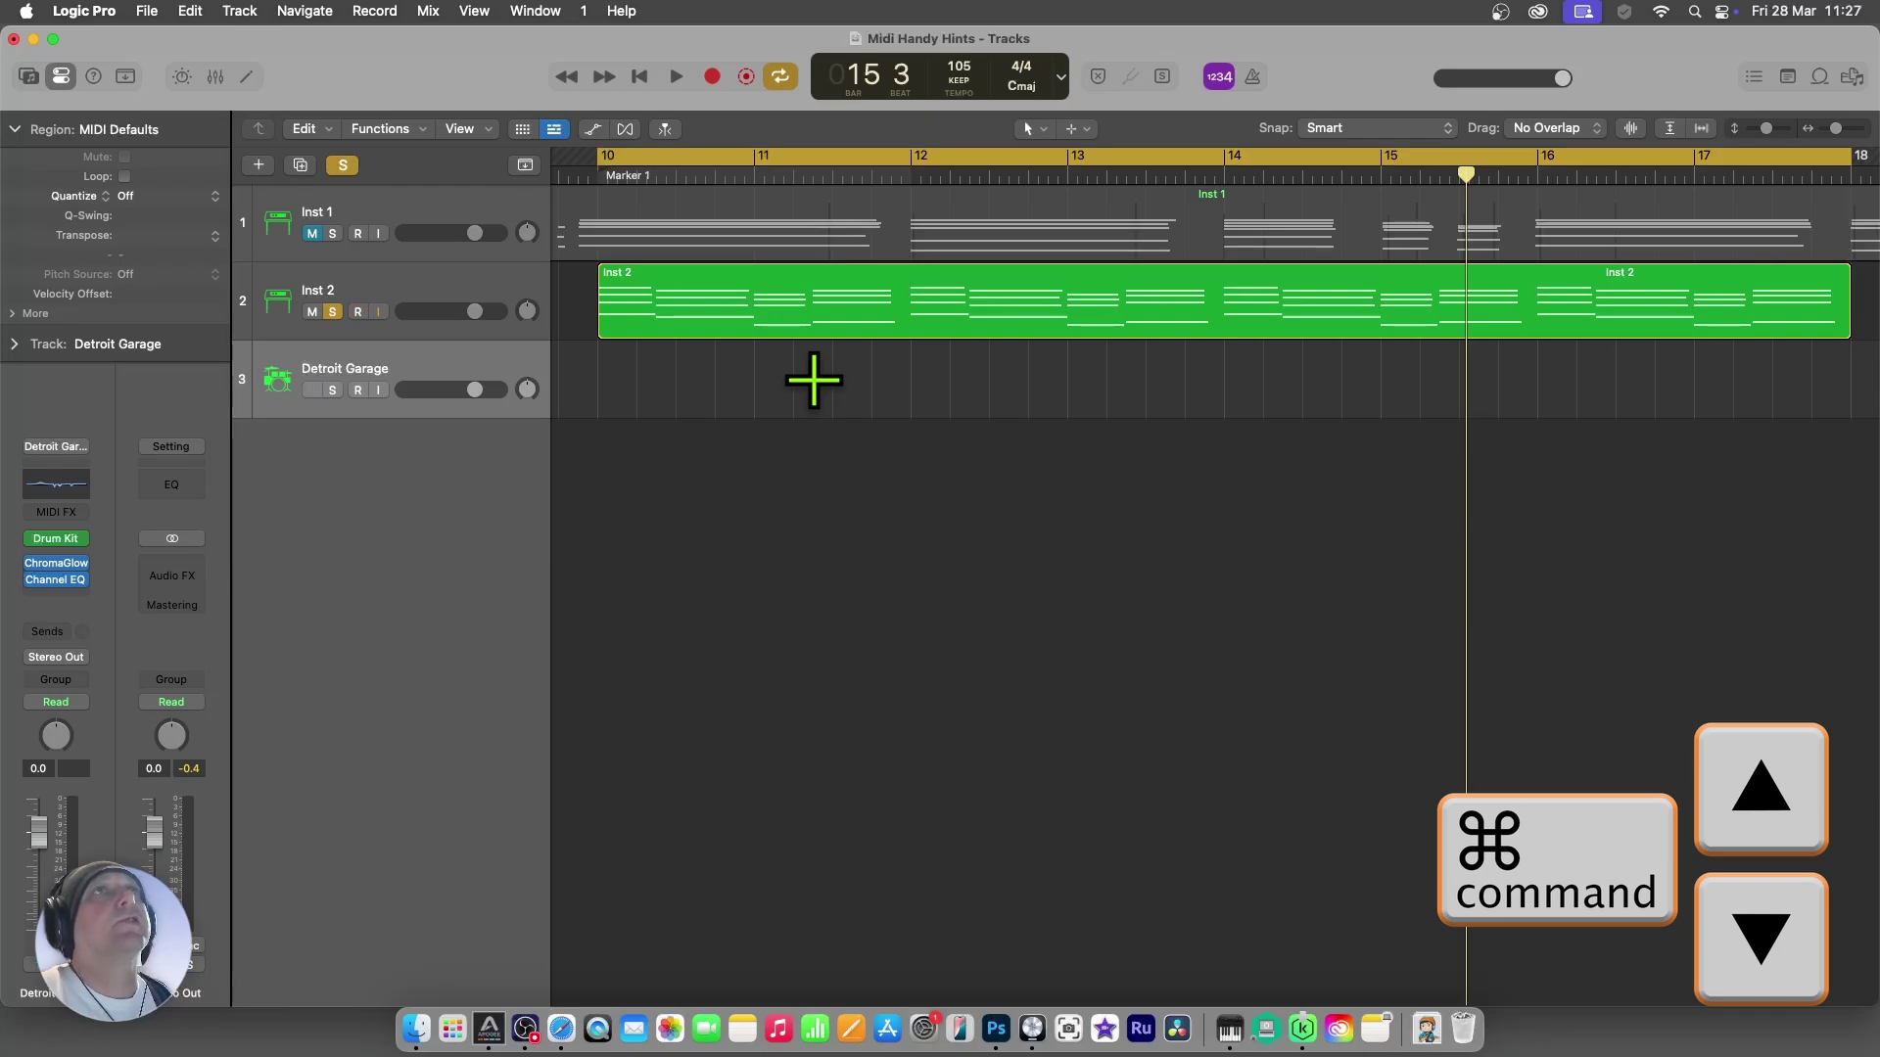
key("super+Down")
key("super+Down")
key("super+Down")
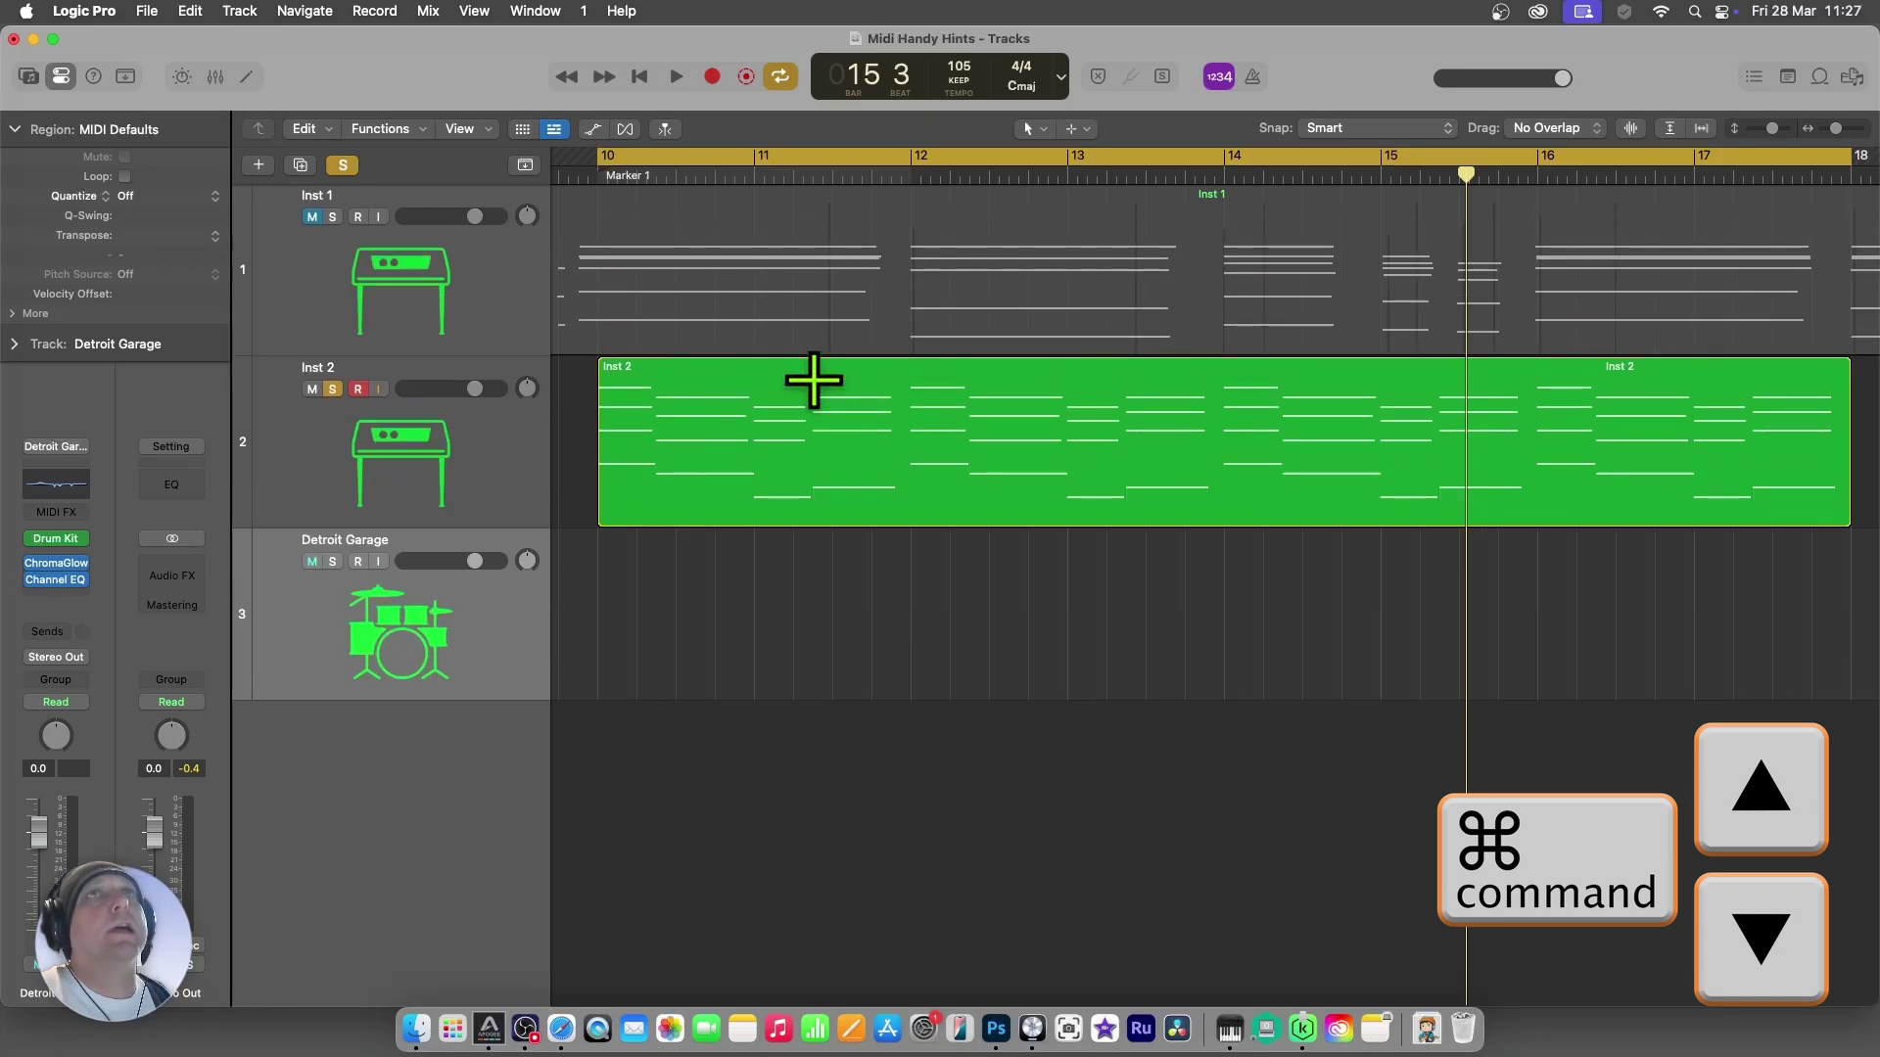
key("super+Up")
key("super+Up")
key("super+Up")
key("super+Right")
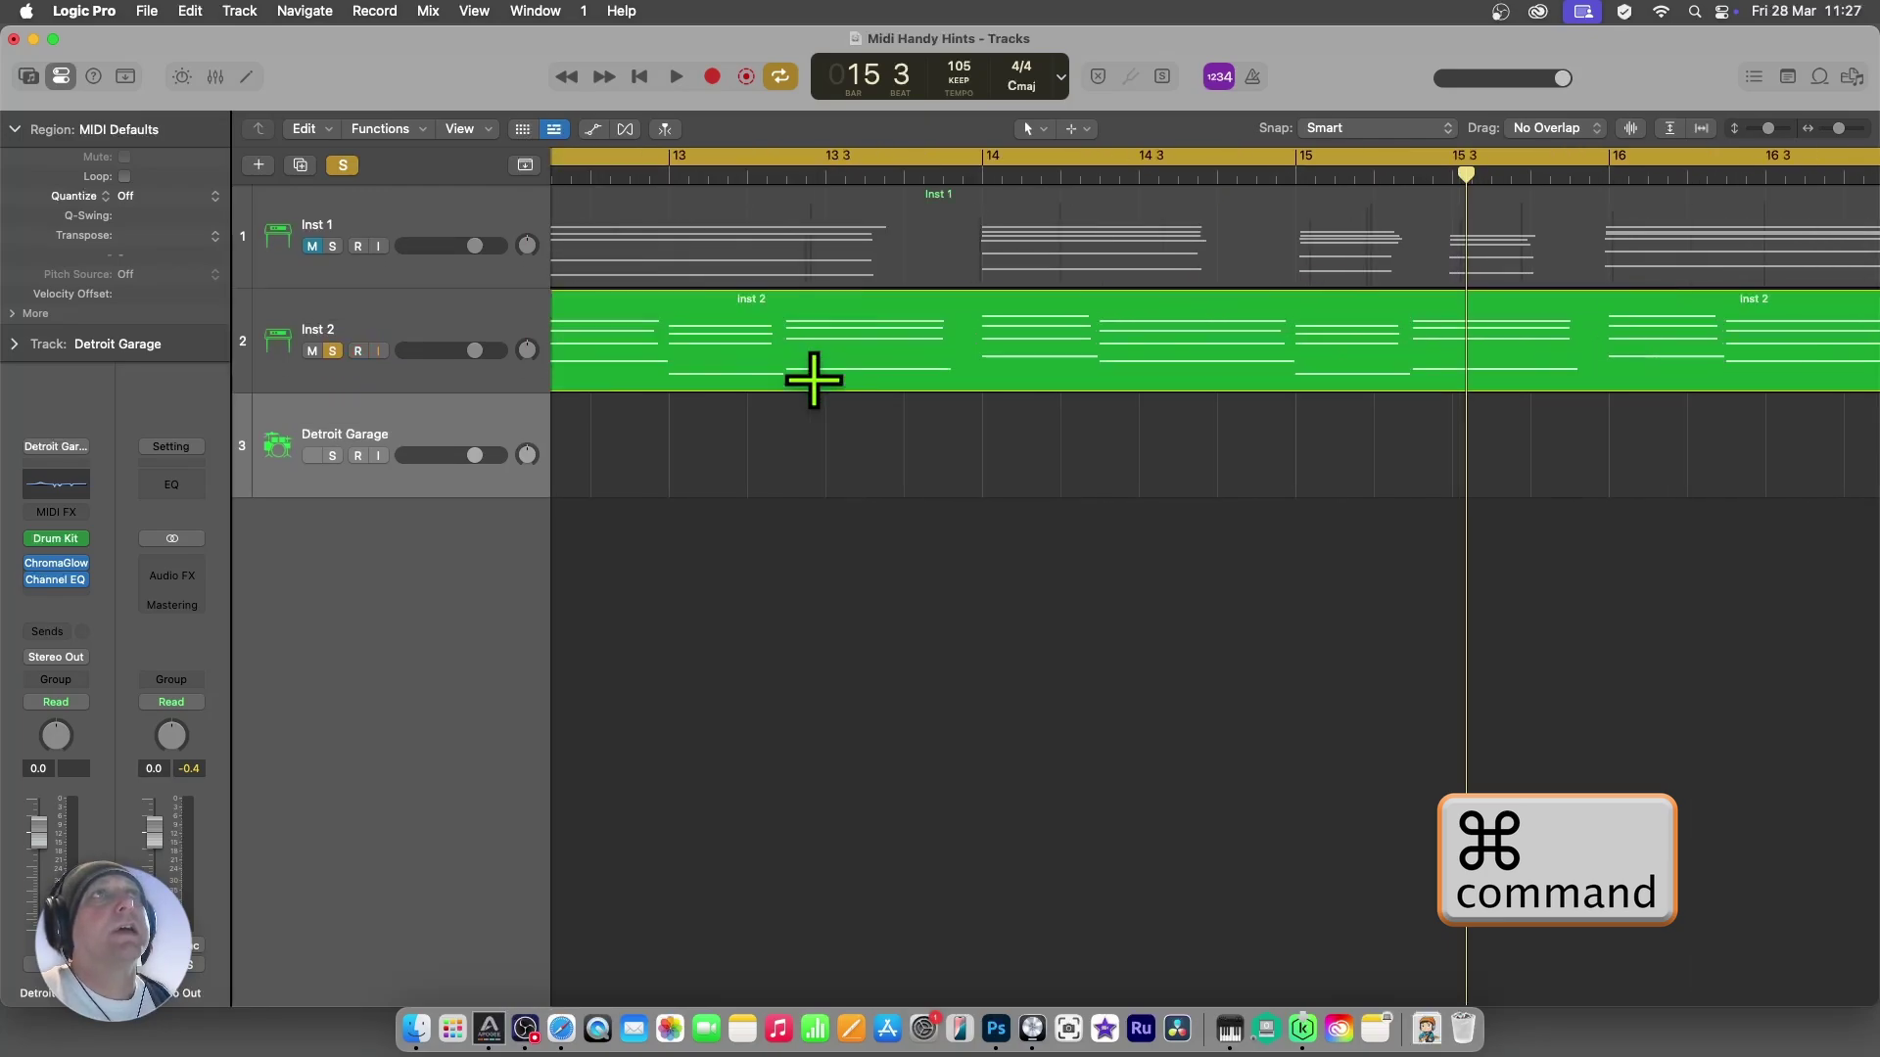
key("super+Left")
key("super+Left")
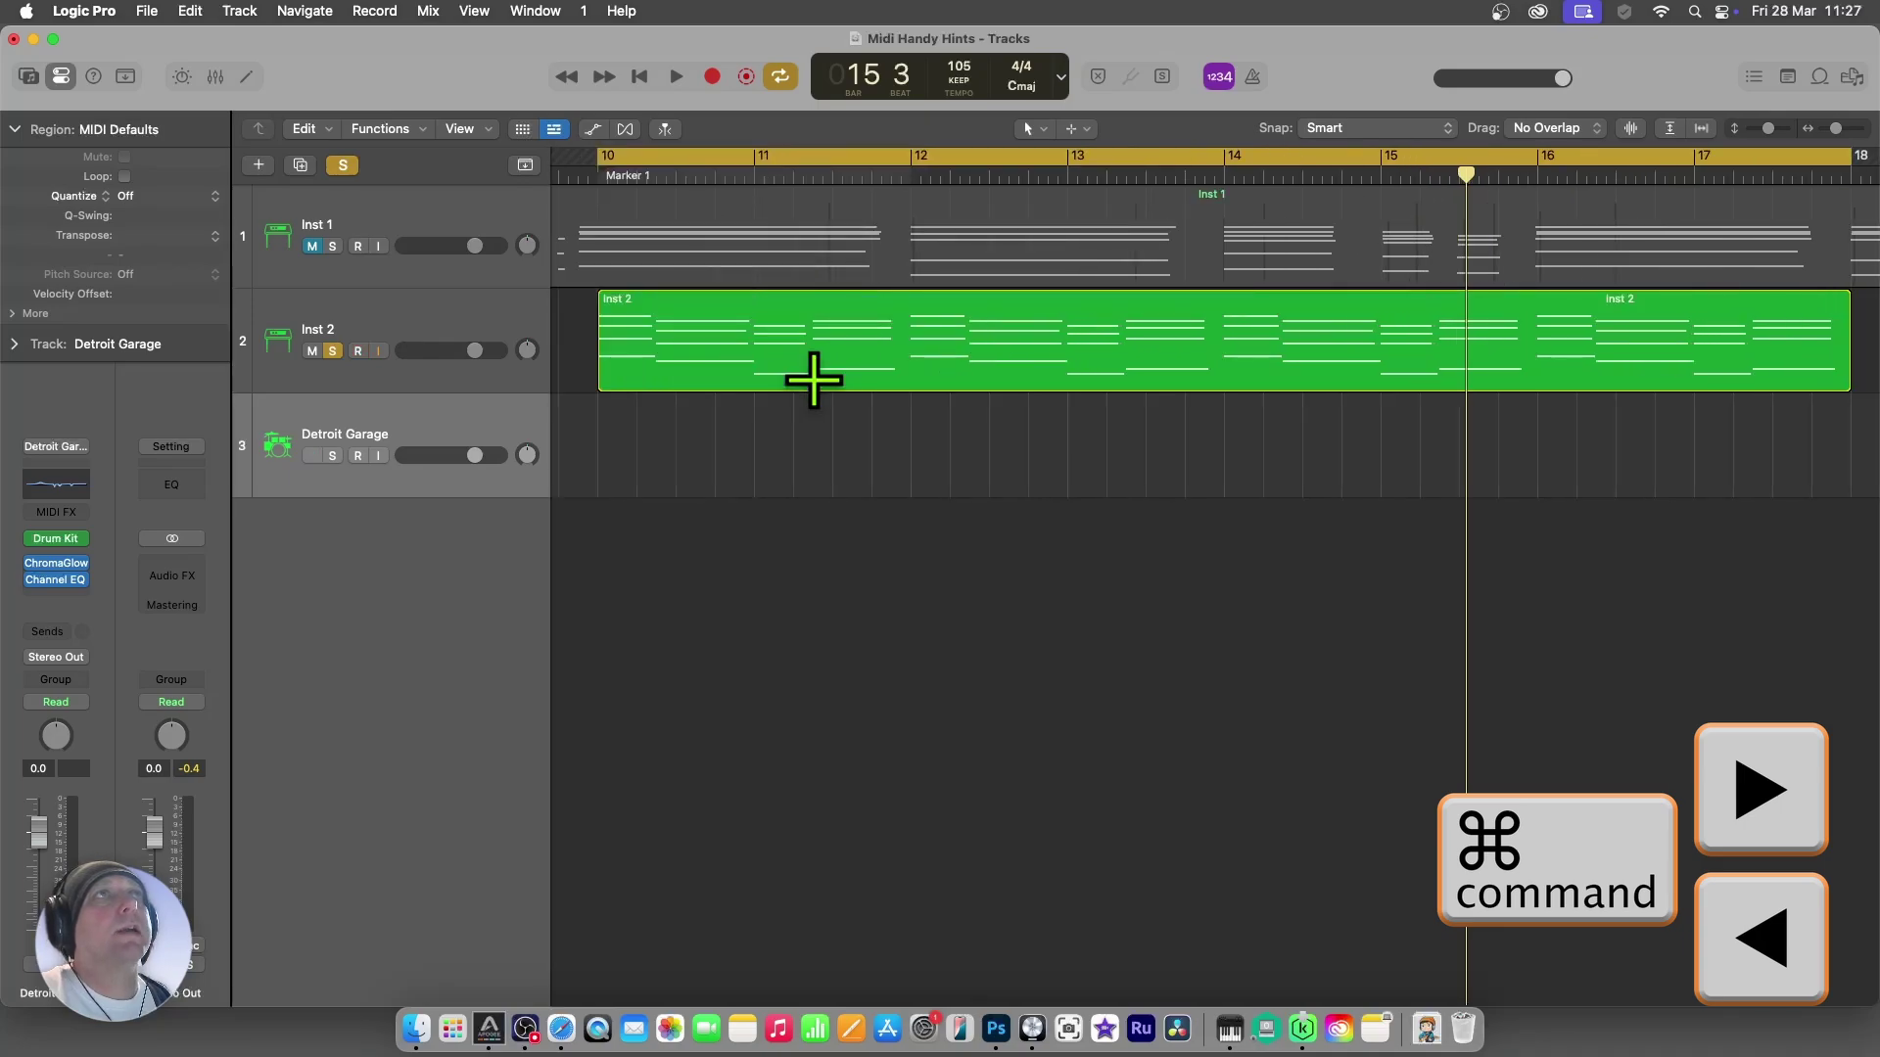
- Open the Inst 2 region in the Piano Roll and zoom in on bars 13–17 until labels are readable
left_click(827, 357)
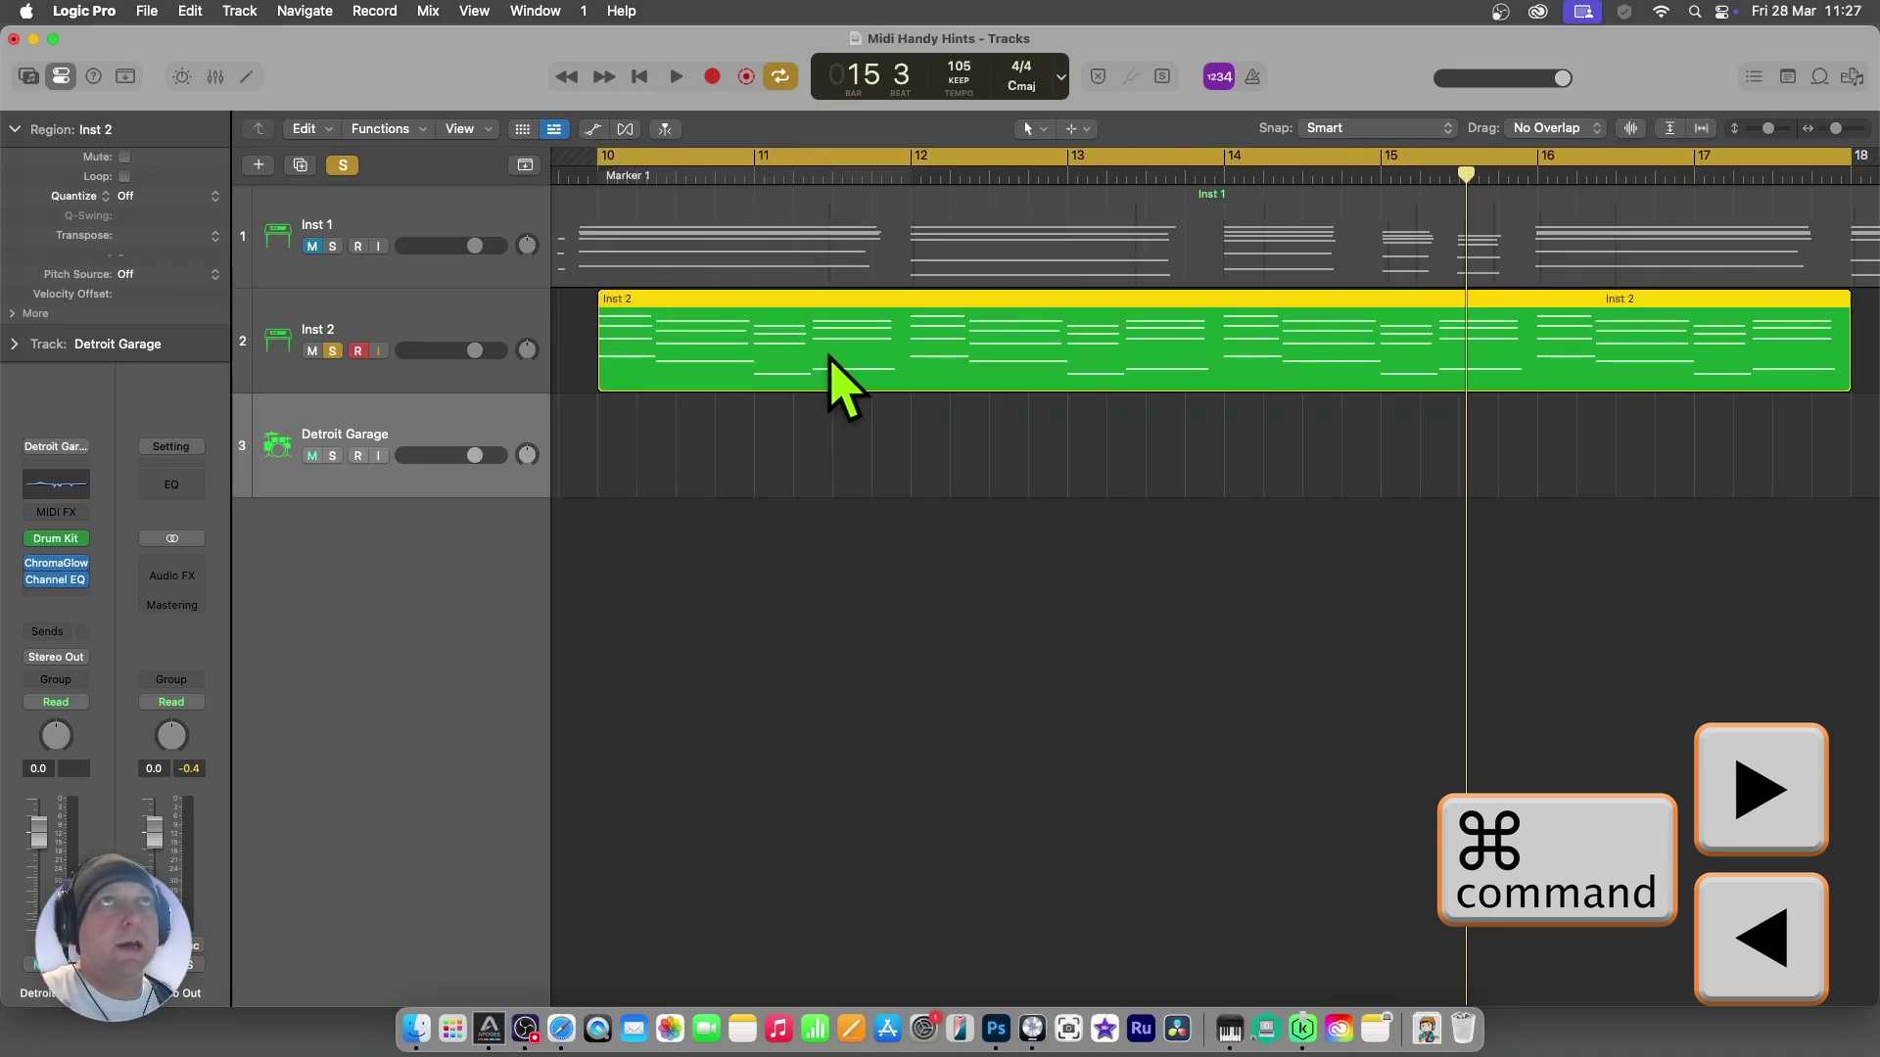
key("e")
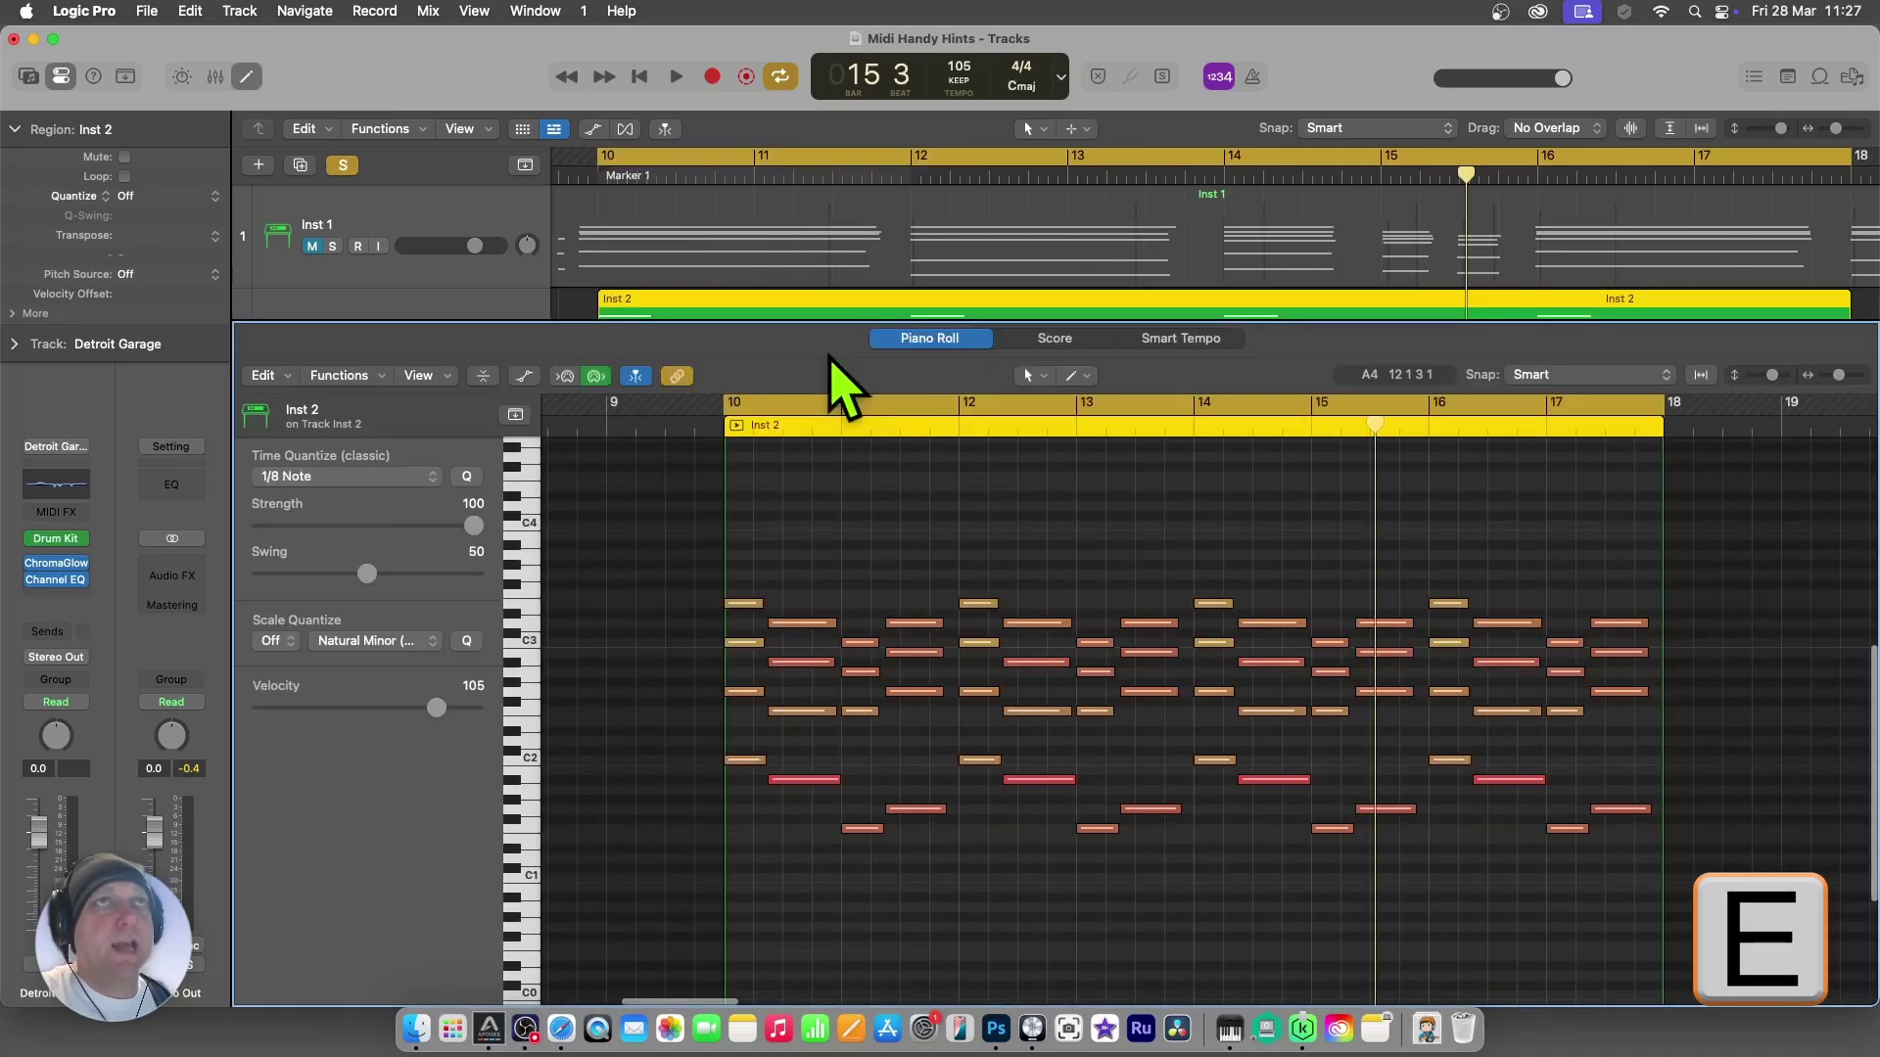
key("super+Up")
key("super+Down")
key("super+Down")
key("super+Down")
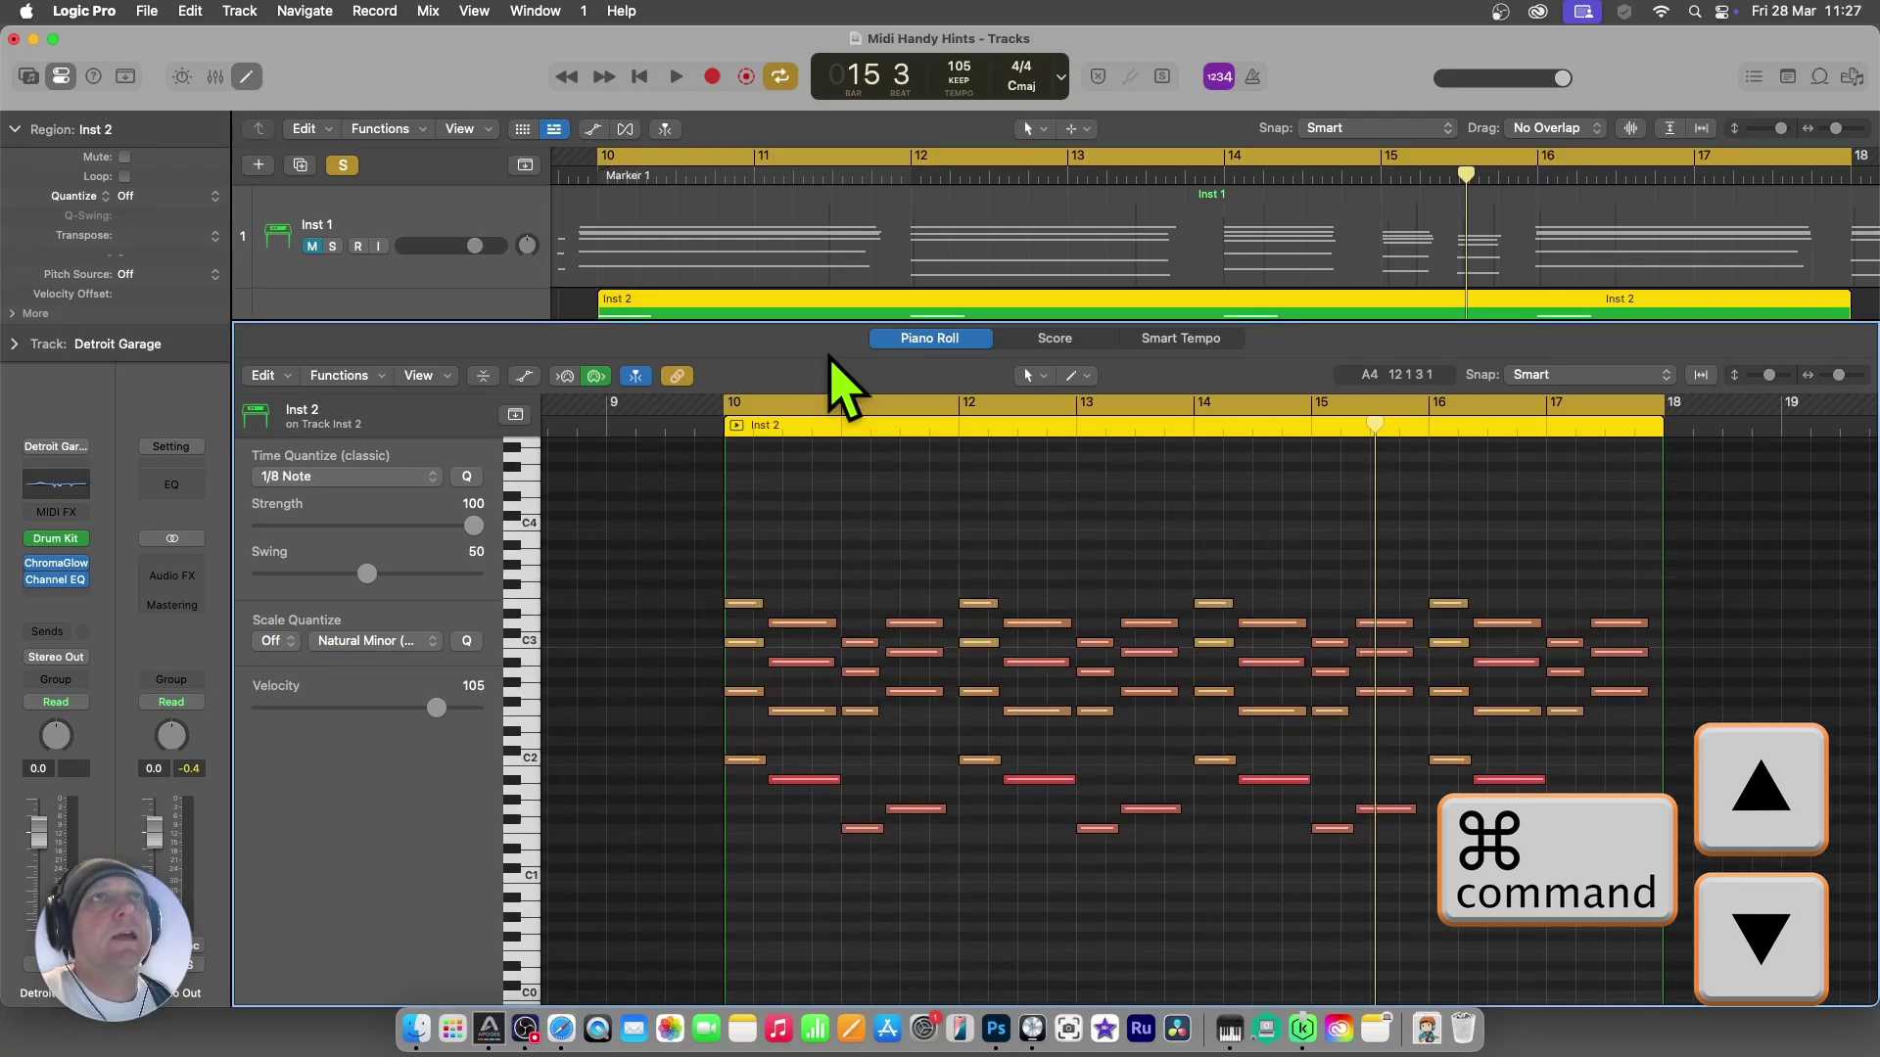
key("super+Up")
key("super+Right")
key("super+Right")
key("super+Right")
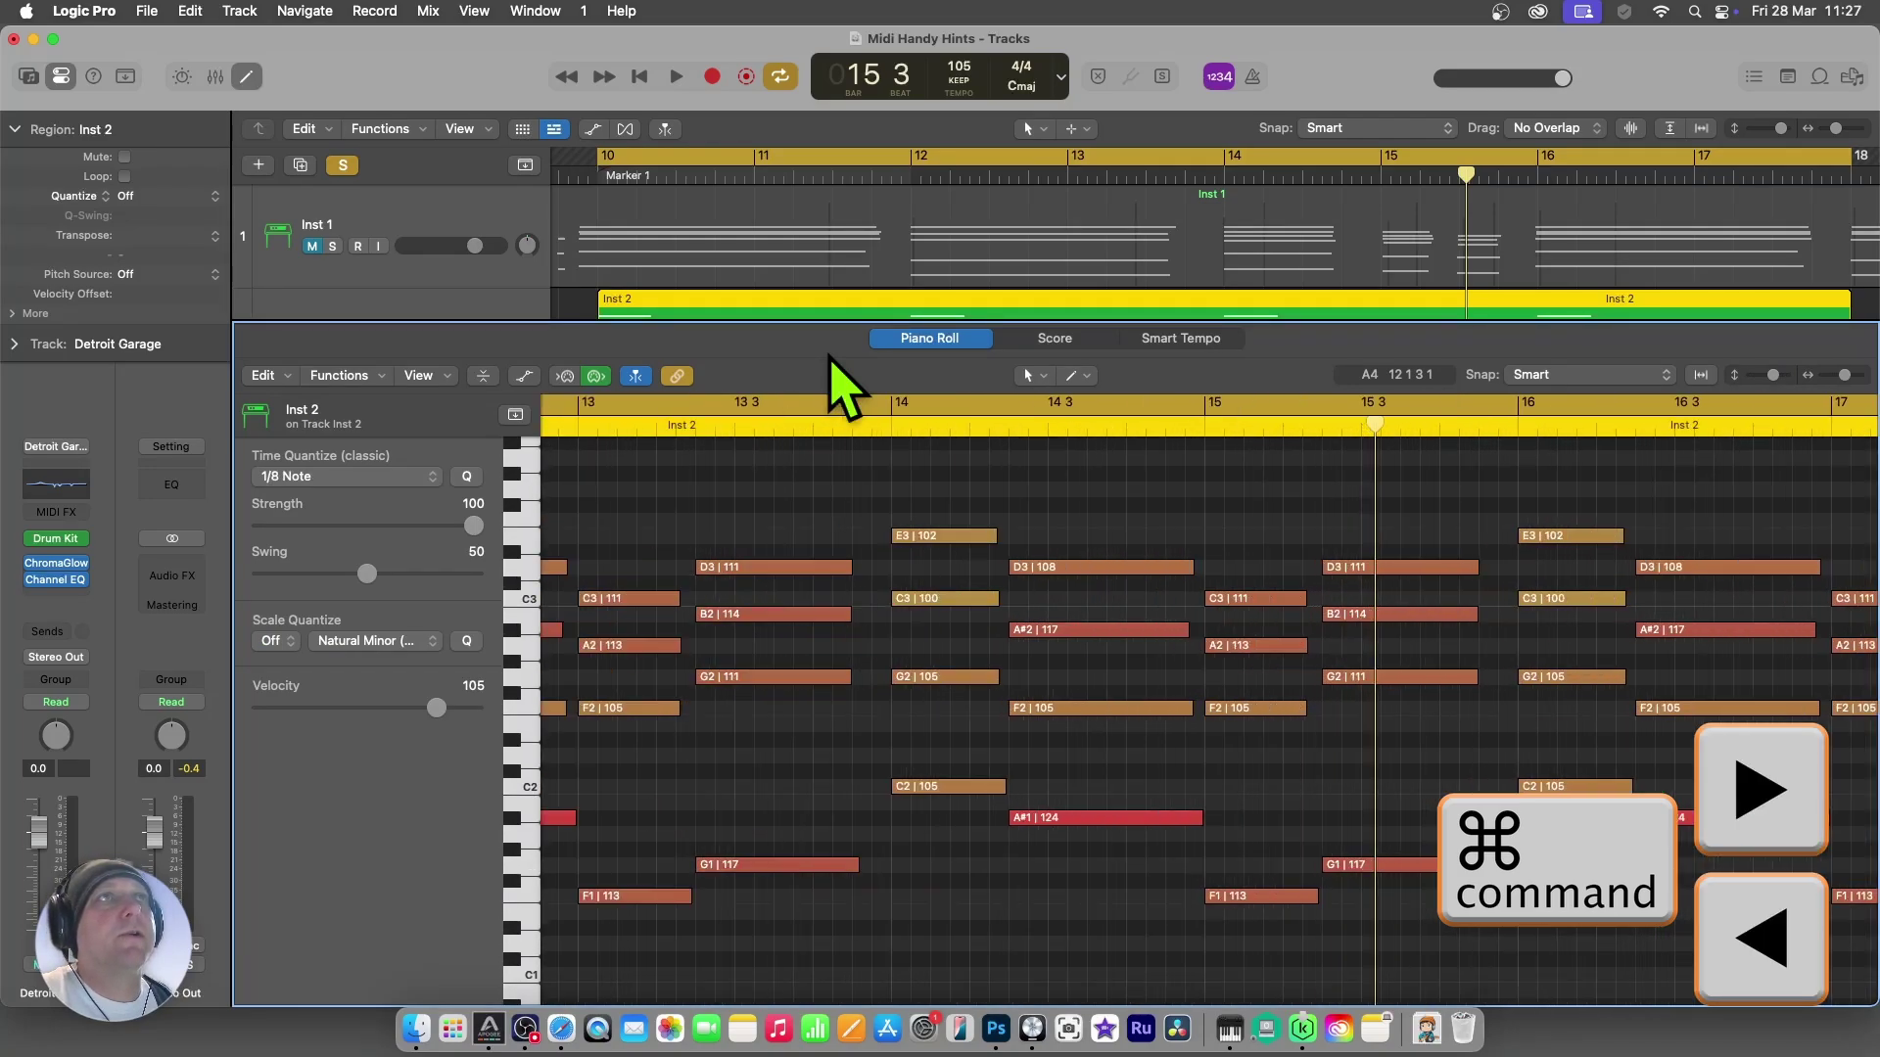
key("super+Right")
key("super+Right")
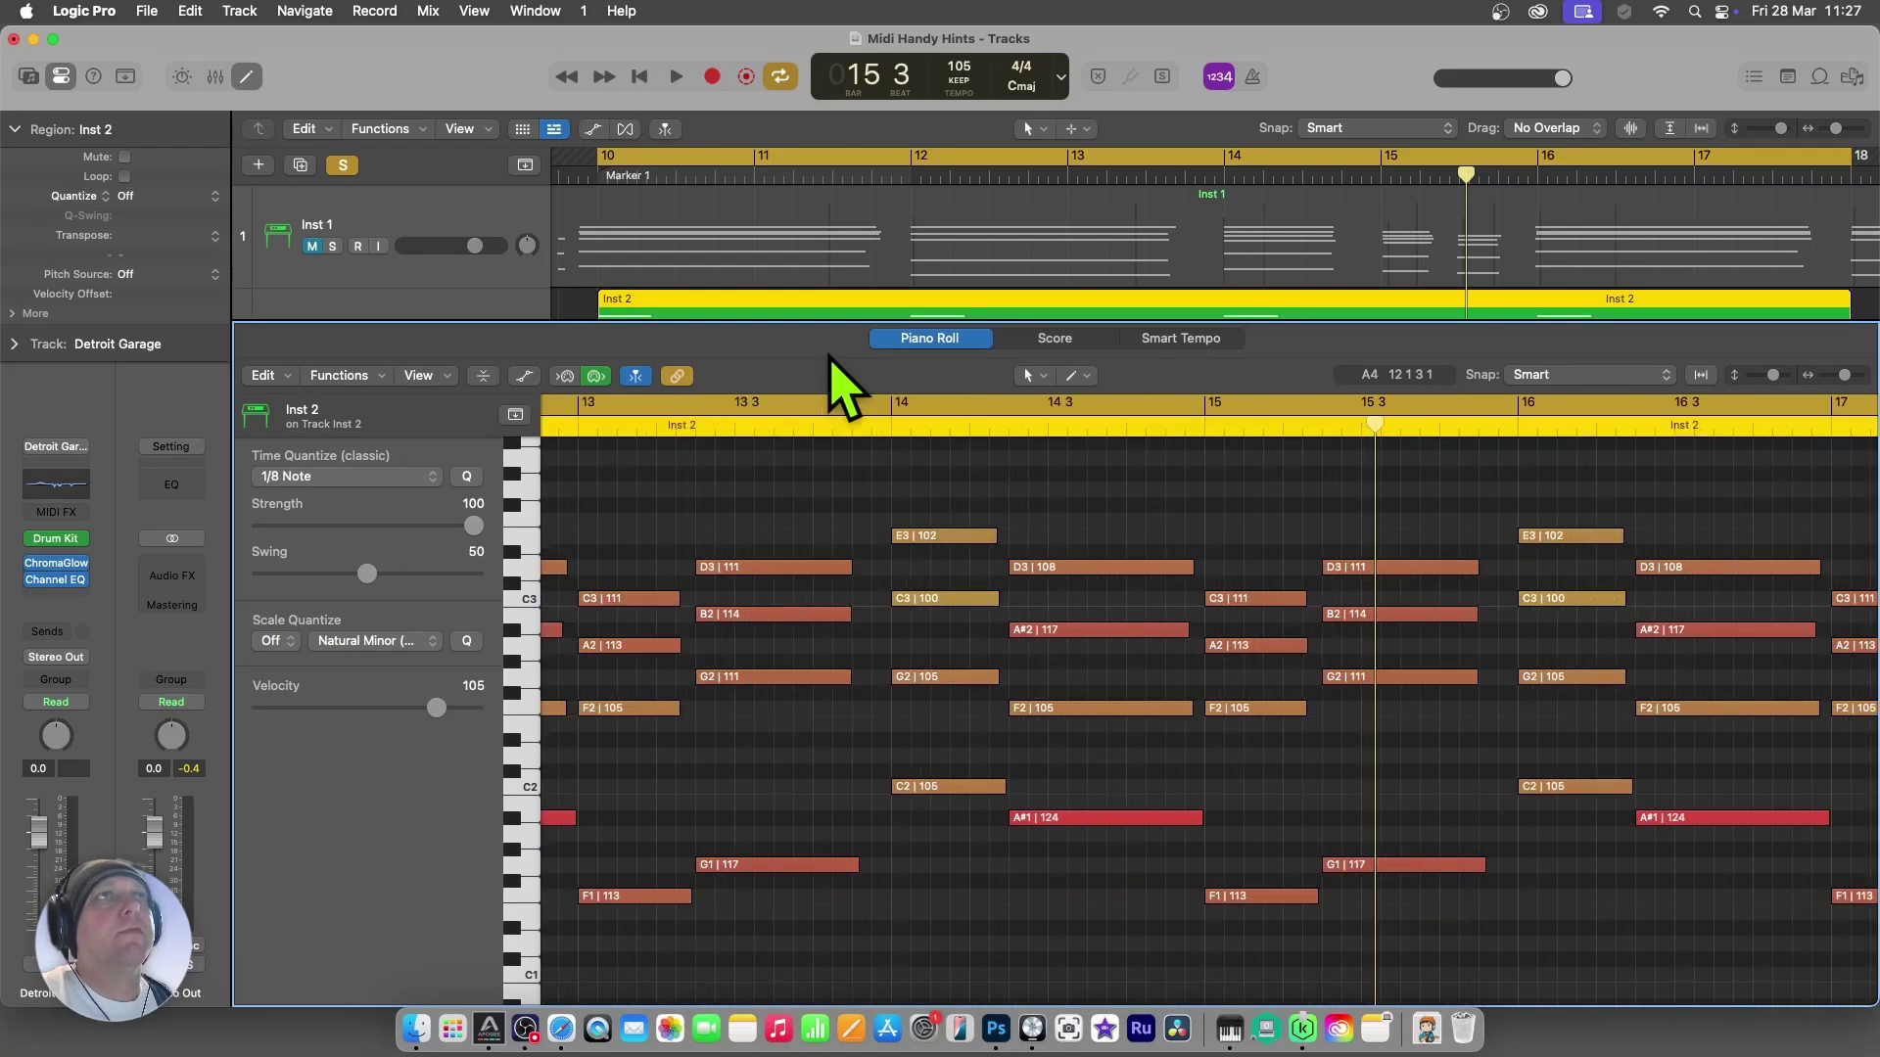
key("super+Up")
key("super+Down")
key("super+Down")
key("super+Down")
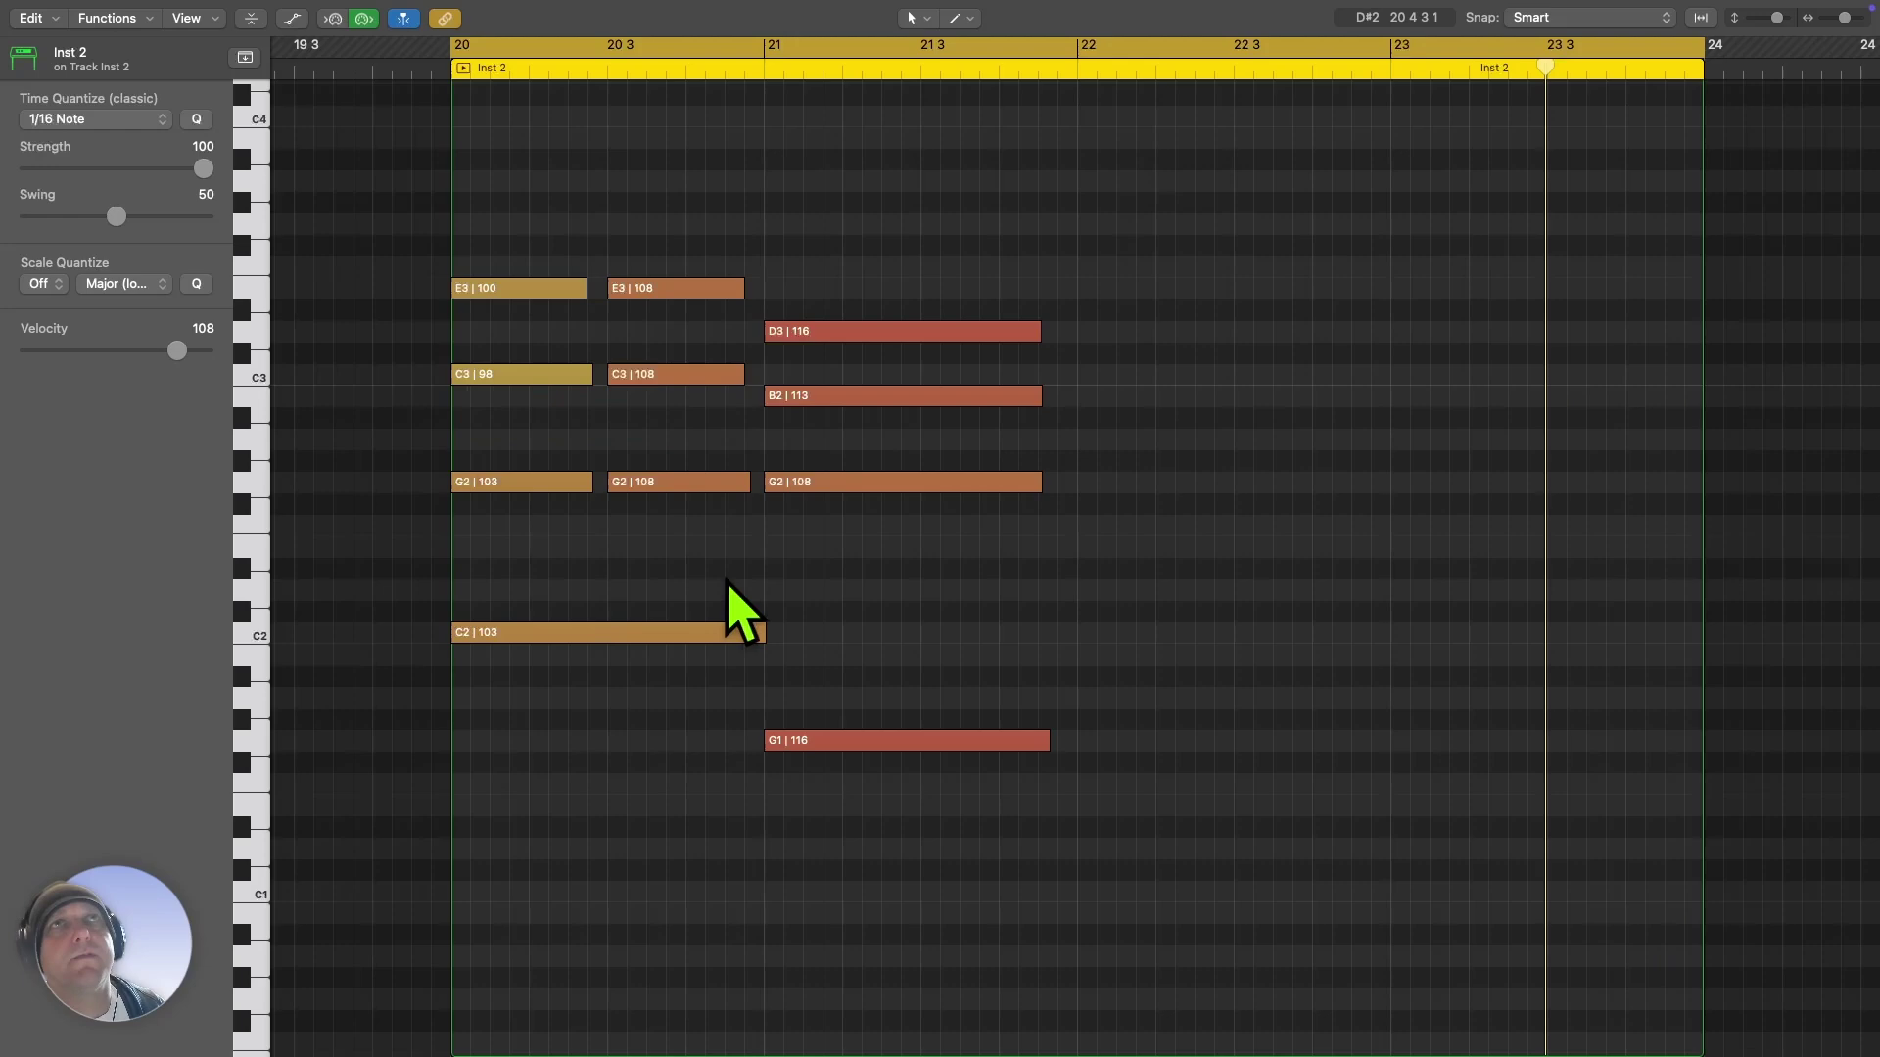
- Option-drag the C3|108 note at bar 20 3 down to A#2 as a copy, then play it back
key("space")
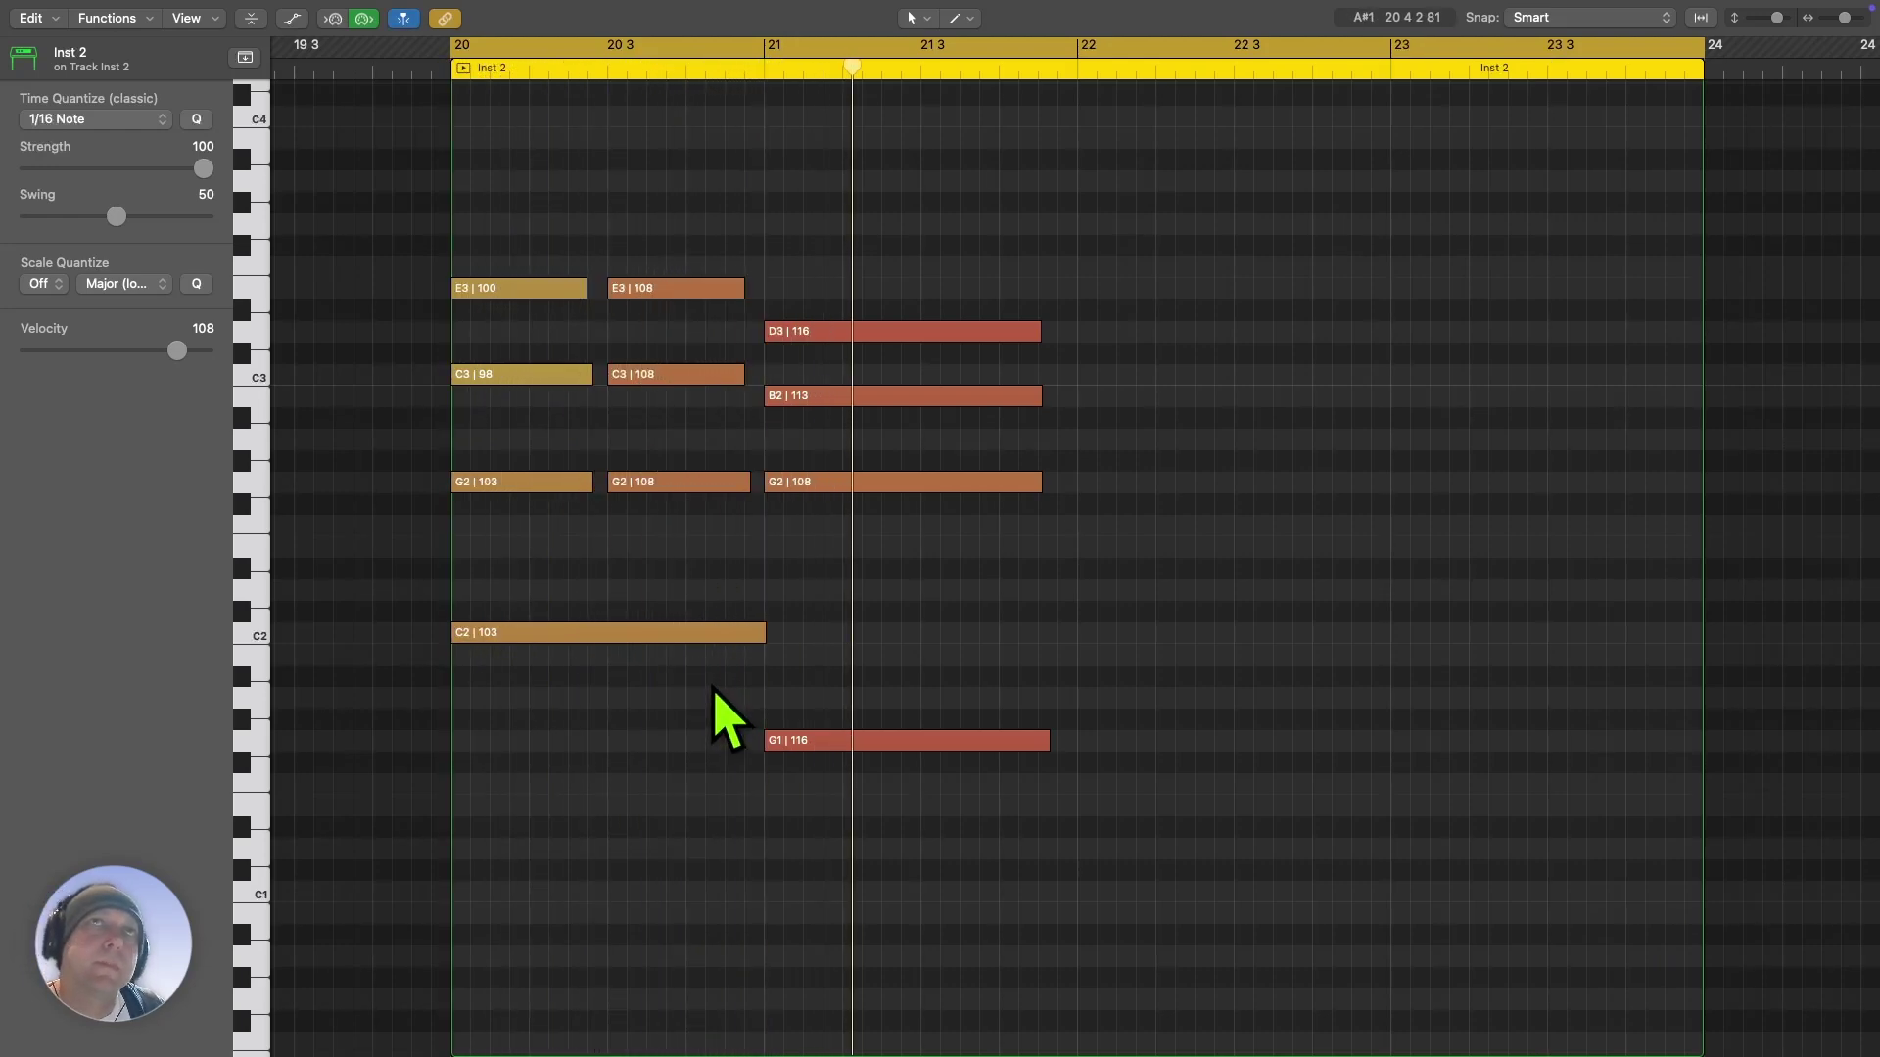
mouse_move(671, 375)
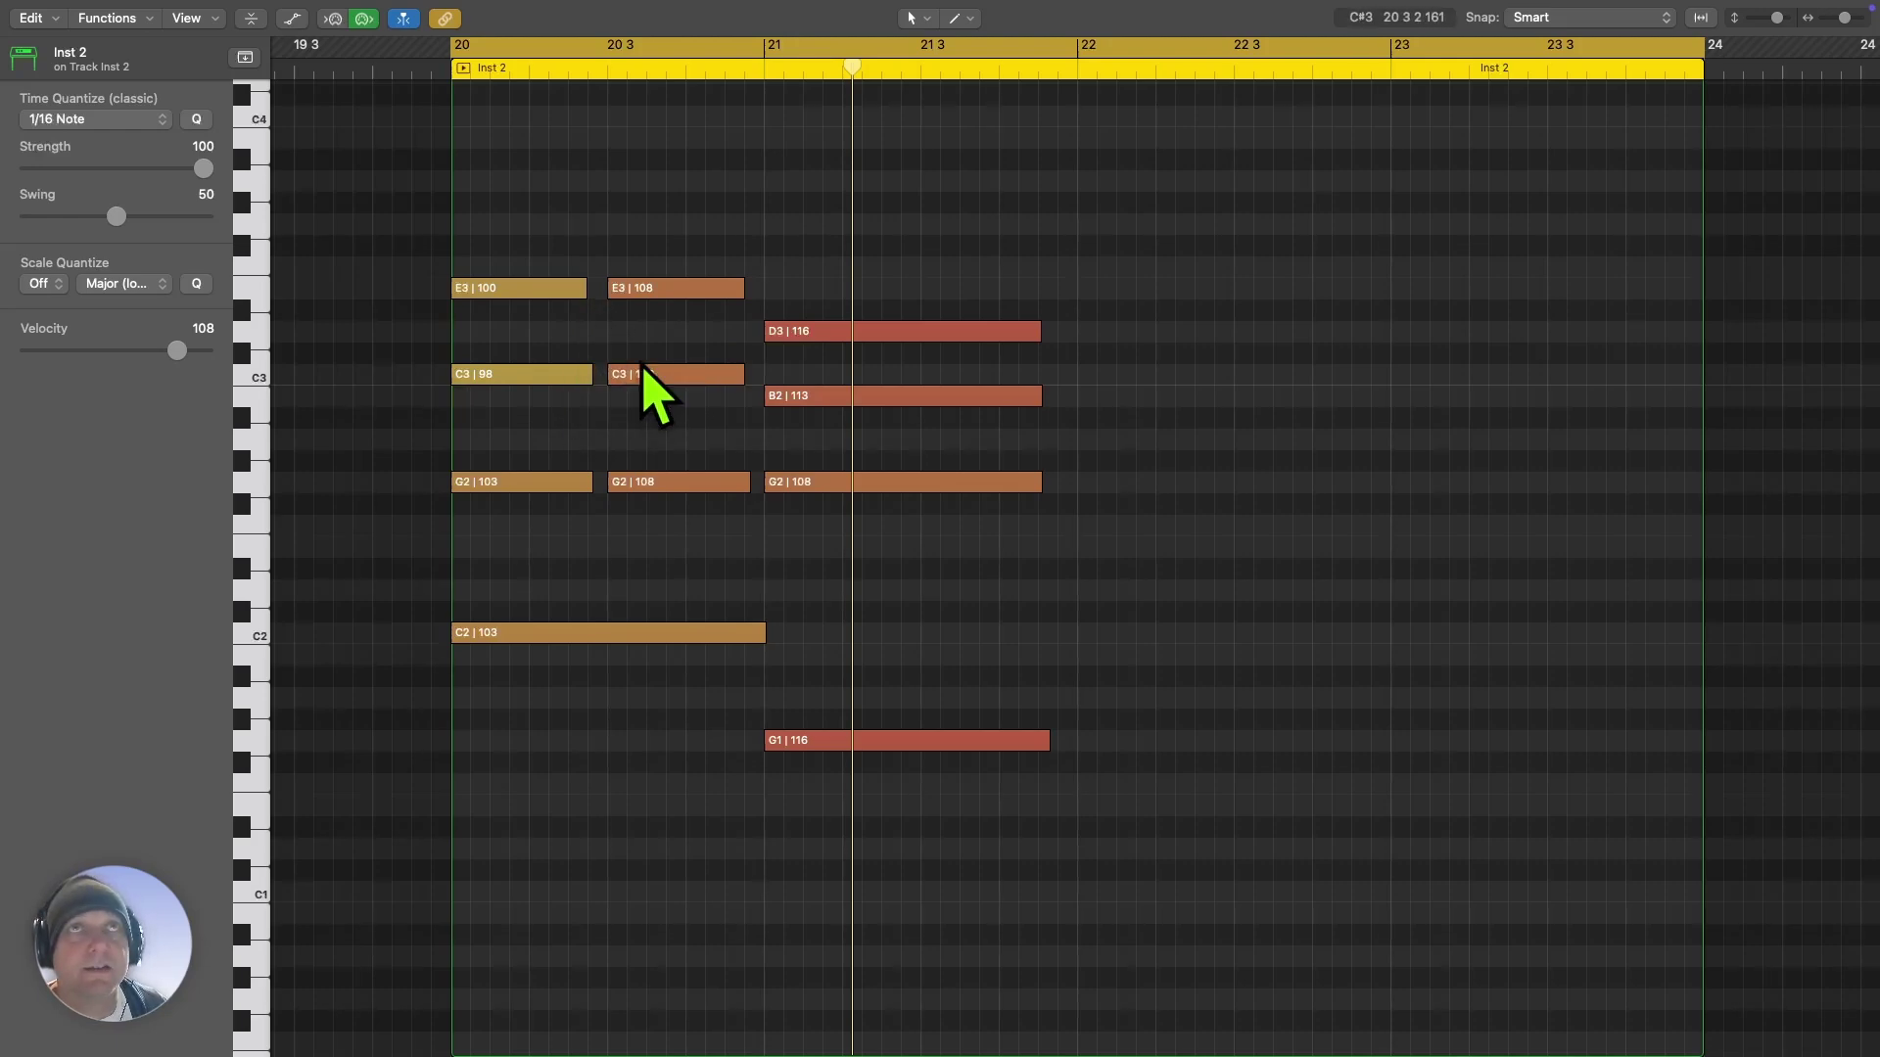
left_click(671, 375)
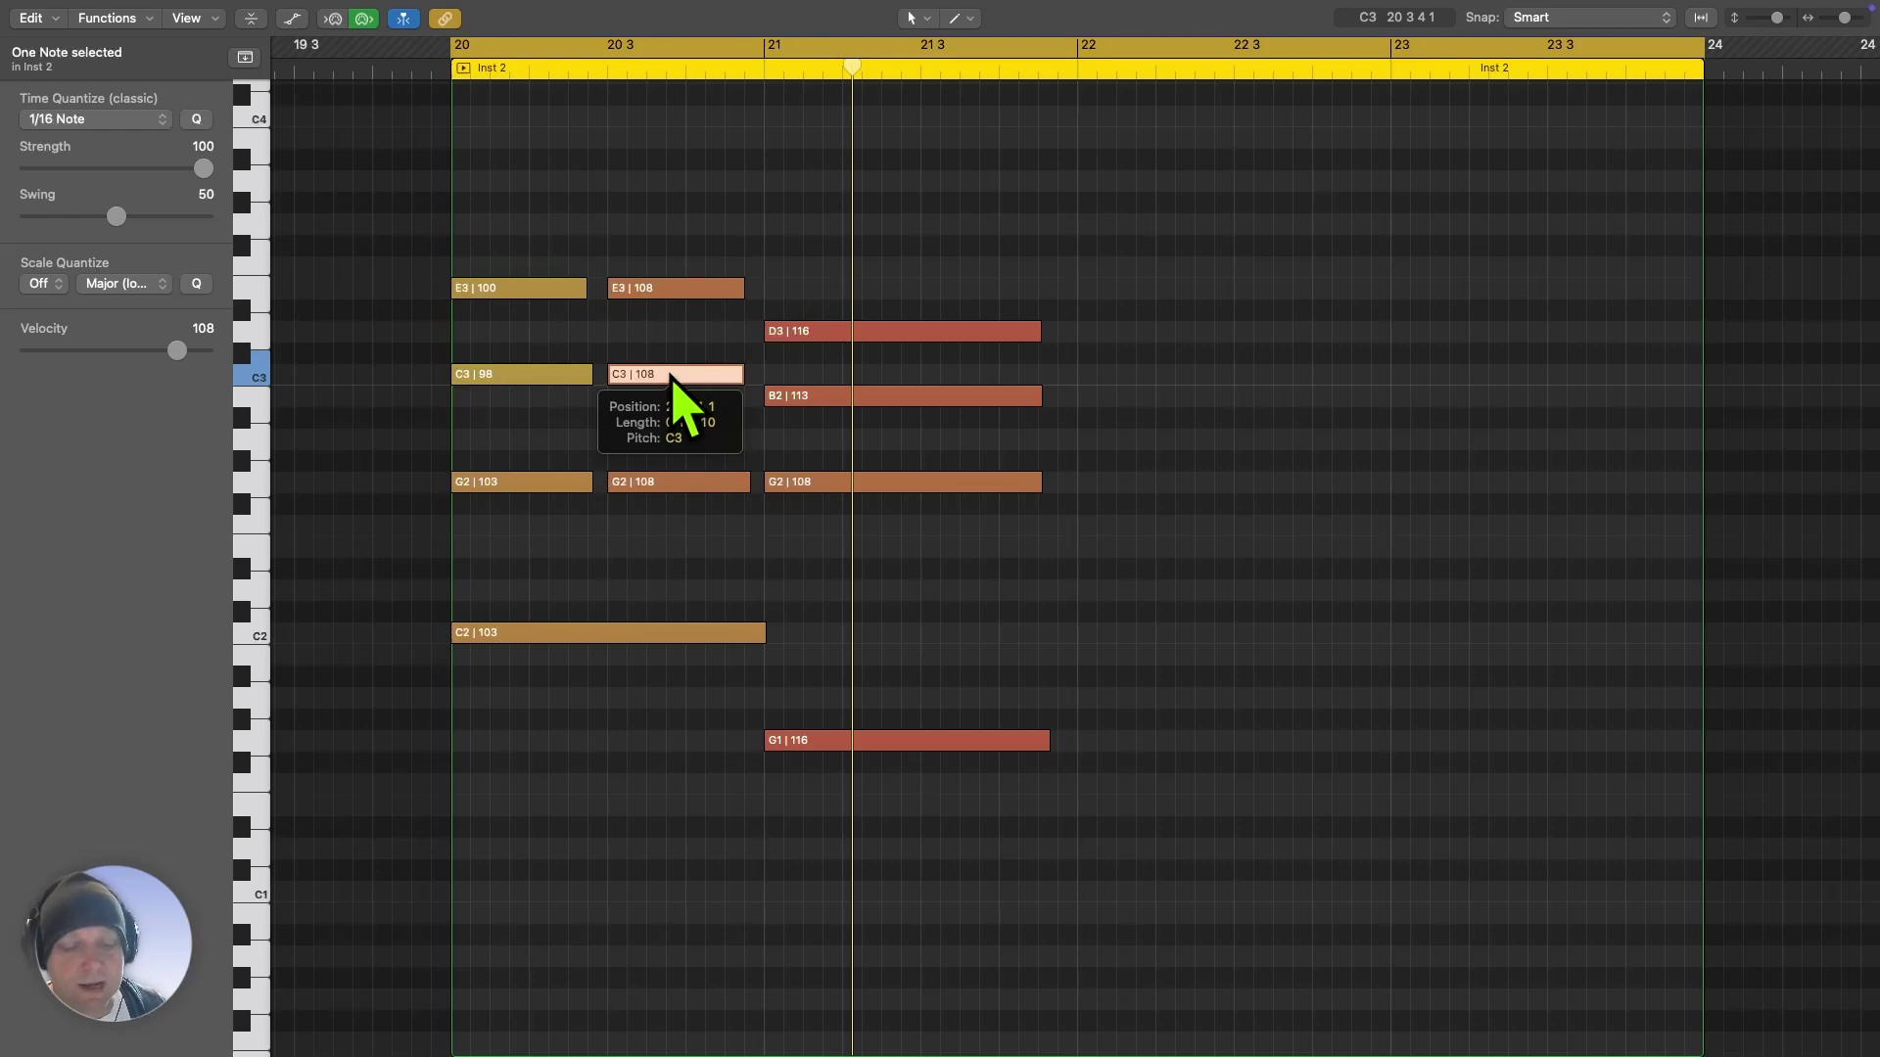
key("alt")
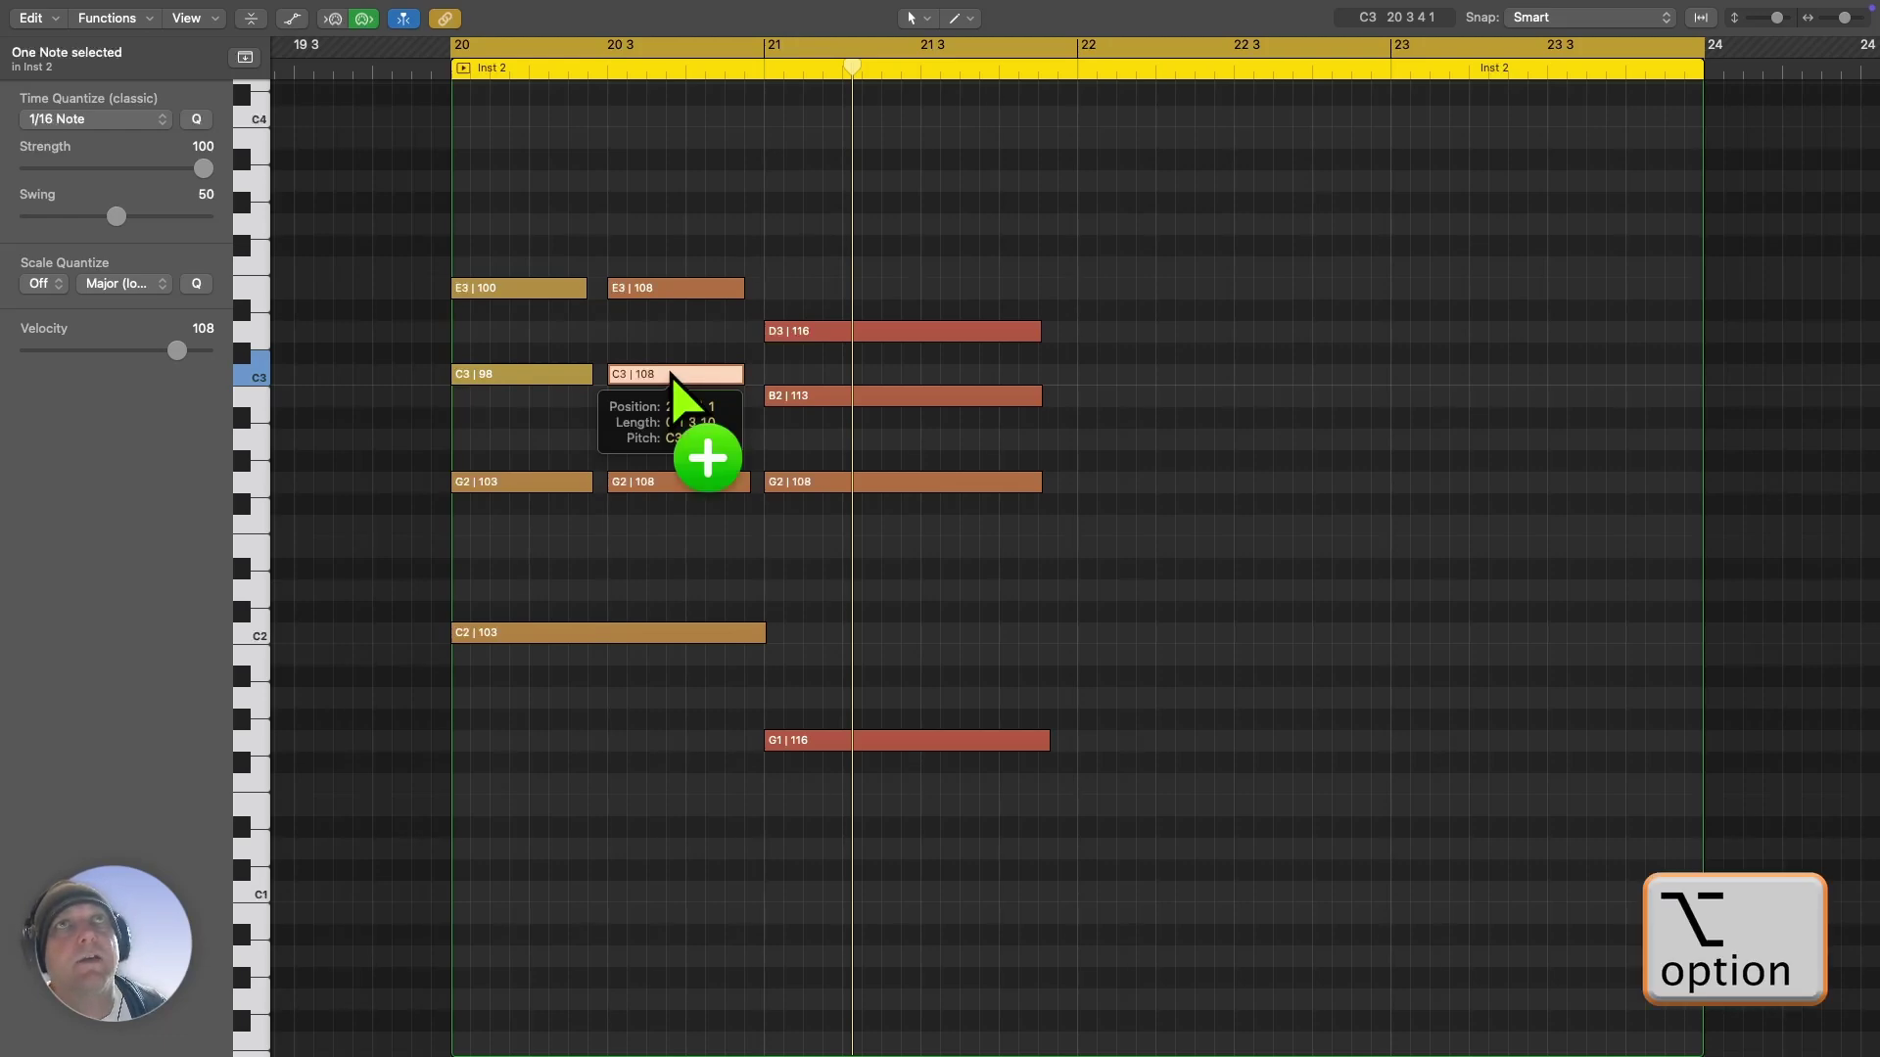
left_click_drag(671, 375, 667, 421)
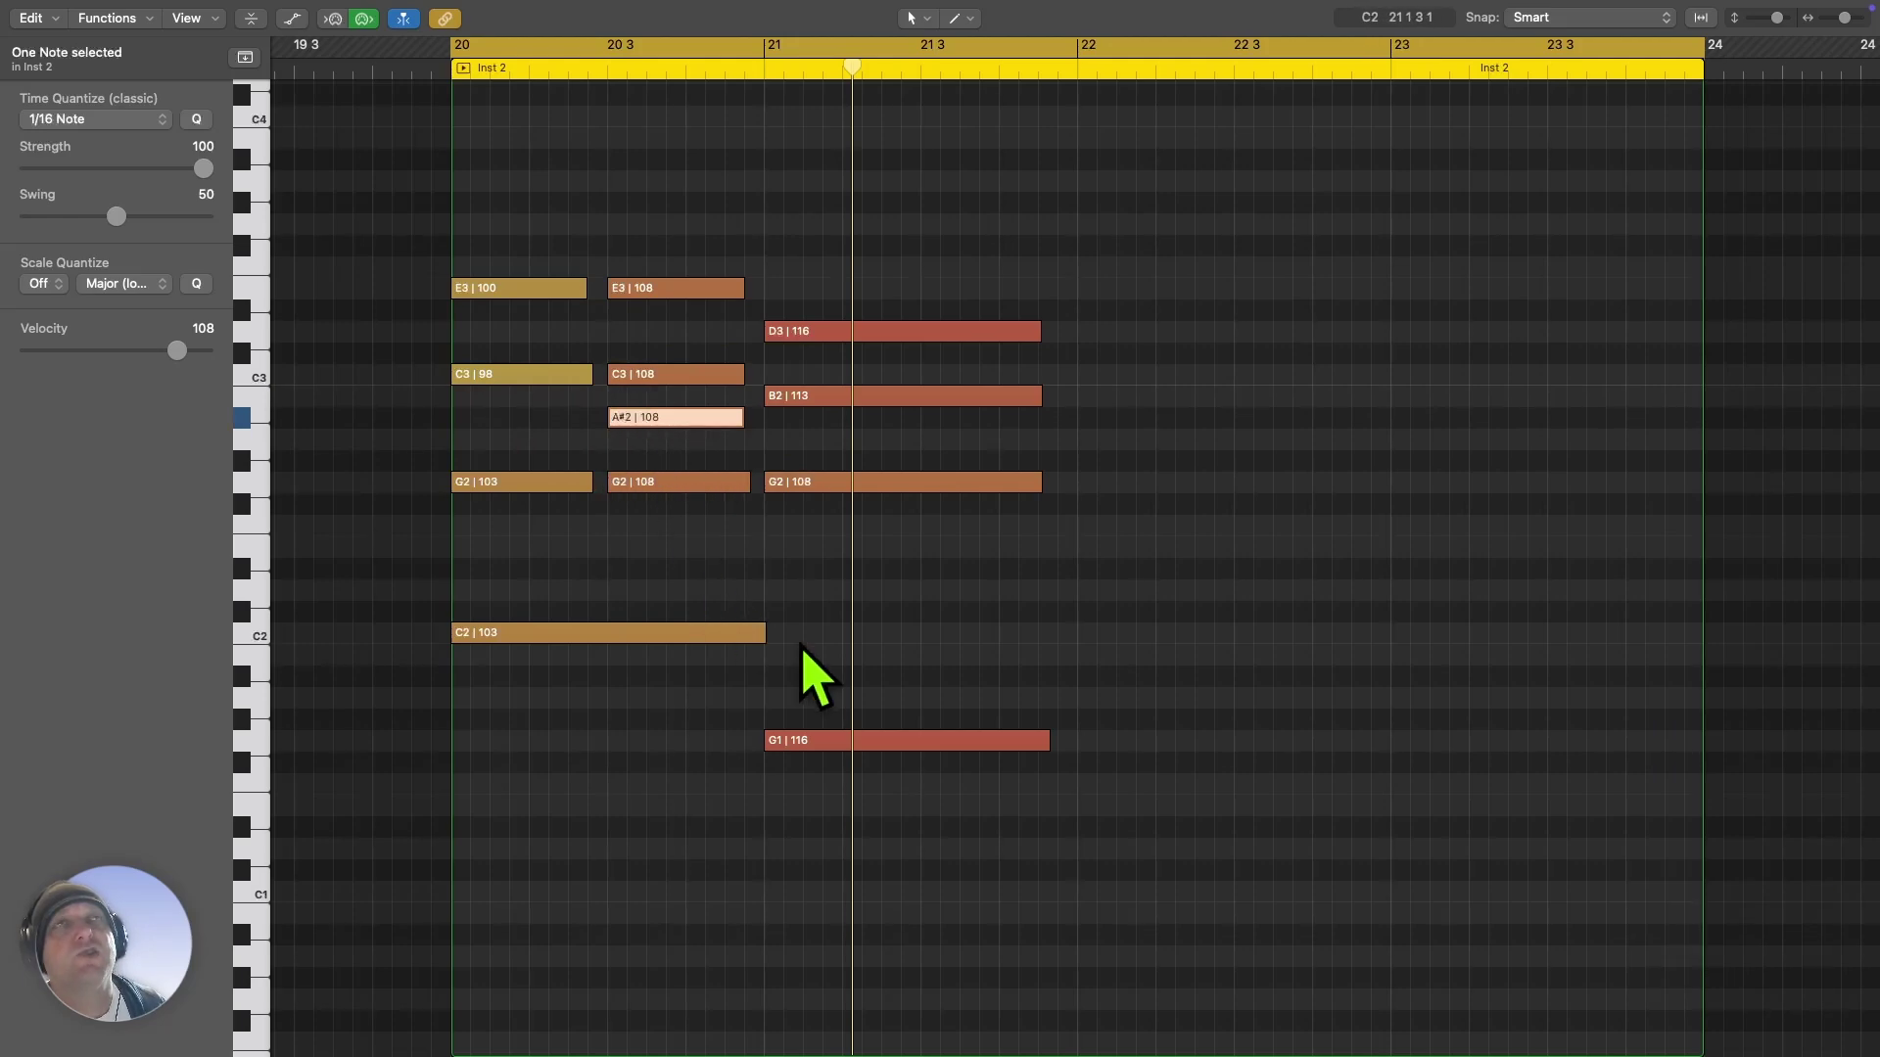
key("space")
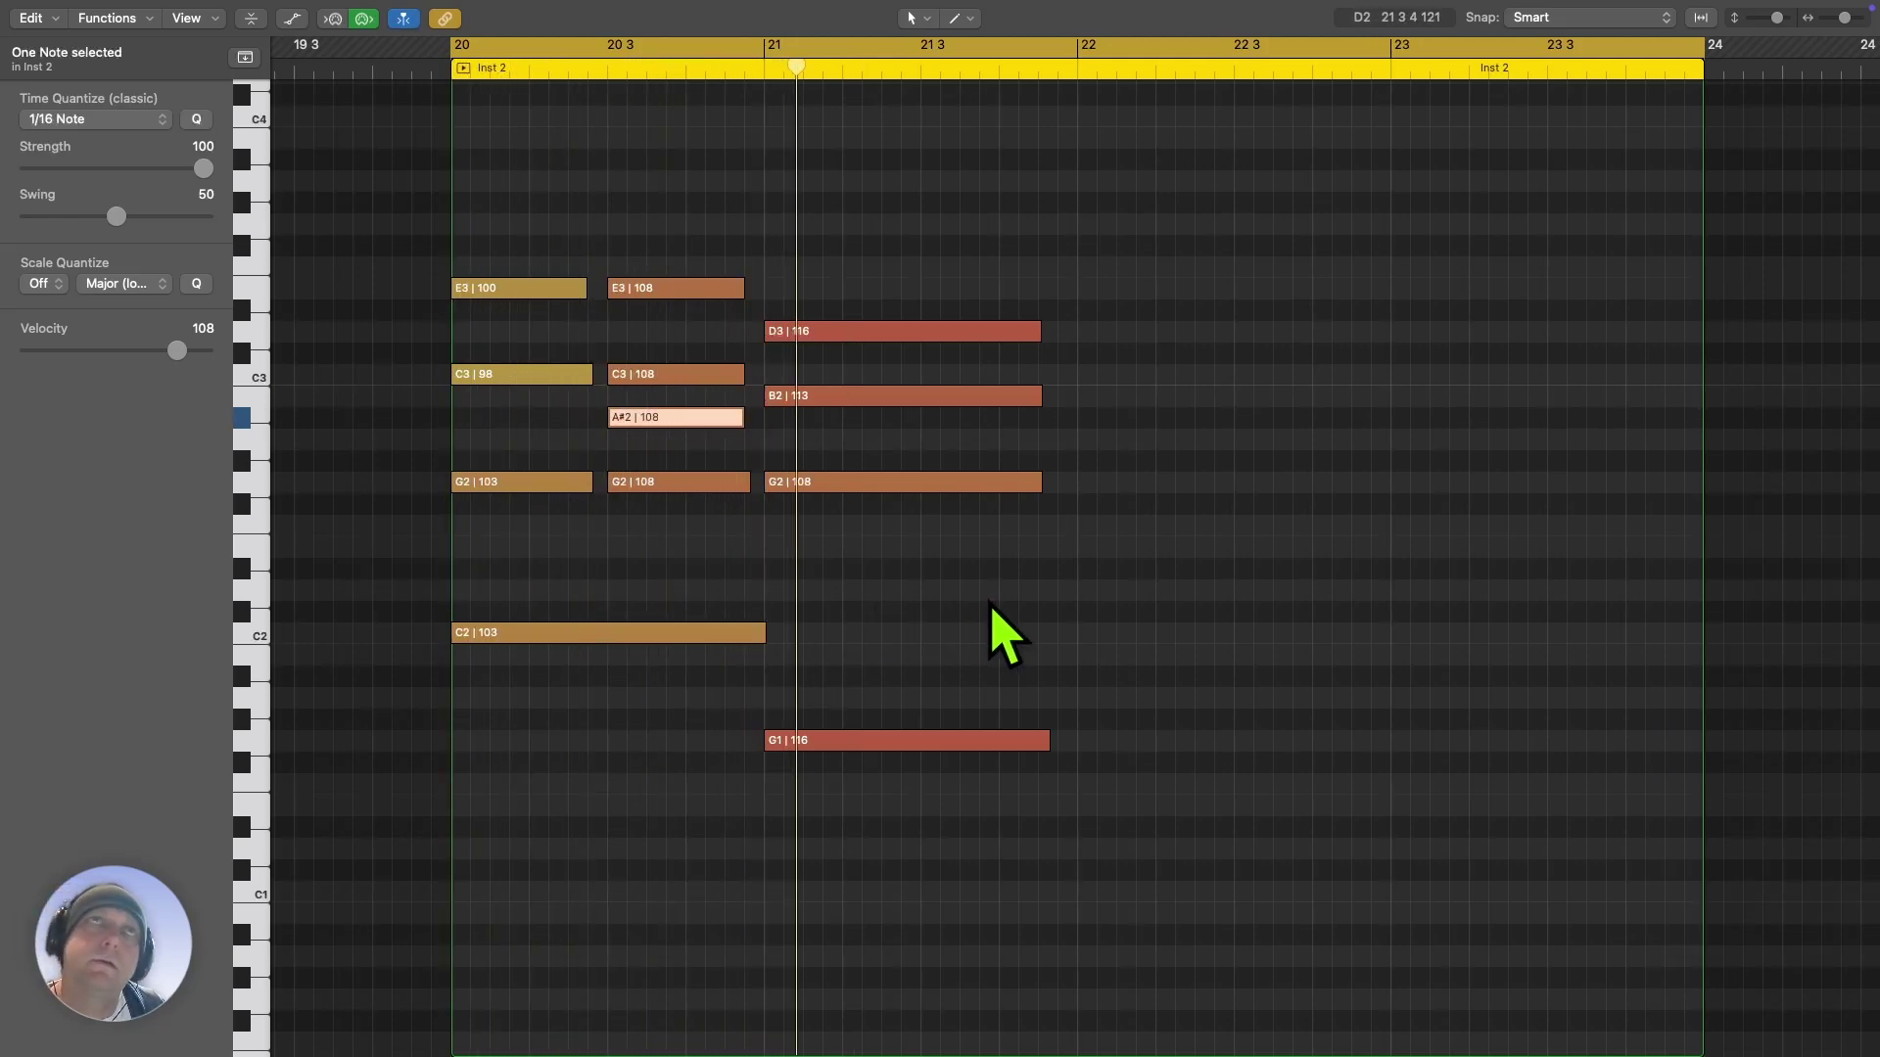
key("space")
left_click(878, 817)
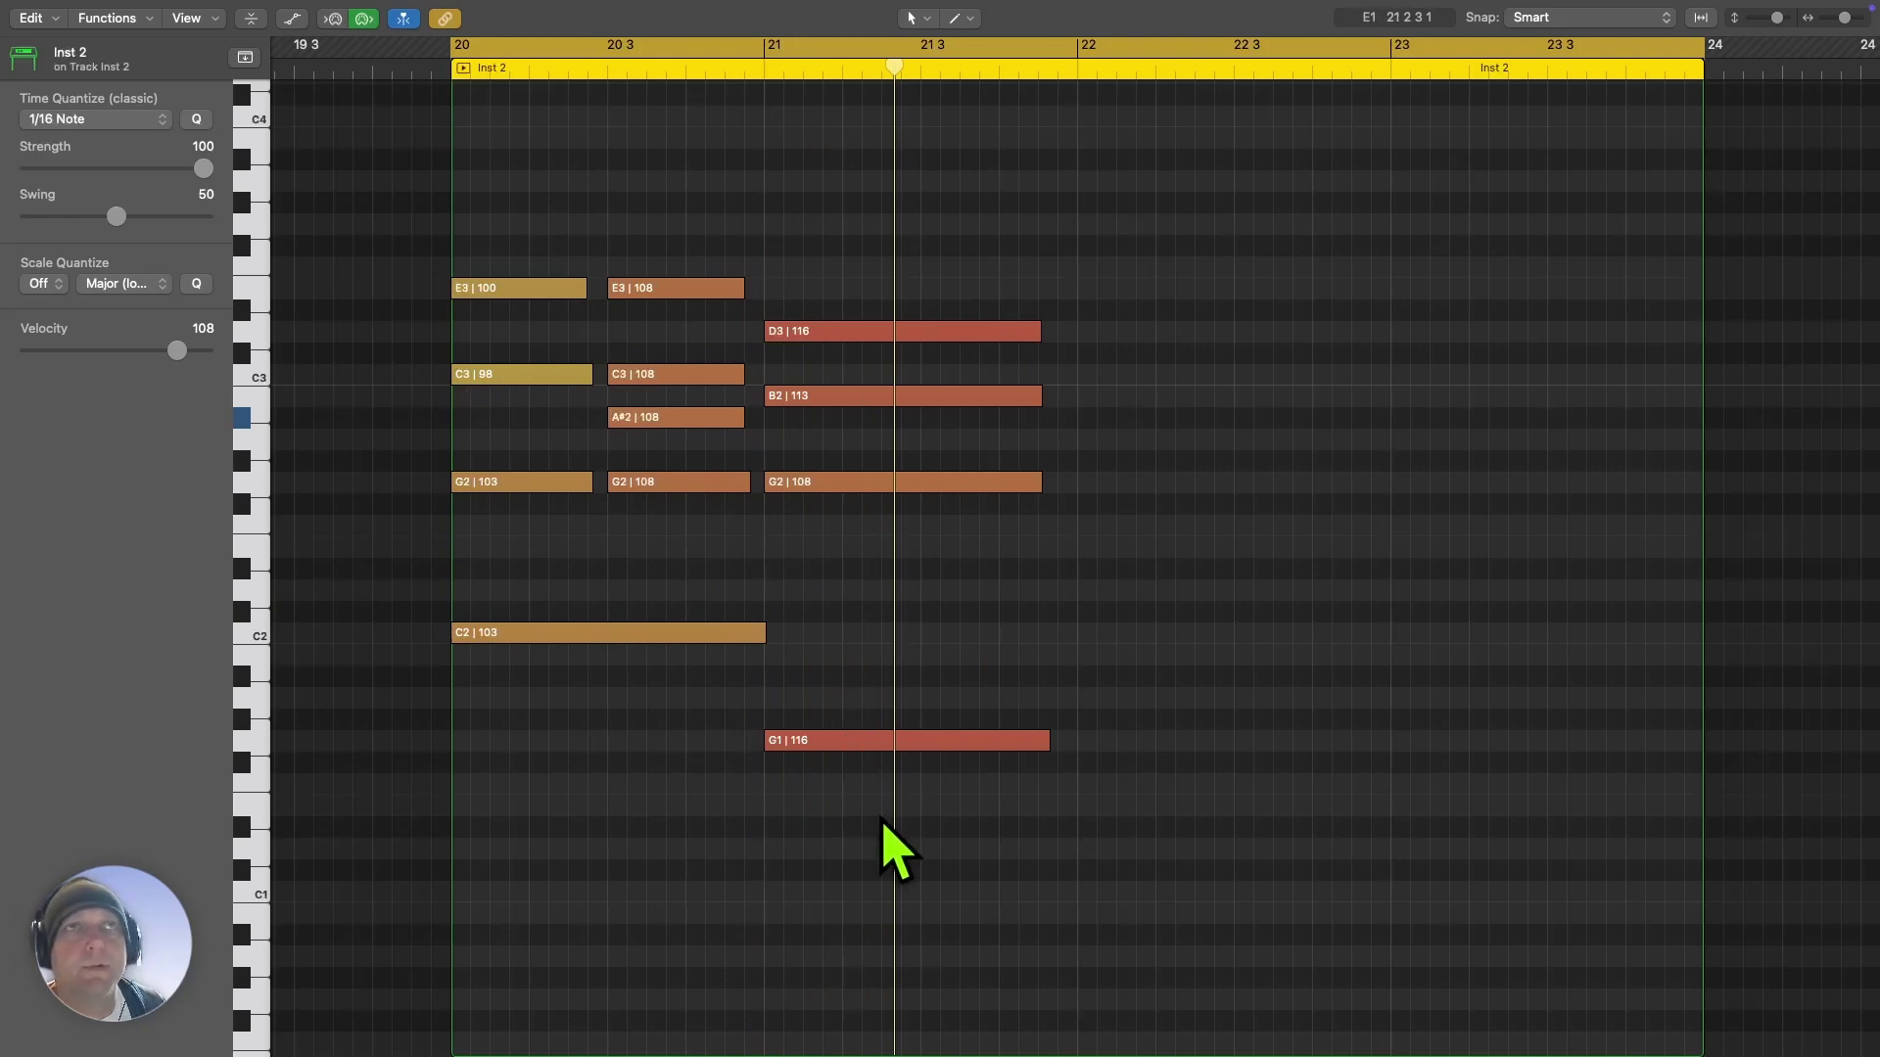
- Move the 12-note chord pattern to bar 22, Option-drag a copy back to bar 20, and play
left_click_drag(872, 814, 523, 243)
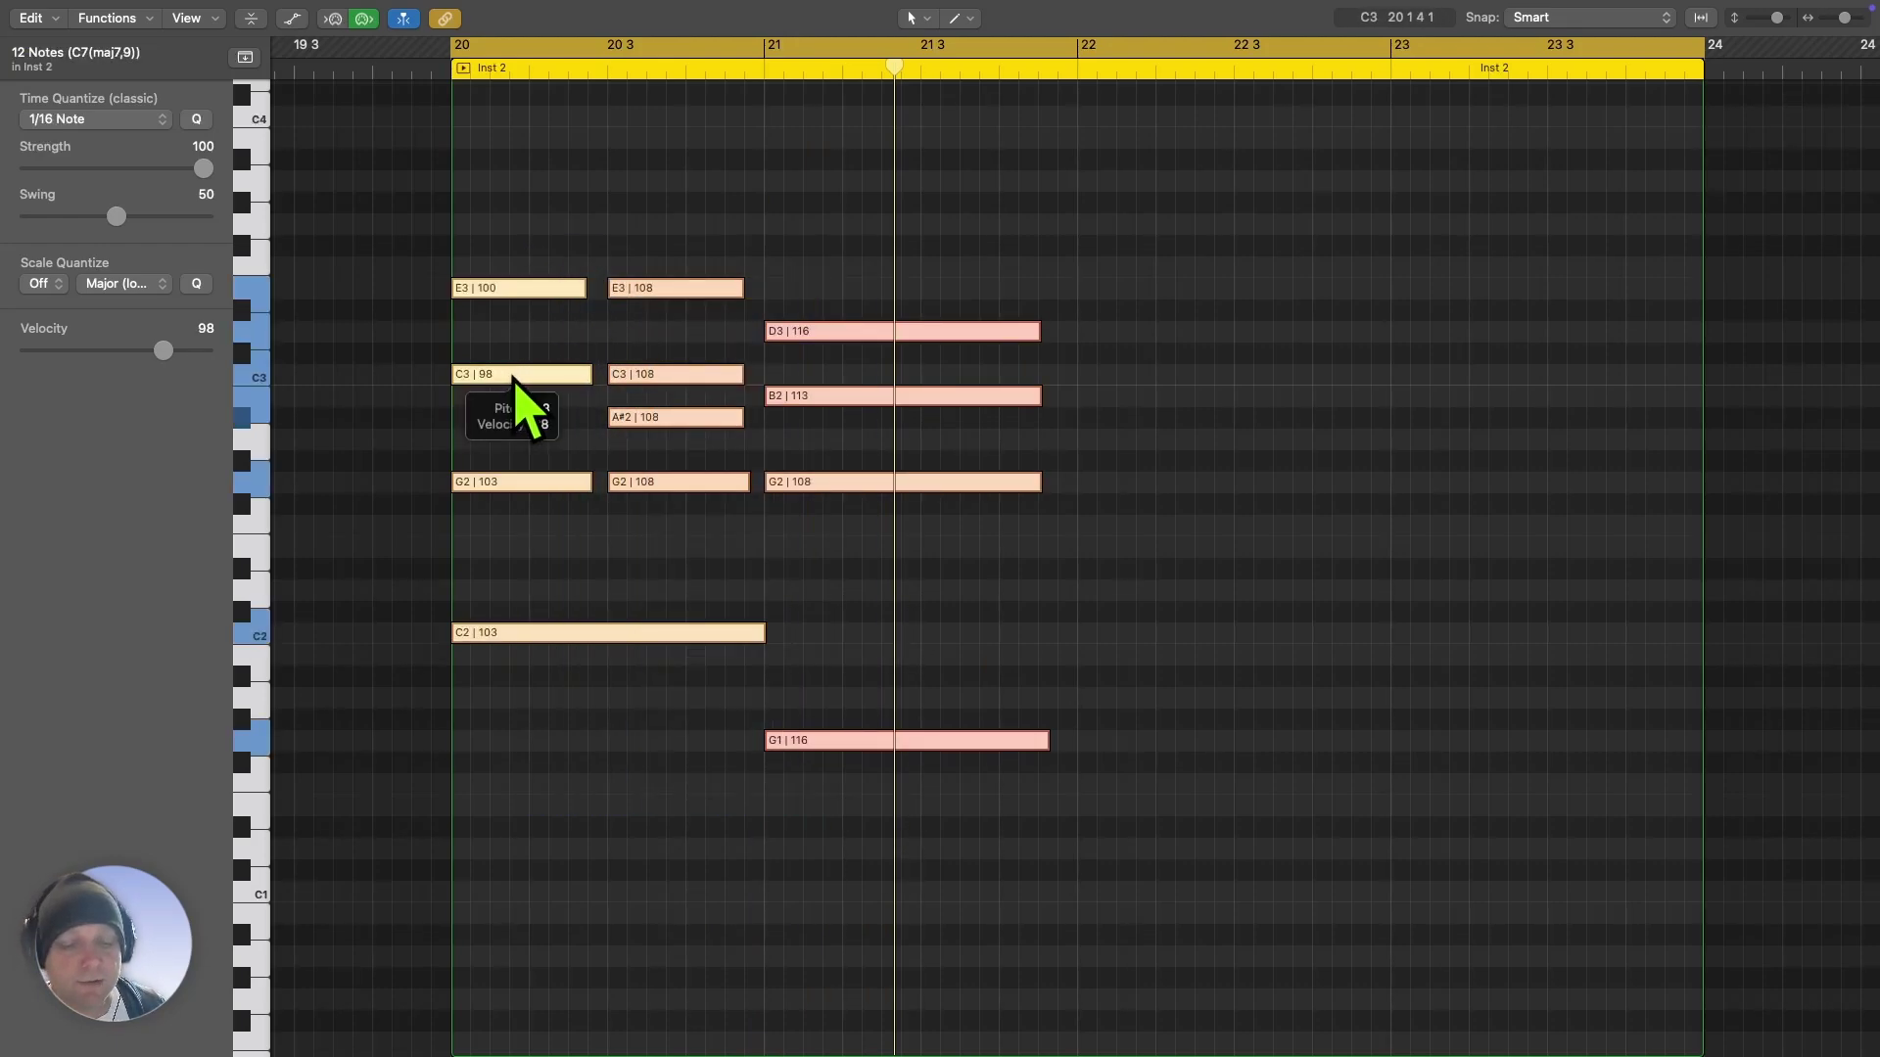
left_click_drag(514, 377, 1139, 385)
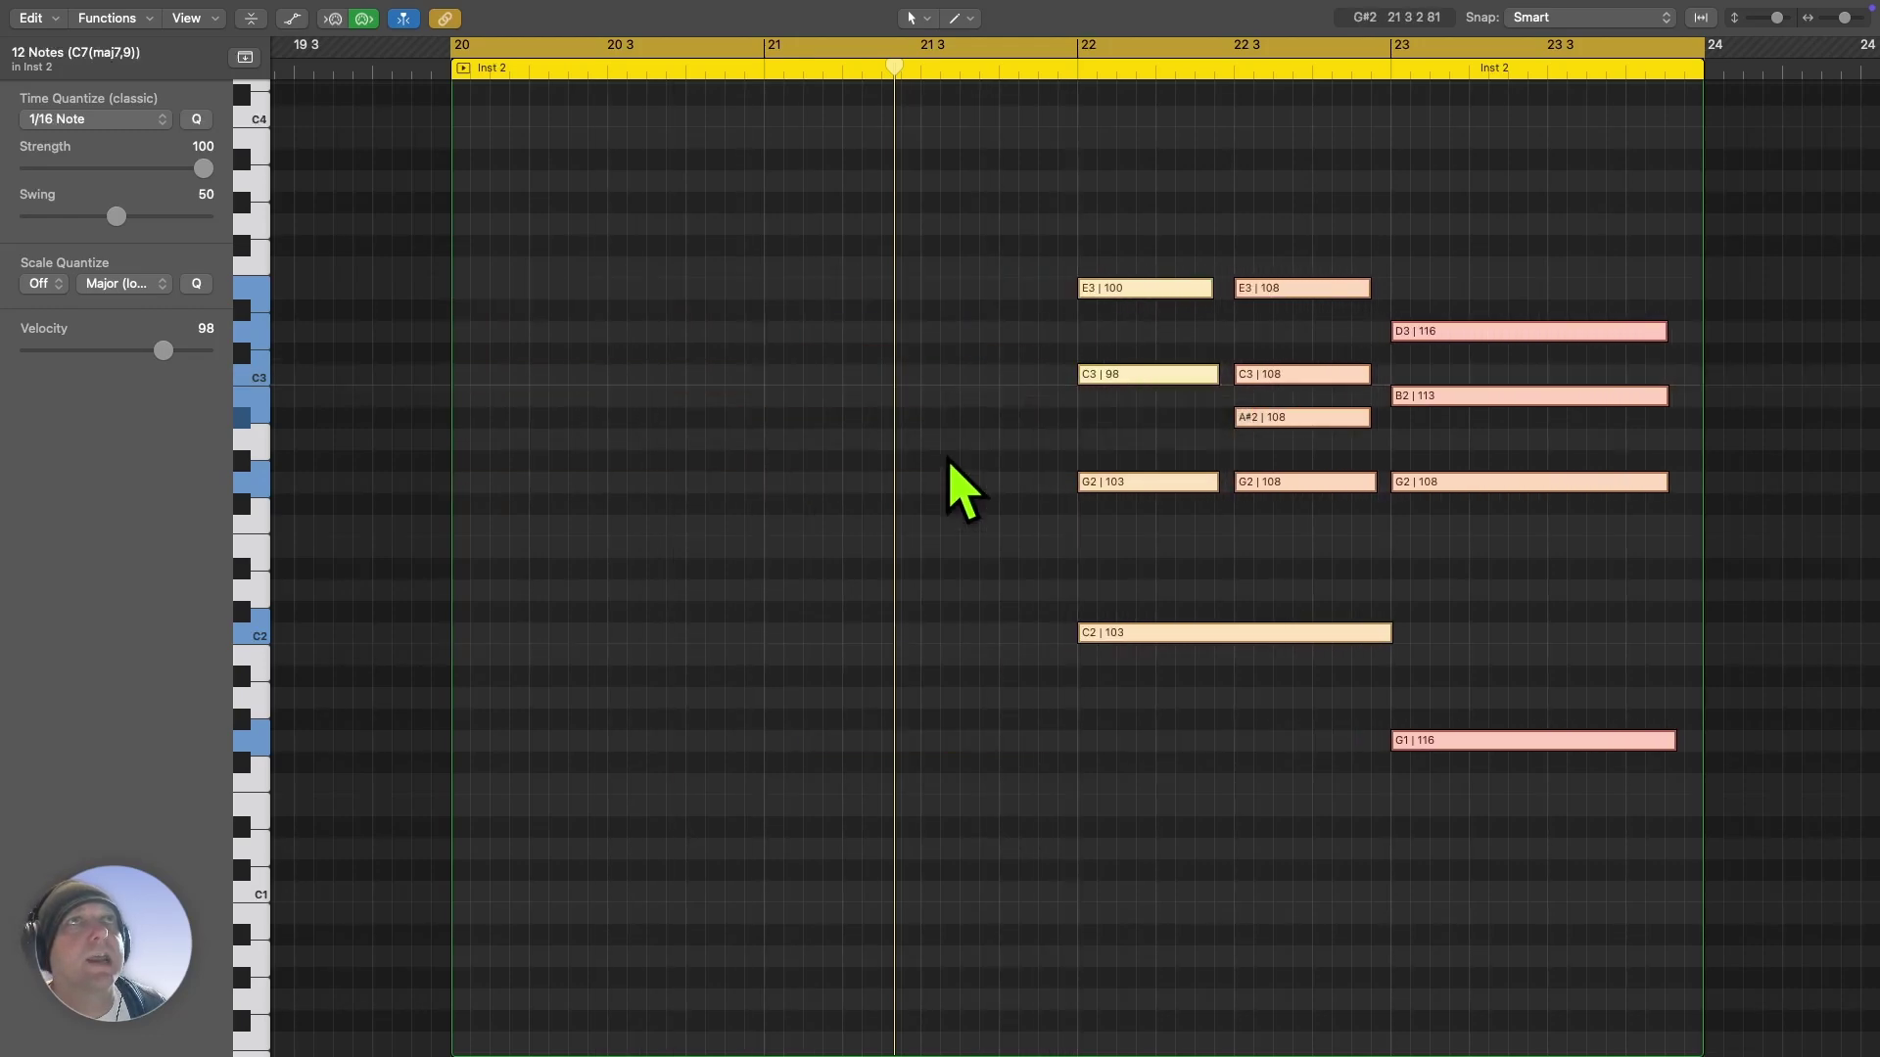
left_click(1152, 380, "alt")
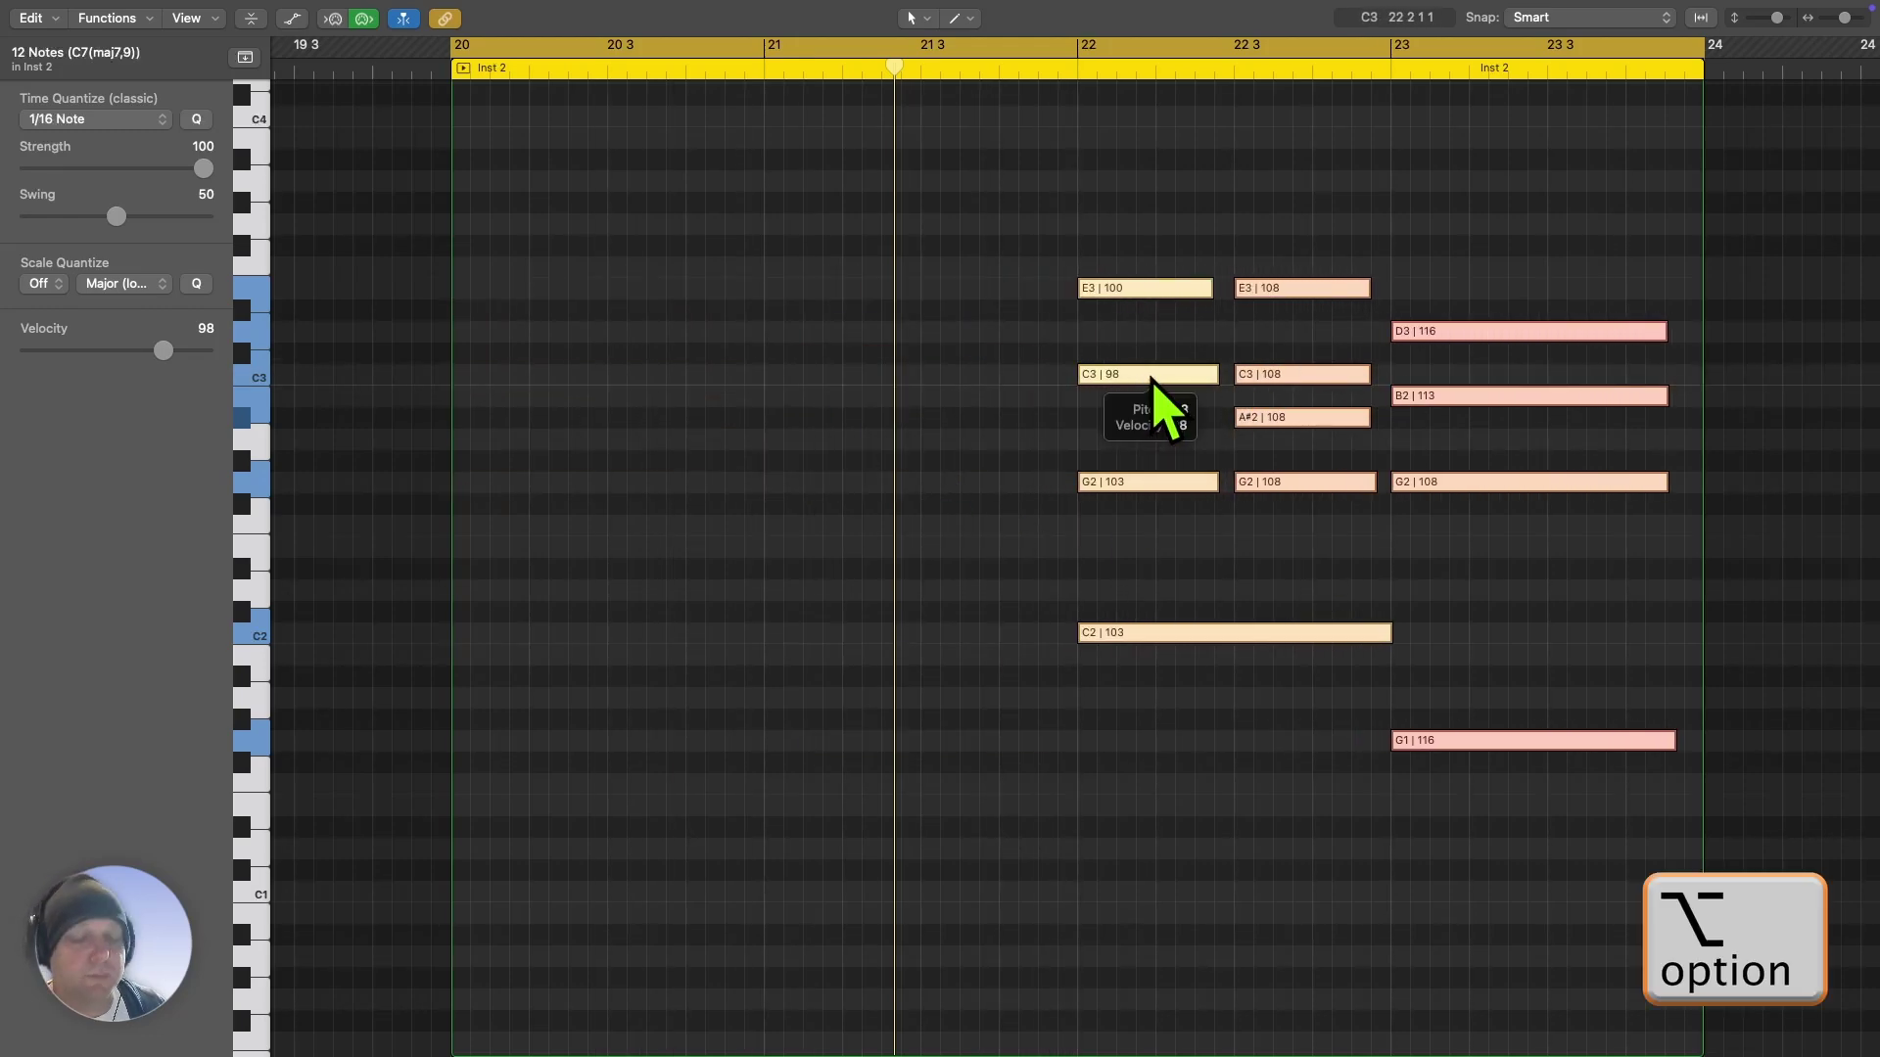
left_click_drag(1153, 380, 530, 374)
key("space")
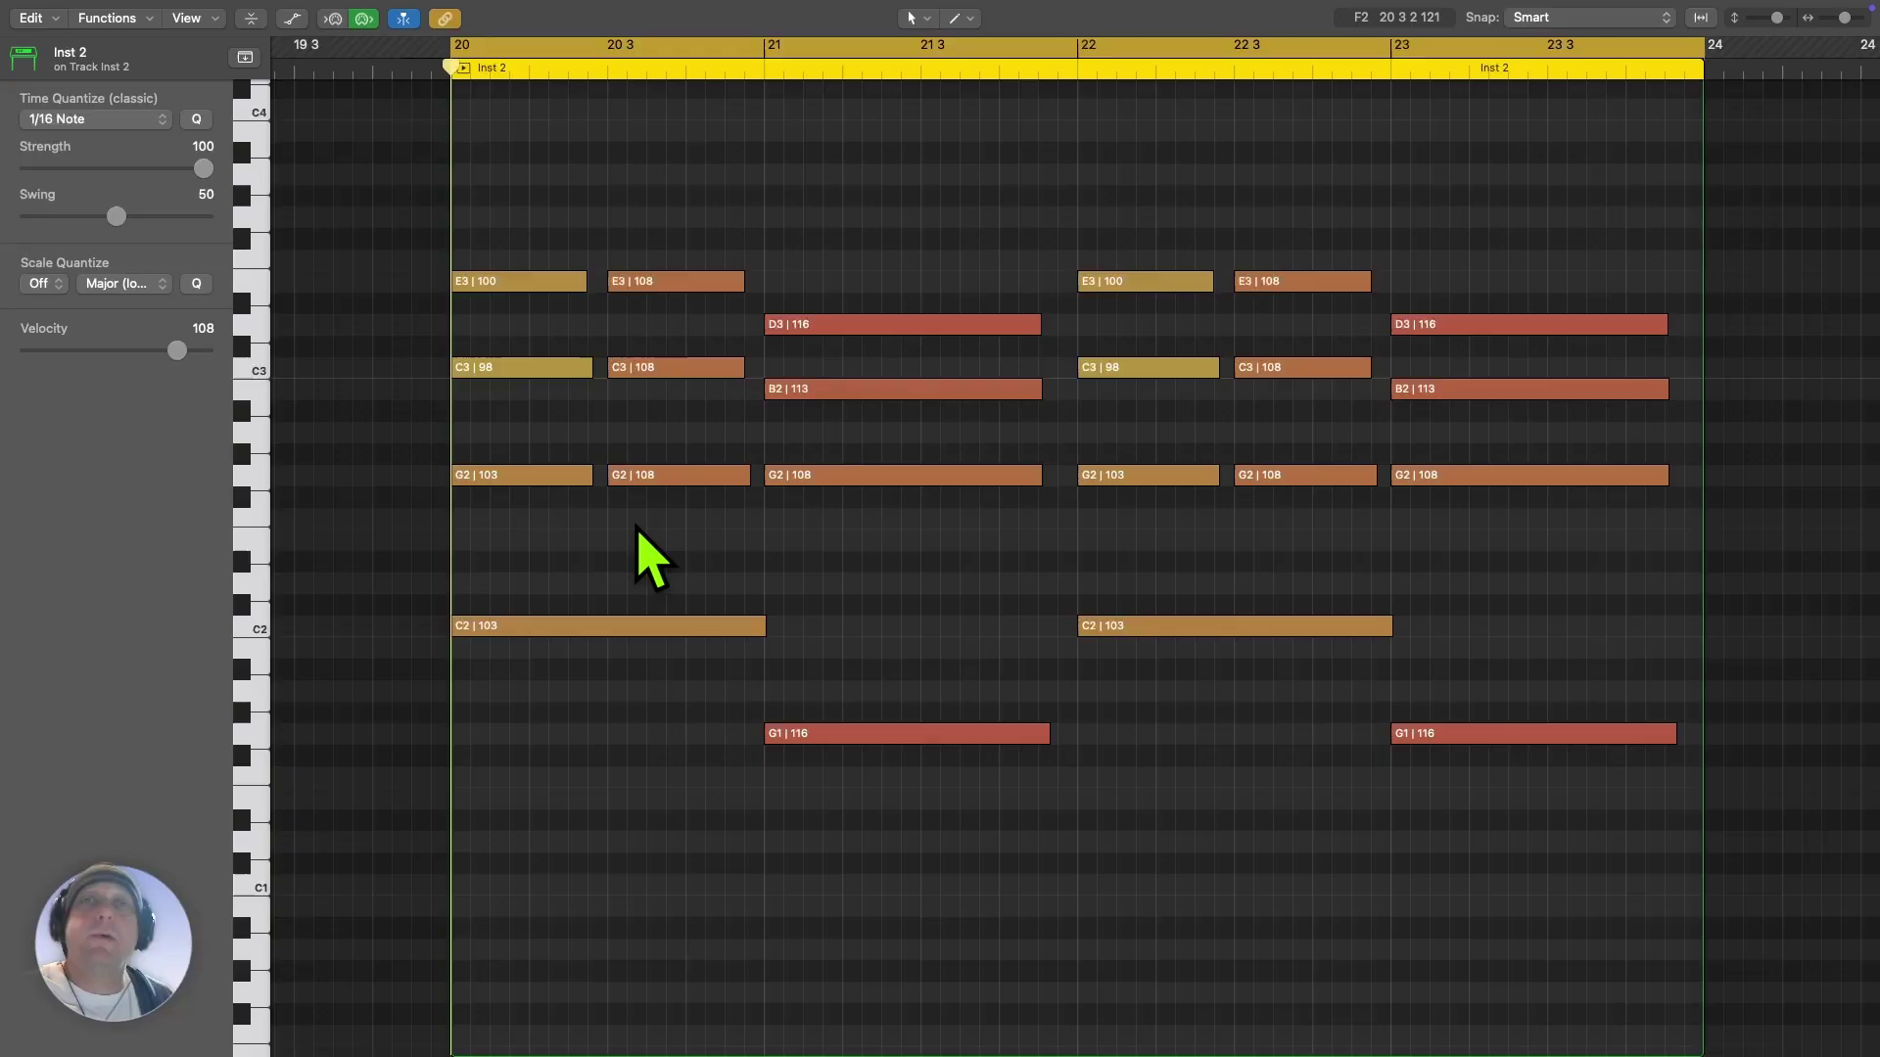
- During loop playback, transpose the C3|108 note at bar 20 3 to A#2 with Option+arrow keys
key("space")
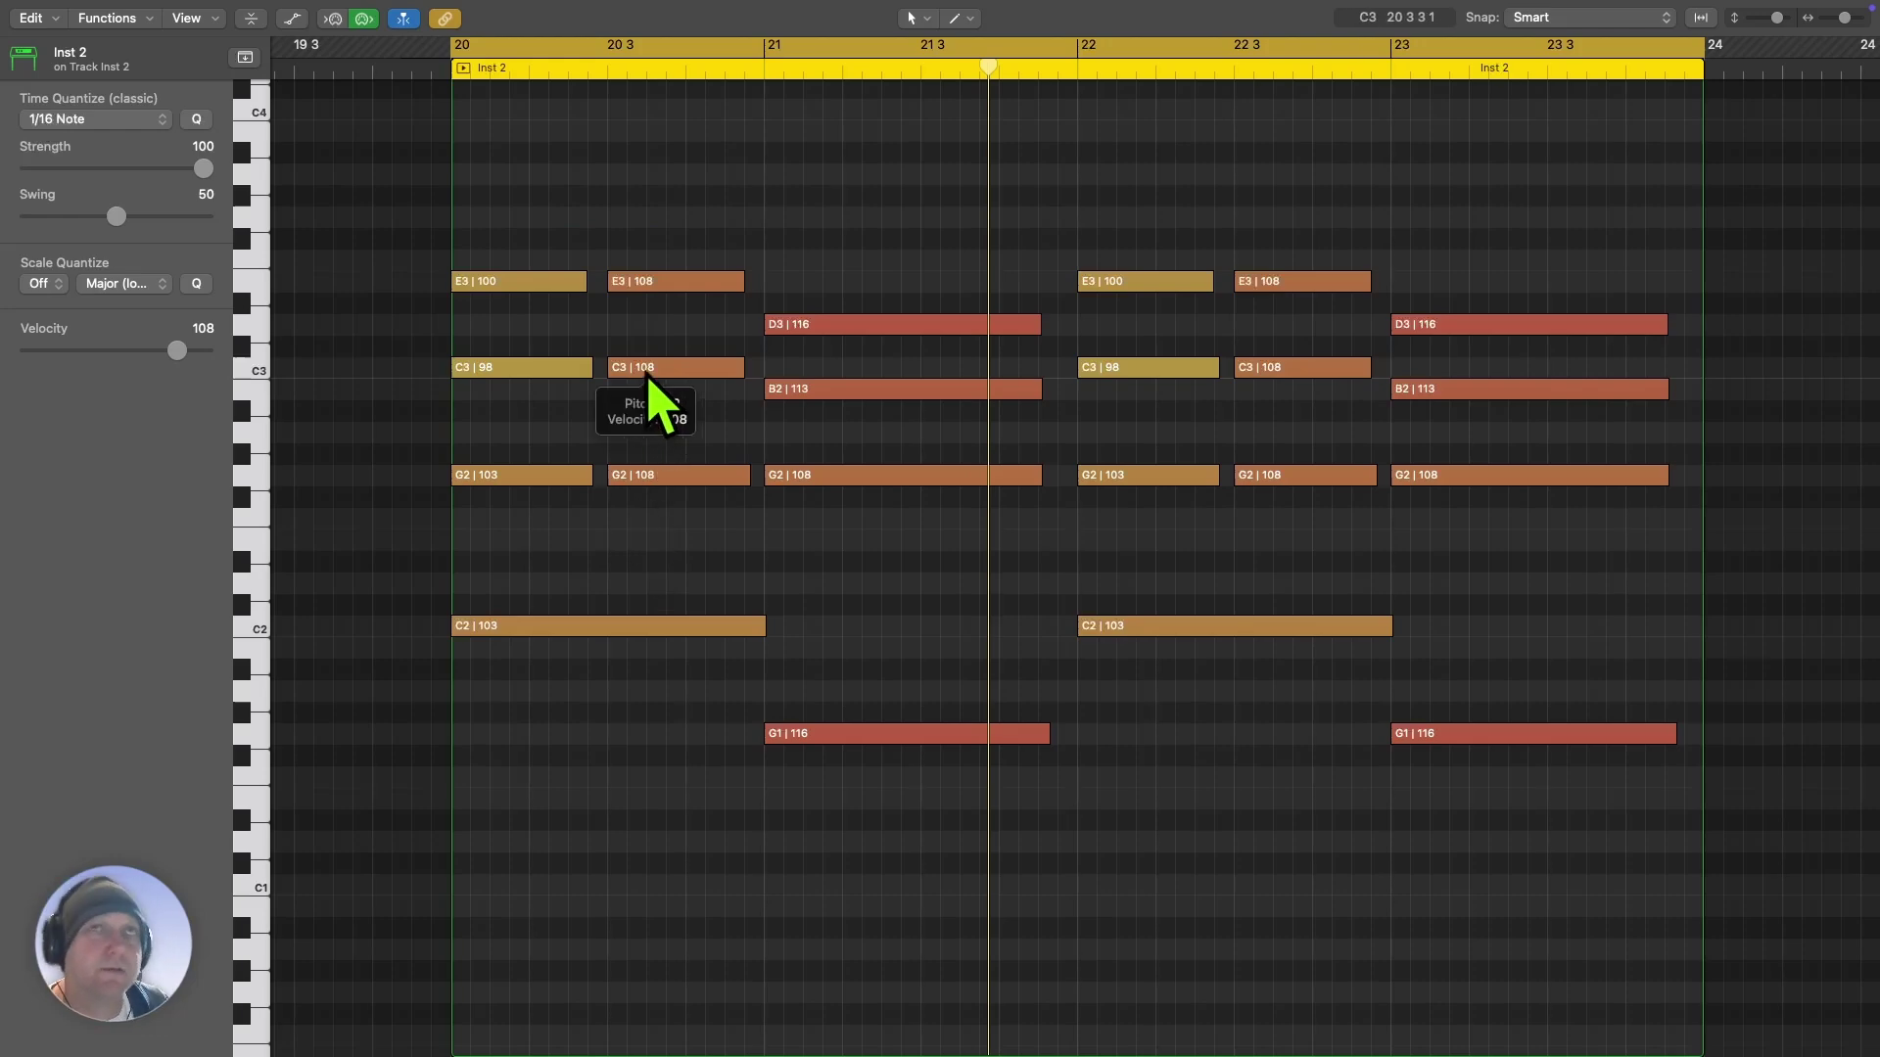
mouse_move(669, 372)
left_mouse_down()
mouse_move(662, 416)
mouse_move(672, 392)
left_mouse_up()
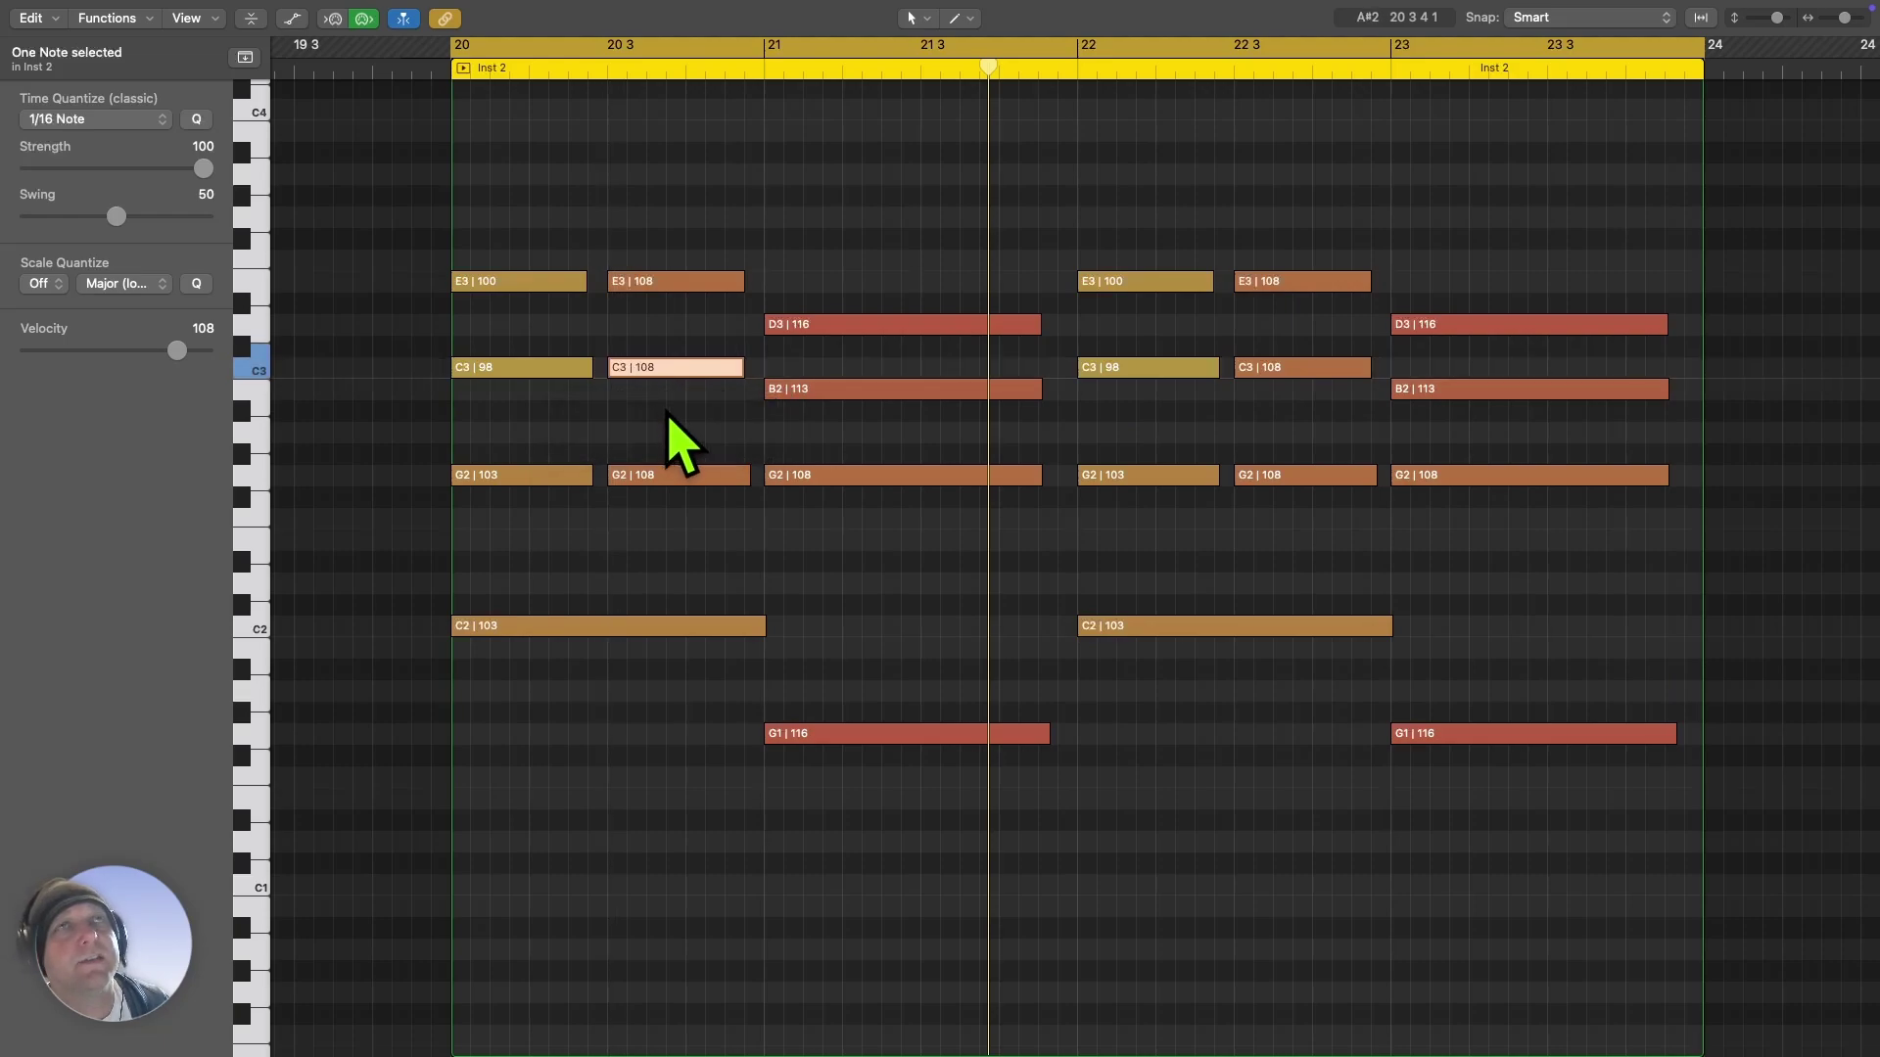
left_click(667, 413)
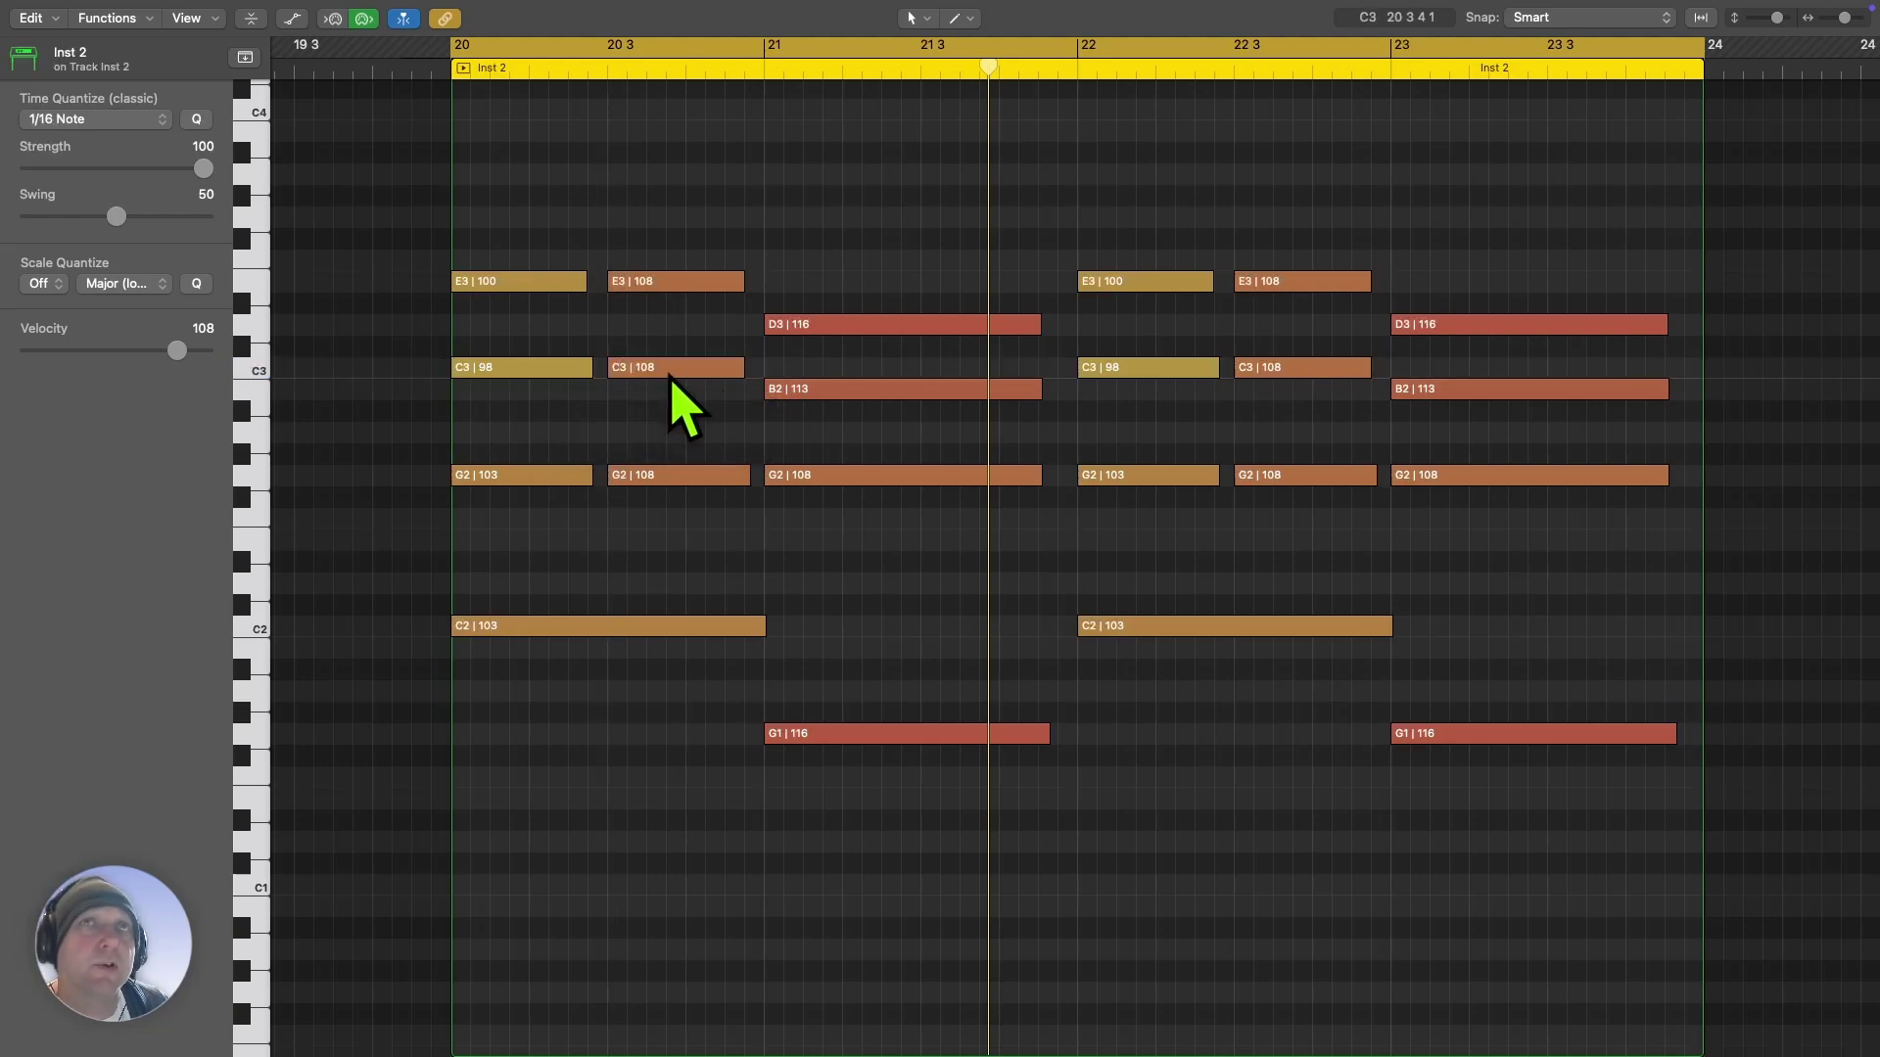
left_click(674, 370)
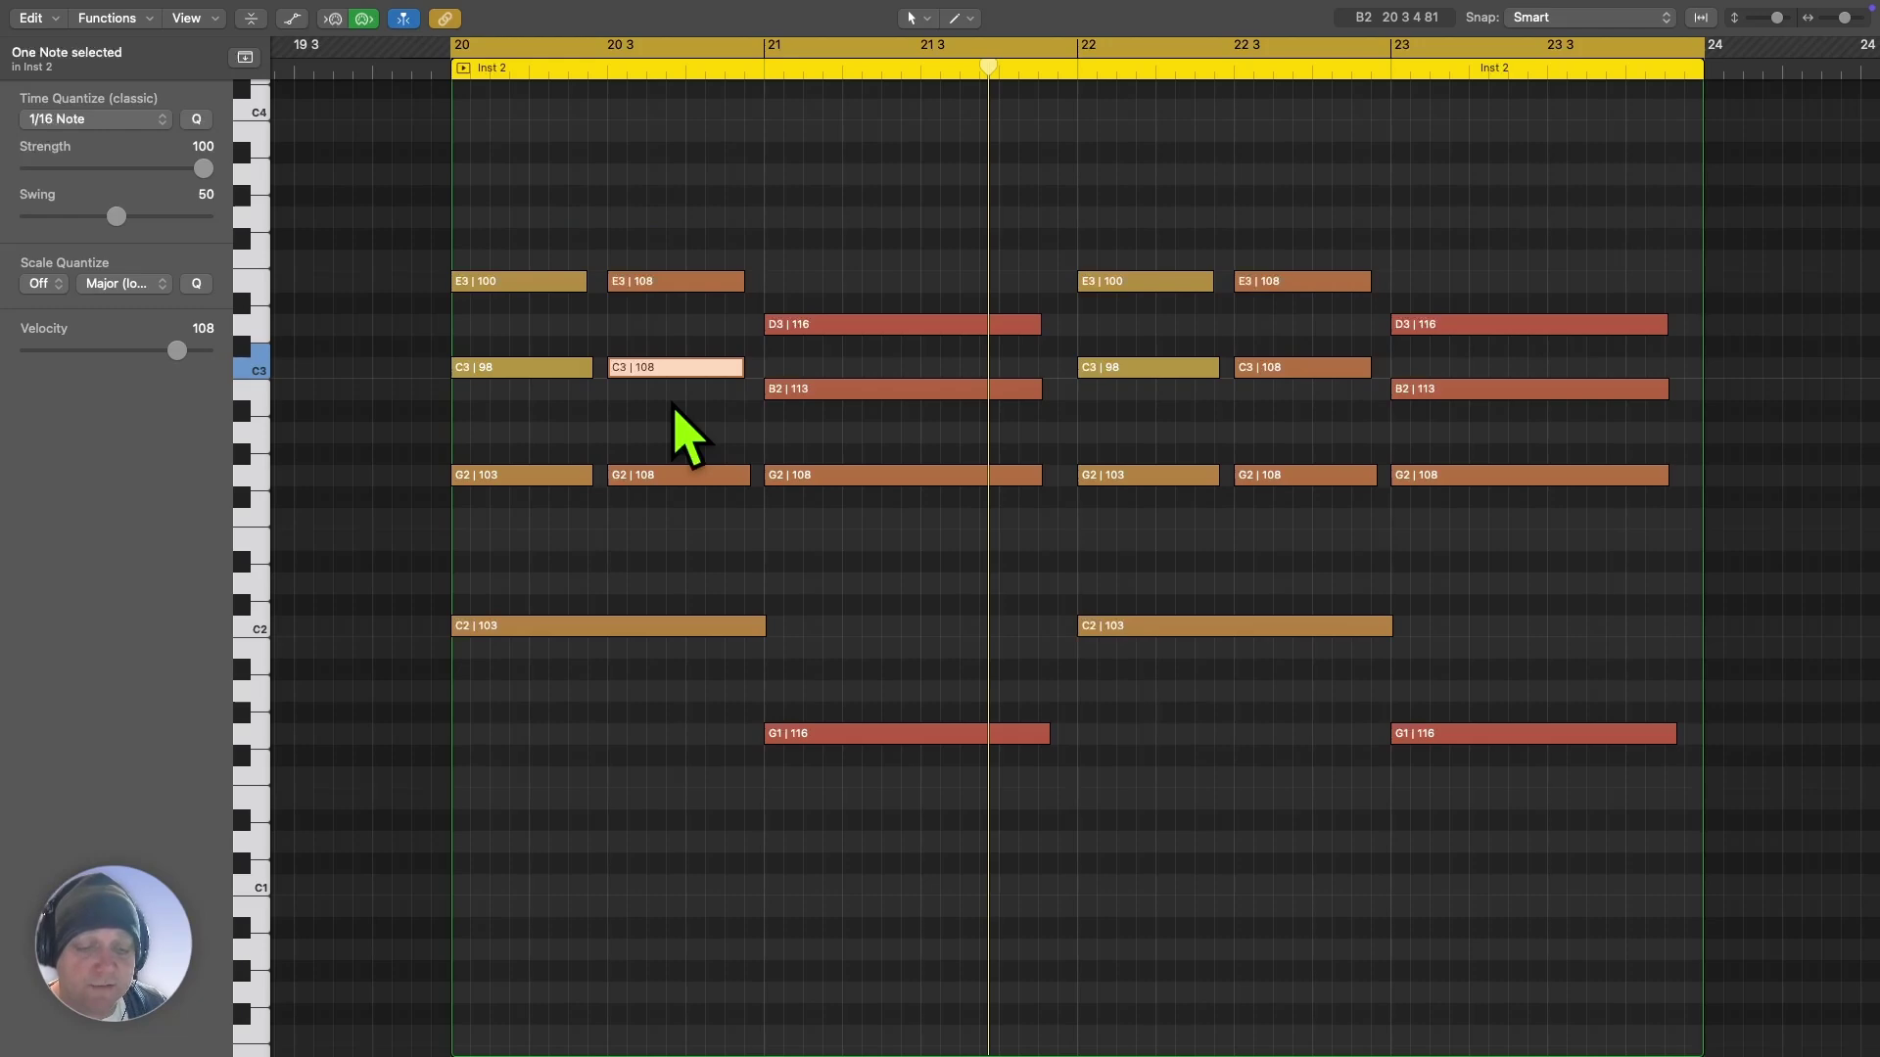
key("alt")
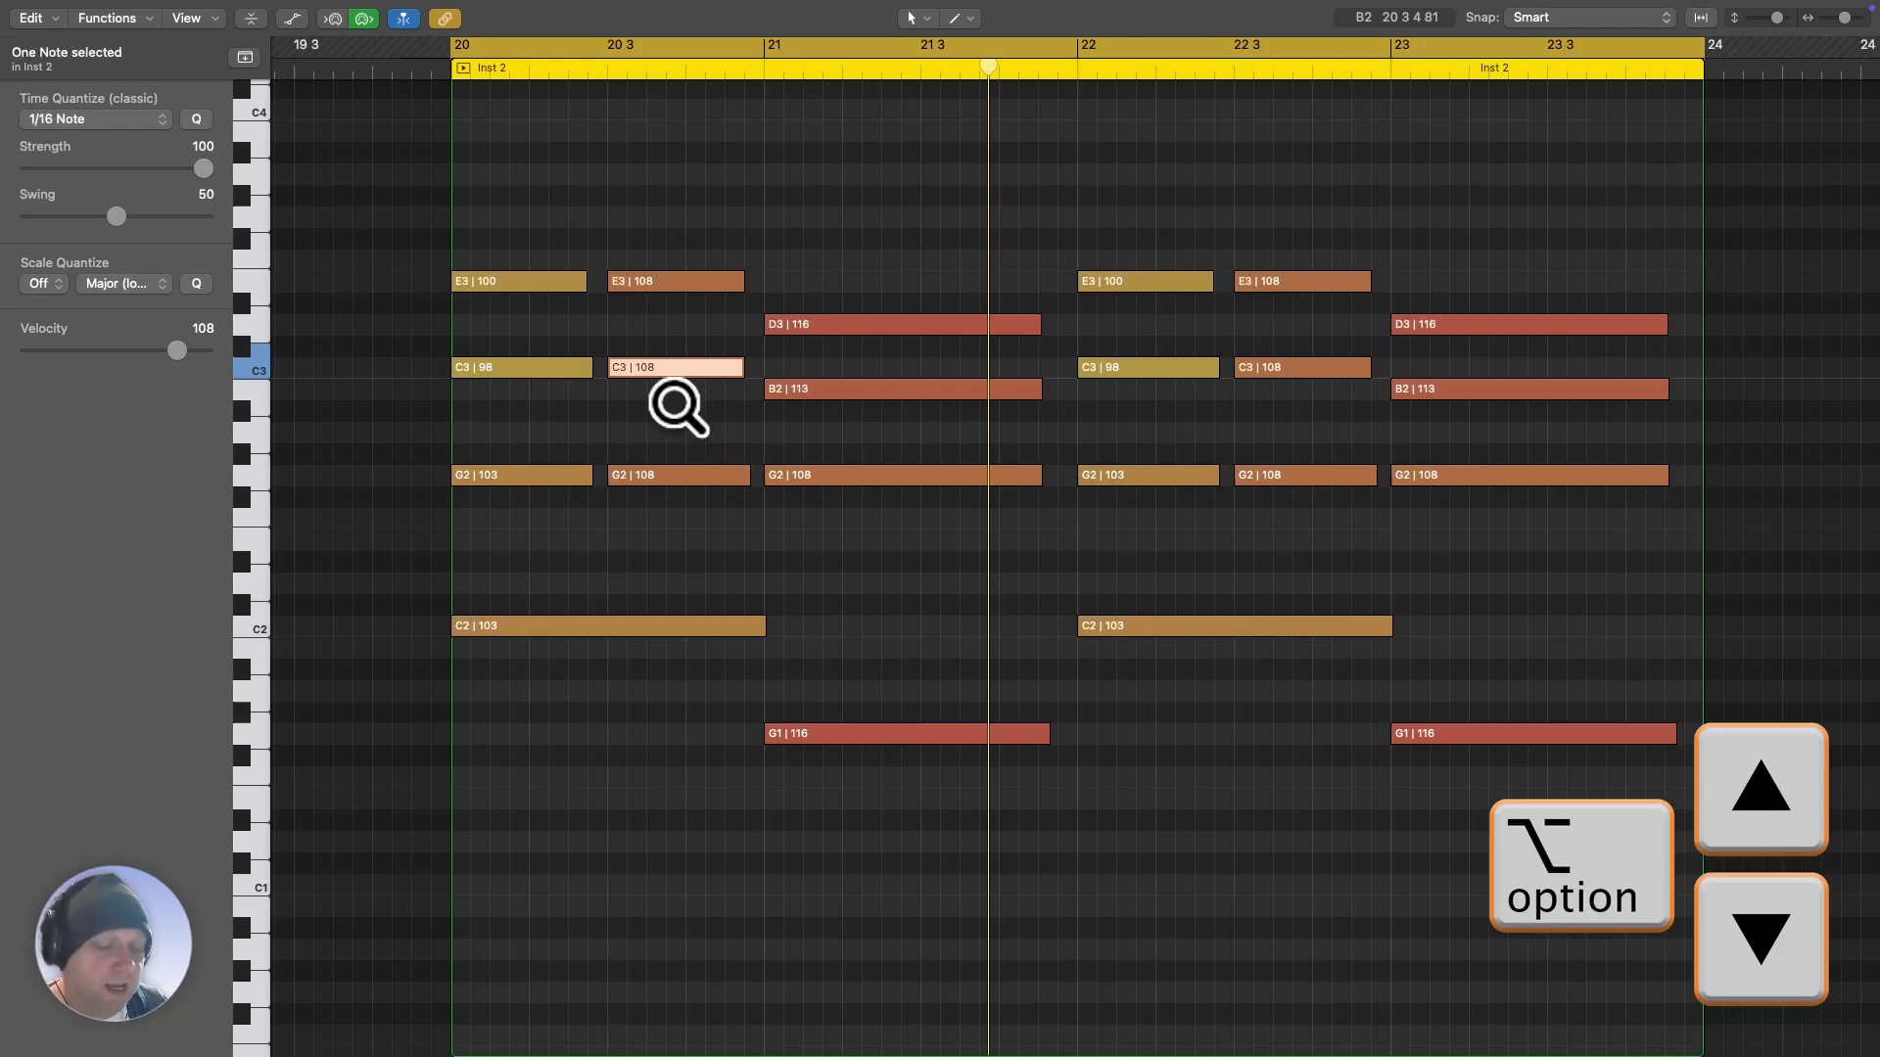
key("alt+Down")
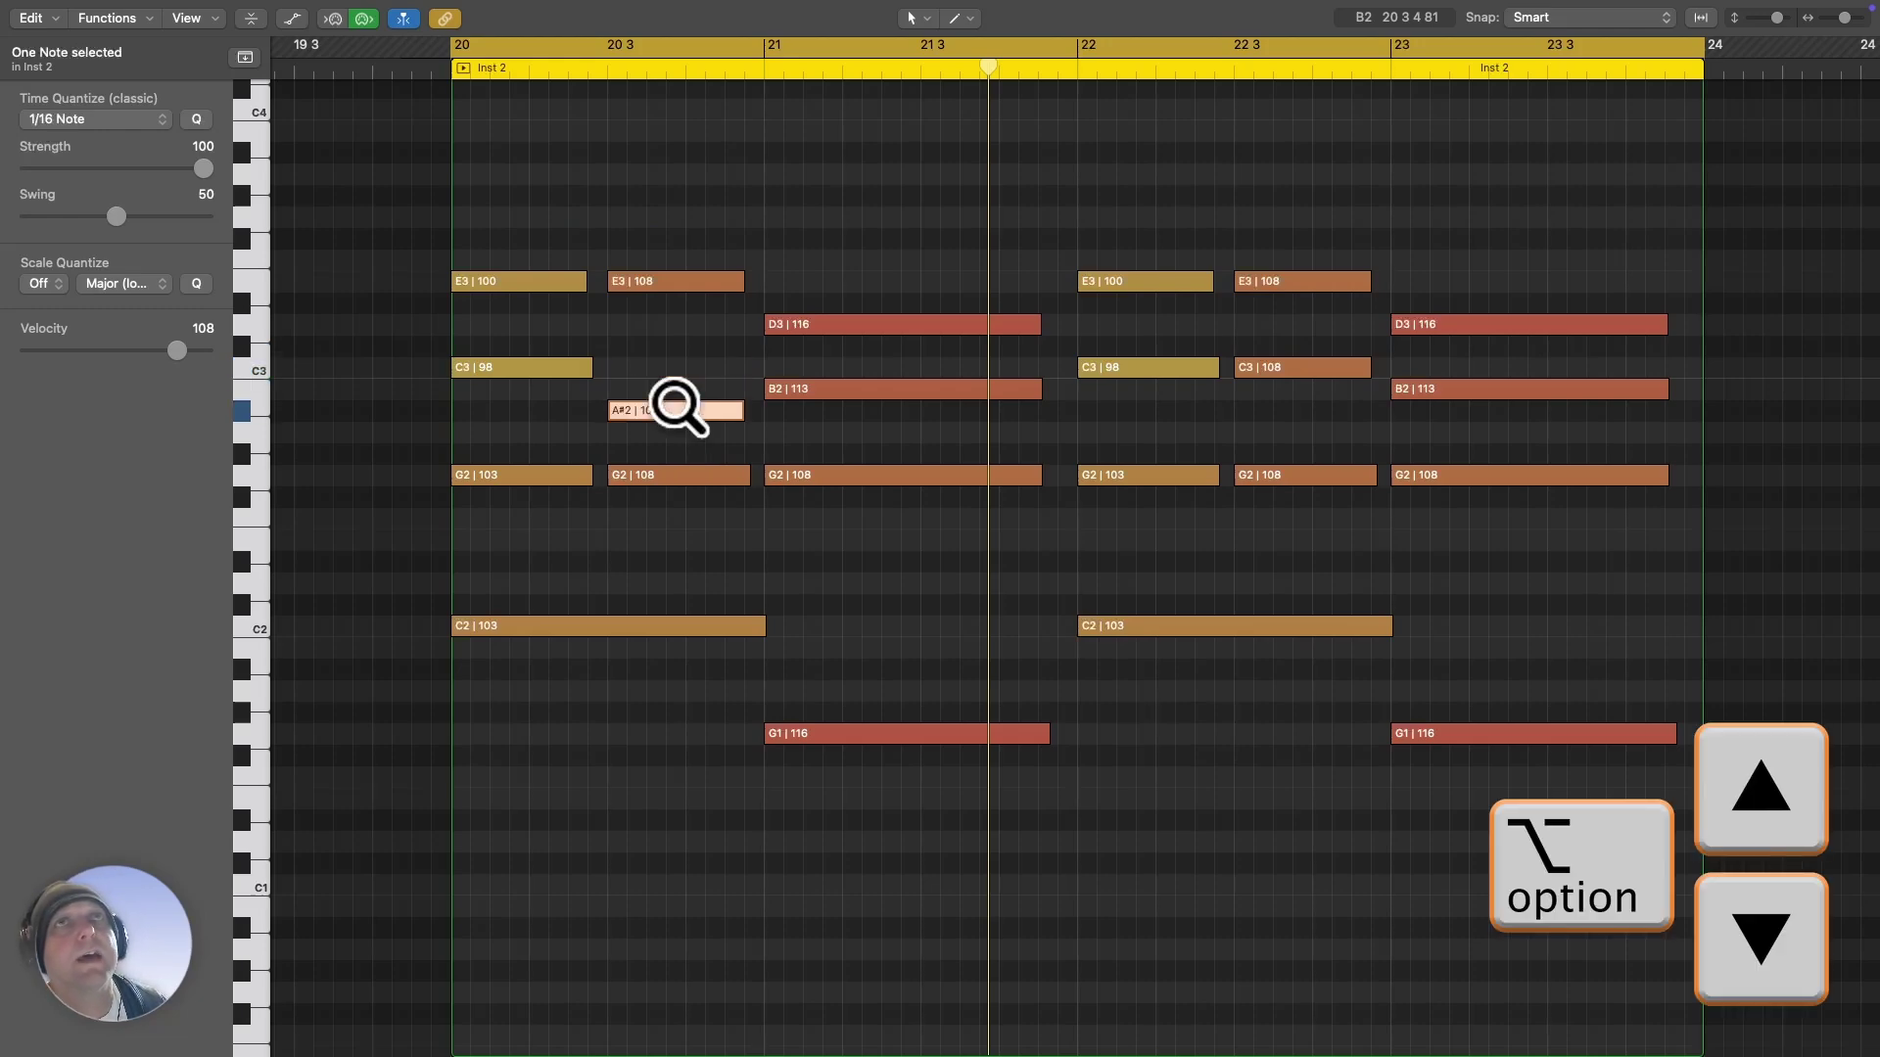
key("alt+Up")
key("alt+Up")
key("alt+Up")
key("alt+Down")
key("alt+Down")
key("alt+Down")
key("alt+Down")
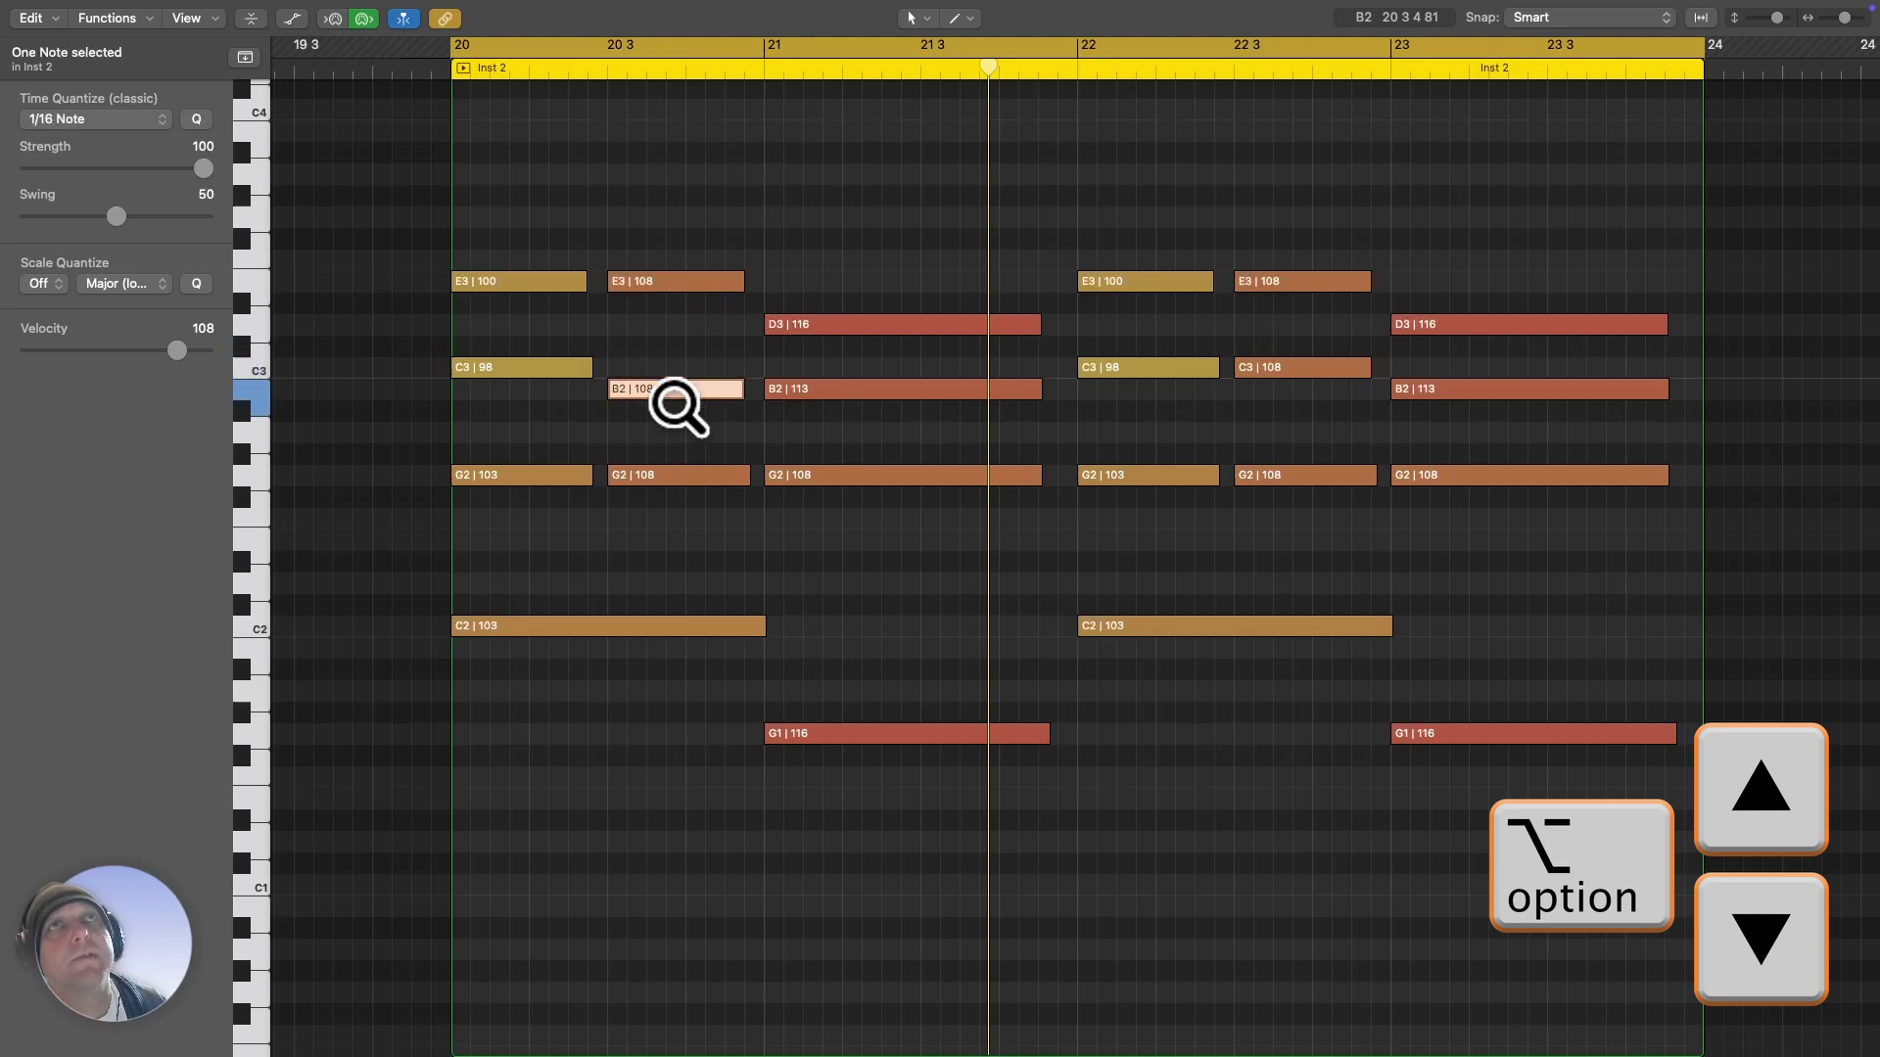
key("space")
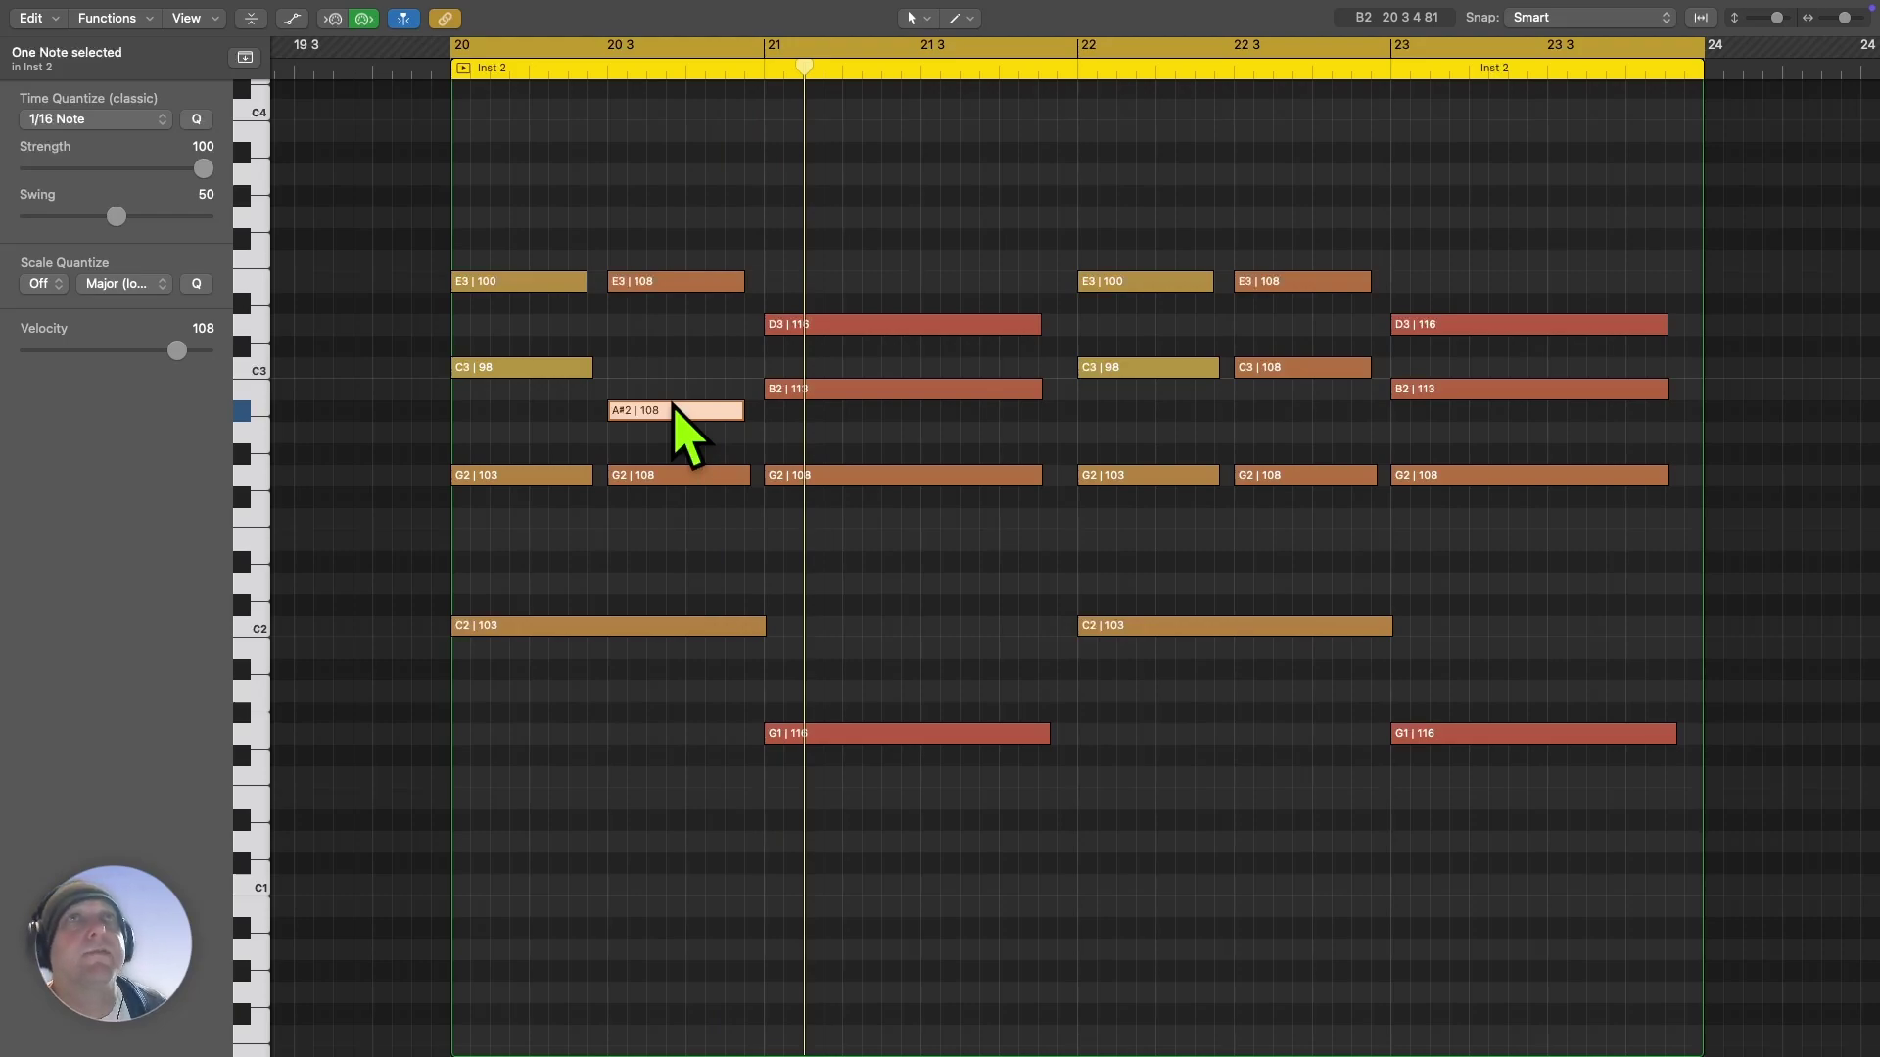
- Transpose the G2 note at bar 21 up an octave to G3, then replay from bar 20
left_click(869, 476)
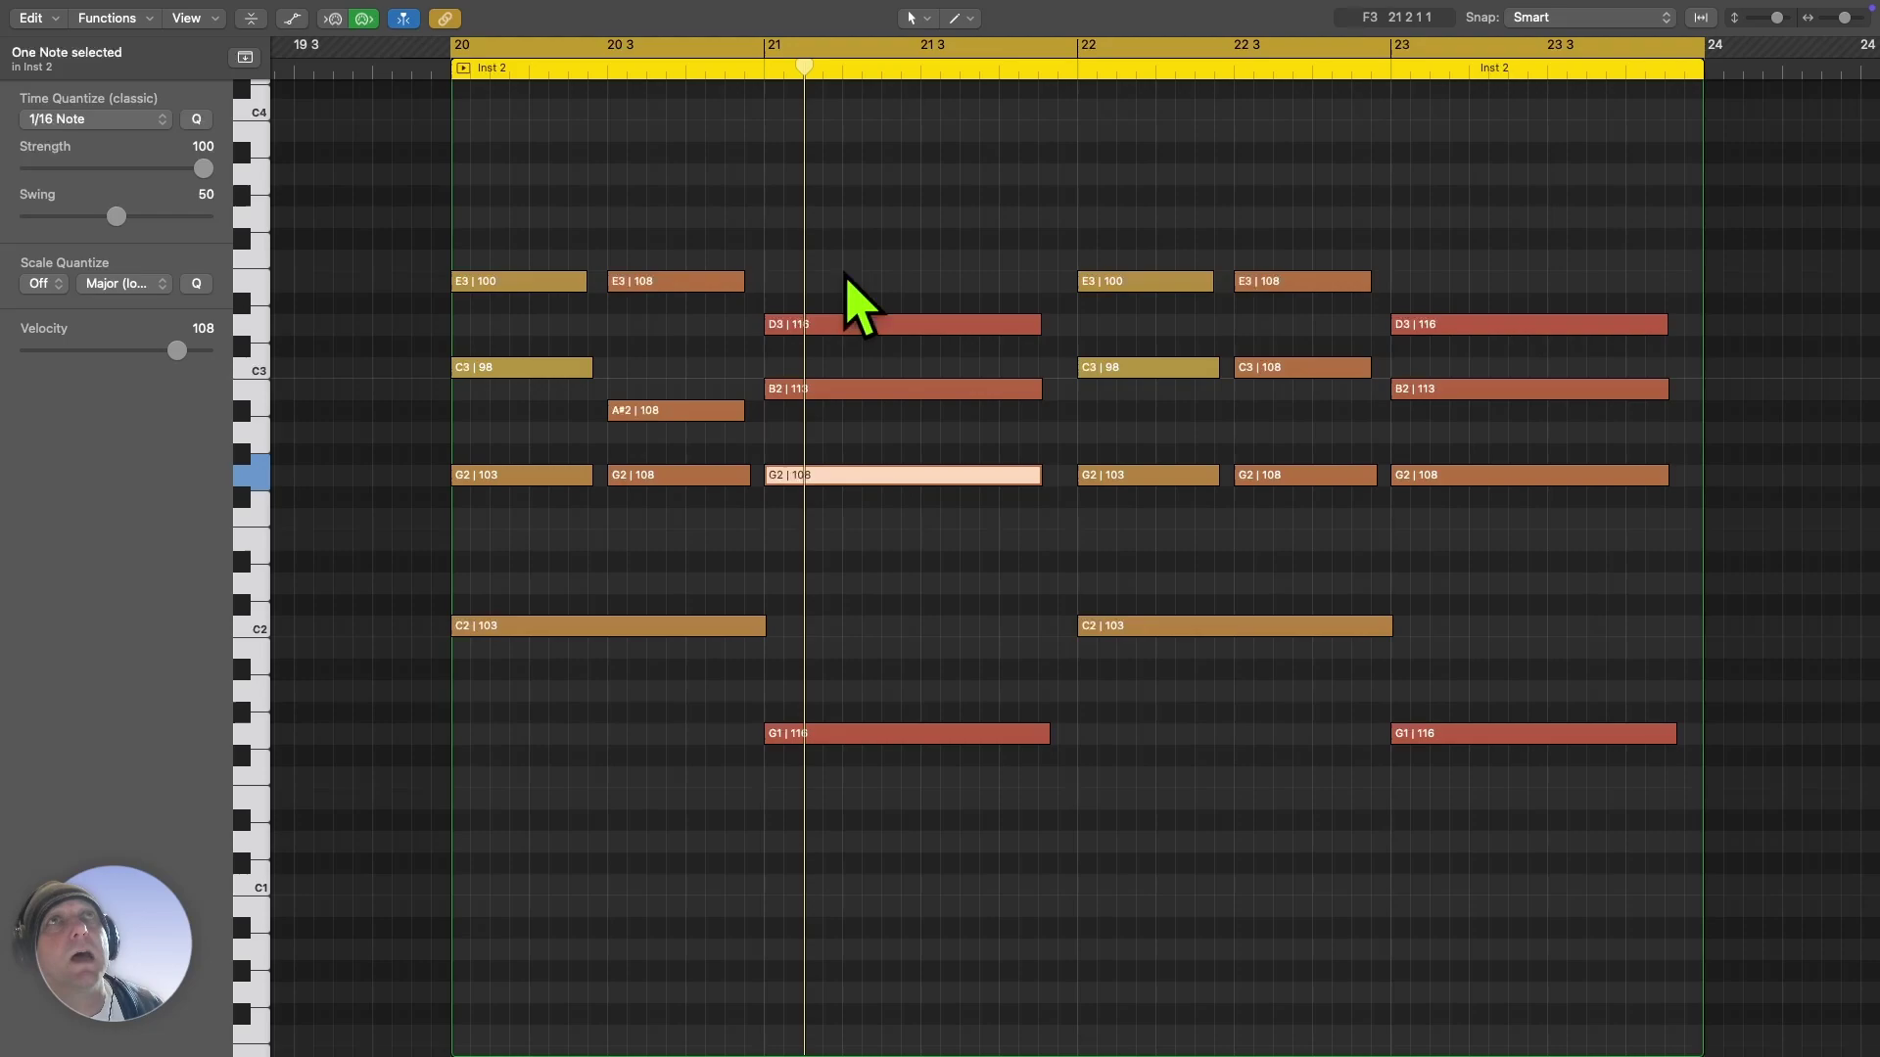
left_click_drag(830, 480, 832, 219)
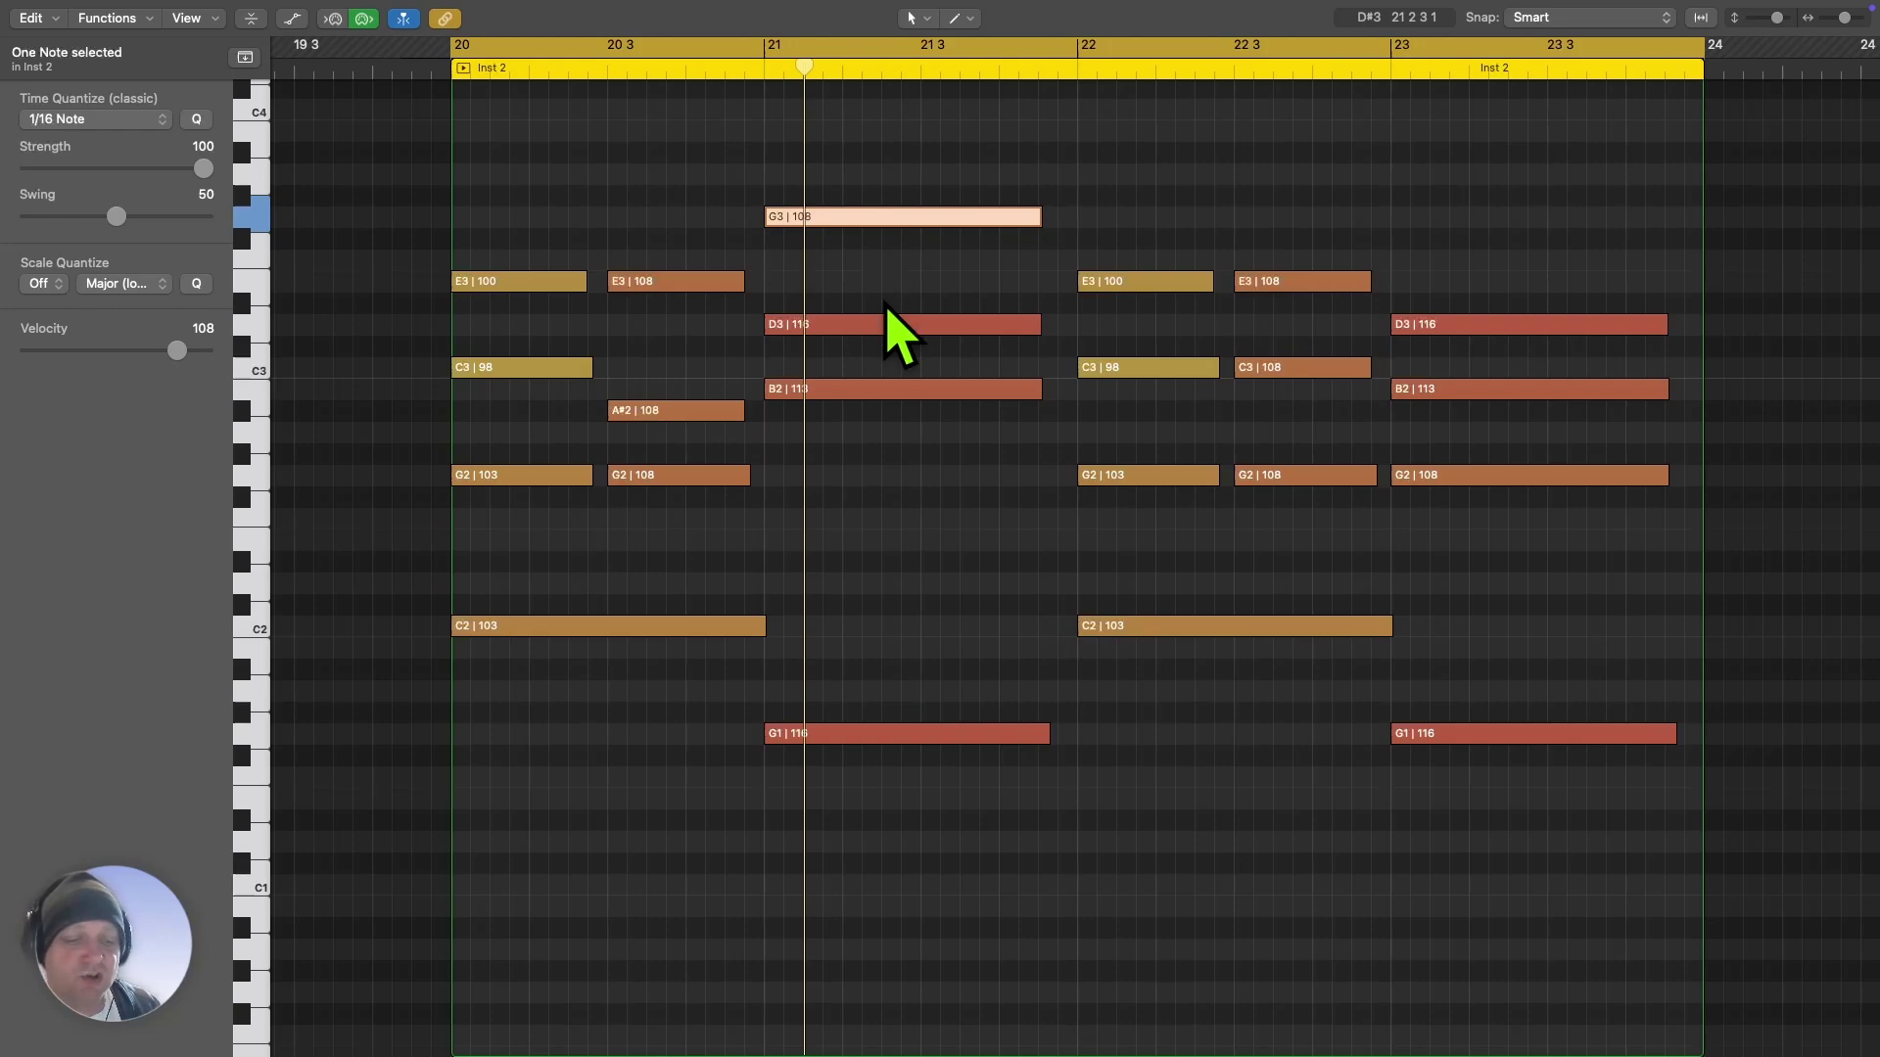
key("alt+shift+Down")
left_click(872, 509)
left_click(866, 475)
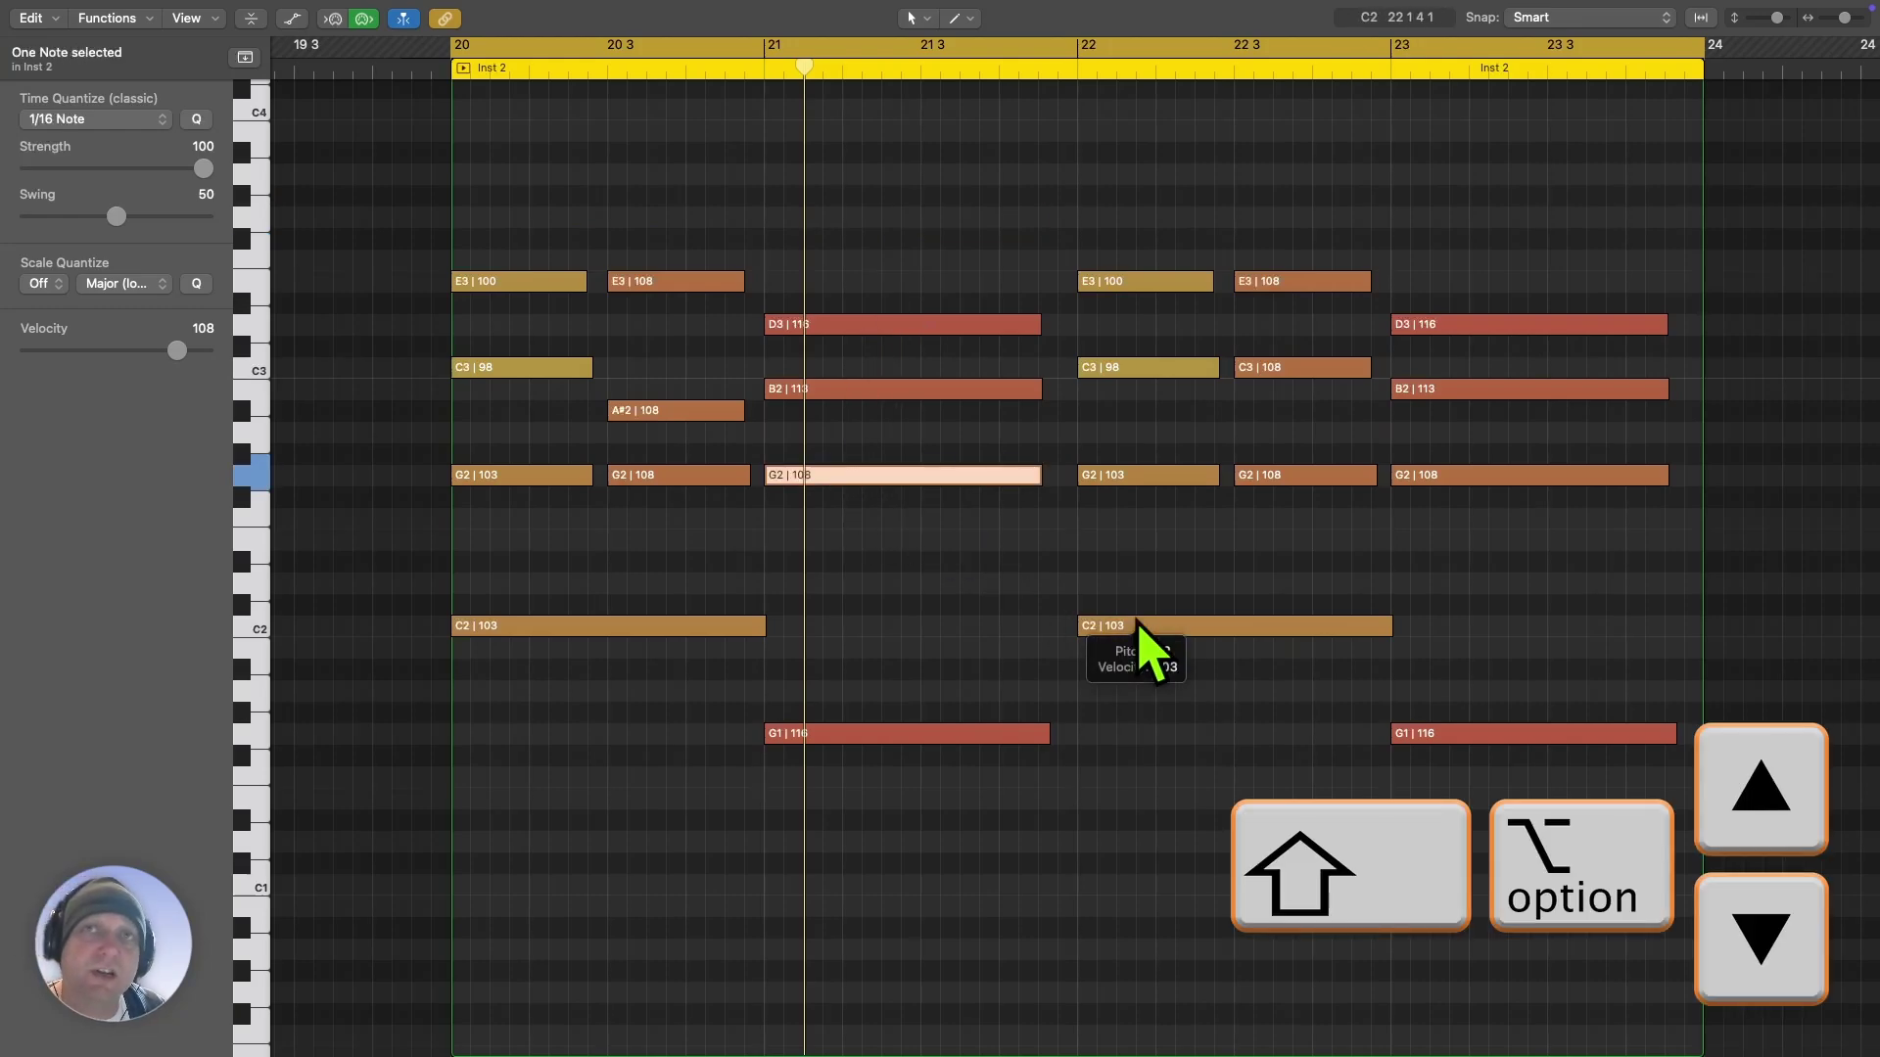
key("alt+shift+Up")
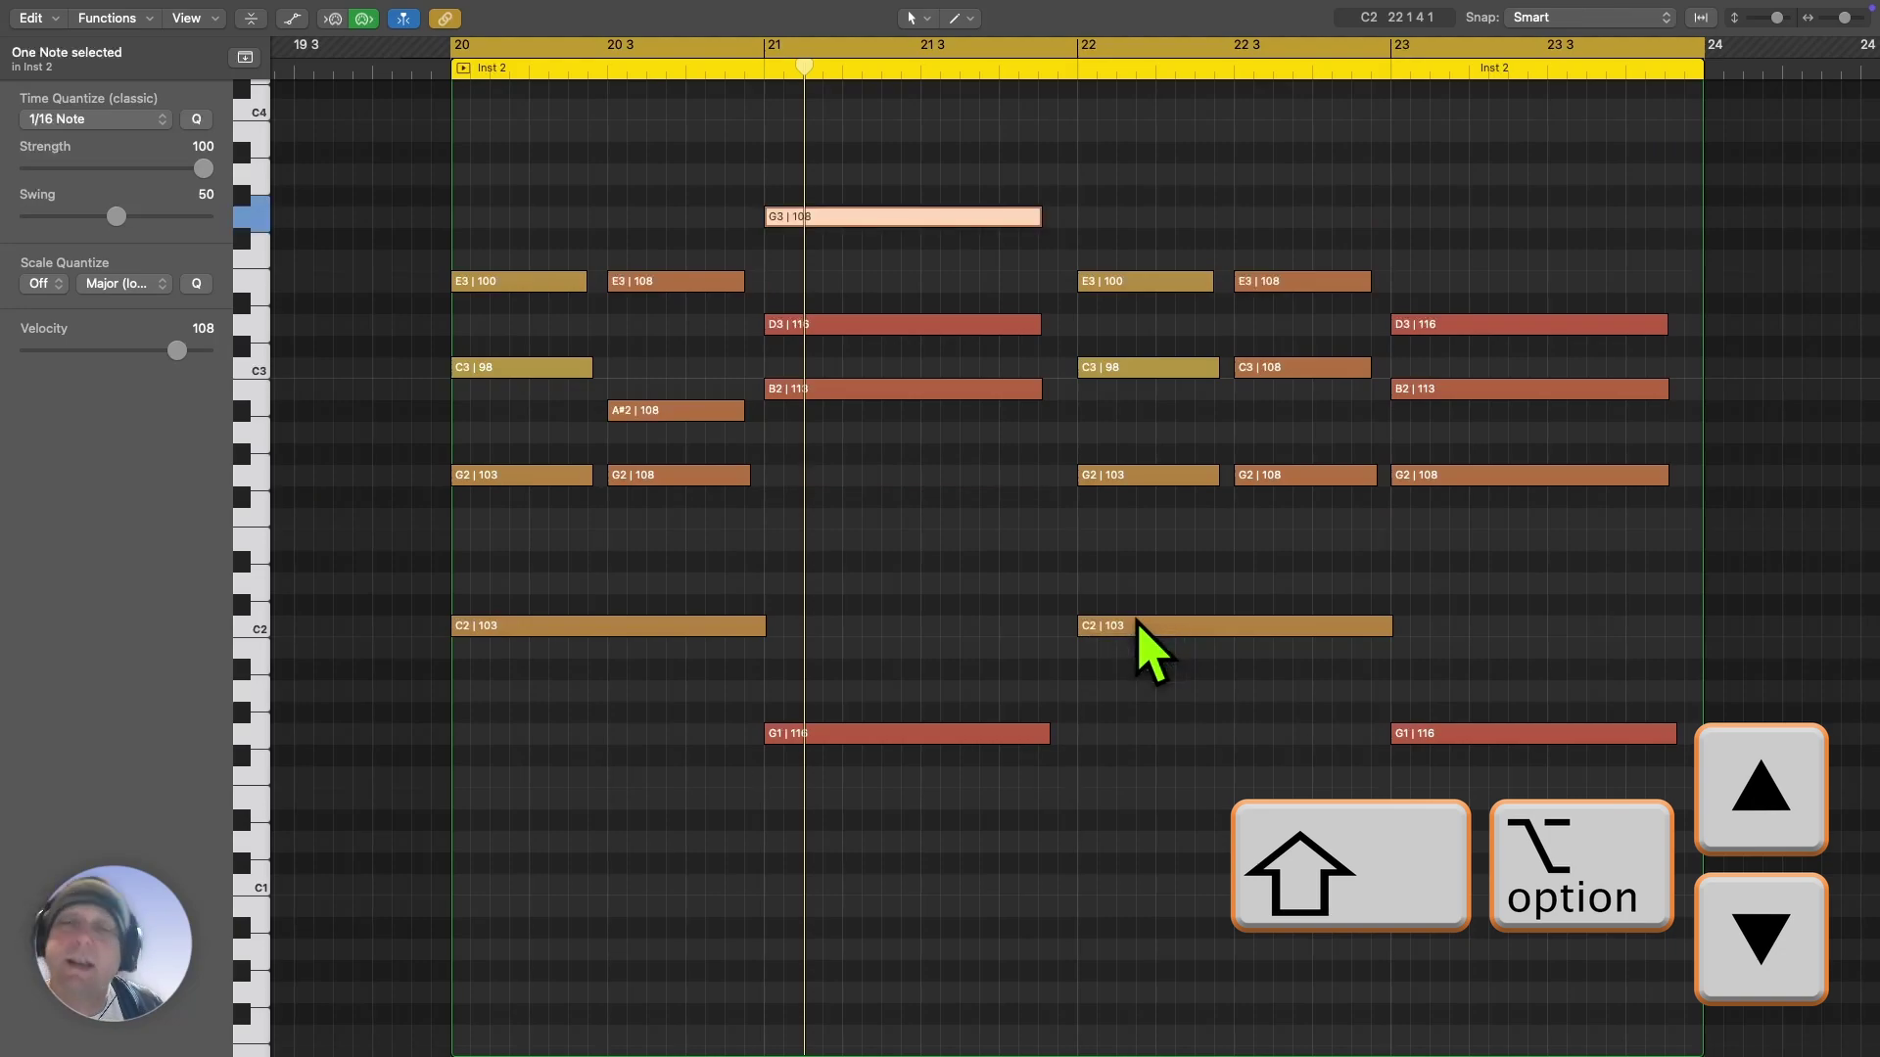
key("space")
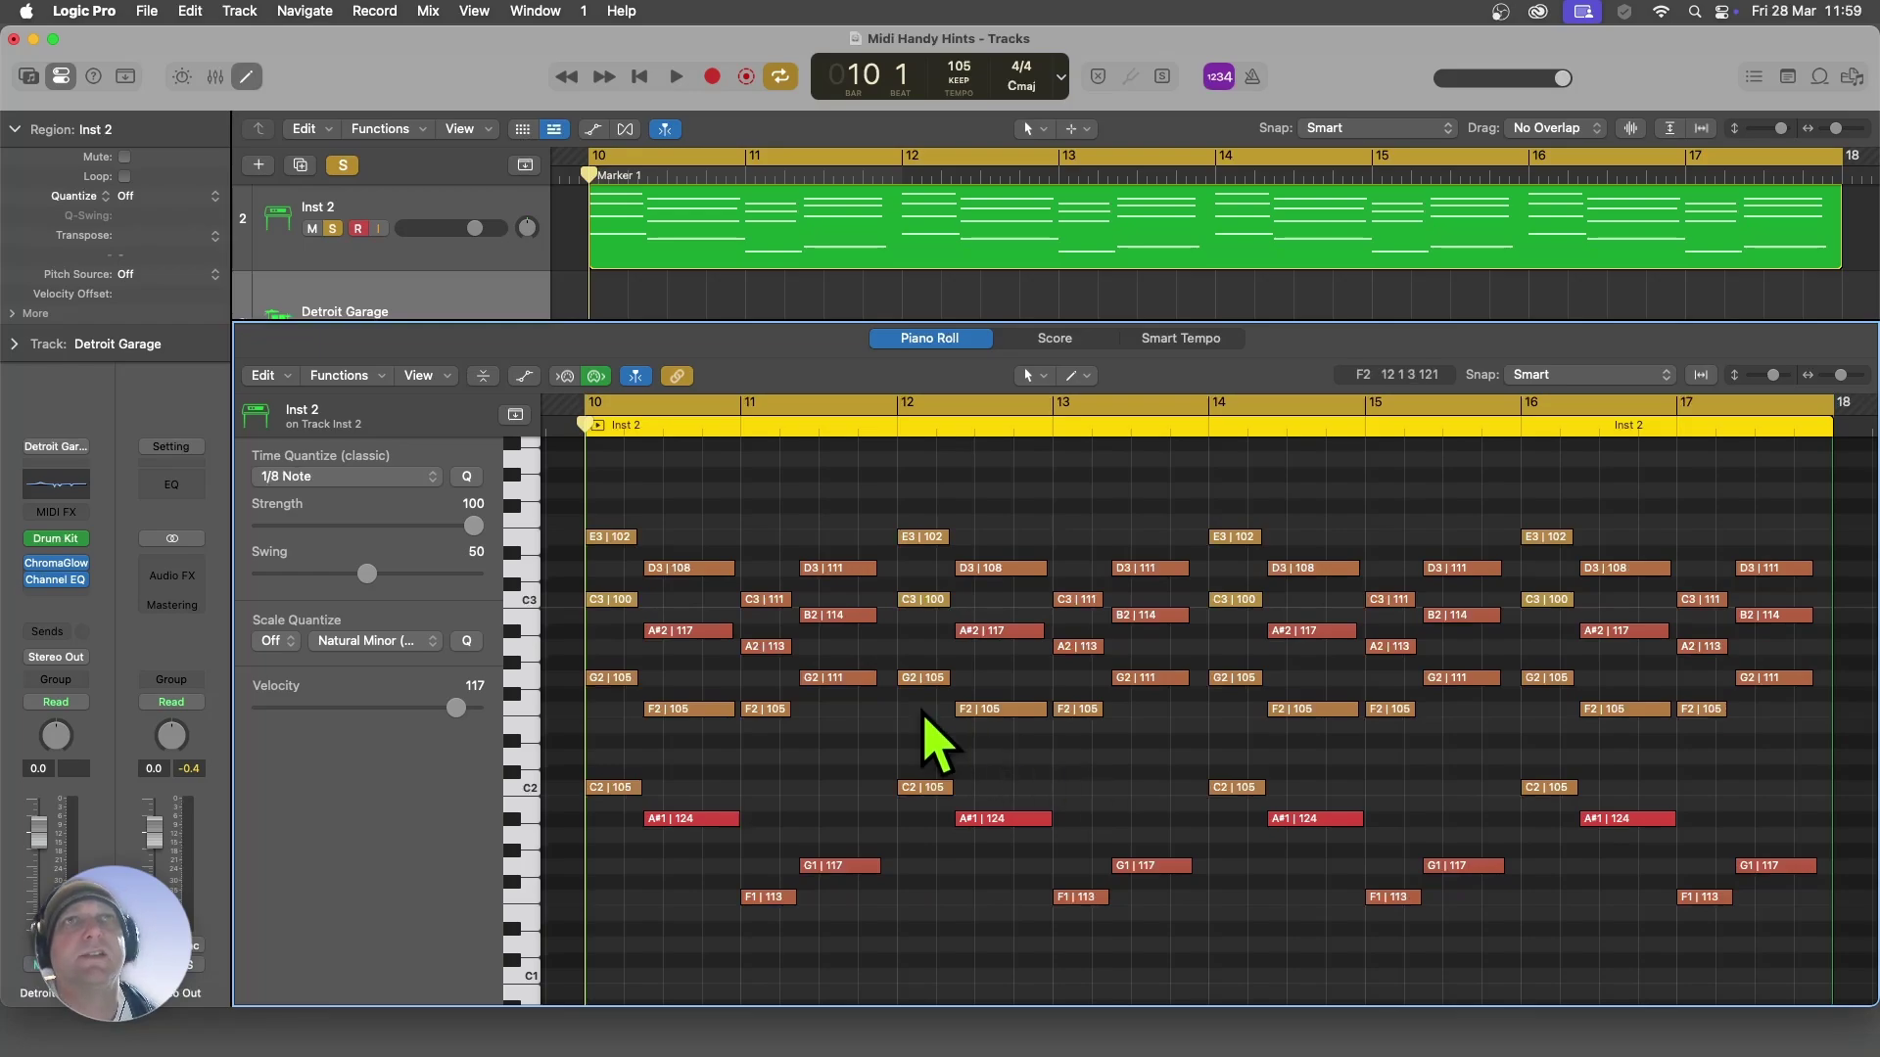
- Play and stop the Inst 2 region across bars 10–17, then try dragging the B2 note at bar 15 lower
key("space")
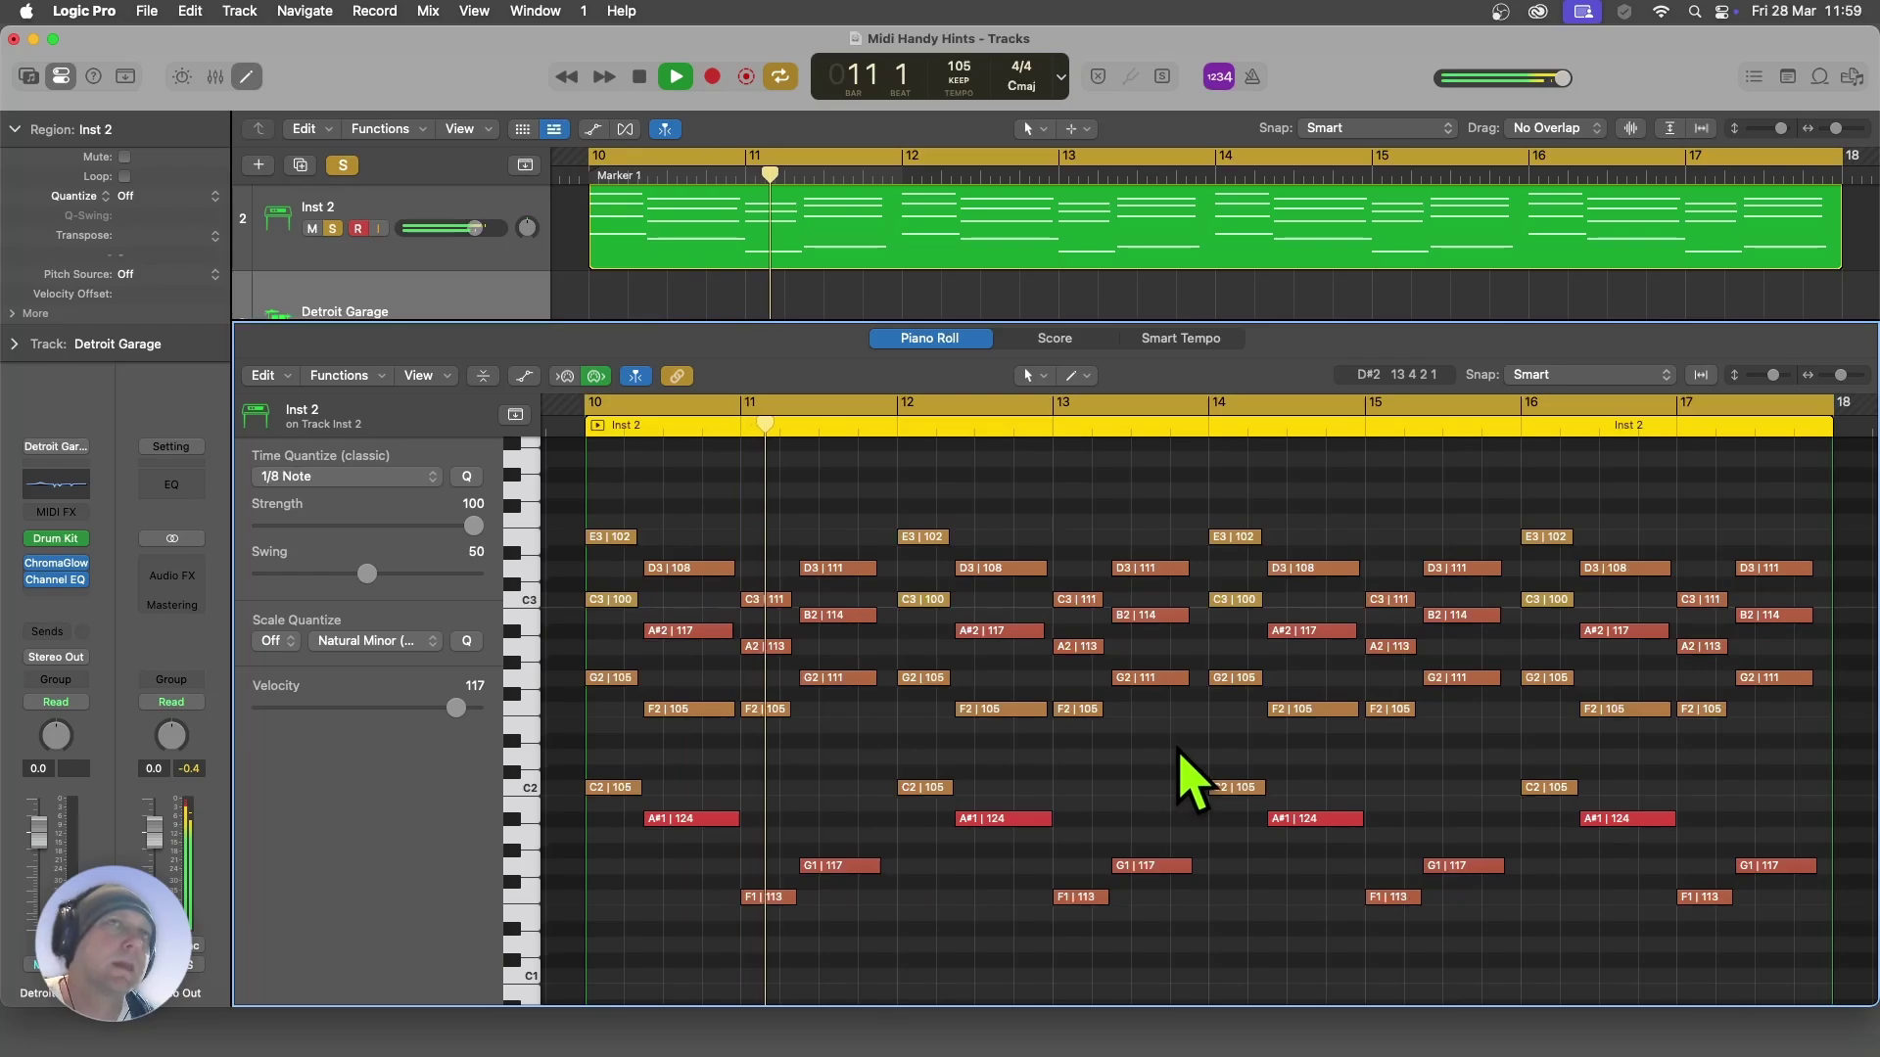
key("space")
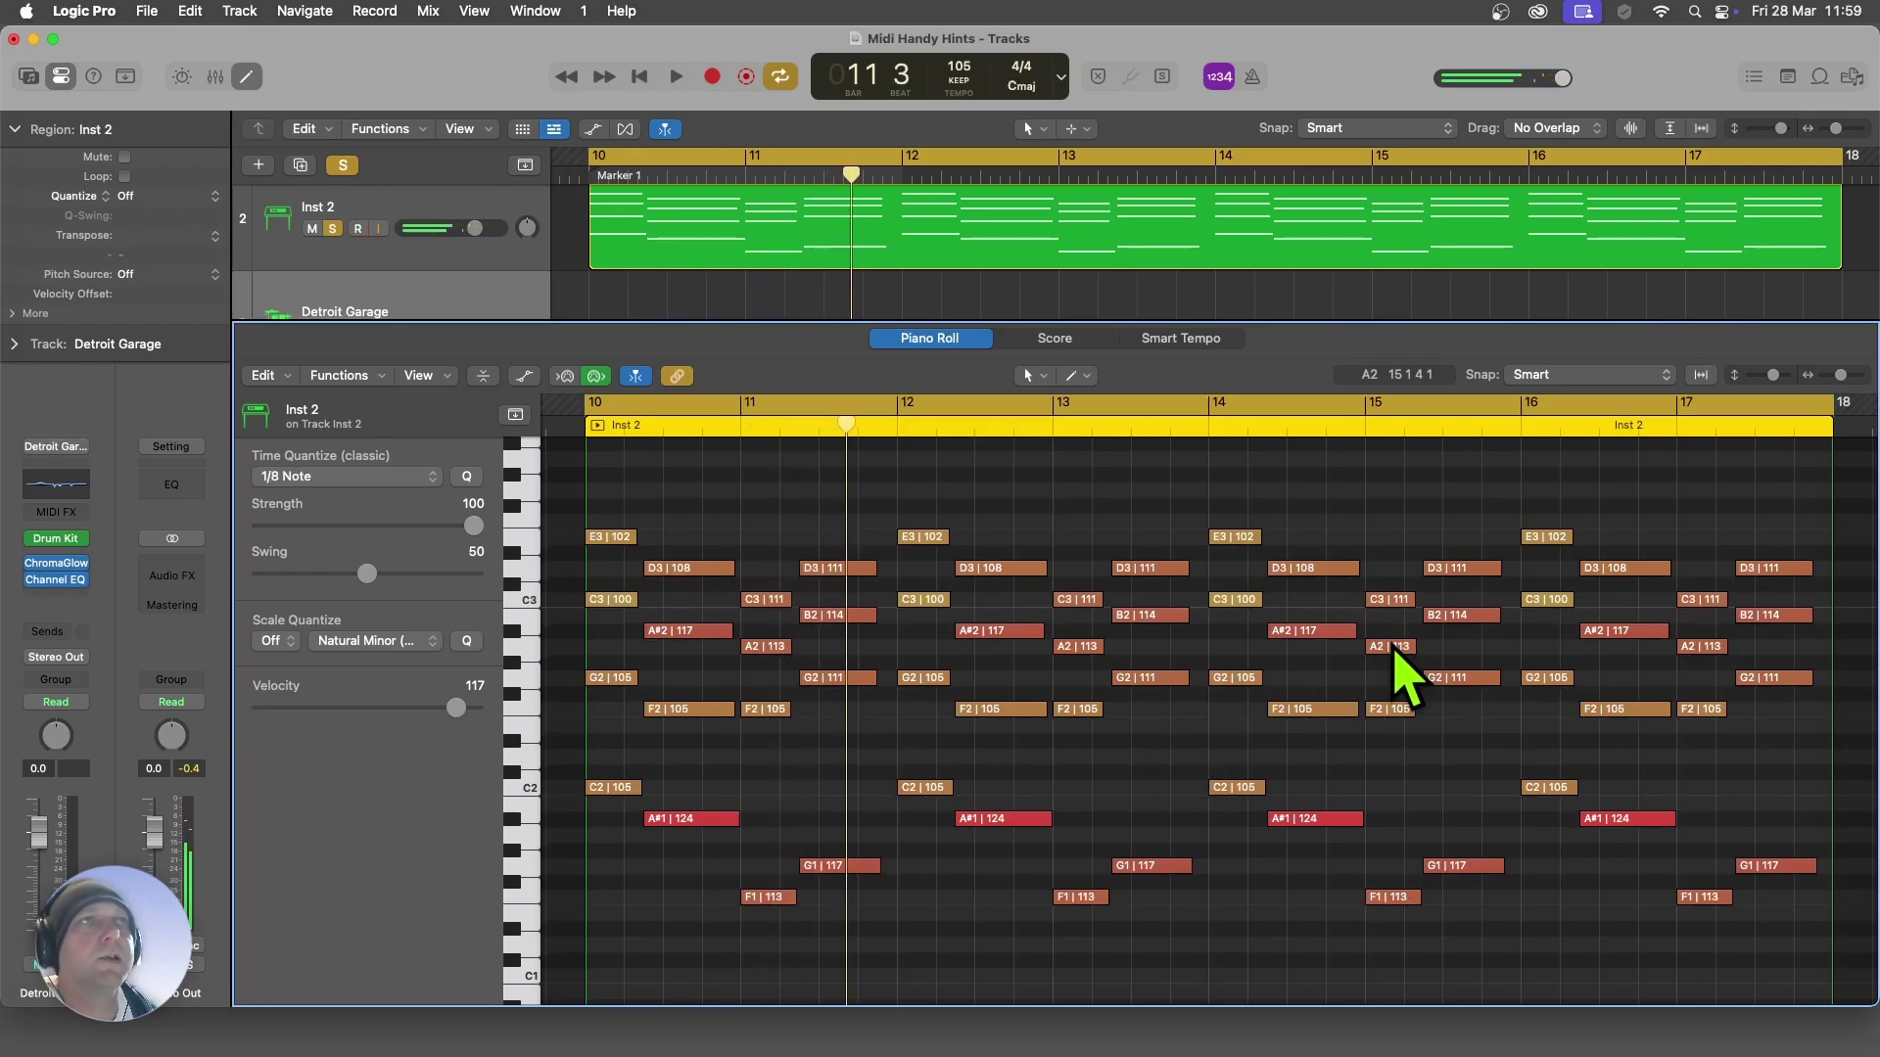
mouse_move(1457, 618)
left_mouse_down()
mouse_move(1459, 674)
mouse_move(1473, 663)
mouse_move(1441, 631)
mouse_move(1459, 583)
mouse_move(1473, 642)
mouse_move(1464, 617)
left_mouse_up()
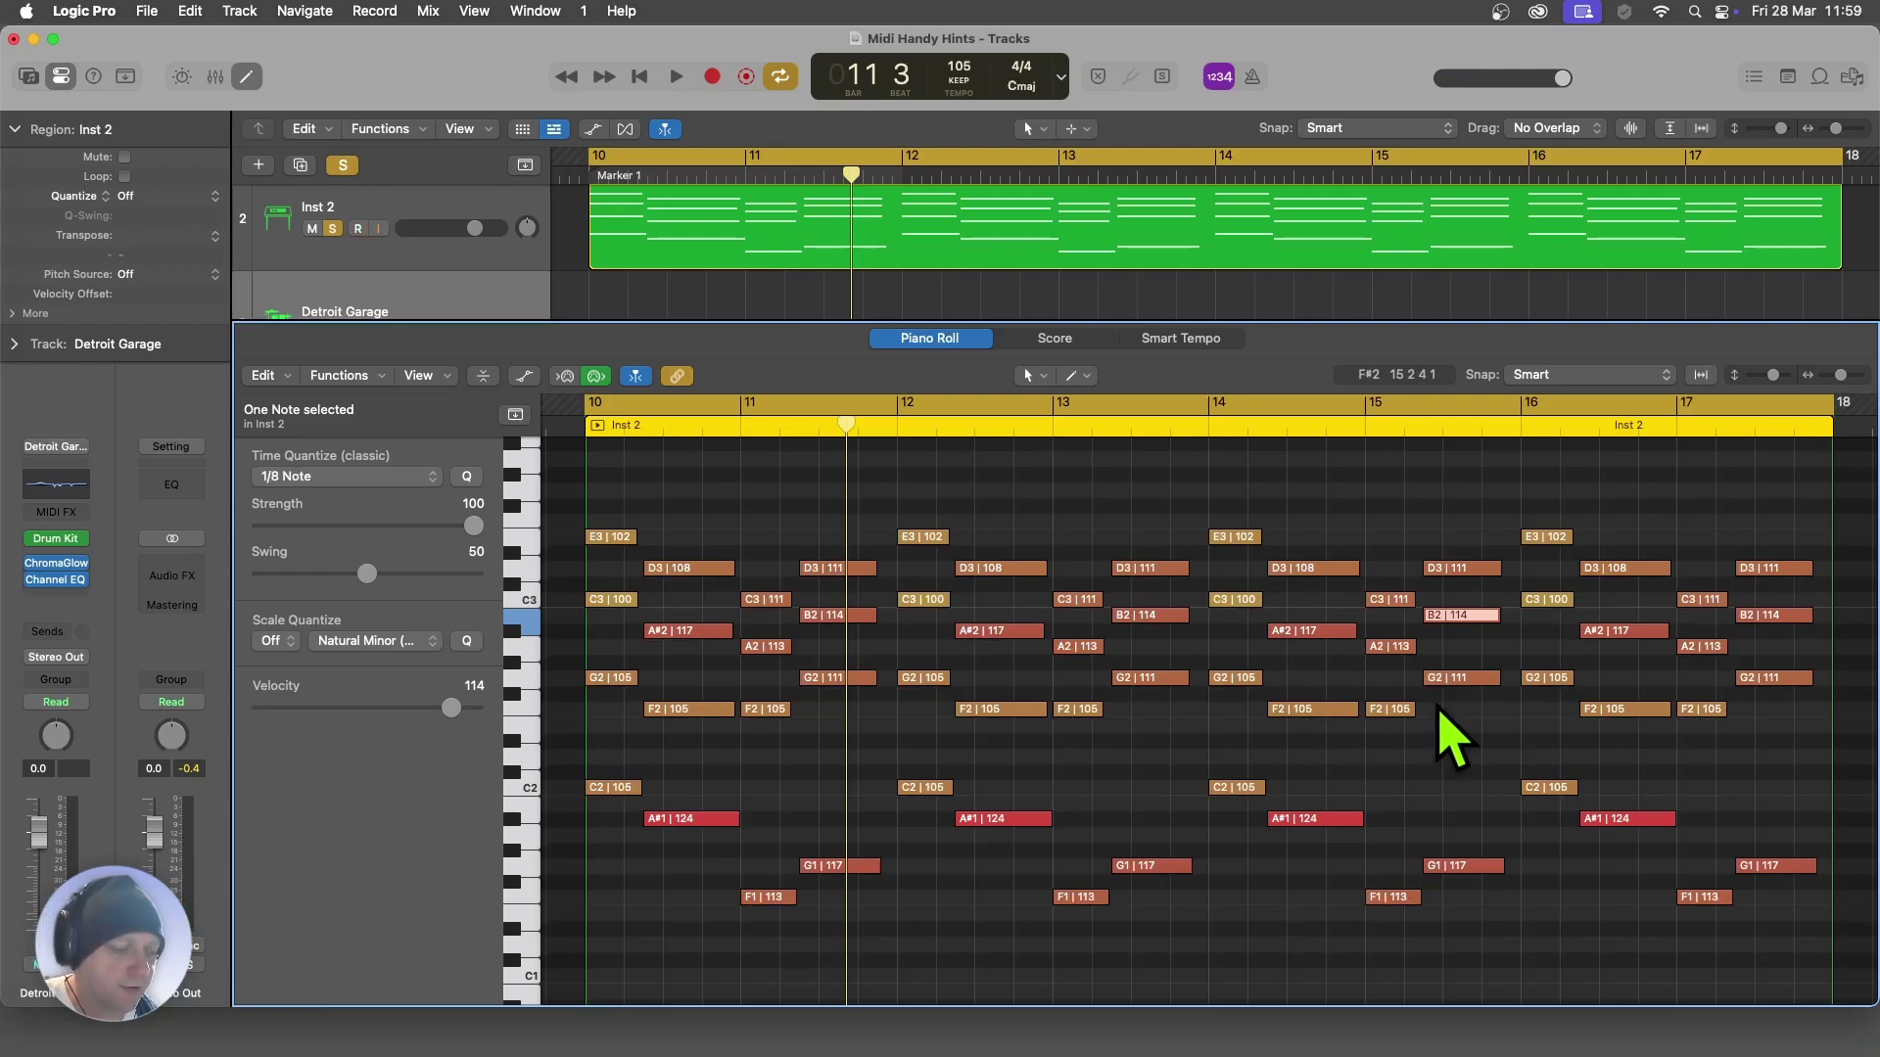
- In Settings > Editing, enable Limit Dragging to One Direction for Piano Roll and Score Editor, then close
key("super+comma")
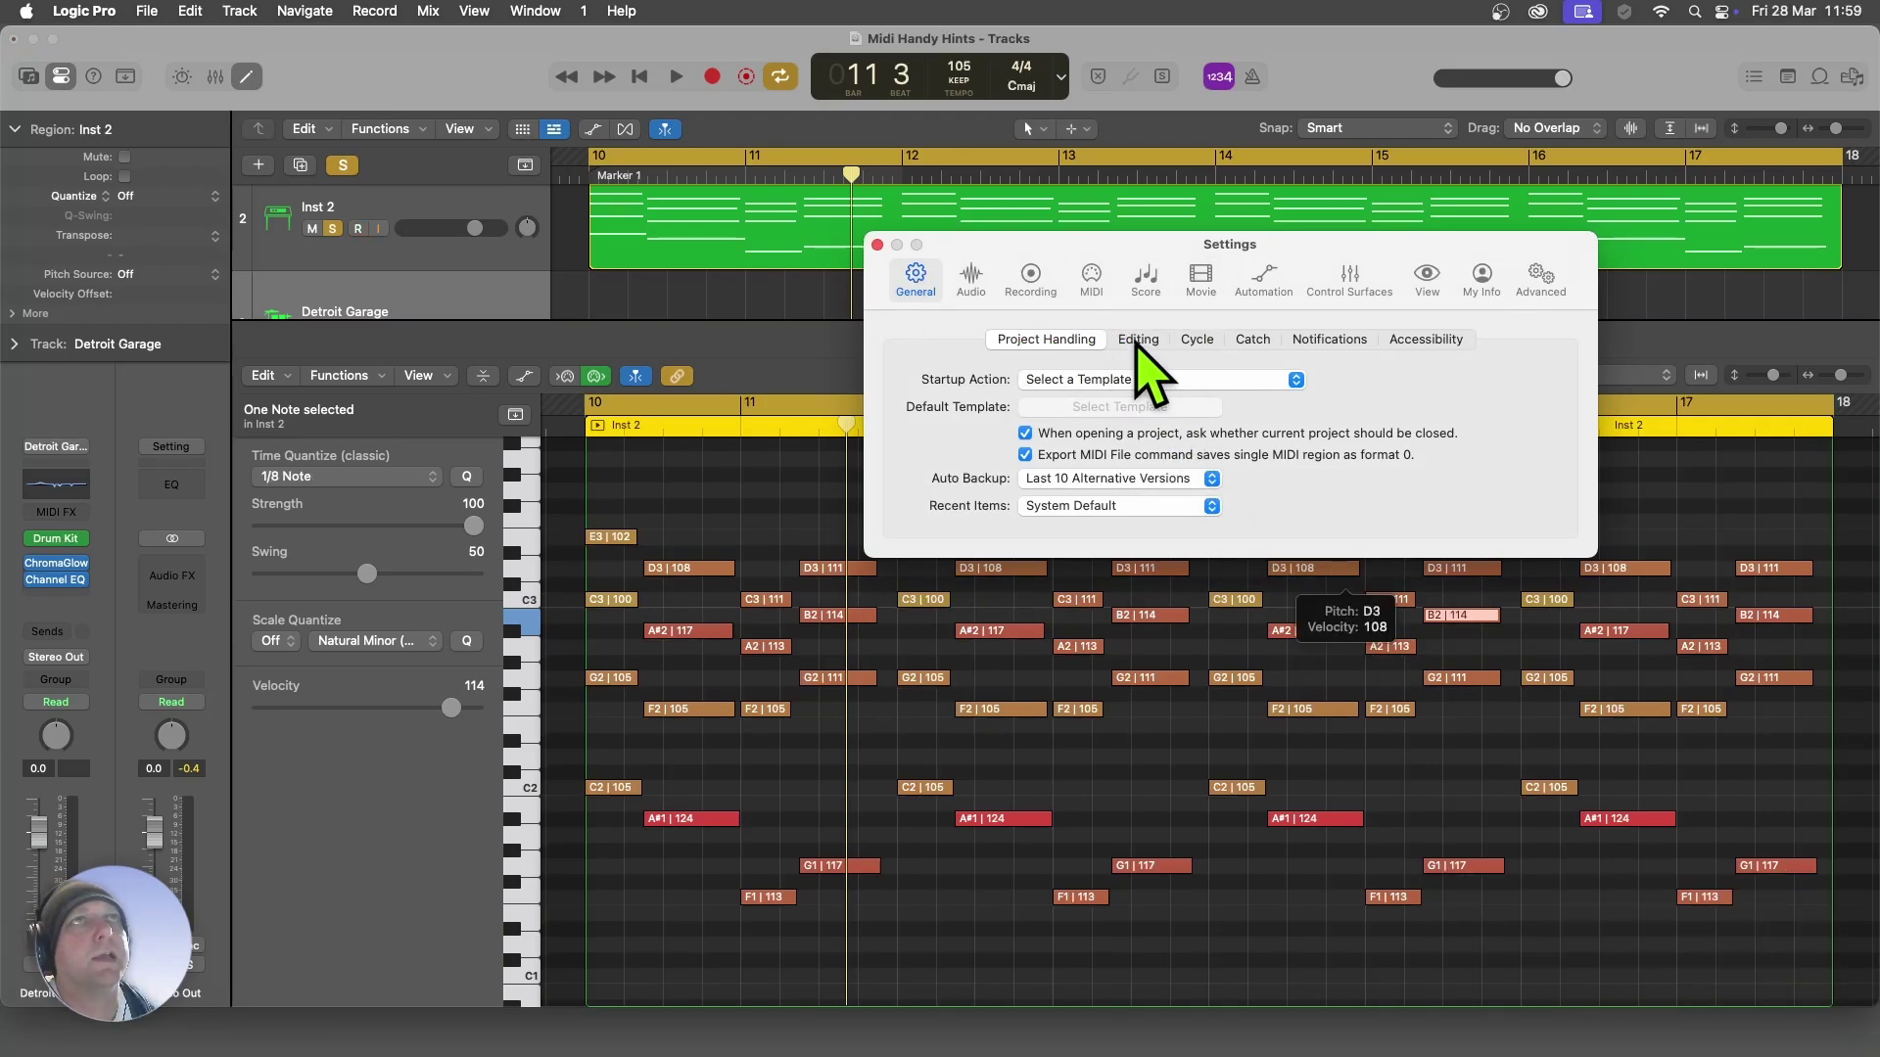
left_click(1138, 339)
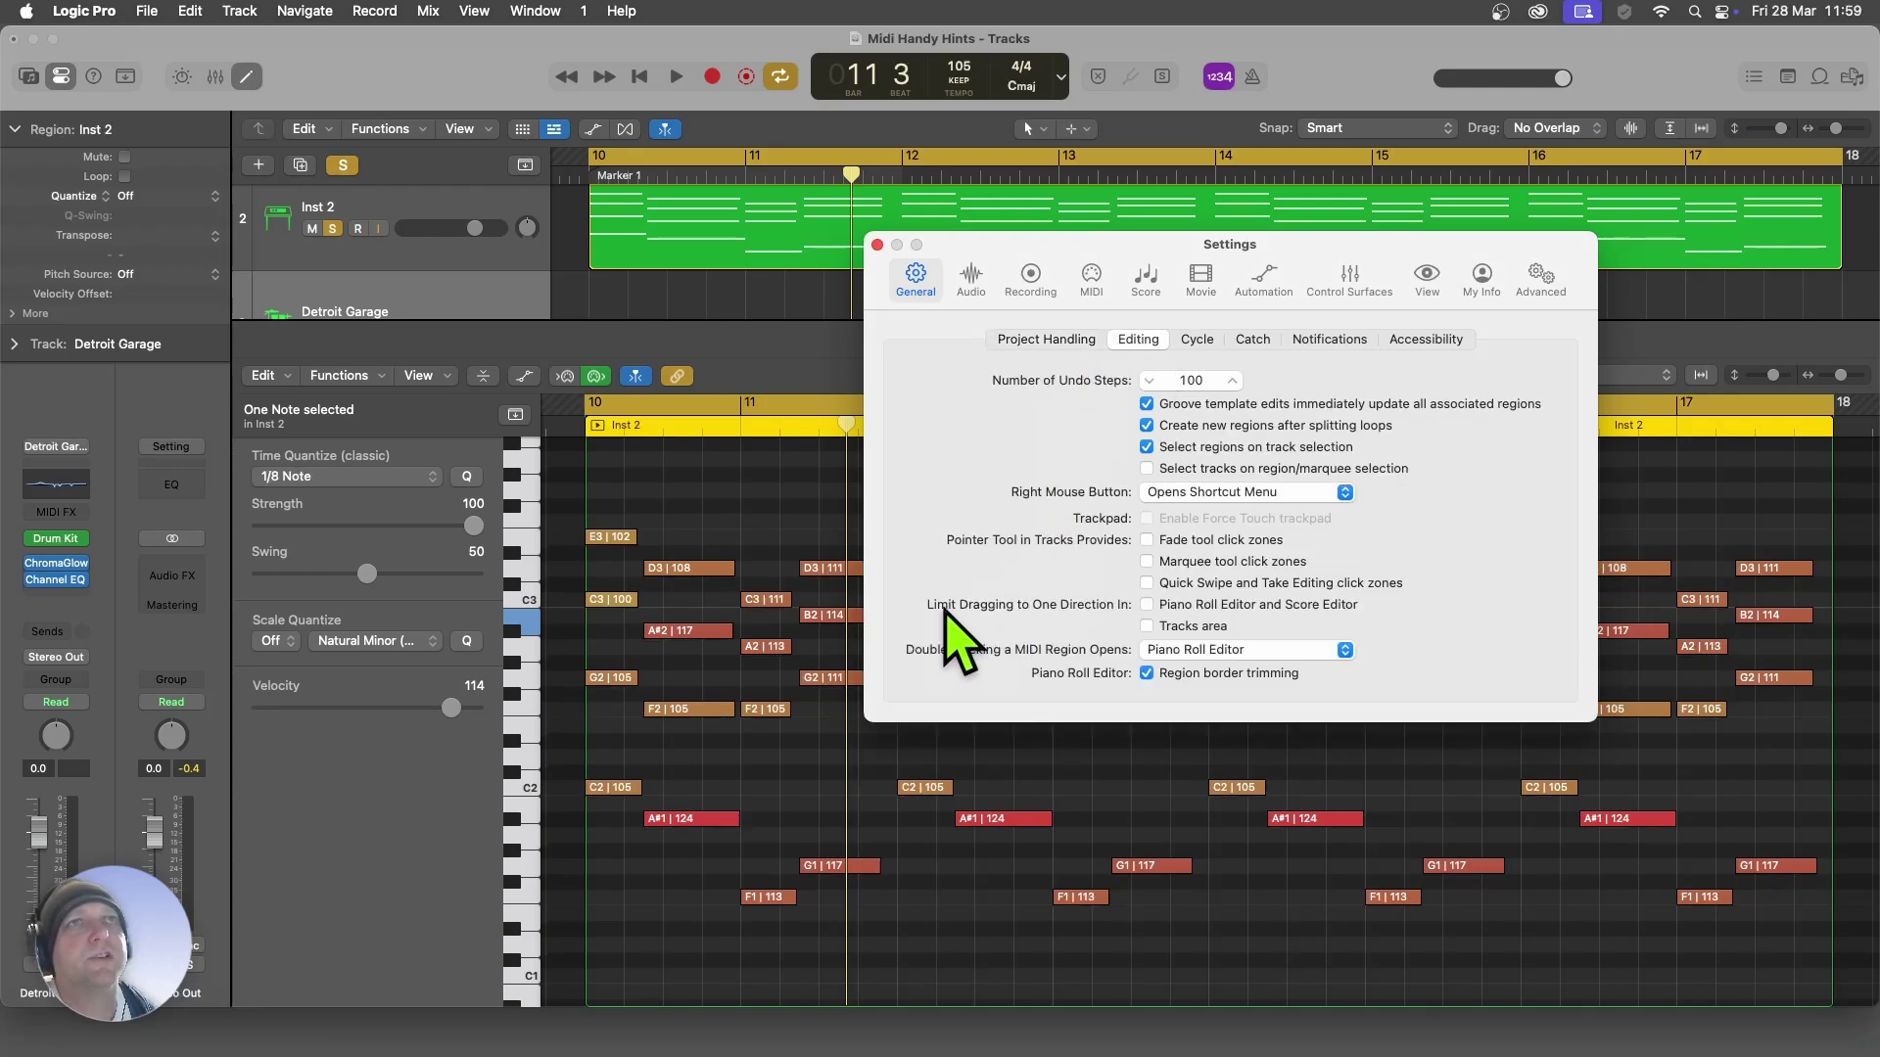
mouse_move(955, 609)
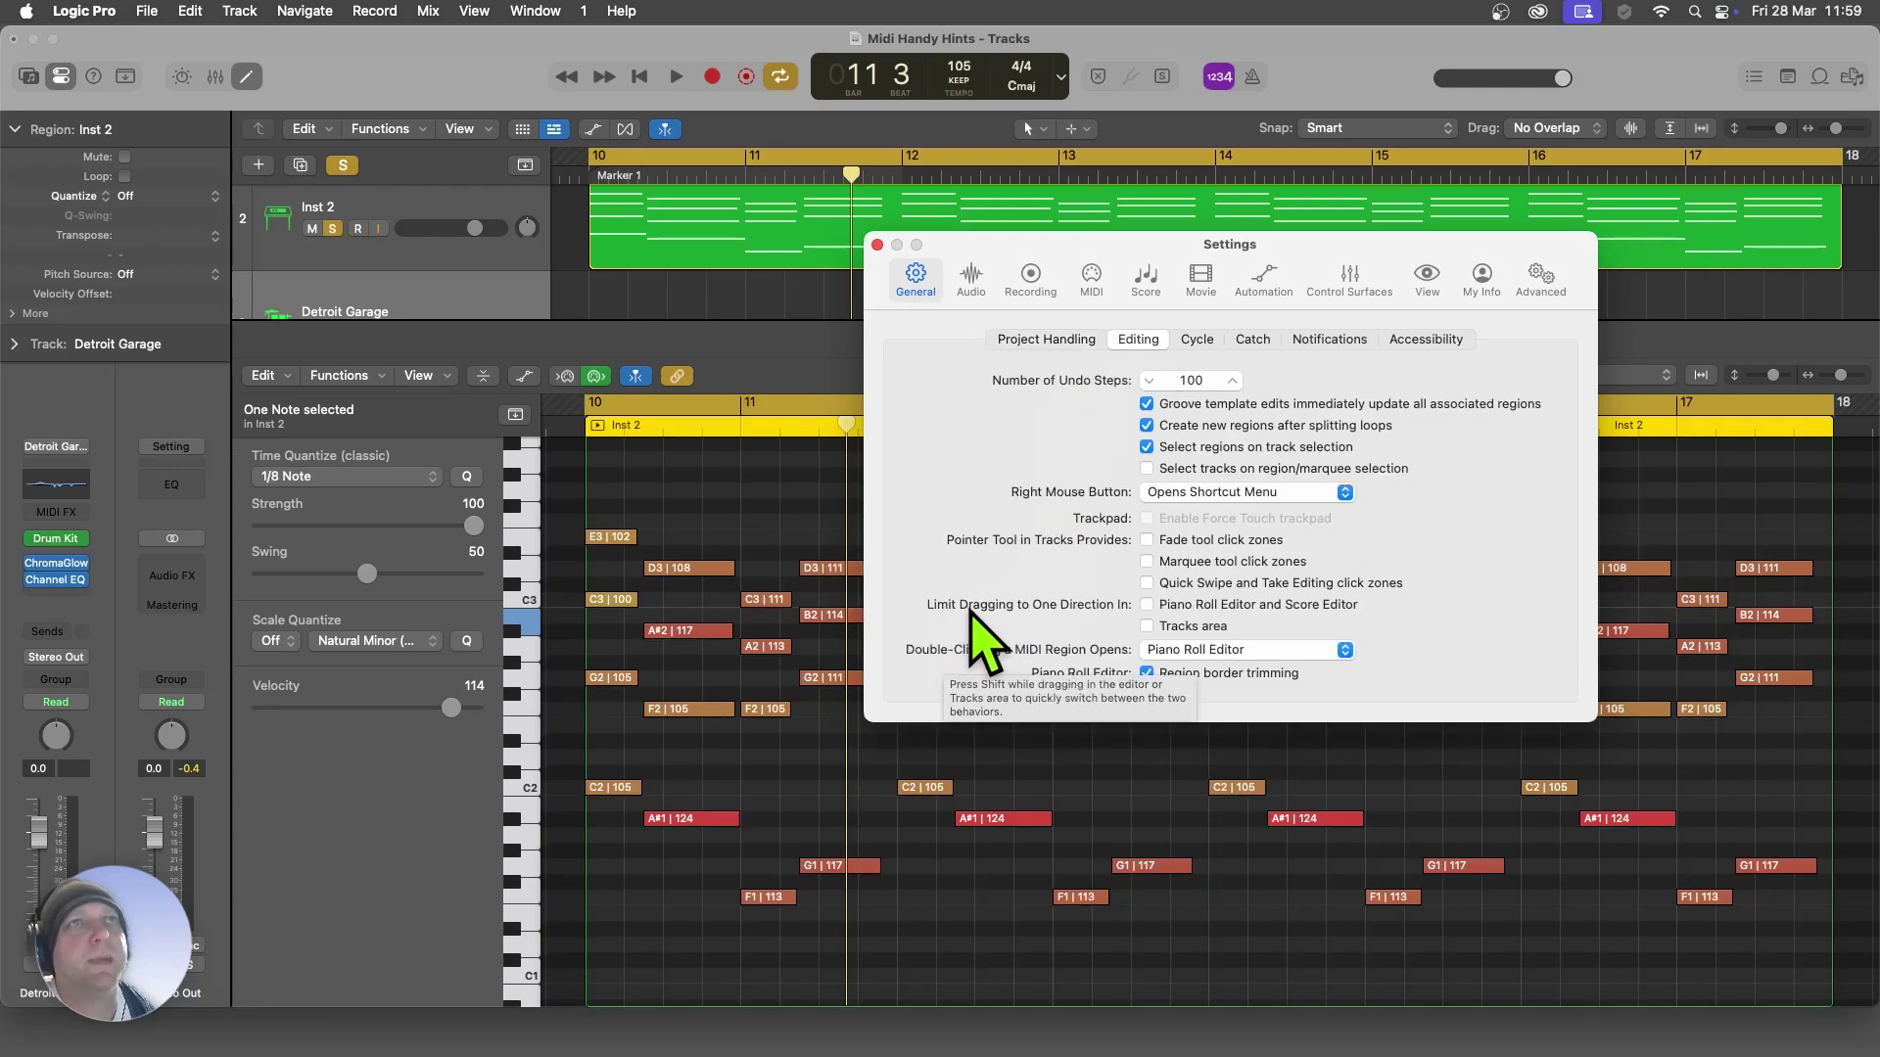
left_click(1170, 606)
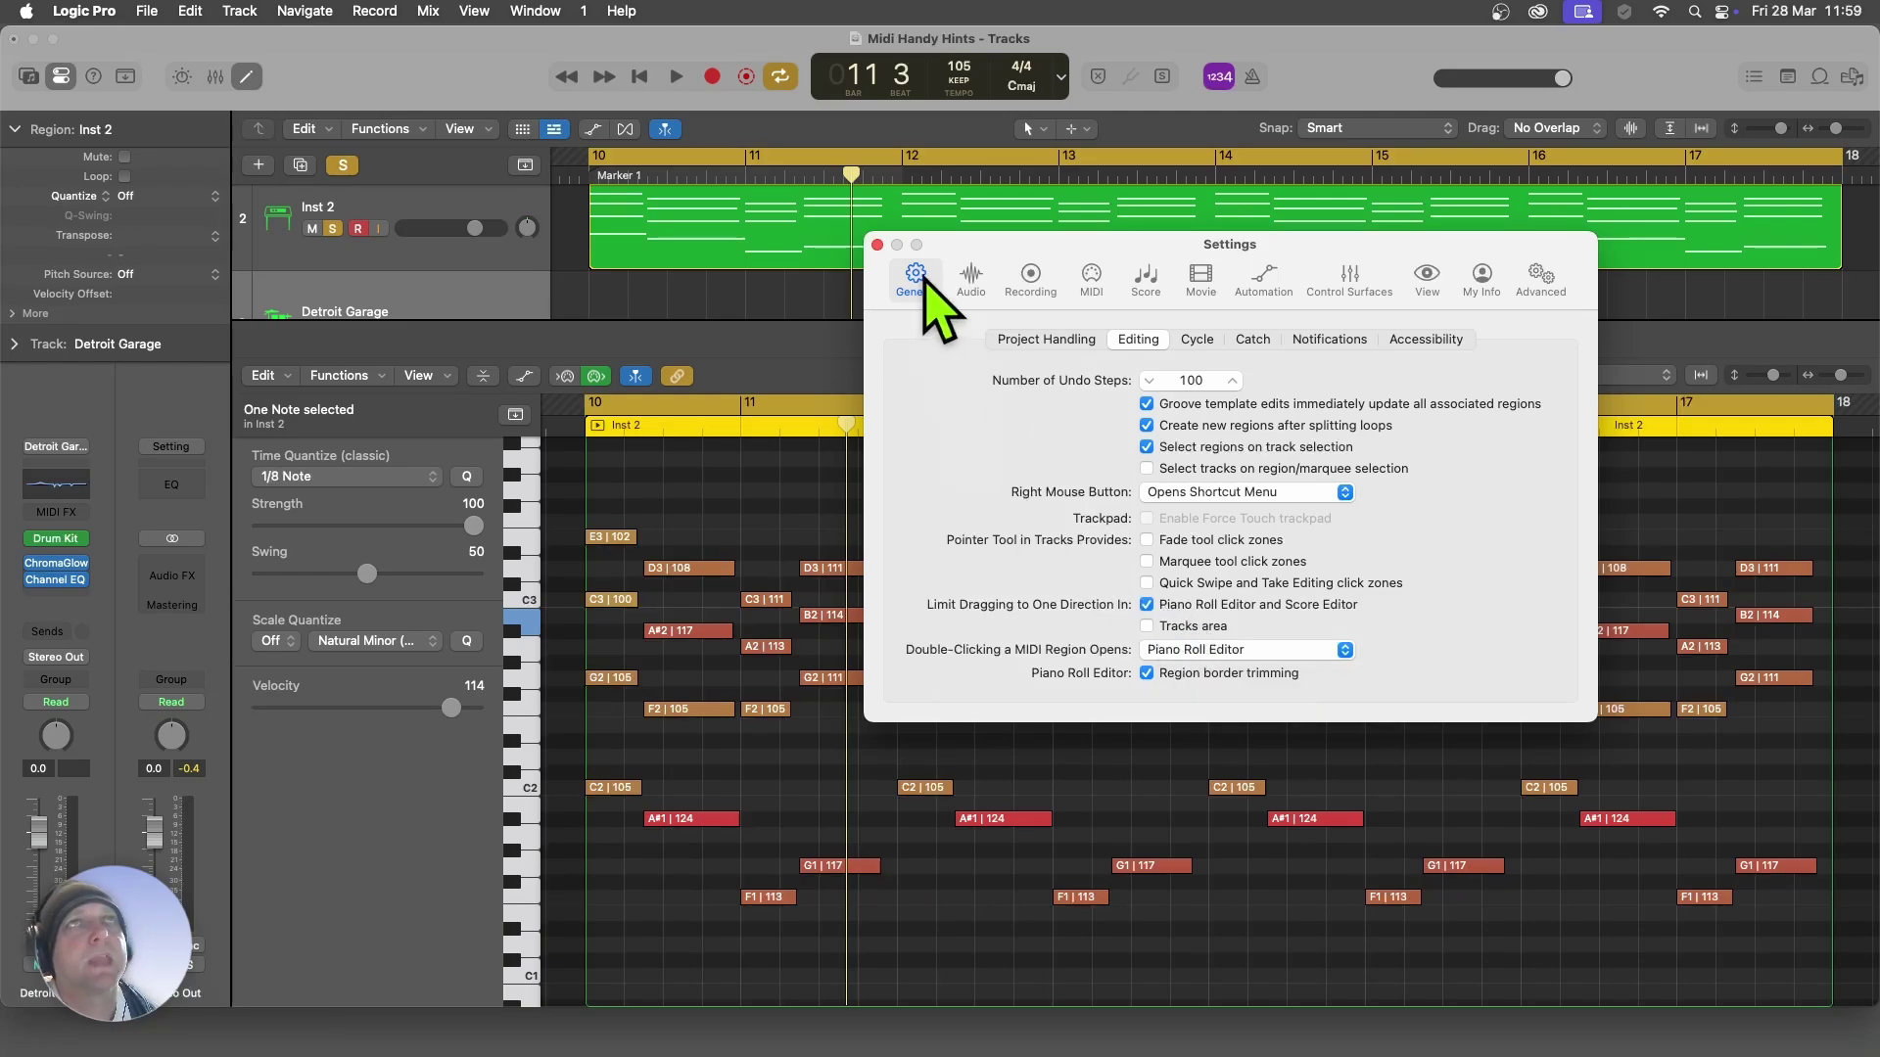
left_click(877, 245)
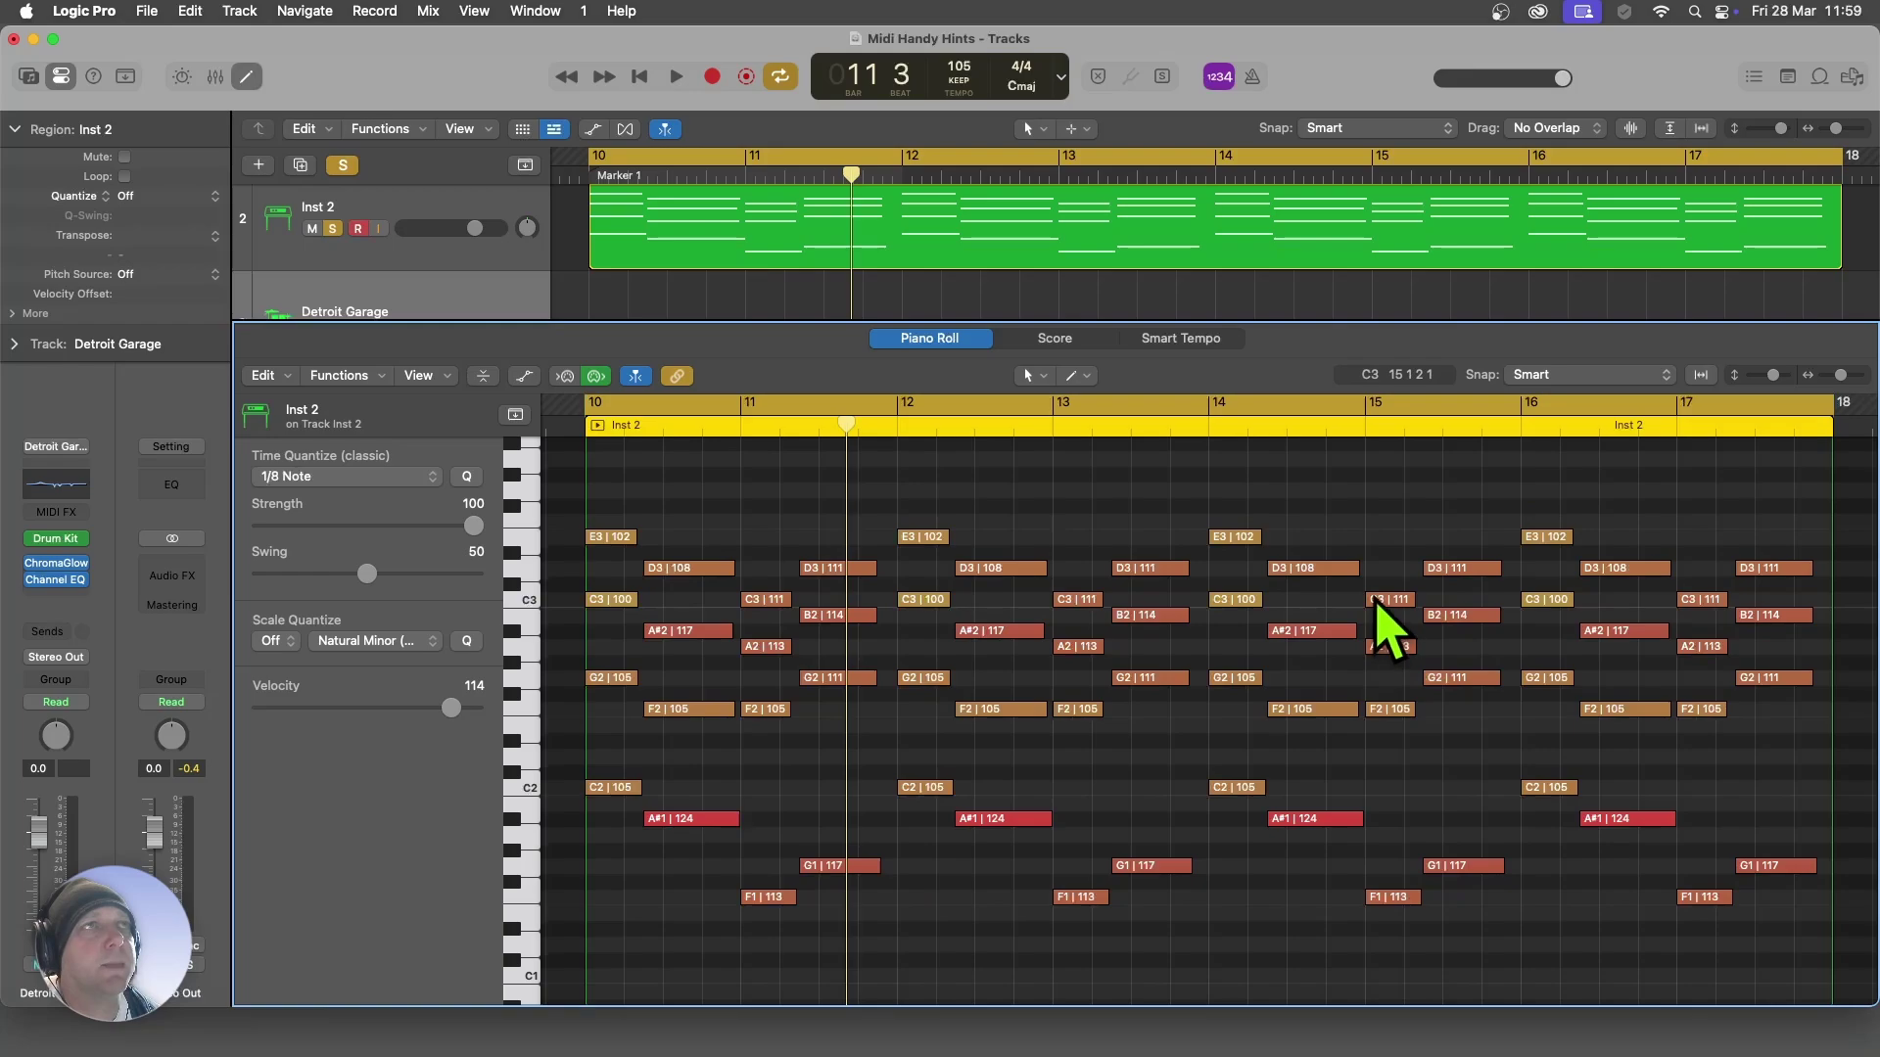
- Drag the C3 note near bar 15 slightly earlier in time, keeping its pitch
mouse_move(1398, 603)
left_mouse_down()
mouse_move(1369, 607)
mouse_move(1353, 654)
mouse_move(1408, 666)
mouse_move(1418, 637)
mouse_move(1515, 609)
mouse_move(1459, 617)
mouse_move(1648, 650)
mouse_move(1687, 684)
mouse_move(1694, 774)
mouse_move(1596, 773)
mouse_move(1645, 784)
mouse_move(1694, 774)
mouse_move(1676, 752)
mouse_move(1739, 631)
mouse_move(1645, 721)
mouse_move(1698, 714)
mouse_move(1647, 700)
mouse_move(1649, 722)
mouse_move(1561, 638)
mouse_move(1419, 638)
mouse_move(1391, 605)
mouse_move(1384, 727)
mouse_move(1395, 563)
mouse_move(1405, 617)
mouse_move(1393, 607)
left_mouse_up()
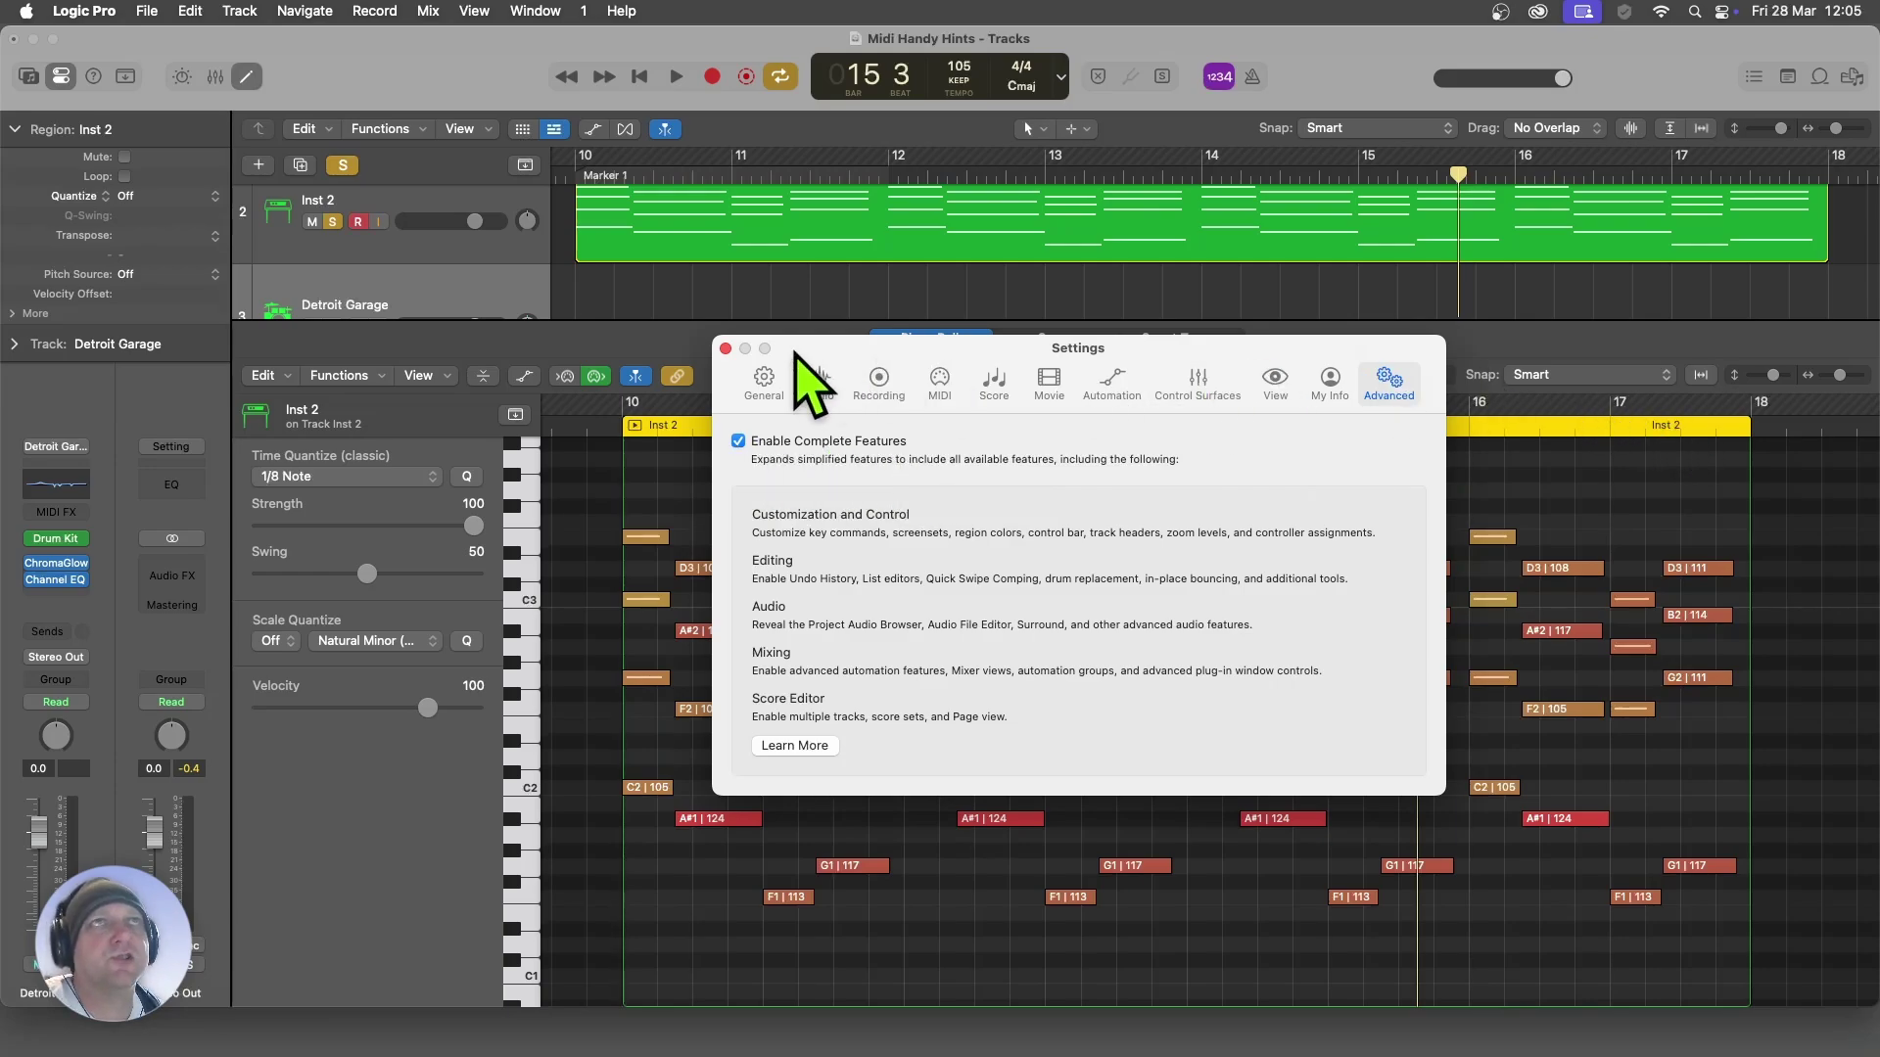
- Close Settings, set the cycle range to the Inst 2 region with U, and play it once
left_click(725, 349)
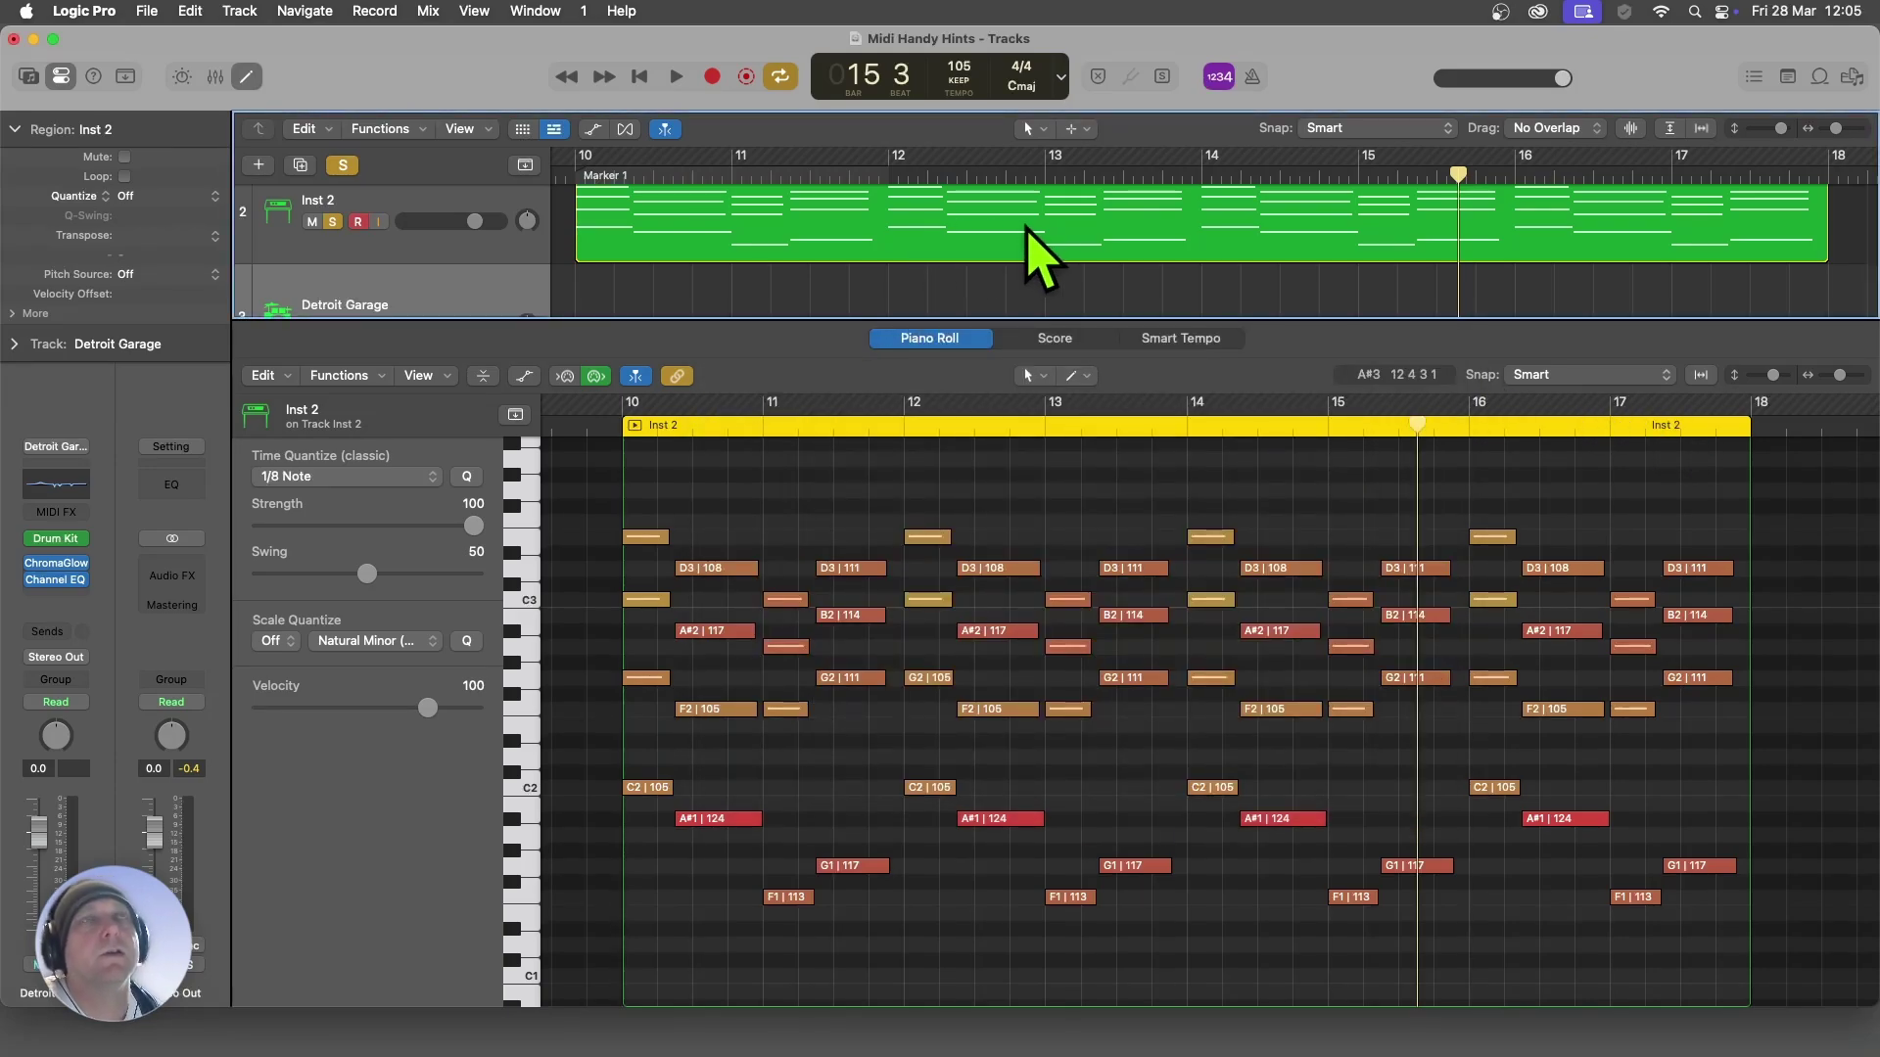
scroll(1092, 261, "up", 2)
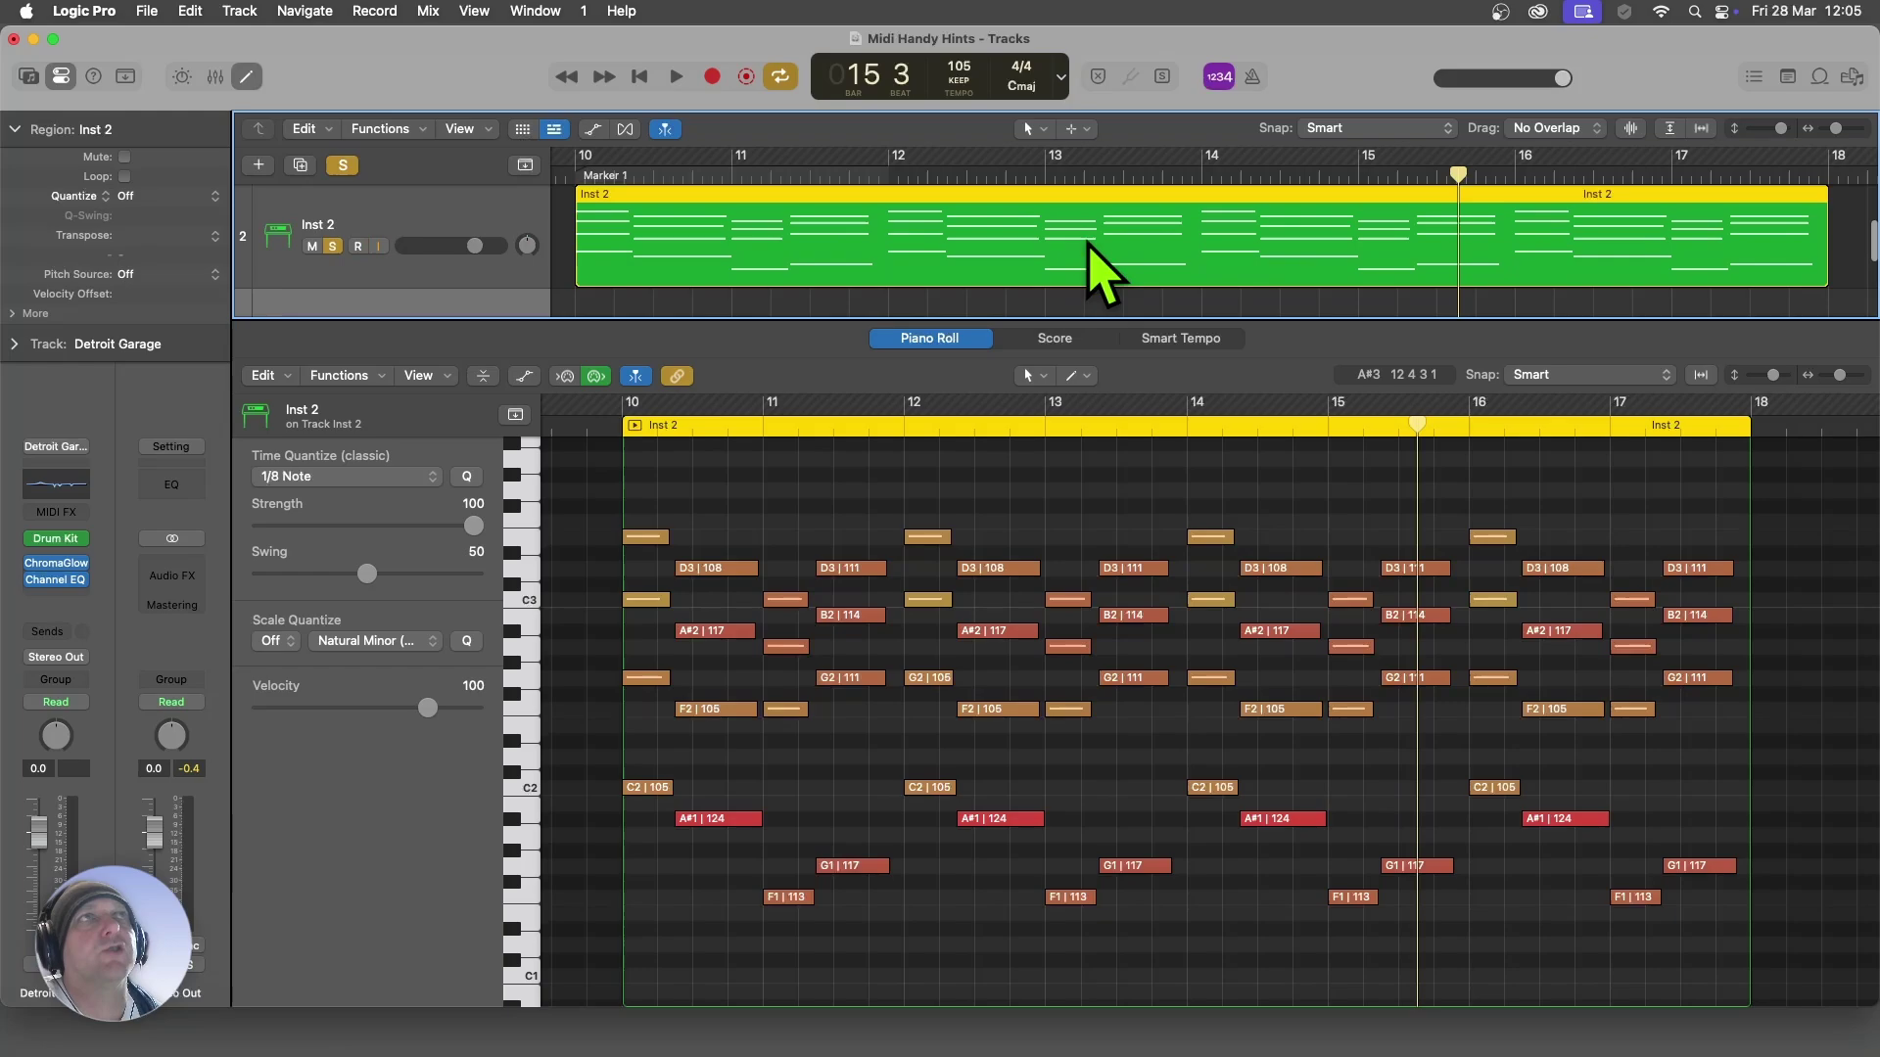
key("u")
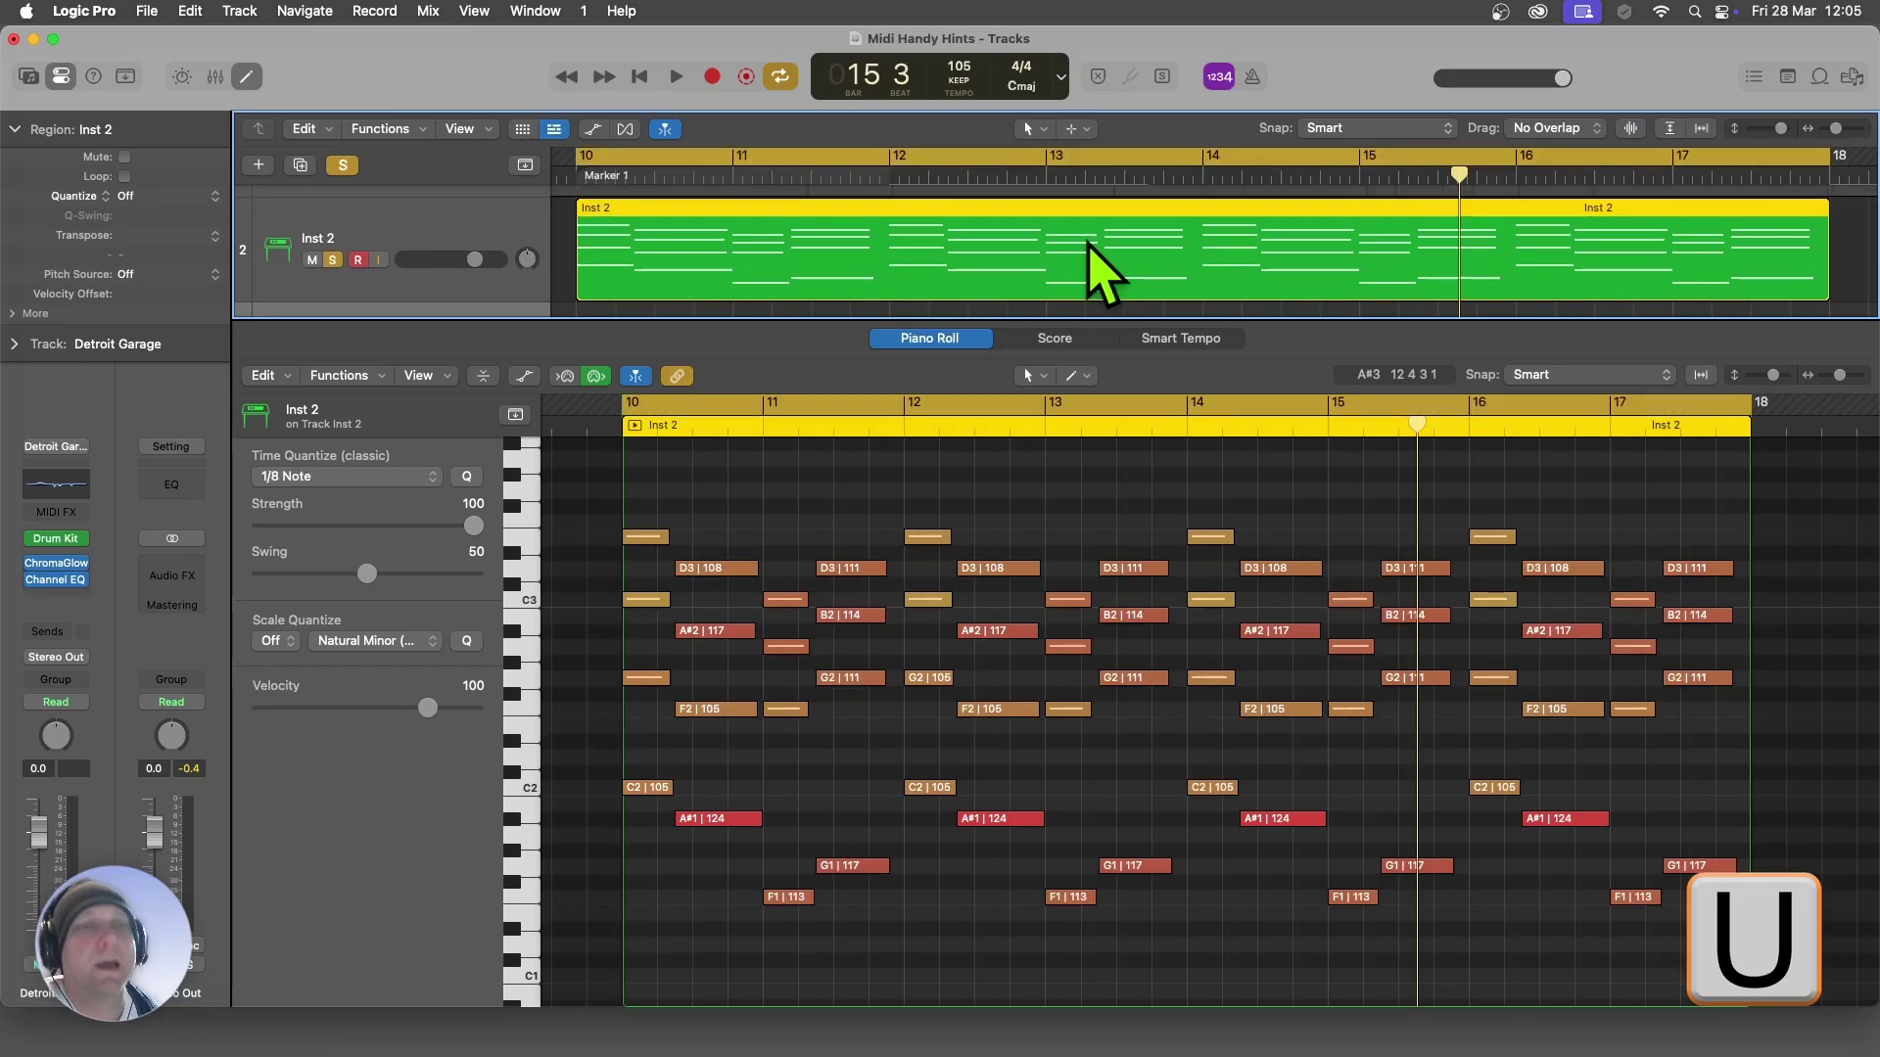
key("space")
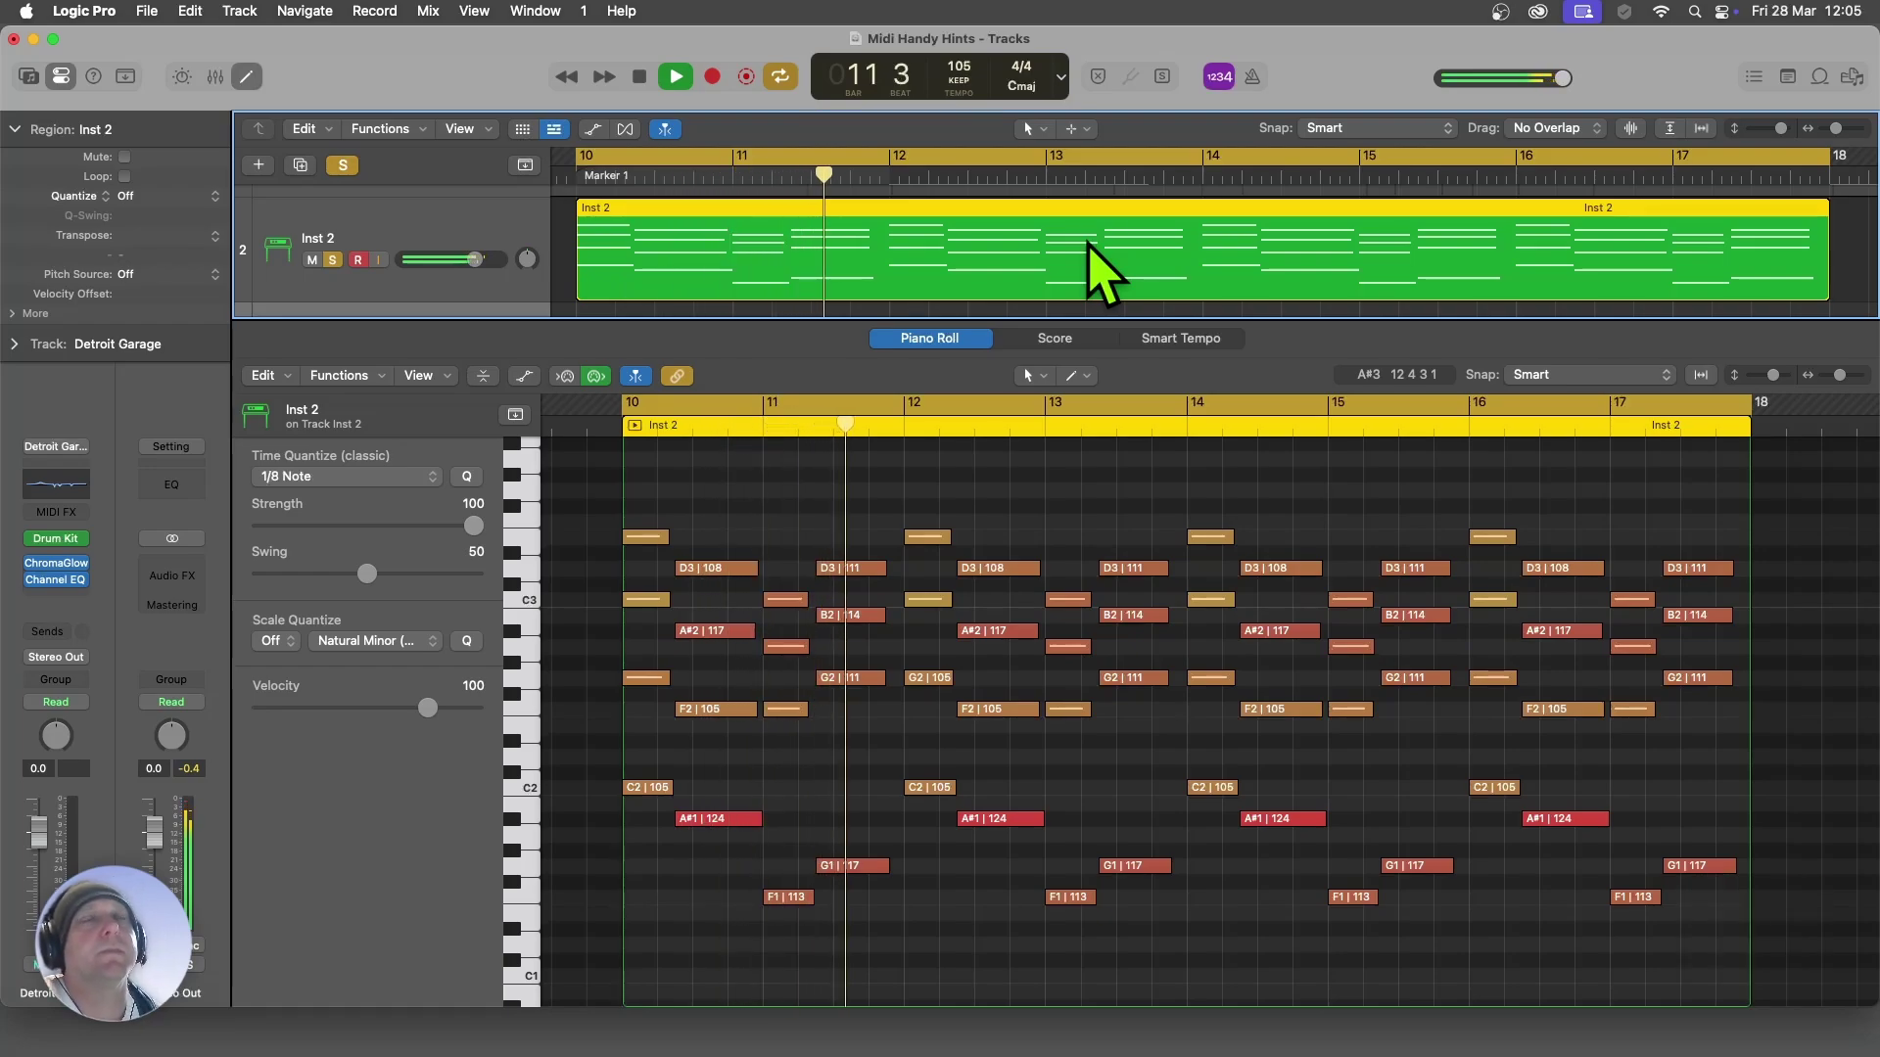
key("space")
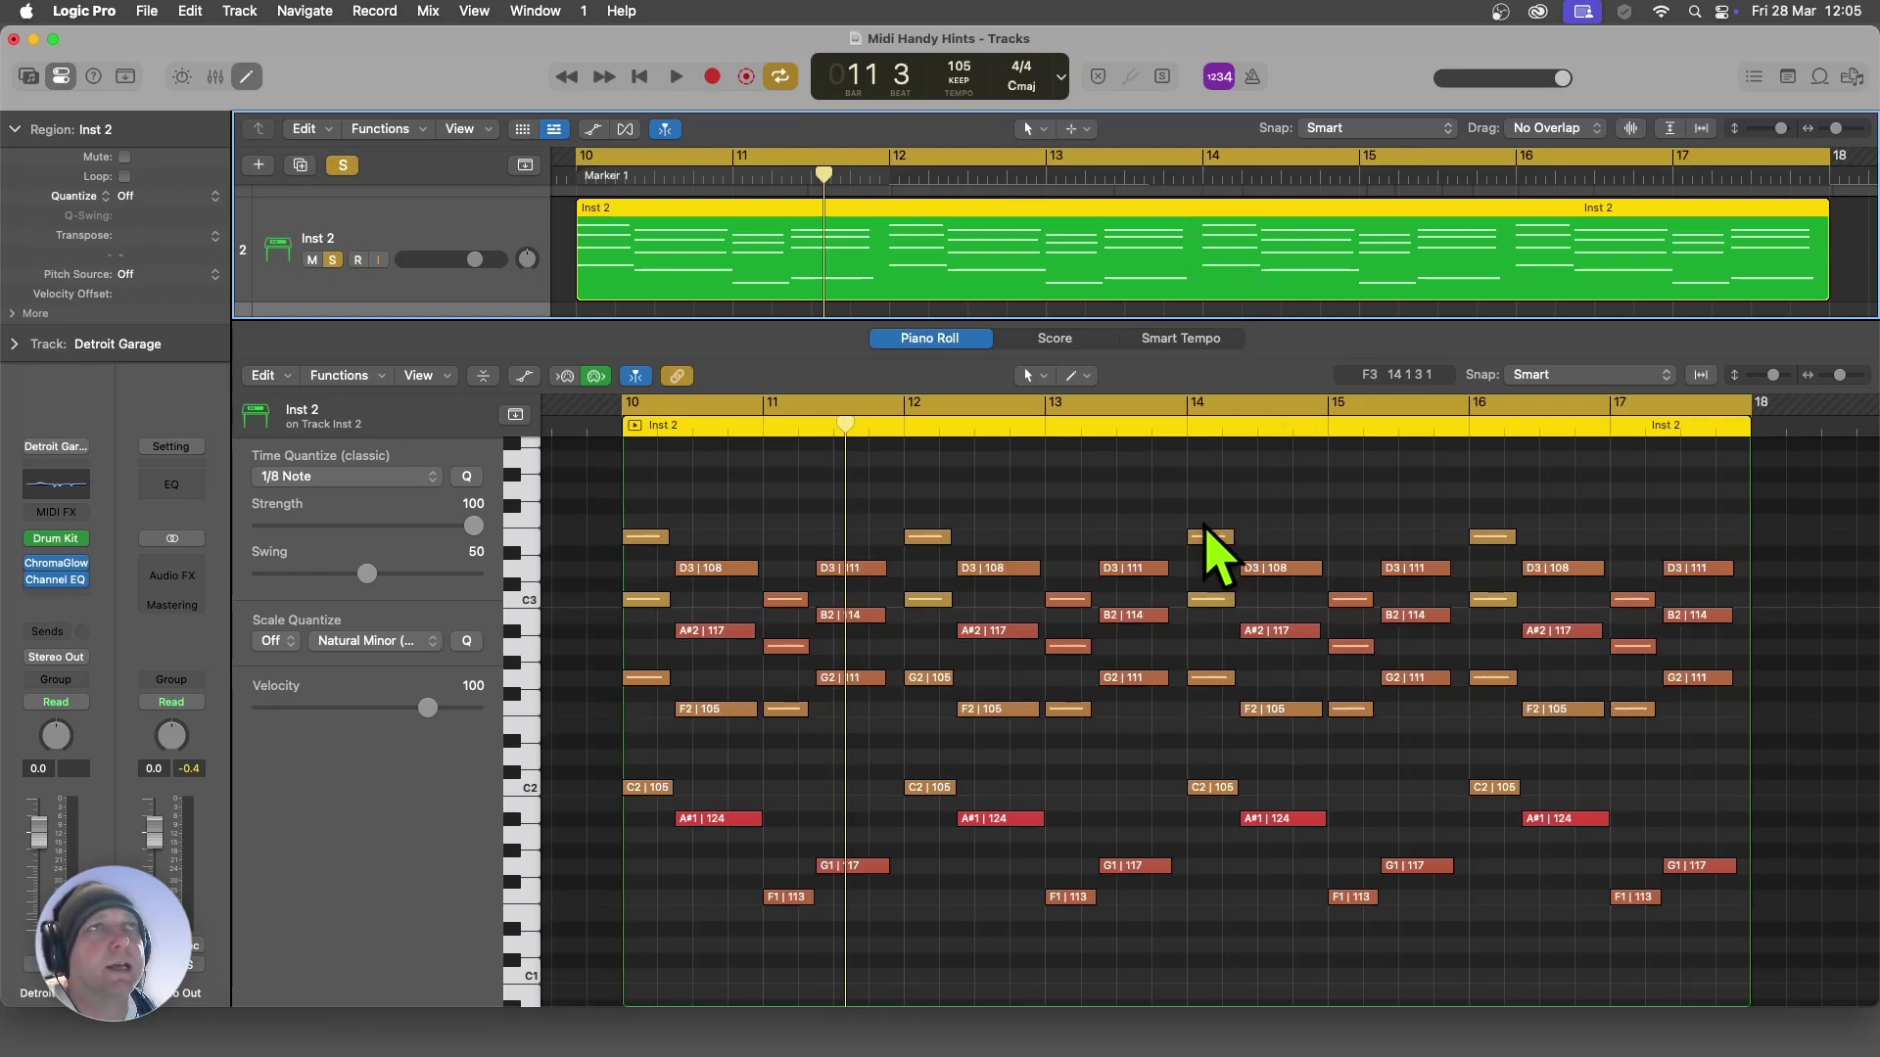
- Select the notes in bars 14–15, set the cycle to them with U, and play the loop
left_click_drag(1199, 498, 1439, 774)
scroll(1449, 773, "up", 5)
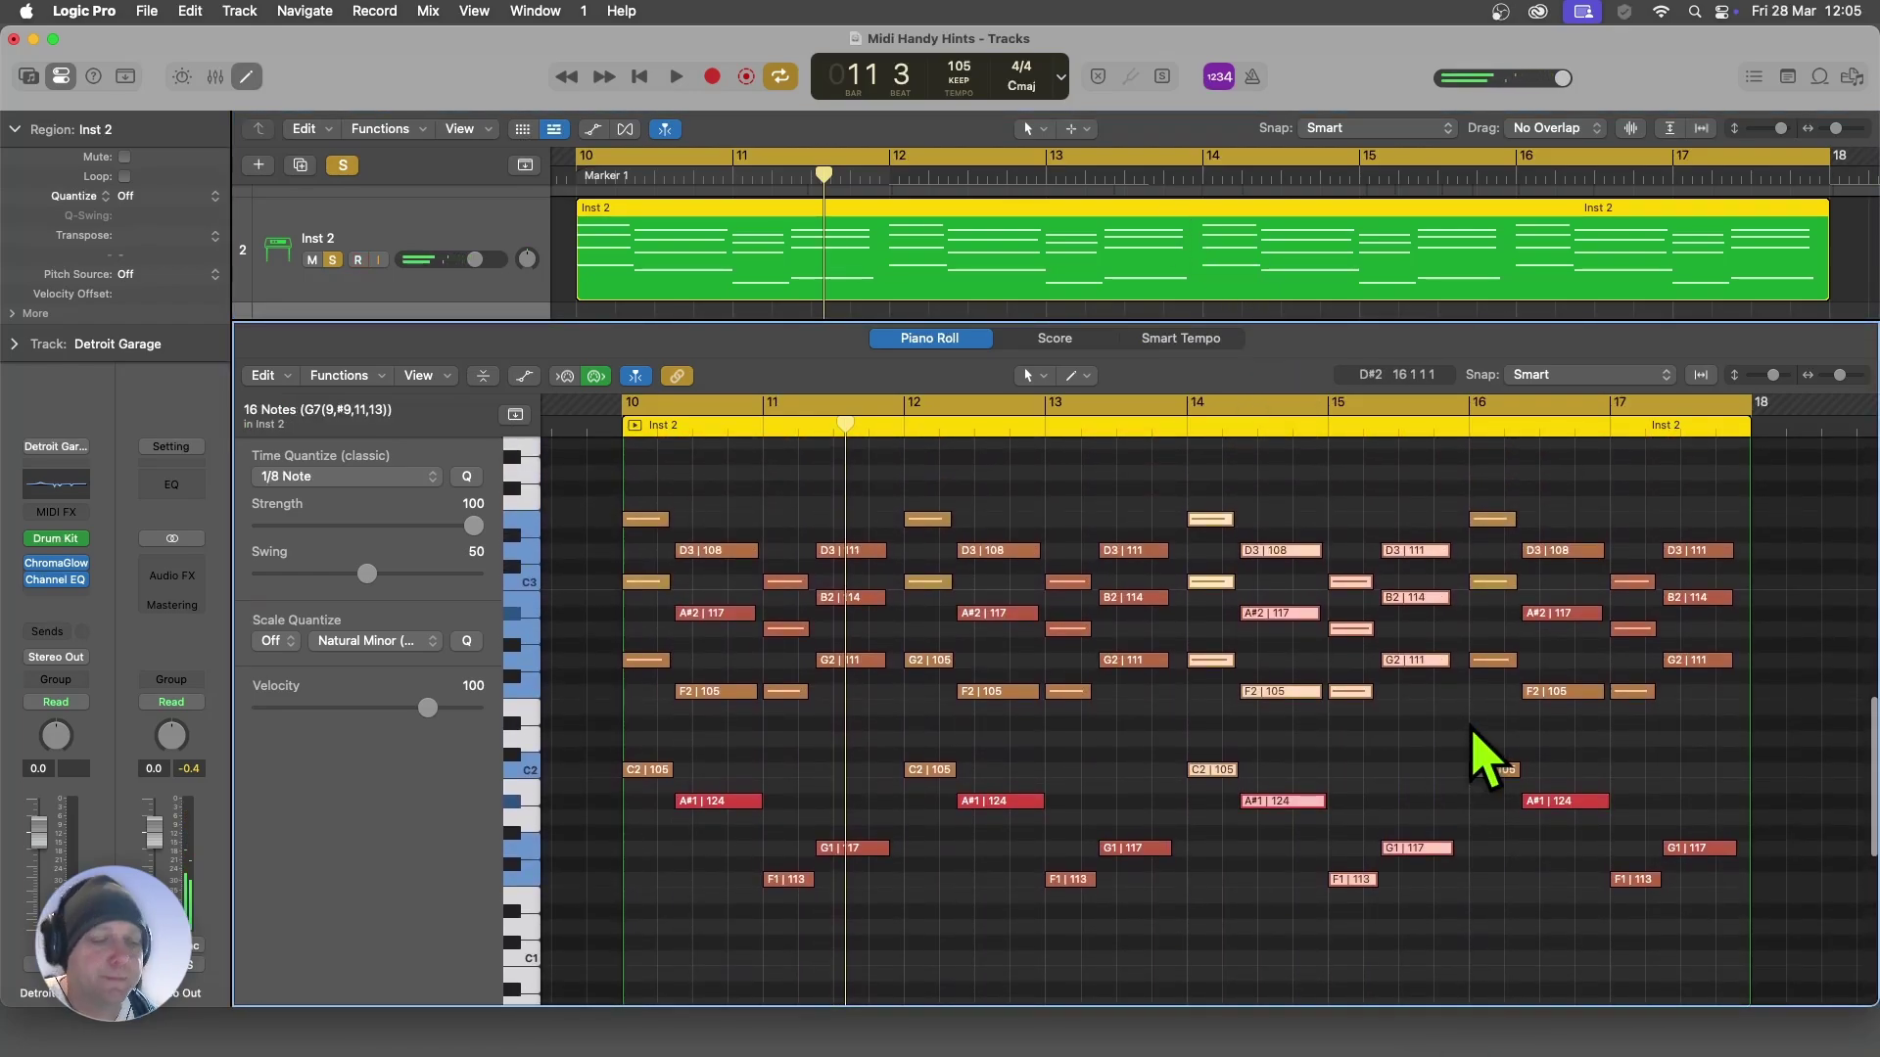
key("u")
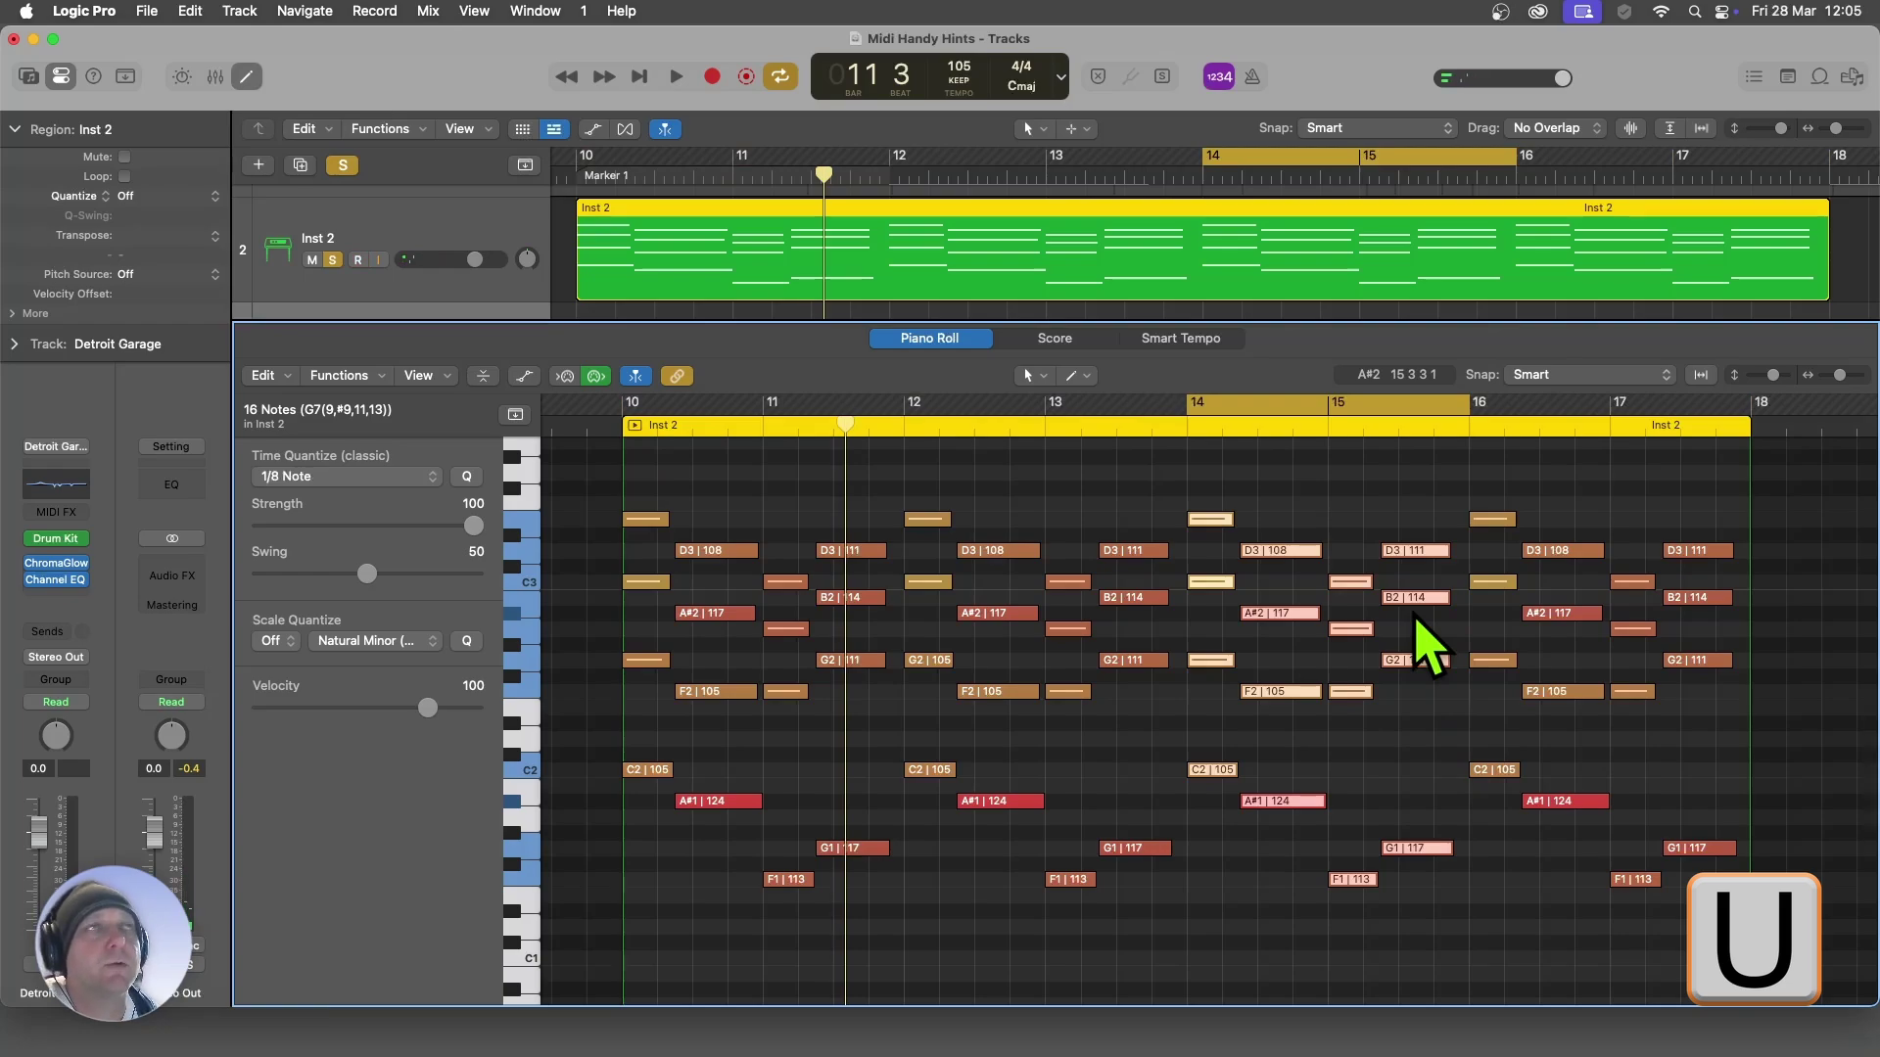
key("space")
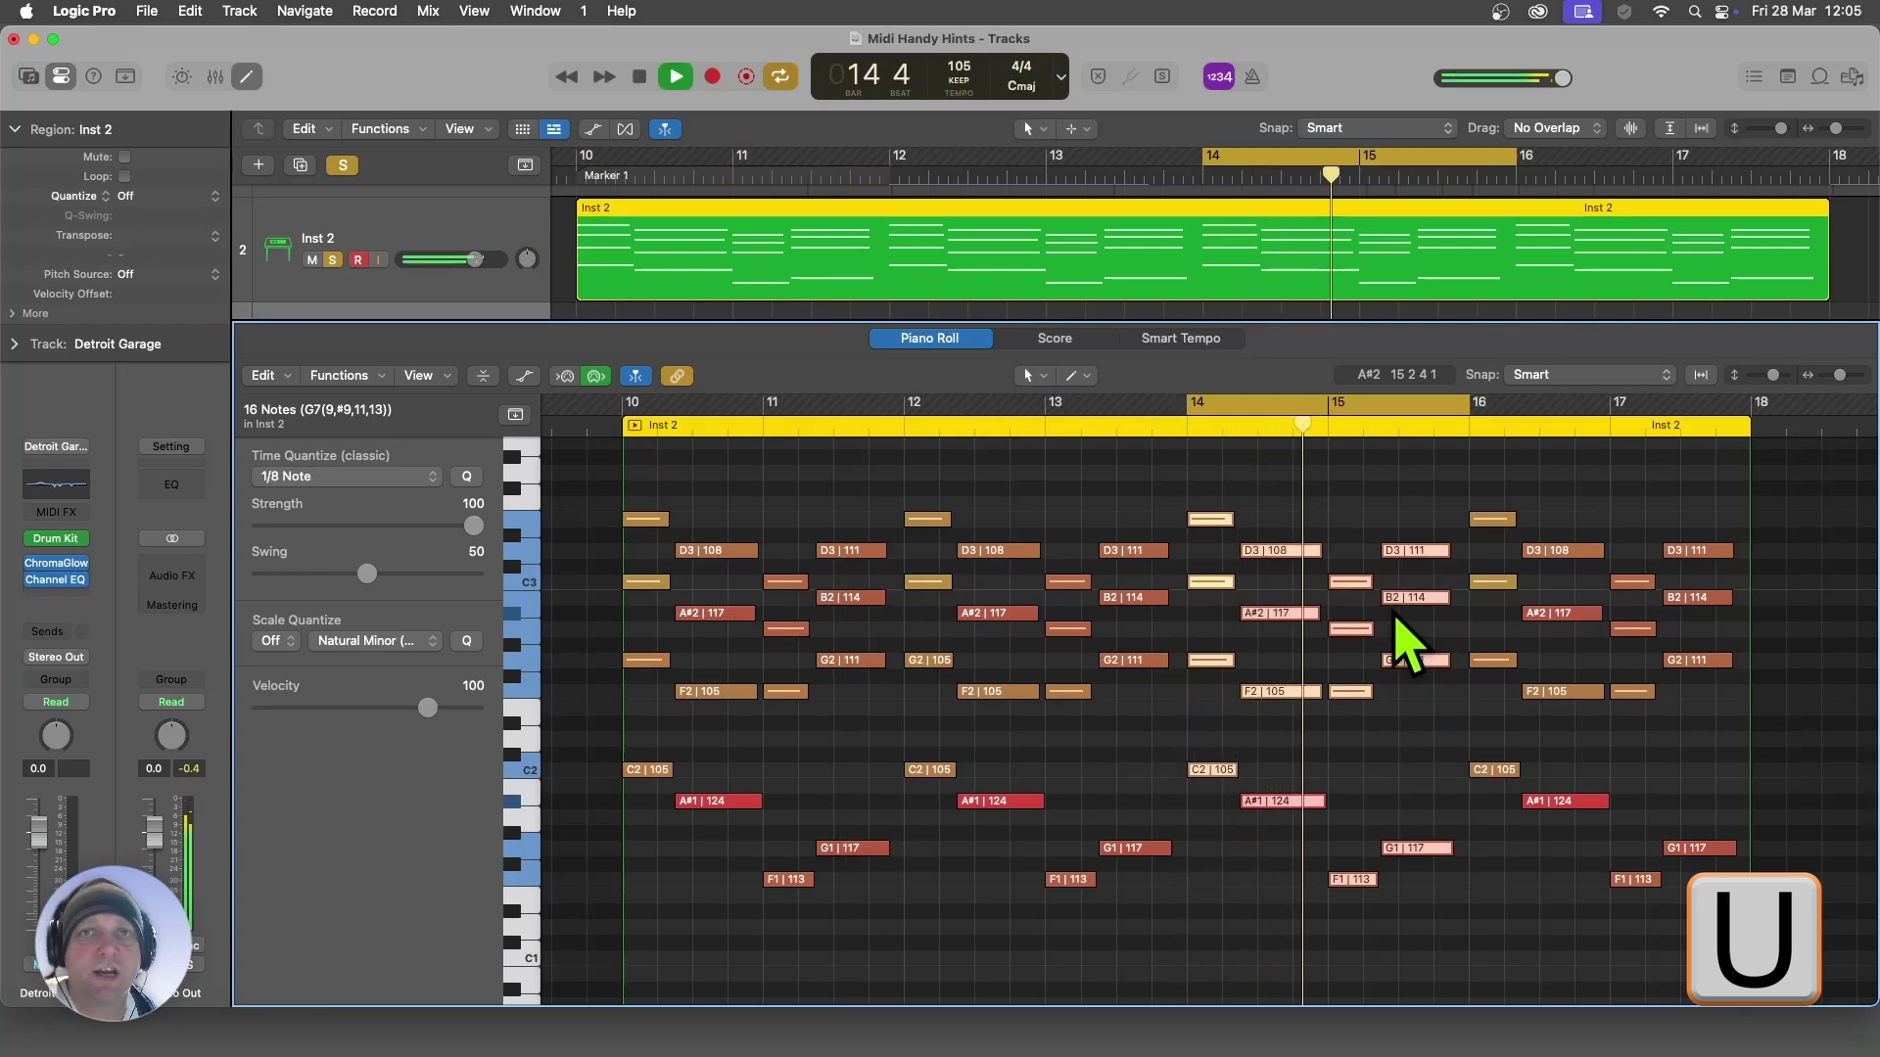
key("space")
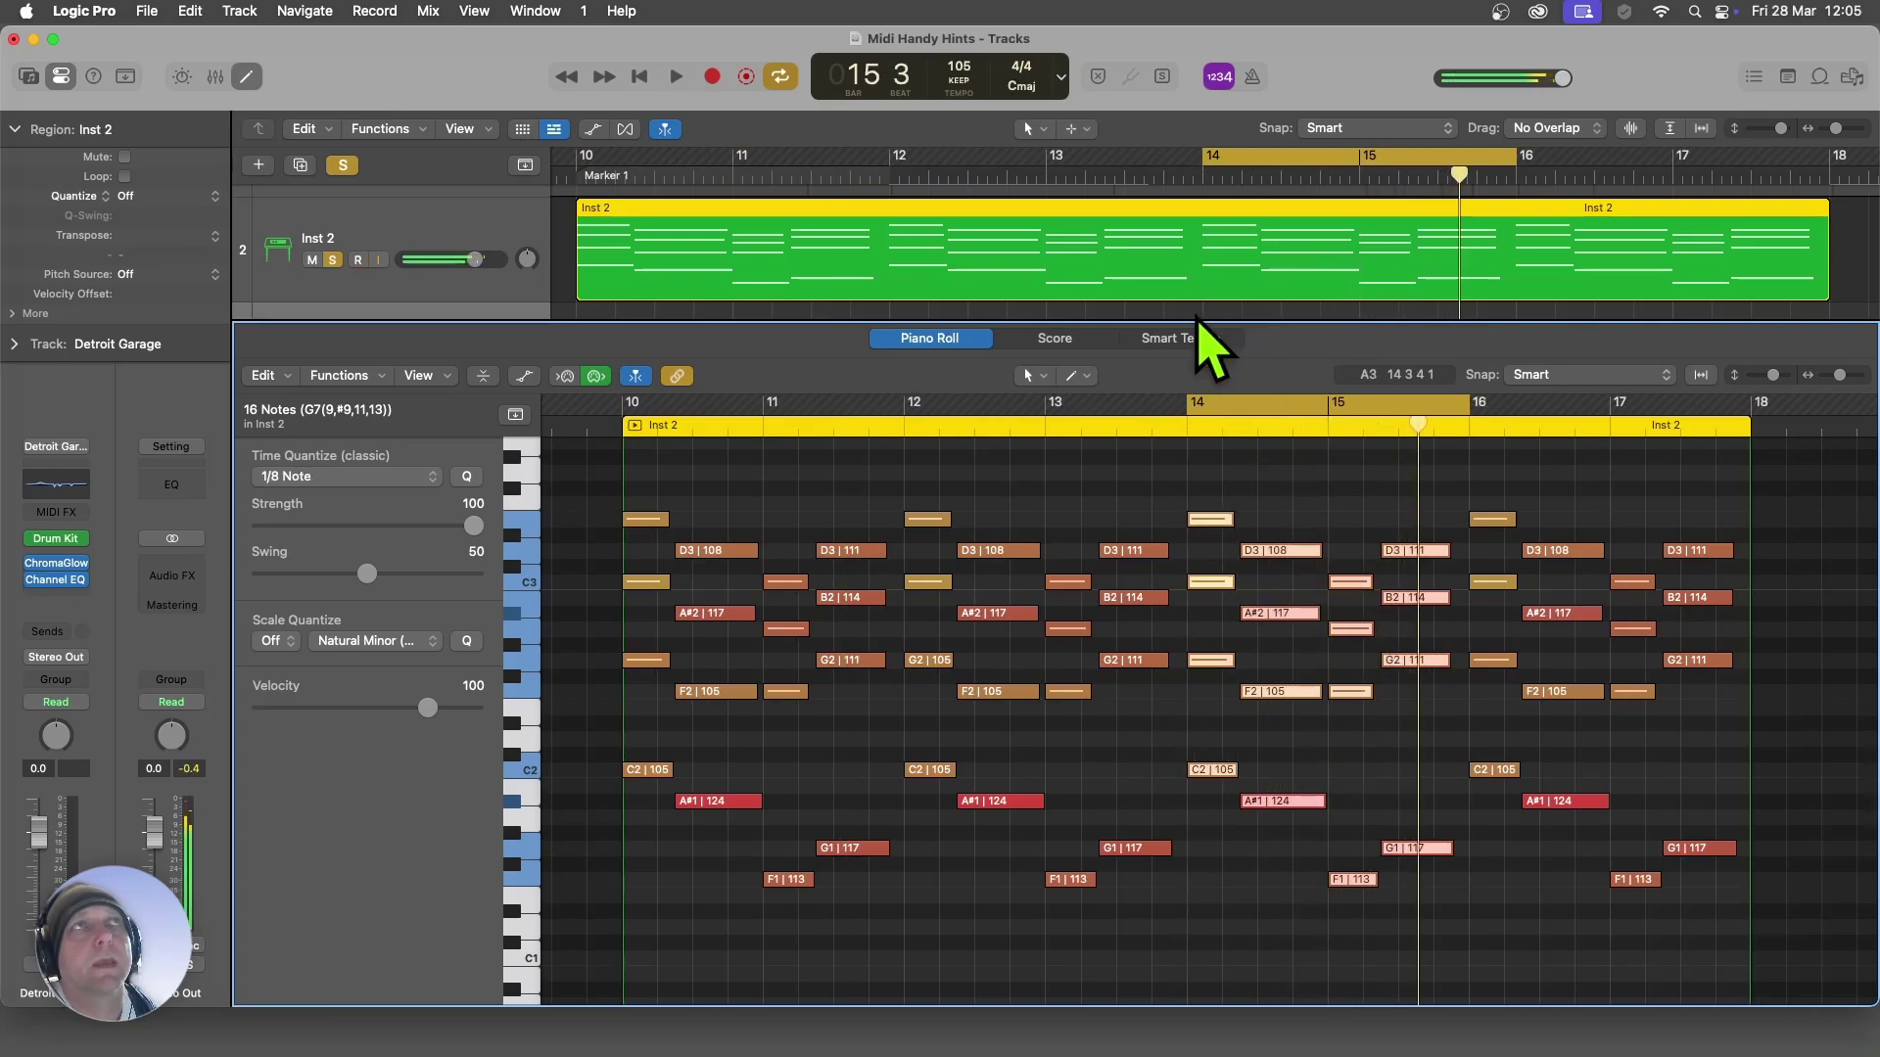
- Reset the cycle to the whole Inst 2 region with U and play it once
left_click(1098, 213)
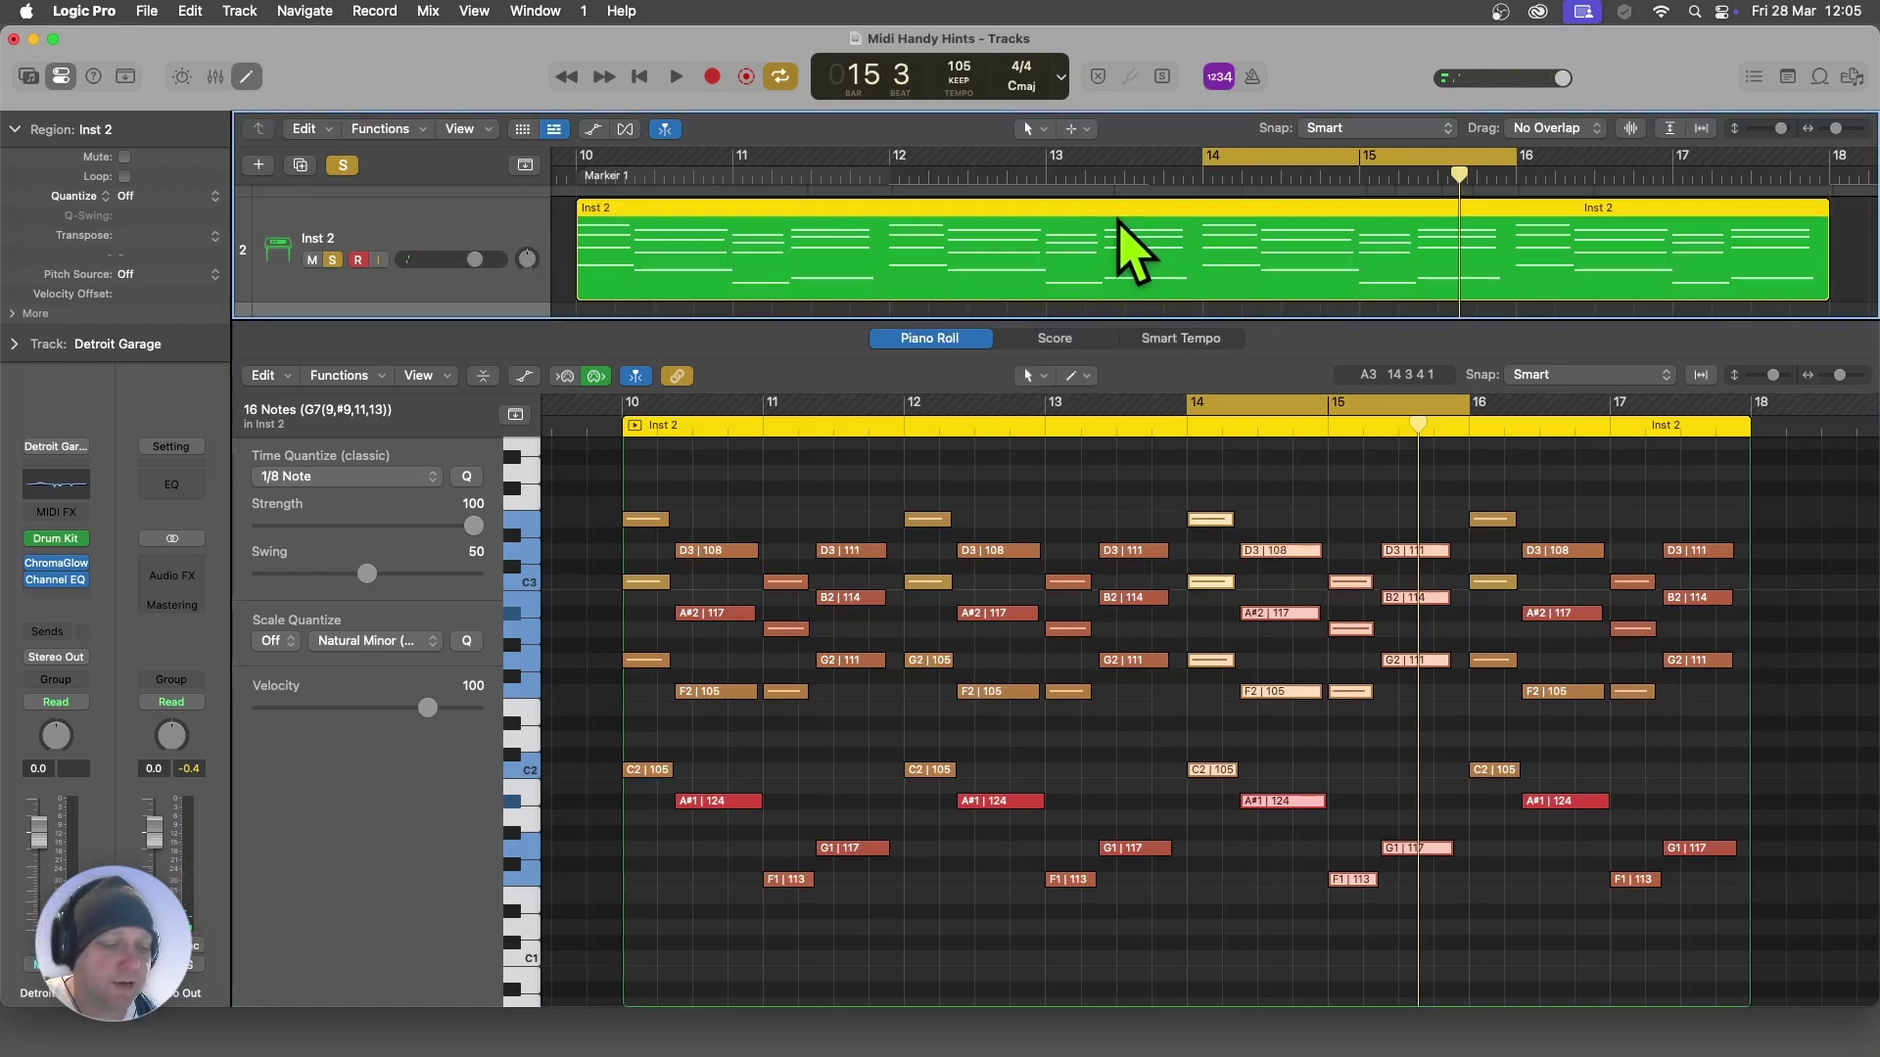
key("u")
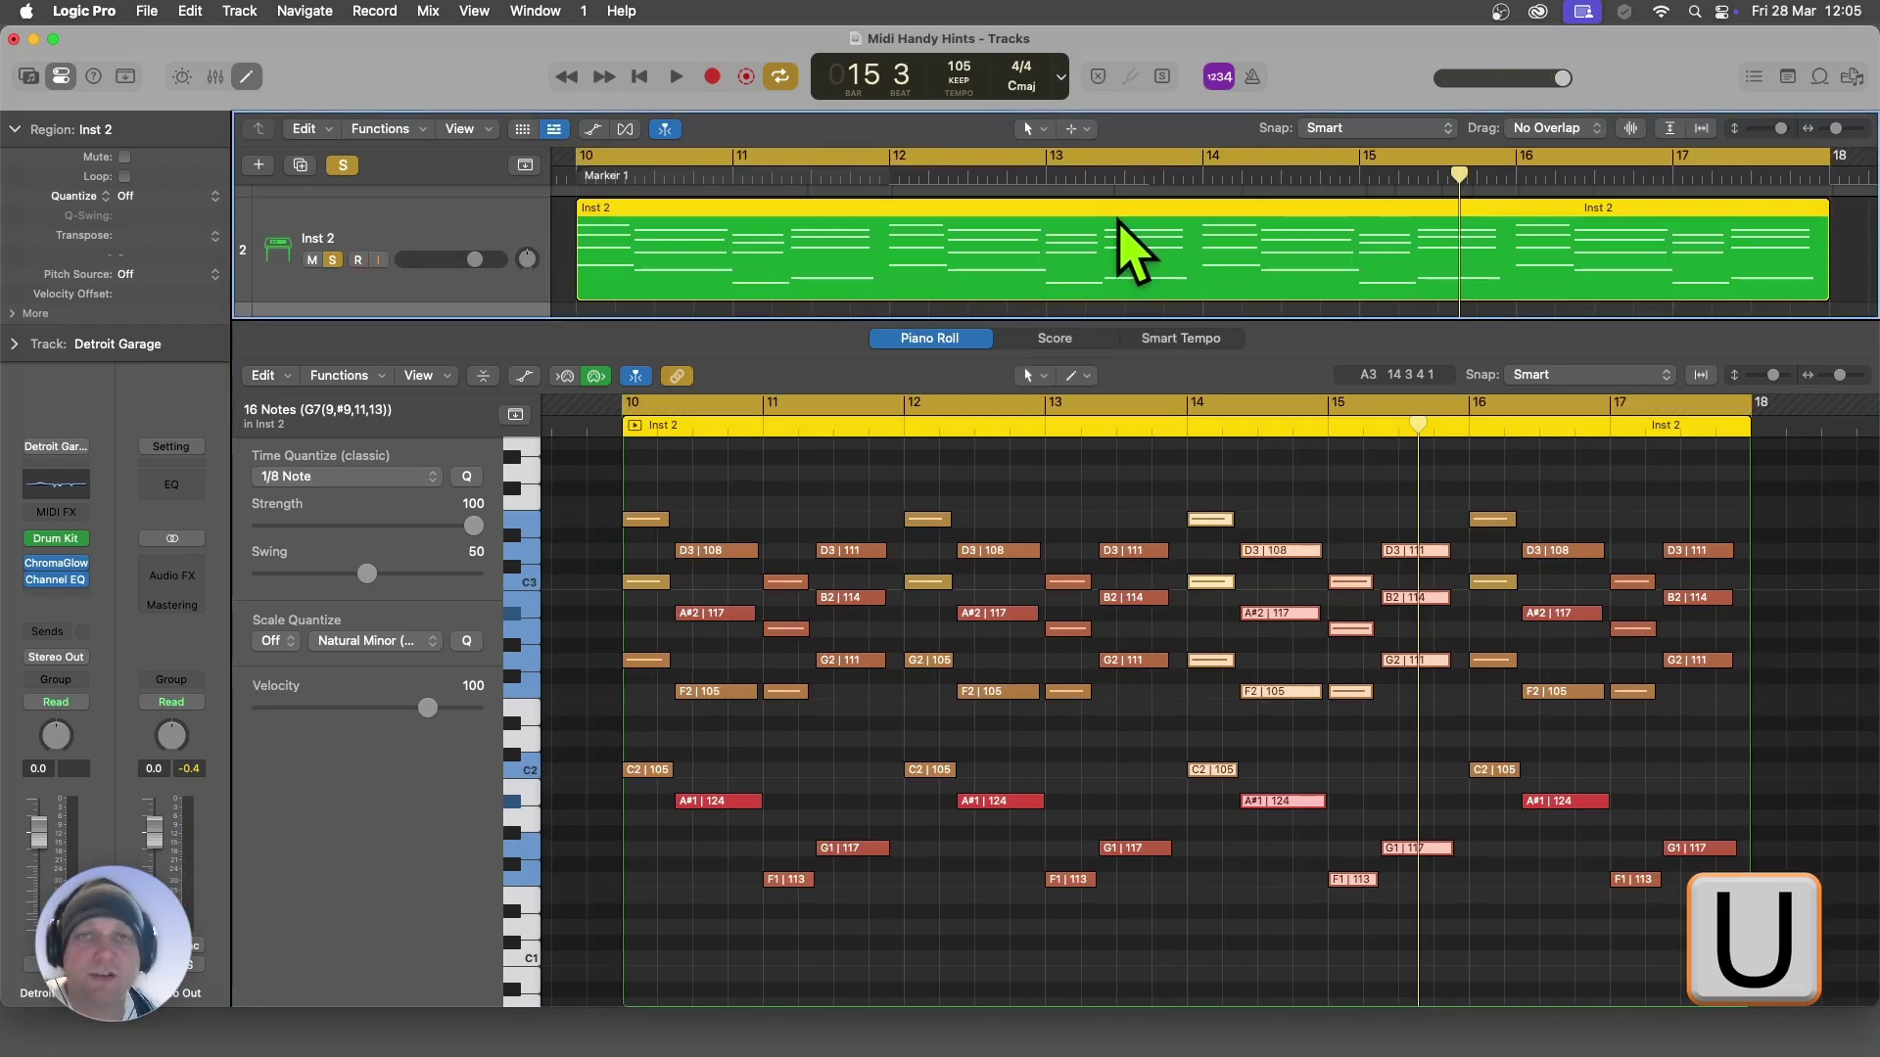
key("space")
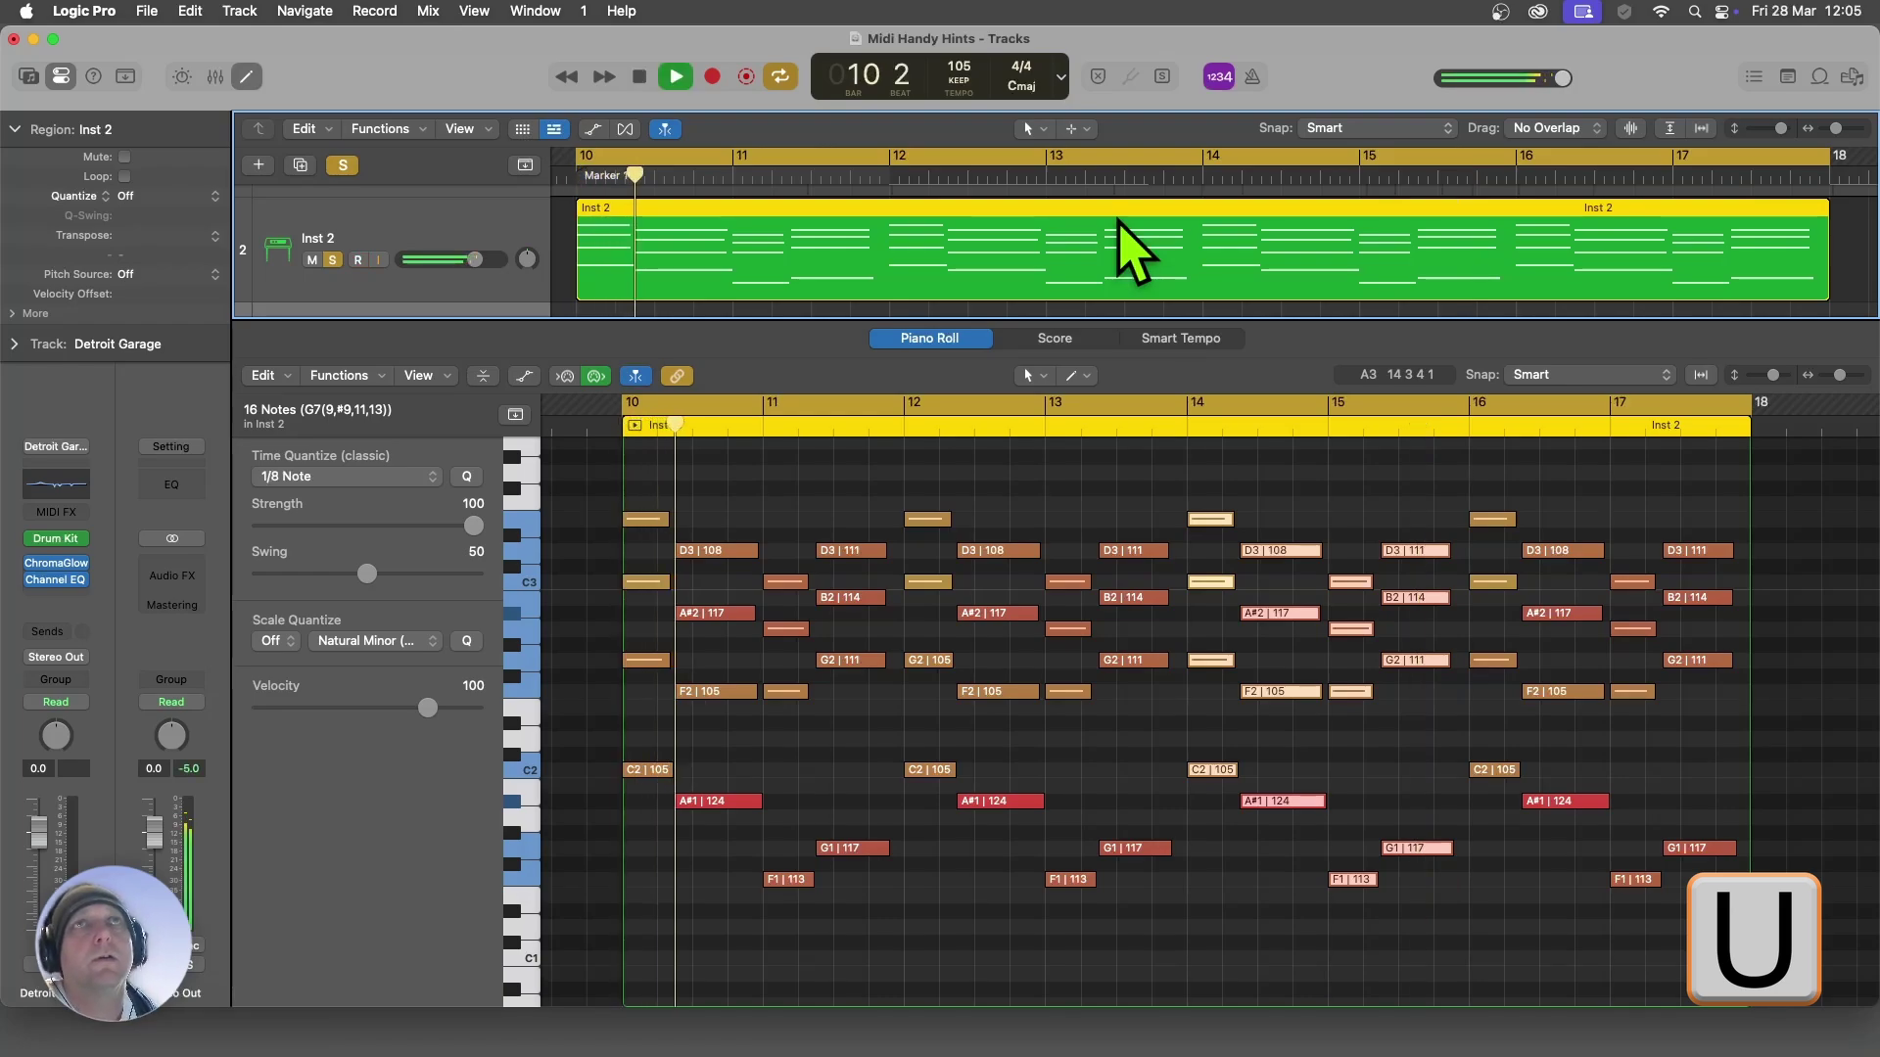
key("space")
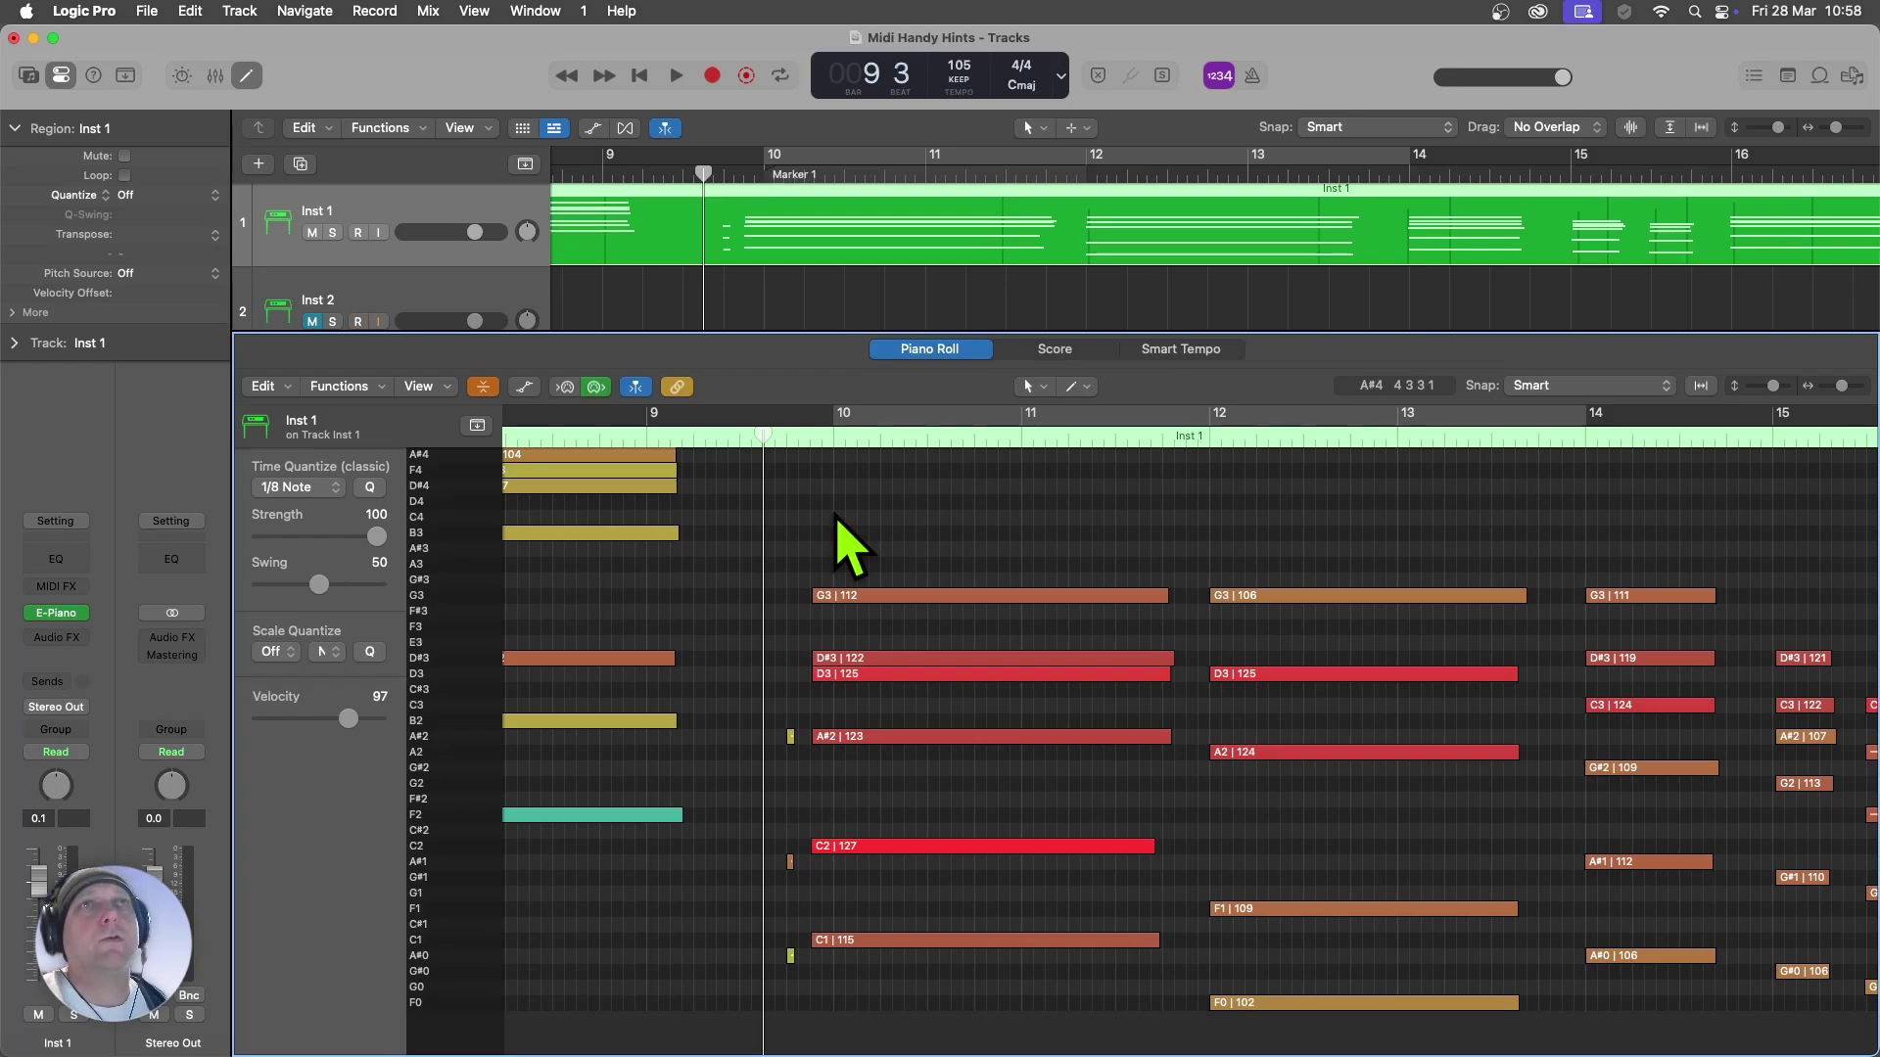
- Play the Inst 1 part, then turn on cycle over bars 10–14 and restart playback
key("space")
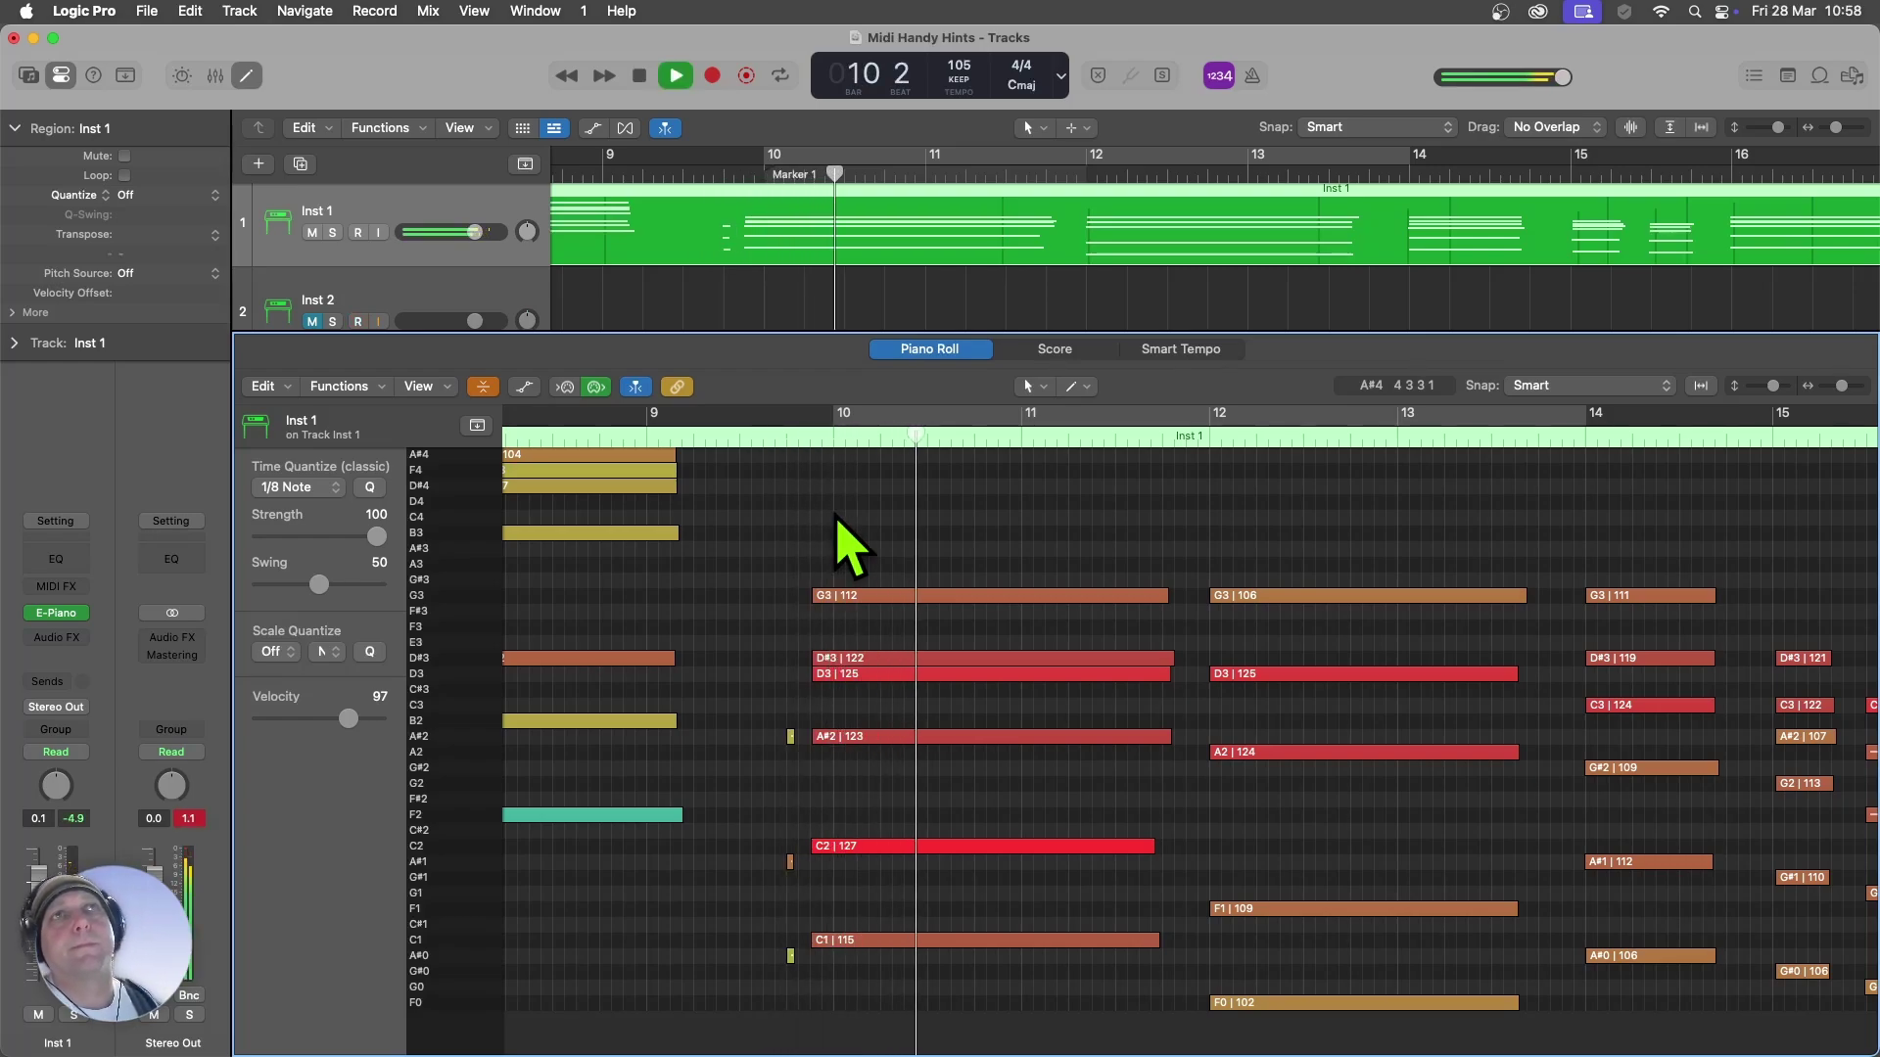
key("space")
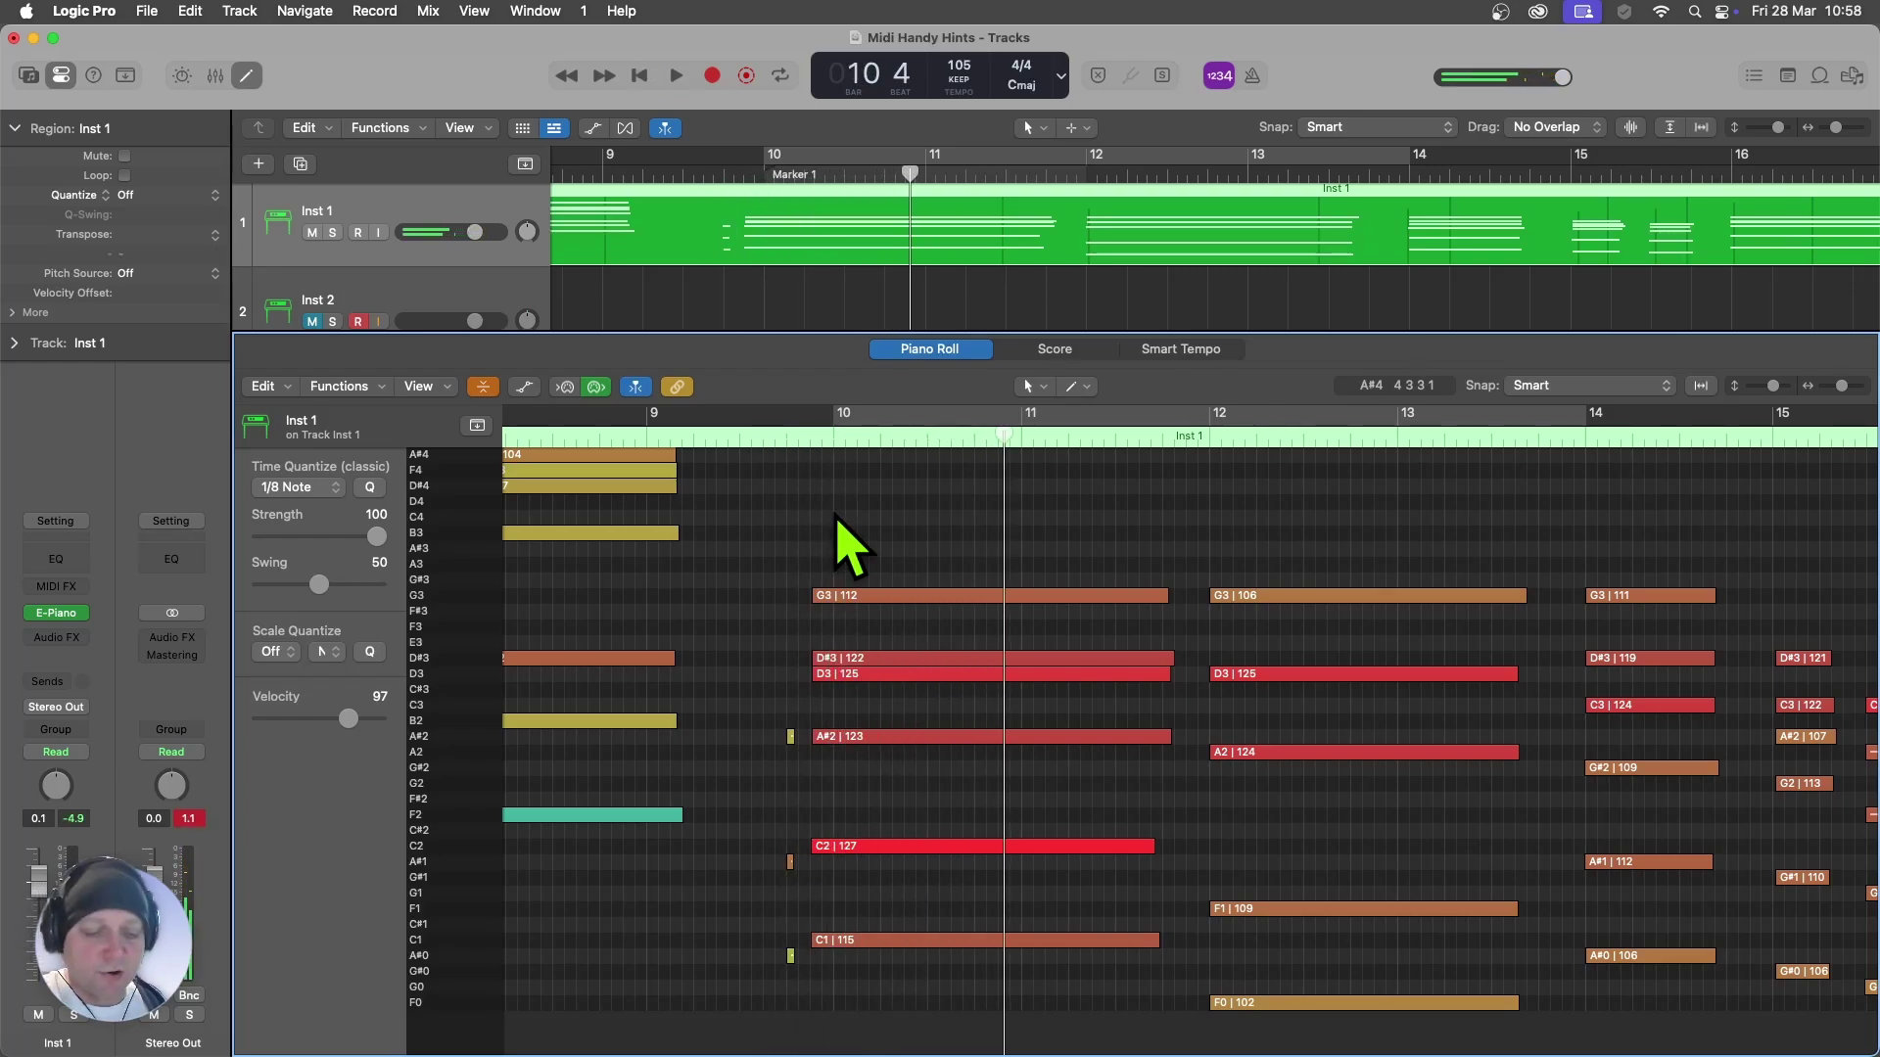
key("c")
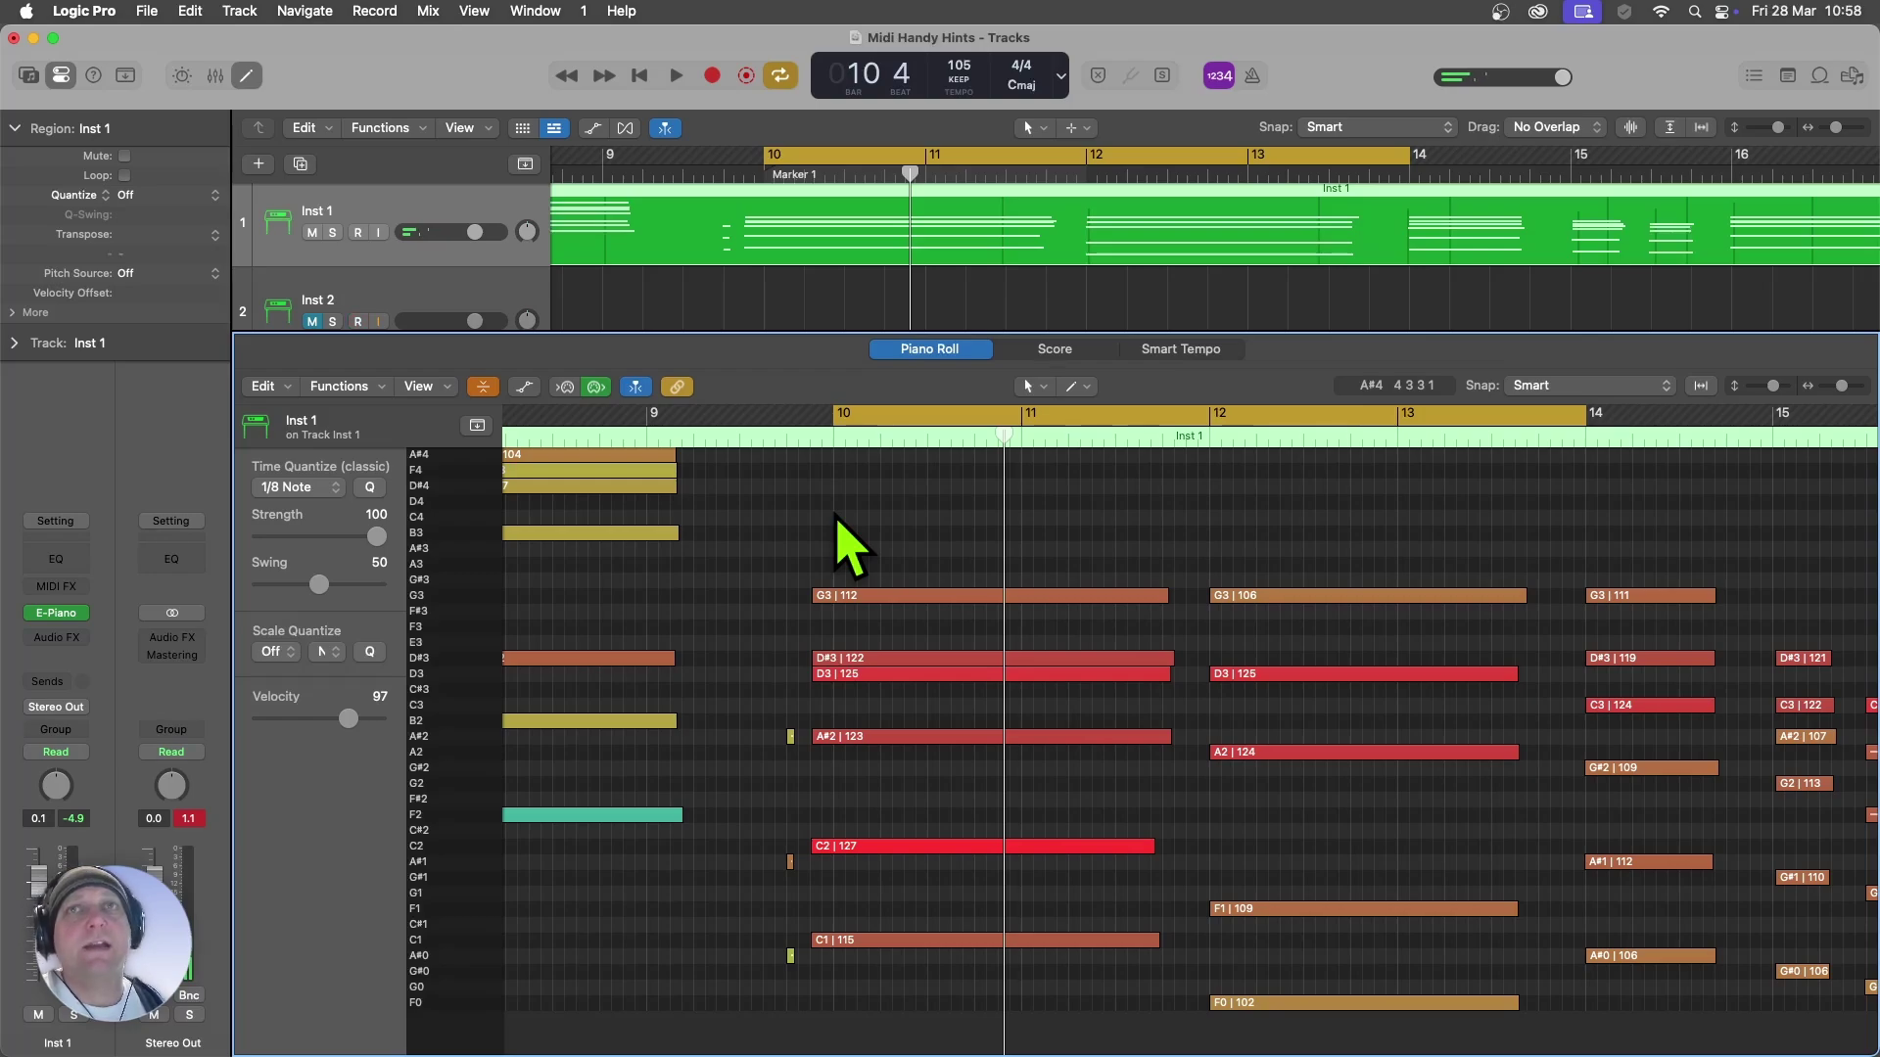
key("space")
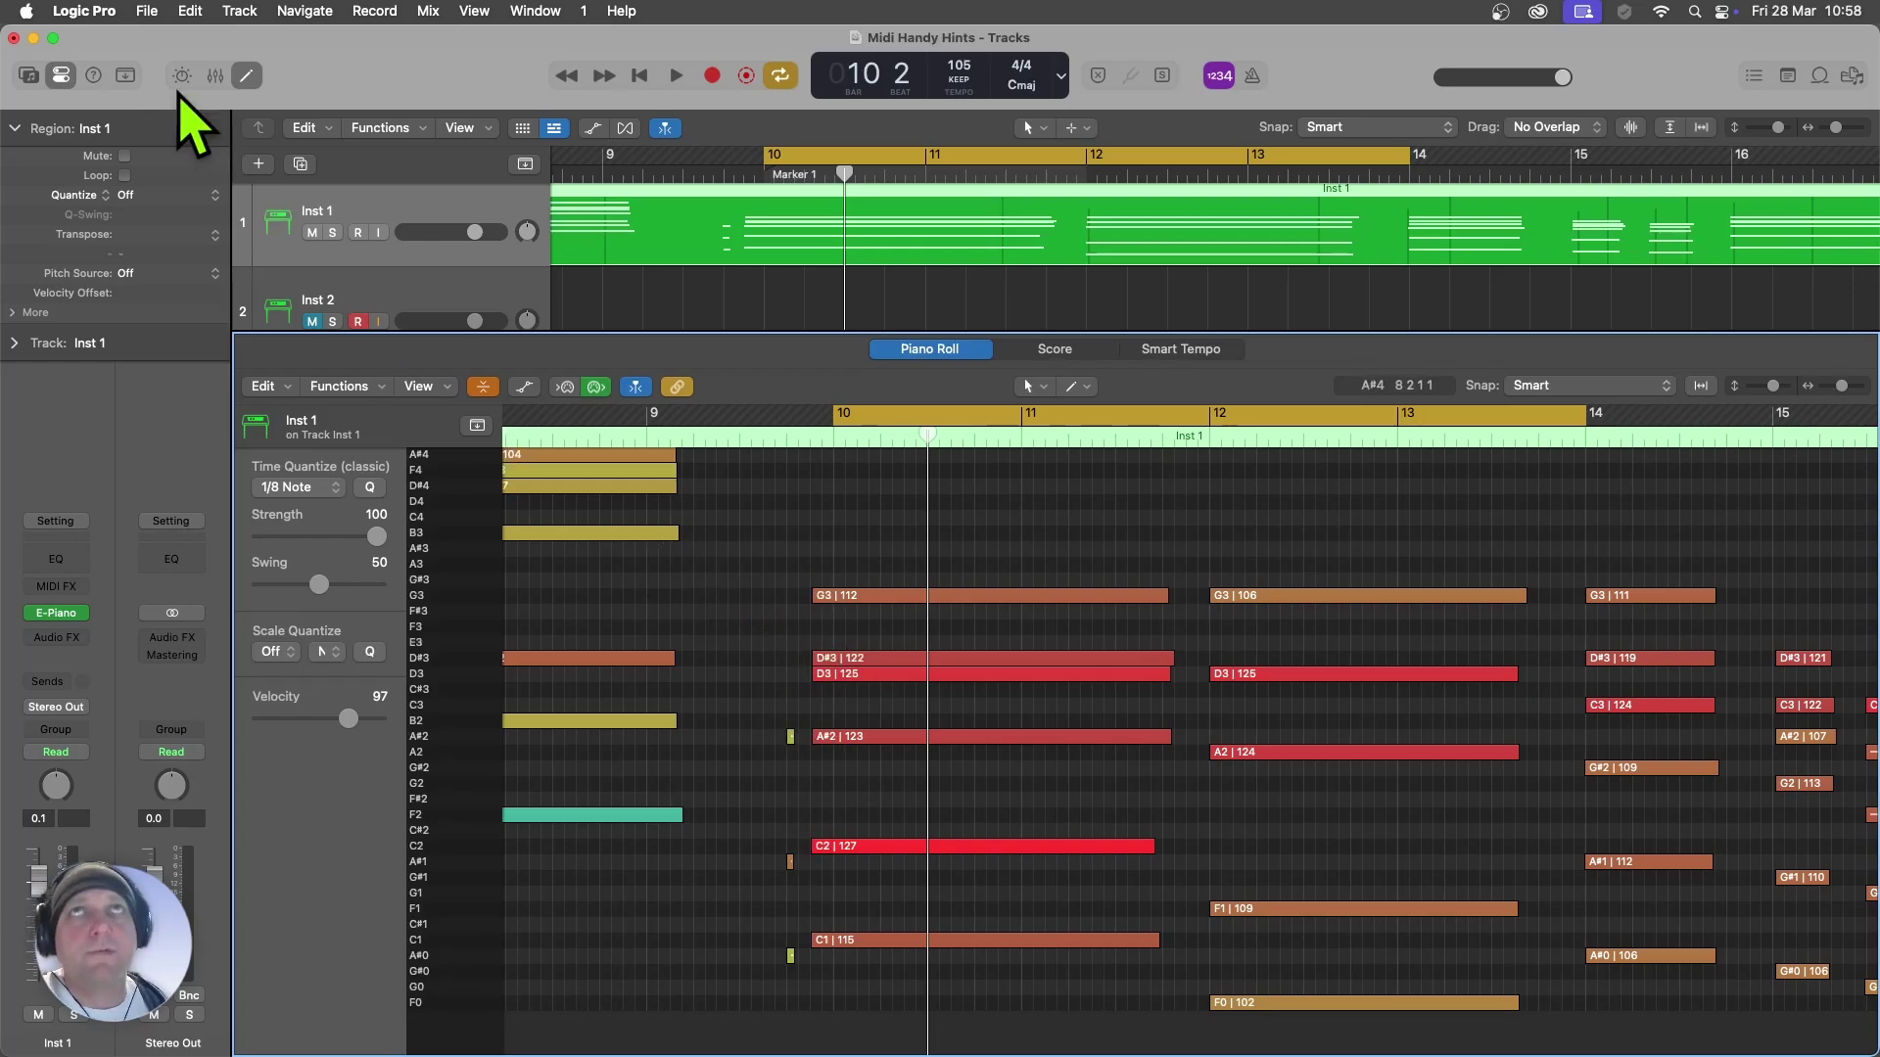
- Check the Chase tab in File > Project Settings > MIDI, then close the settings
left_click(147, 12)
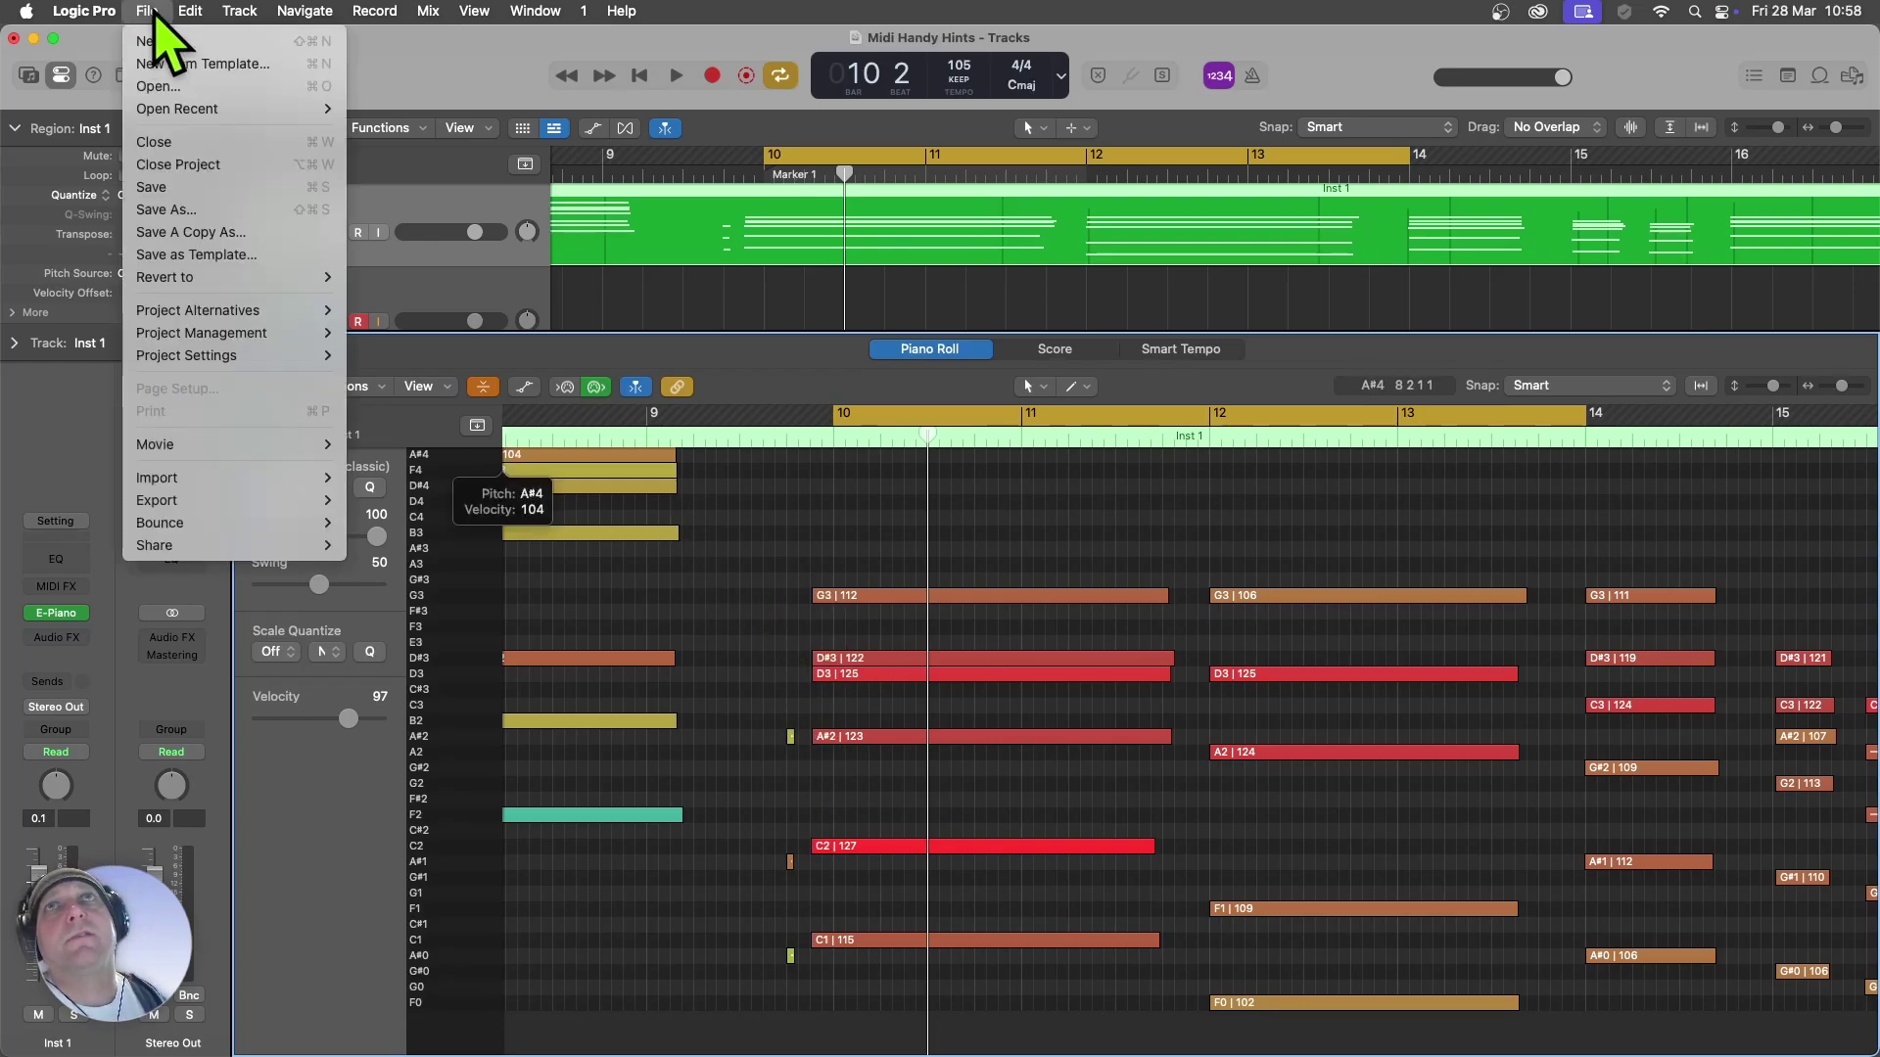
mouse_move(261, 360)
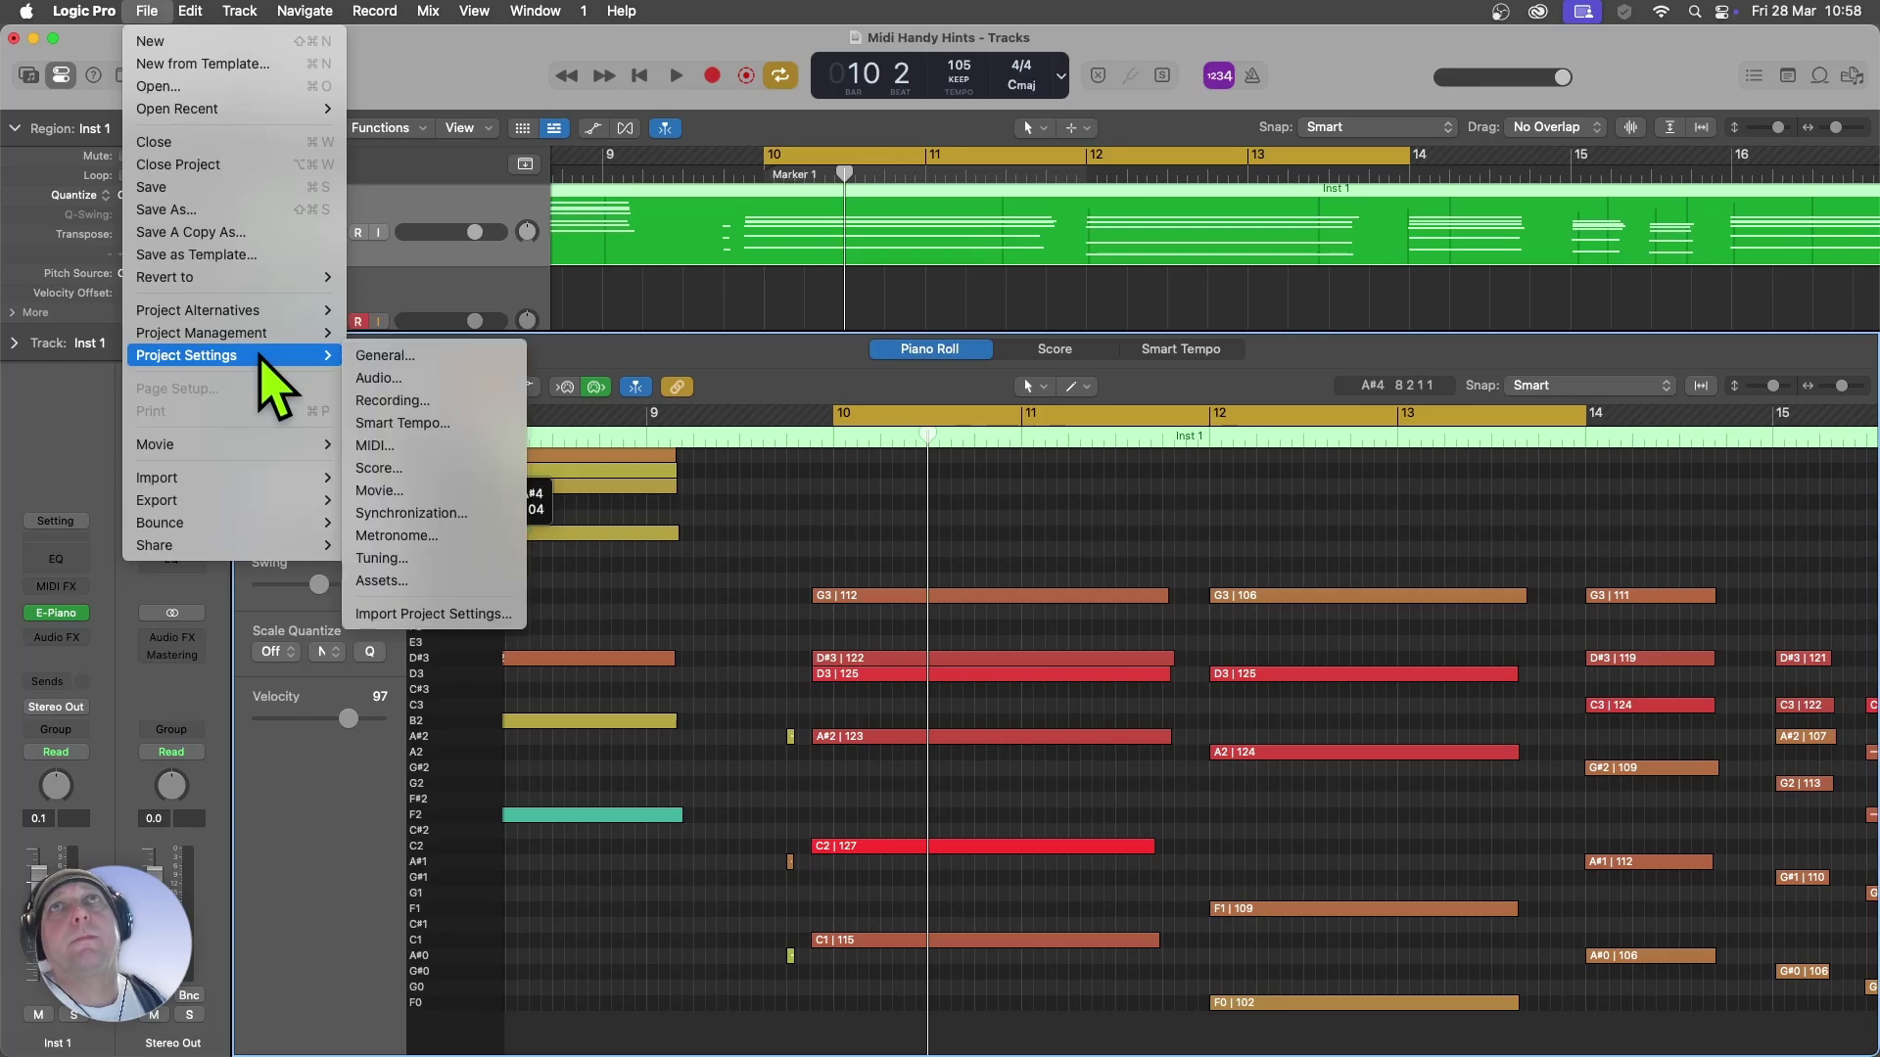
left_click(419, 449)
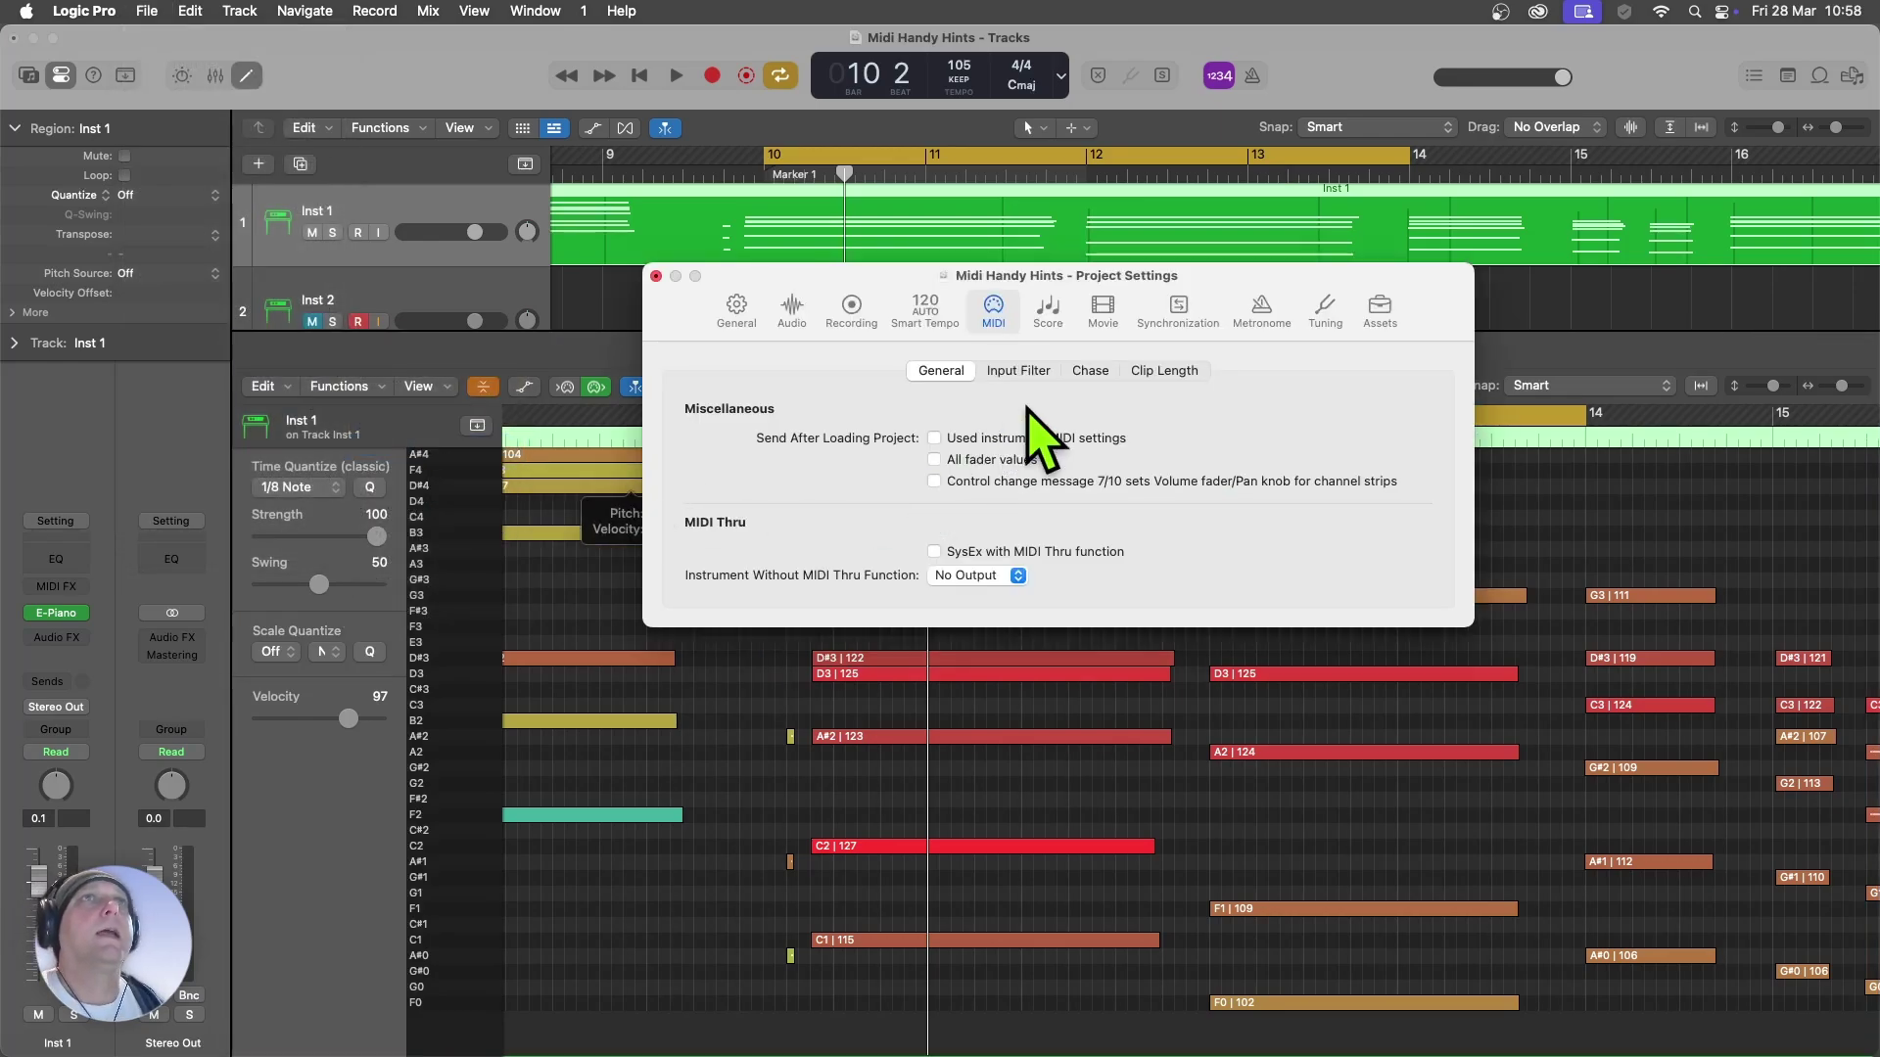
left_click(1090, 371)
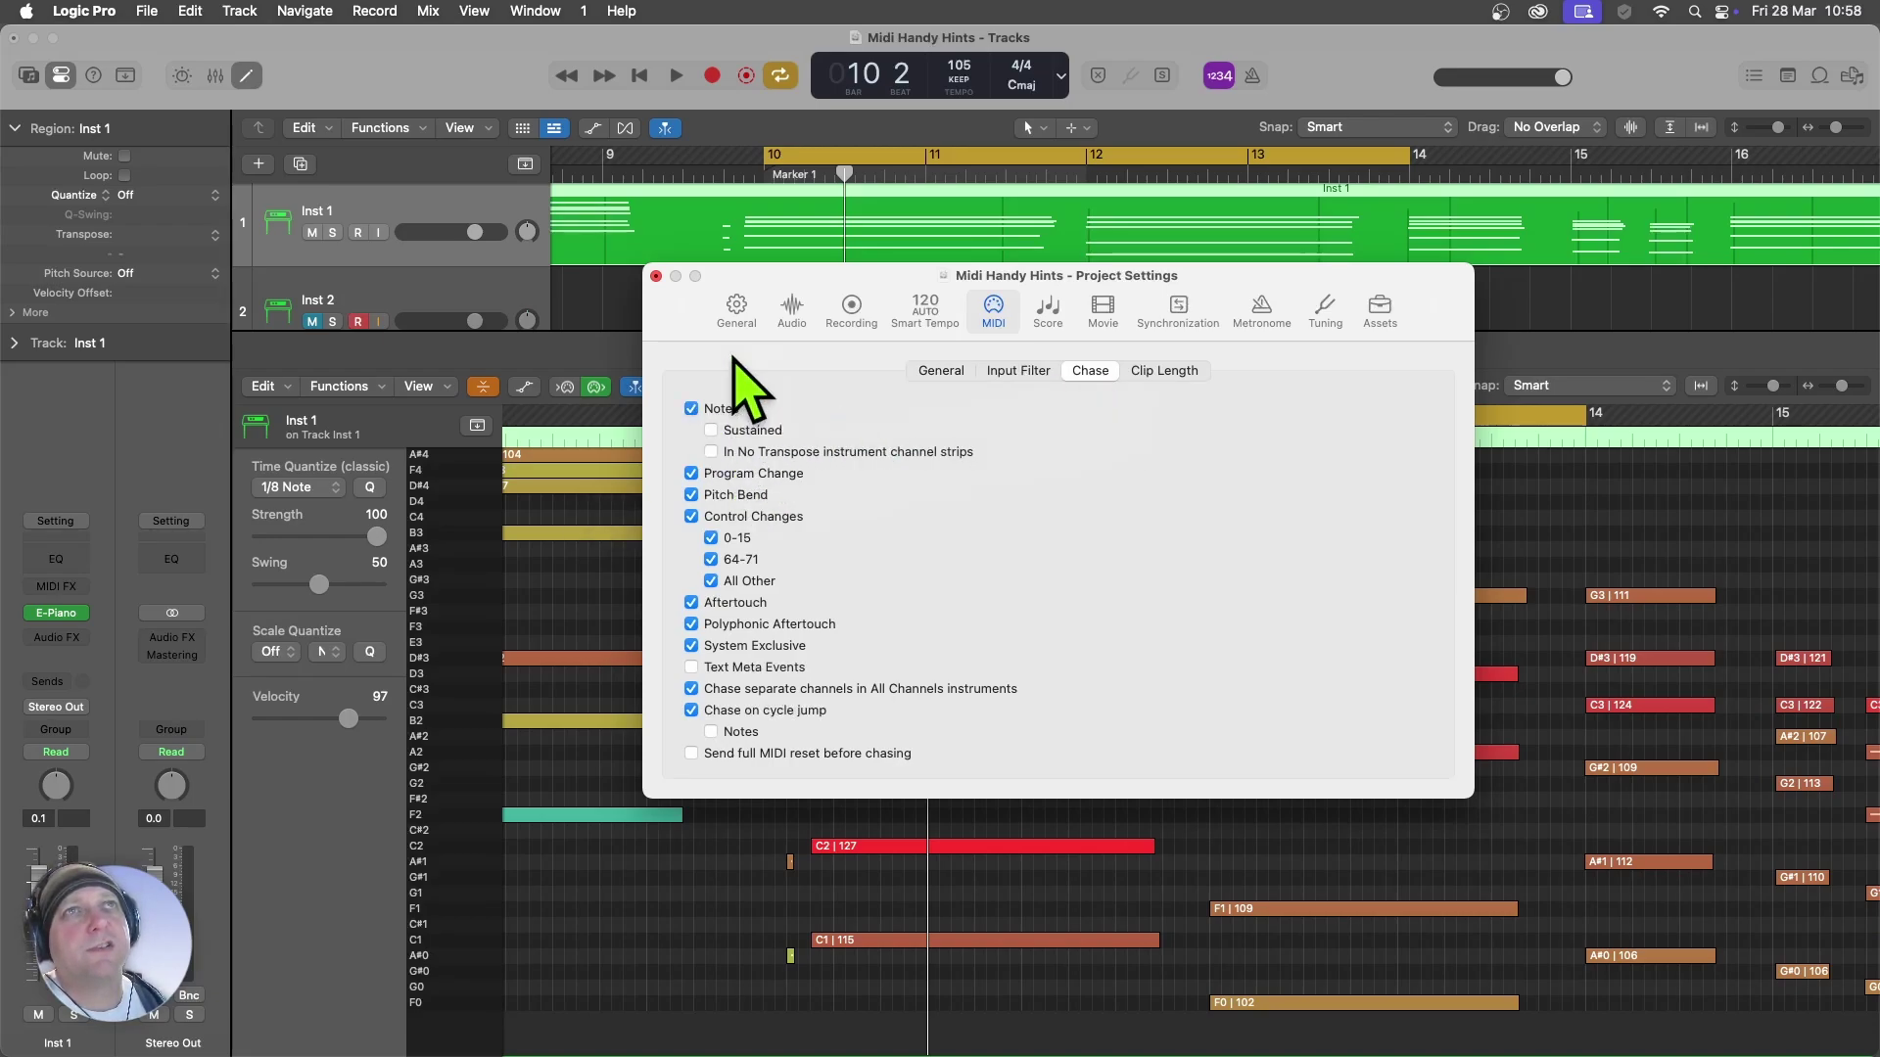
left_click(656, 276)
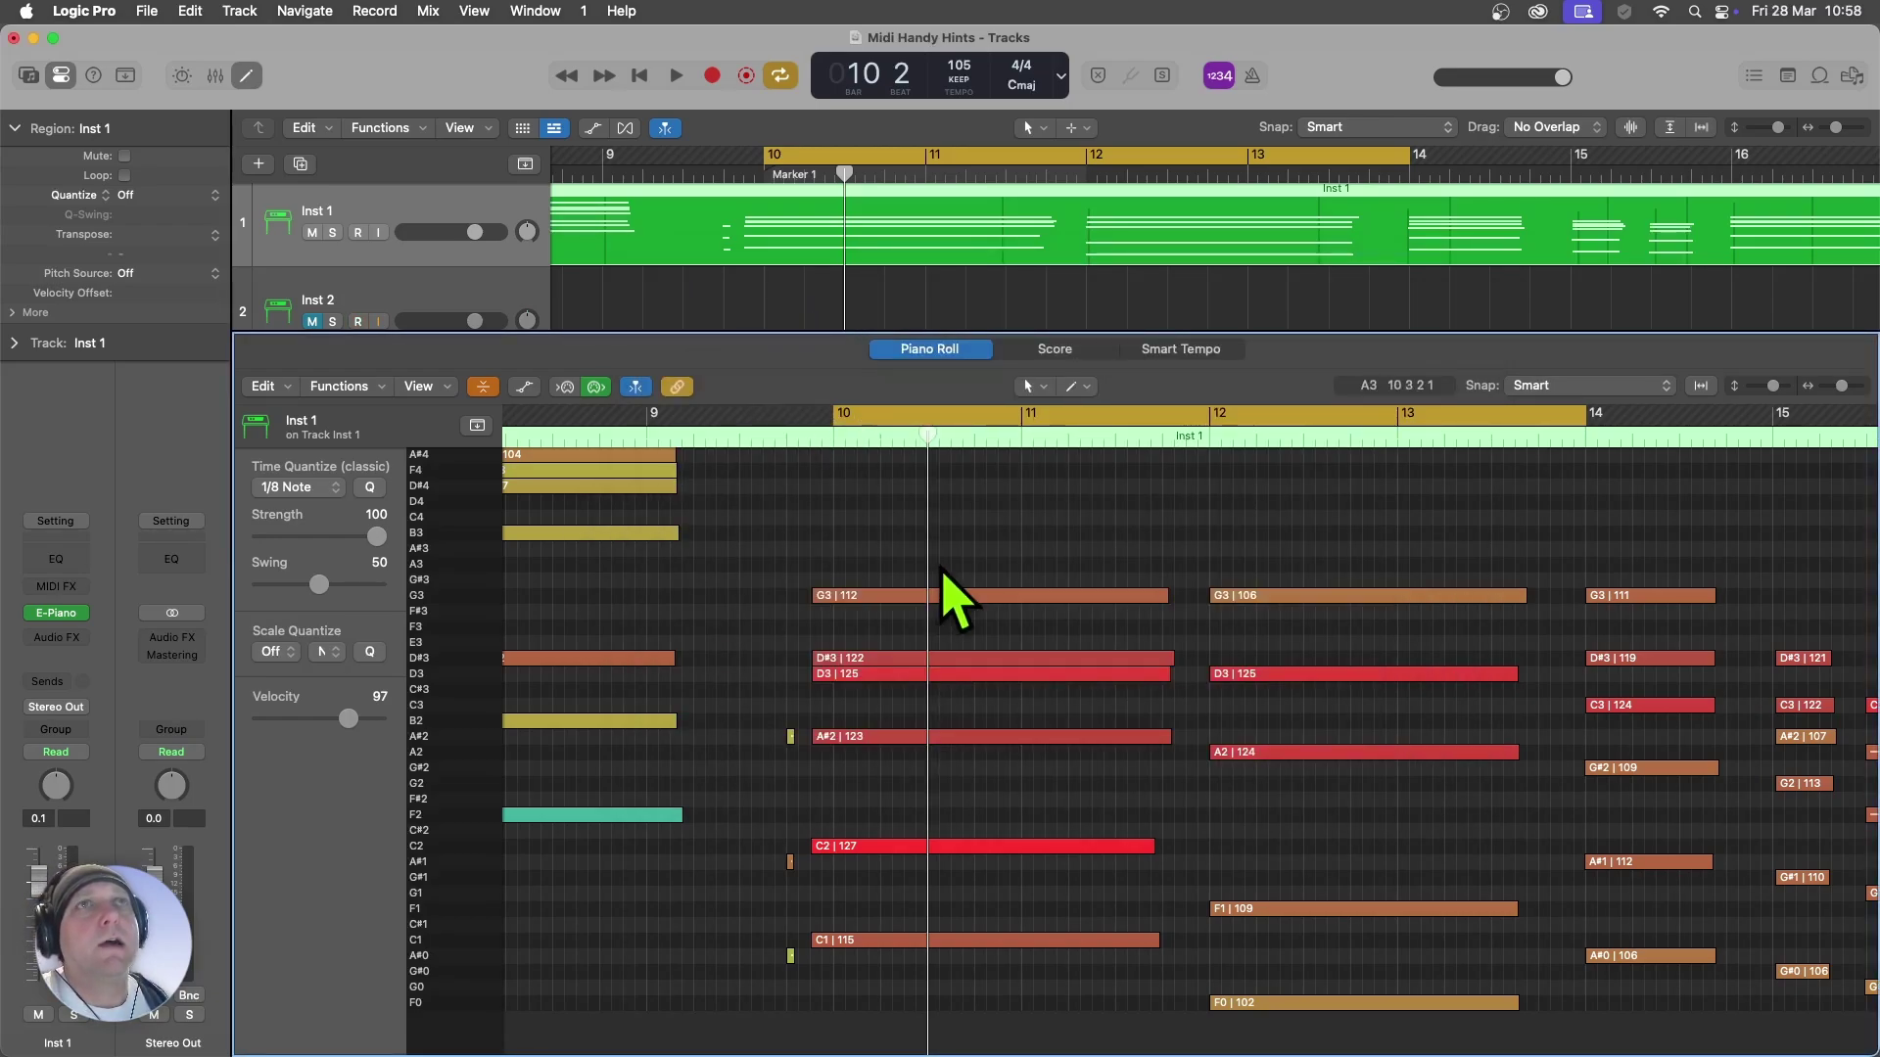
- Play the looped Inst 1 section from bar 10 to hear chased held notes
key("space")
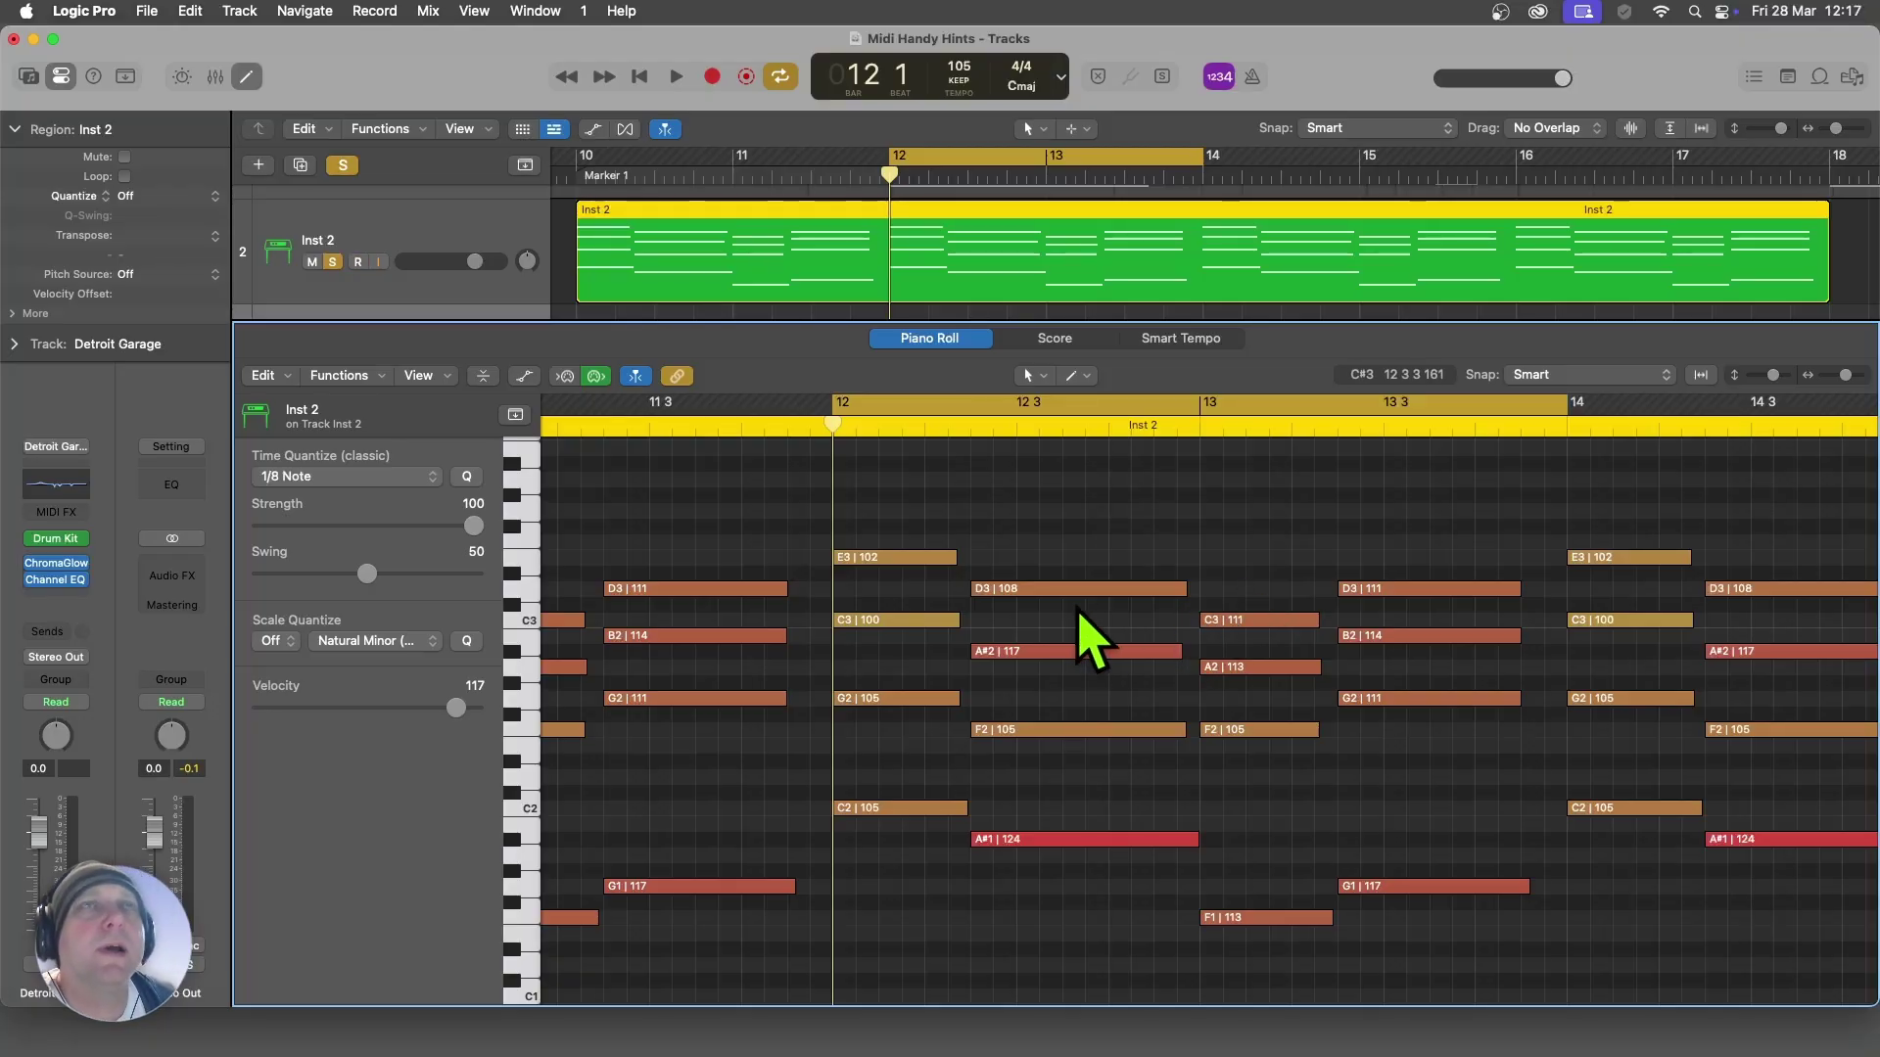
left_click(1074, 590)
left_click(1060, 653)
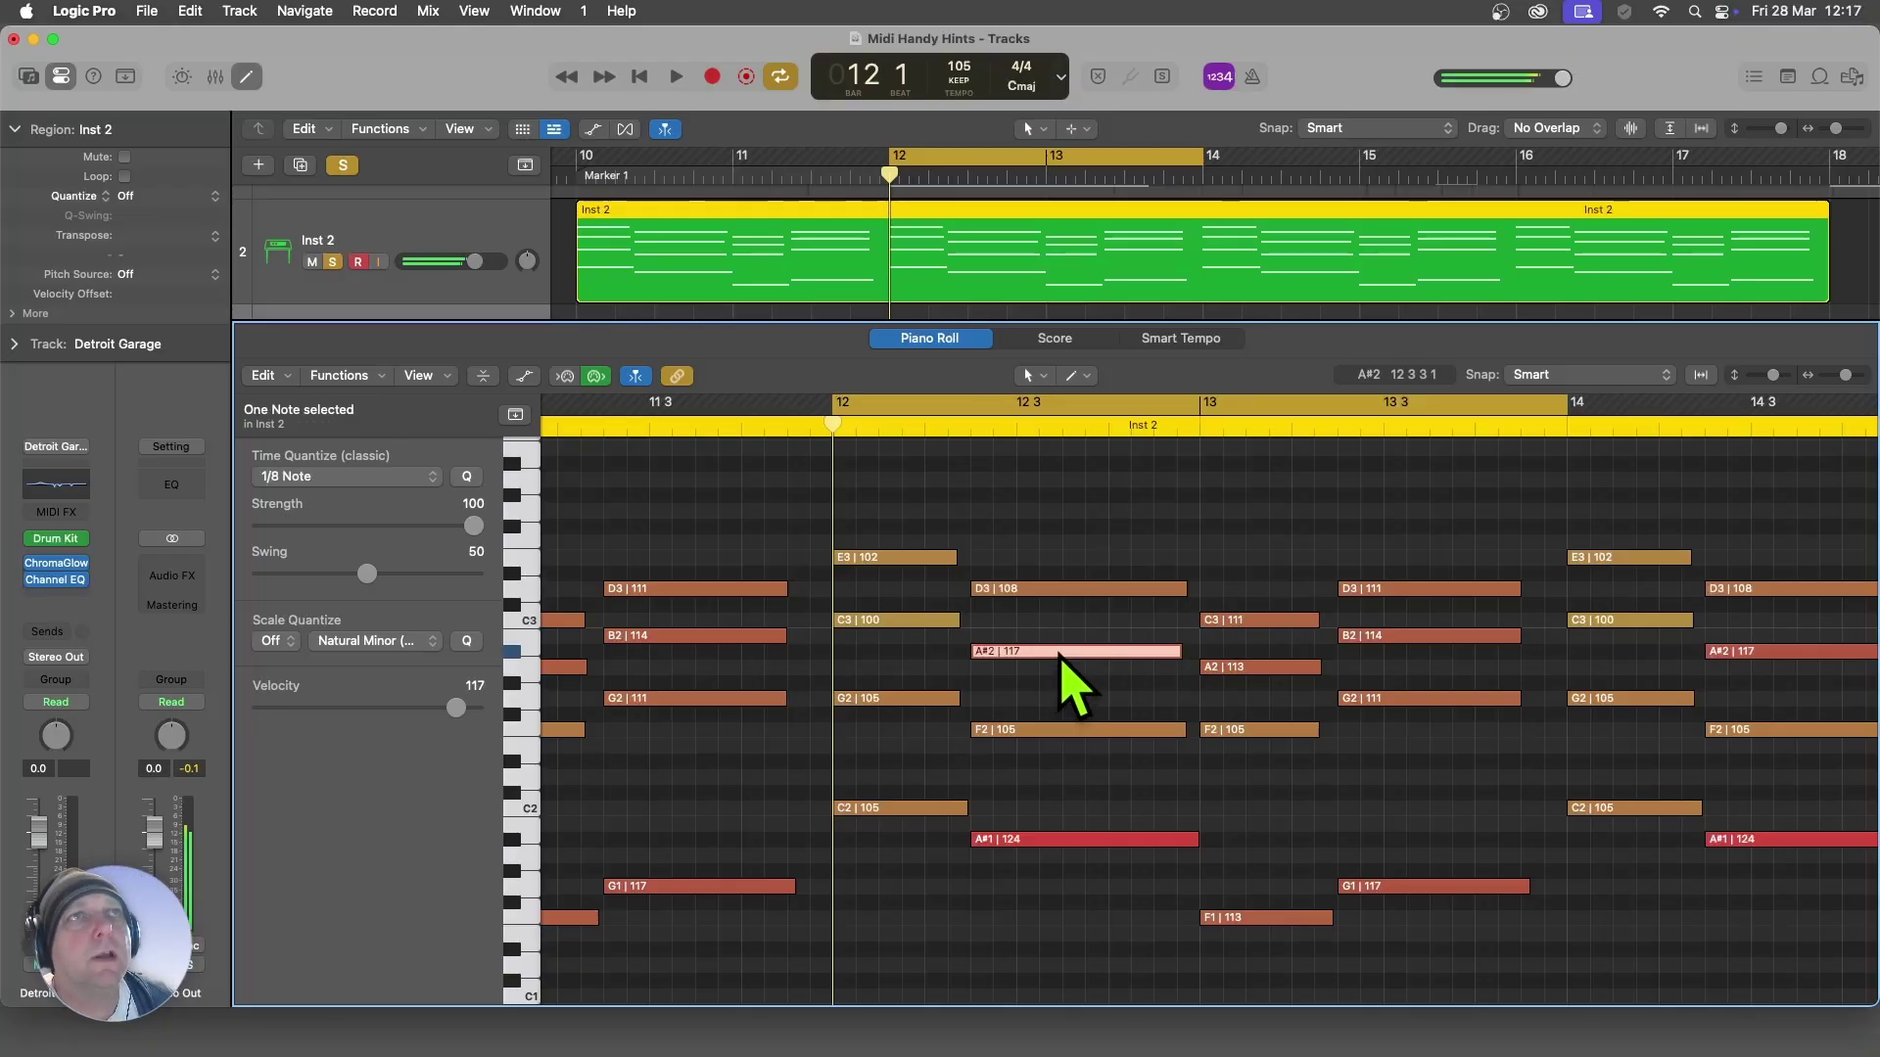
left_click(1060, 731)
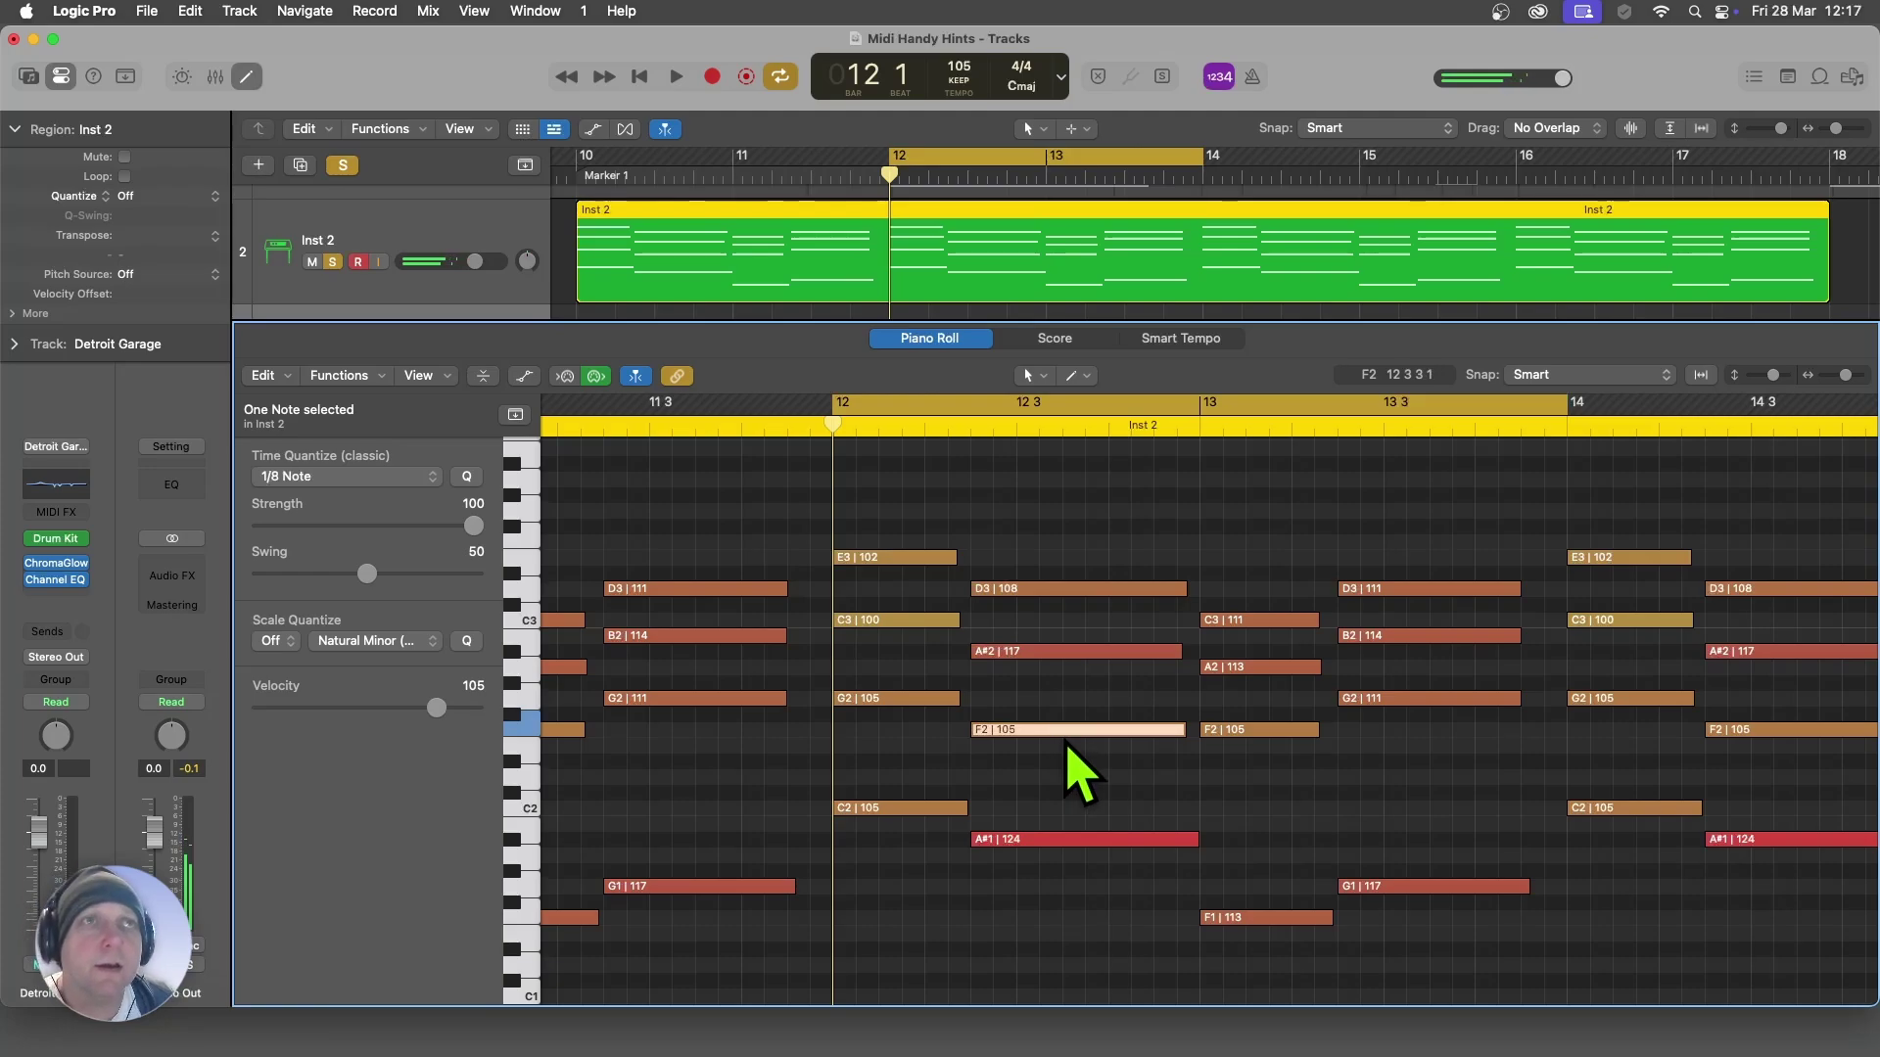
key("space")
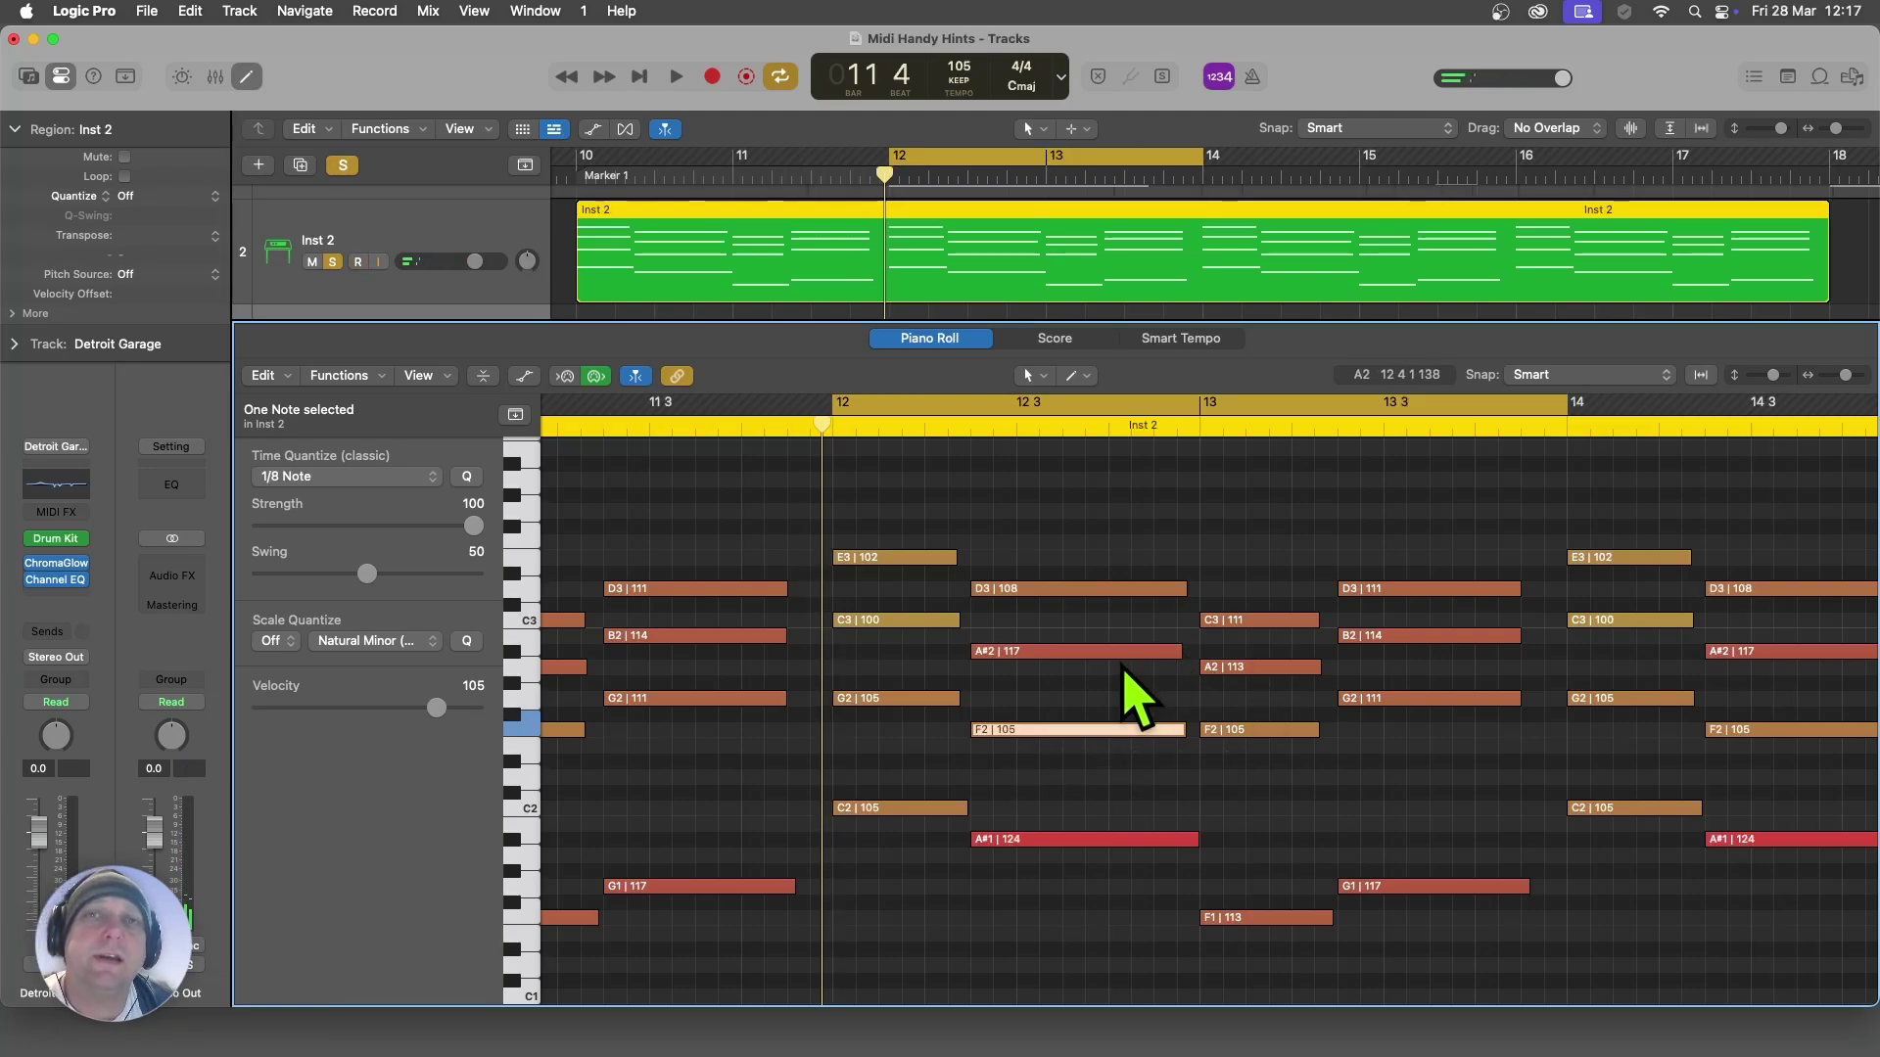
left_click_drag(1024, 653, 1052, 709)
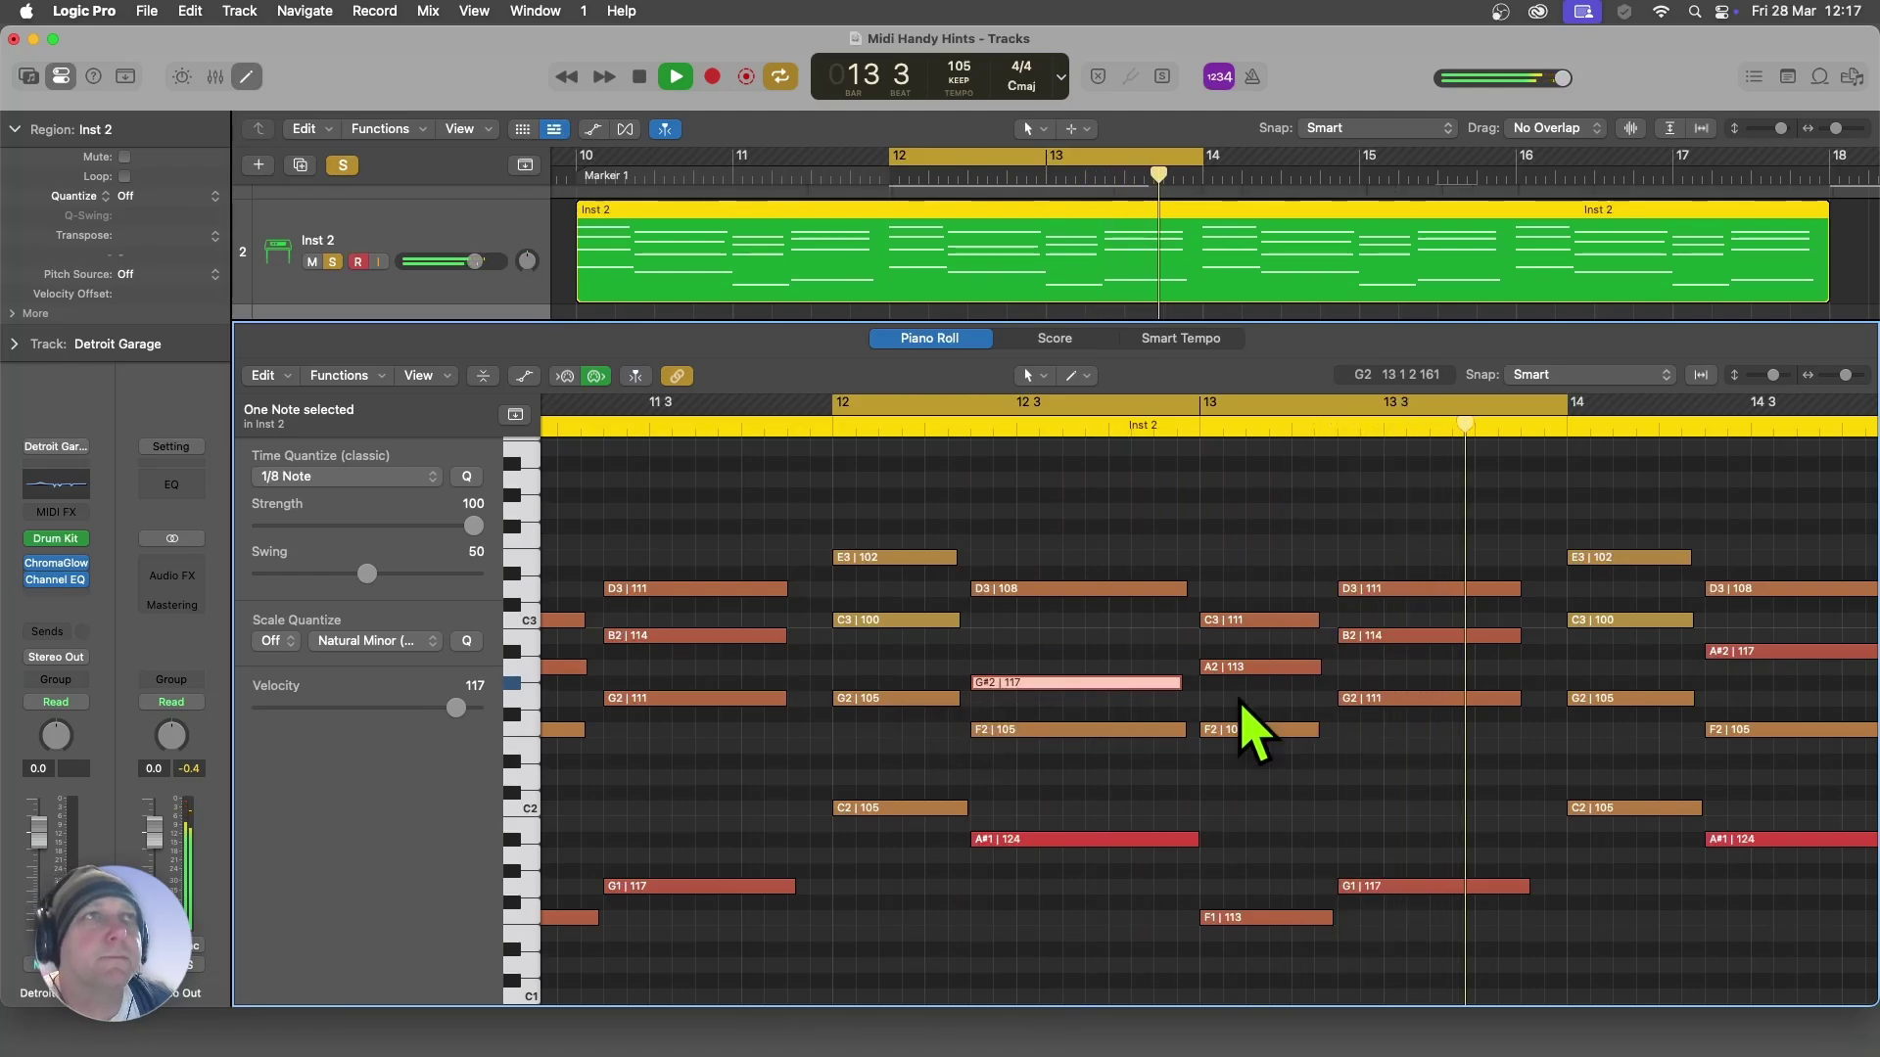
left_click_drag(1401, 702, 1398, 738)
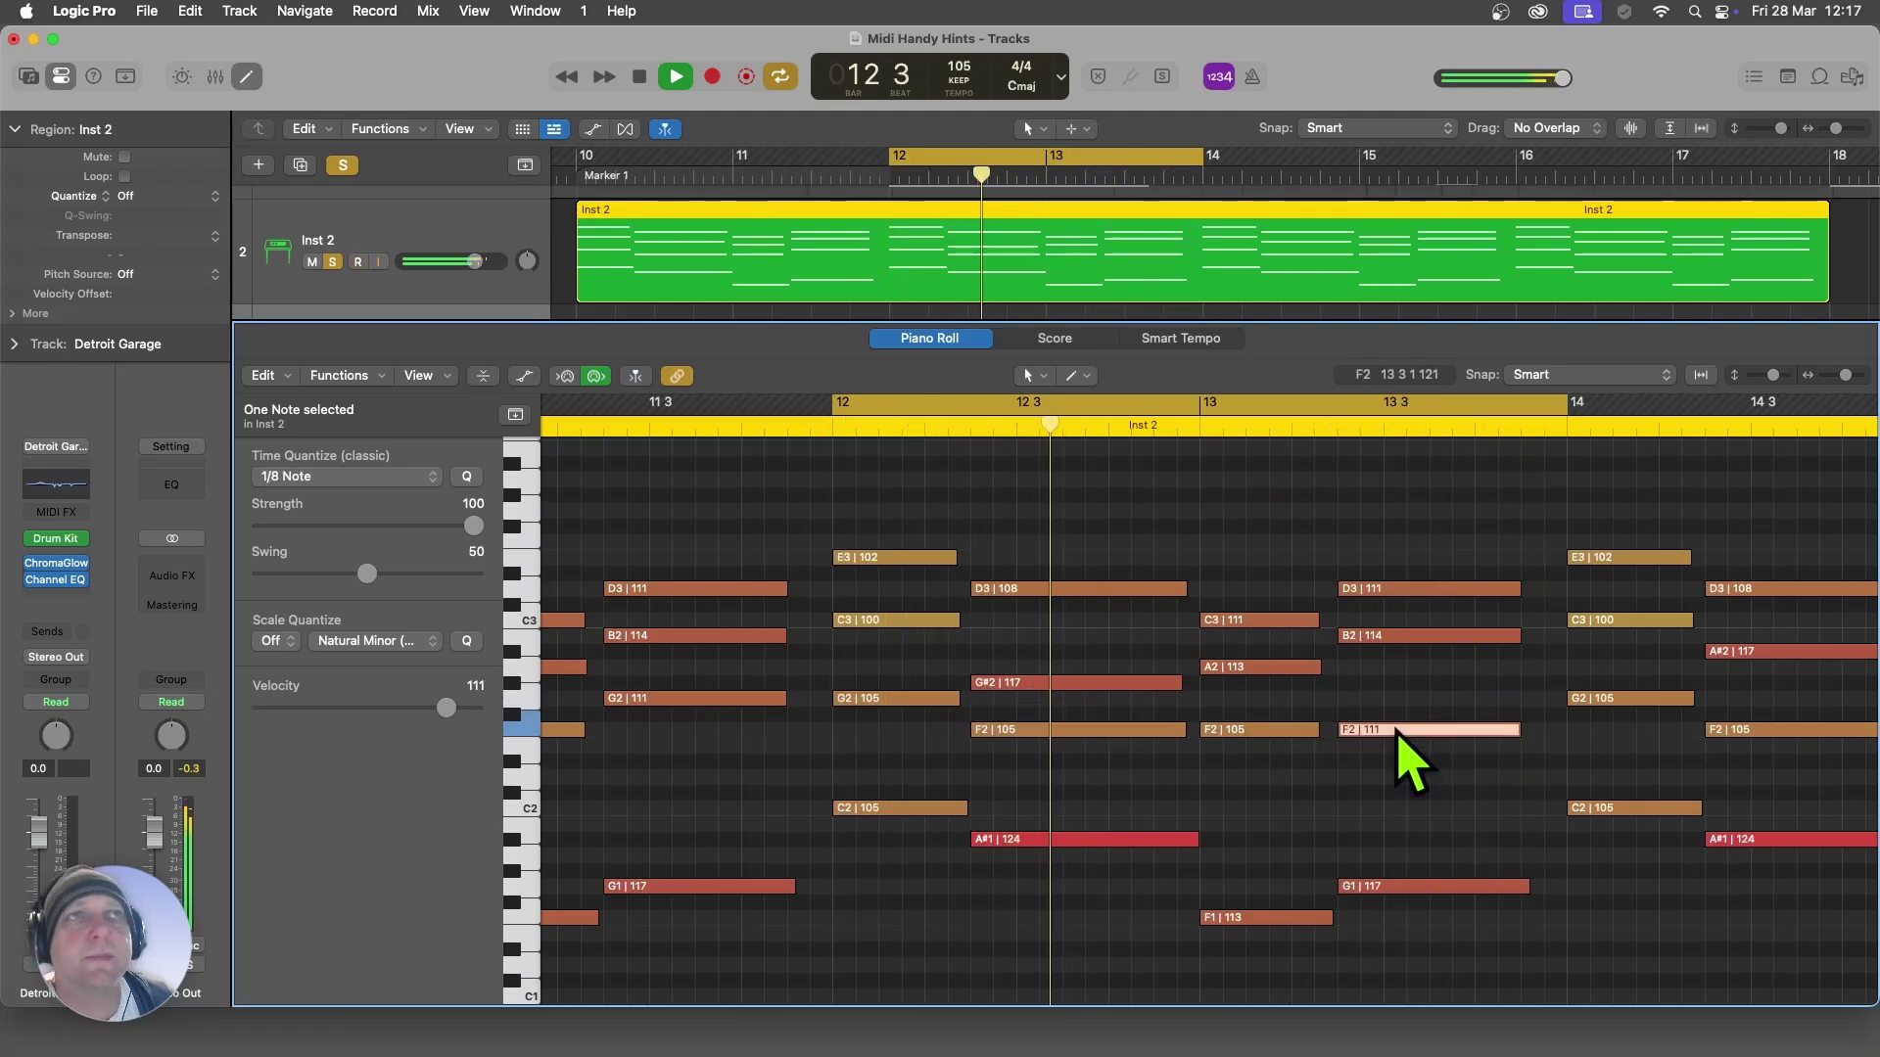
key("space")
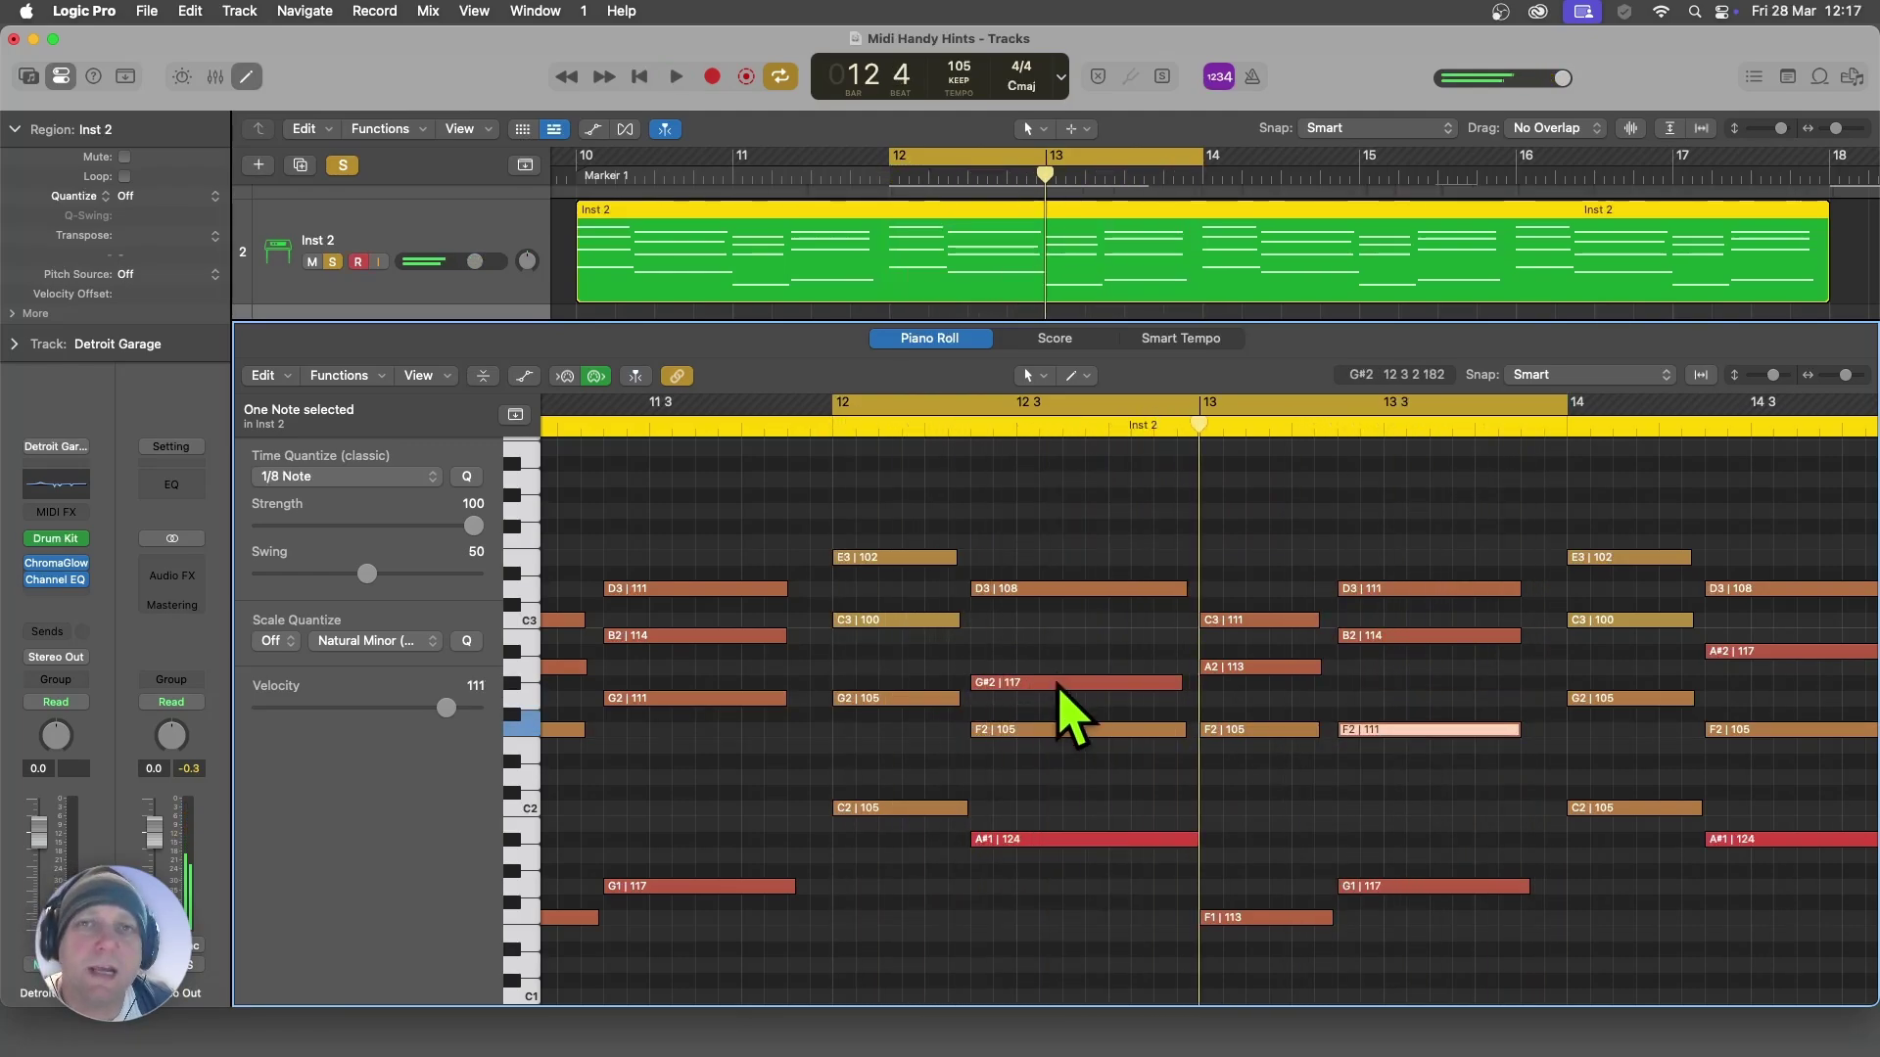
mouse_move(1056, 689)
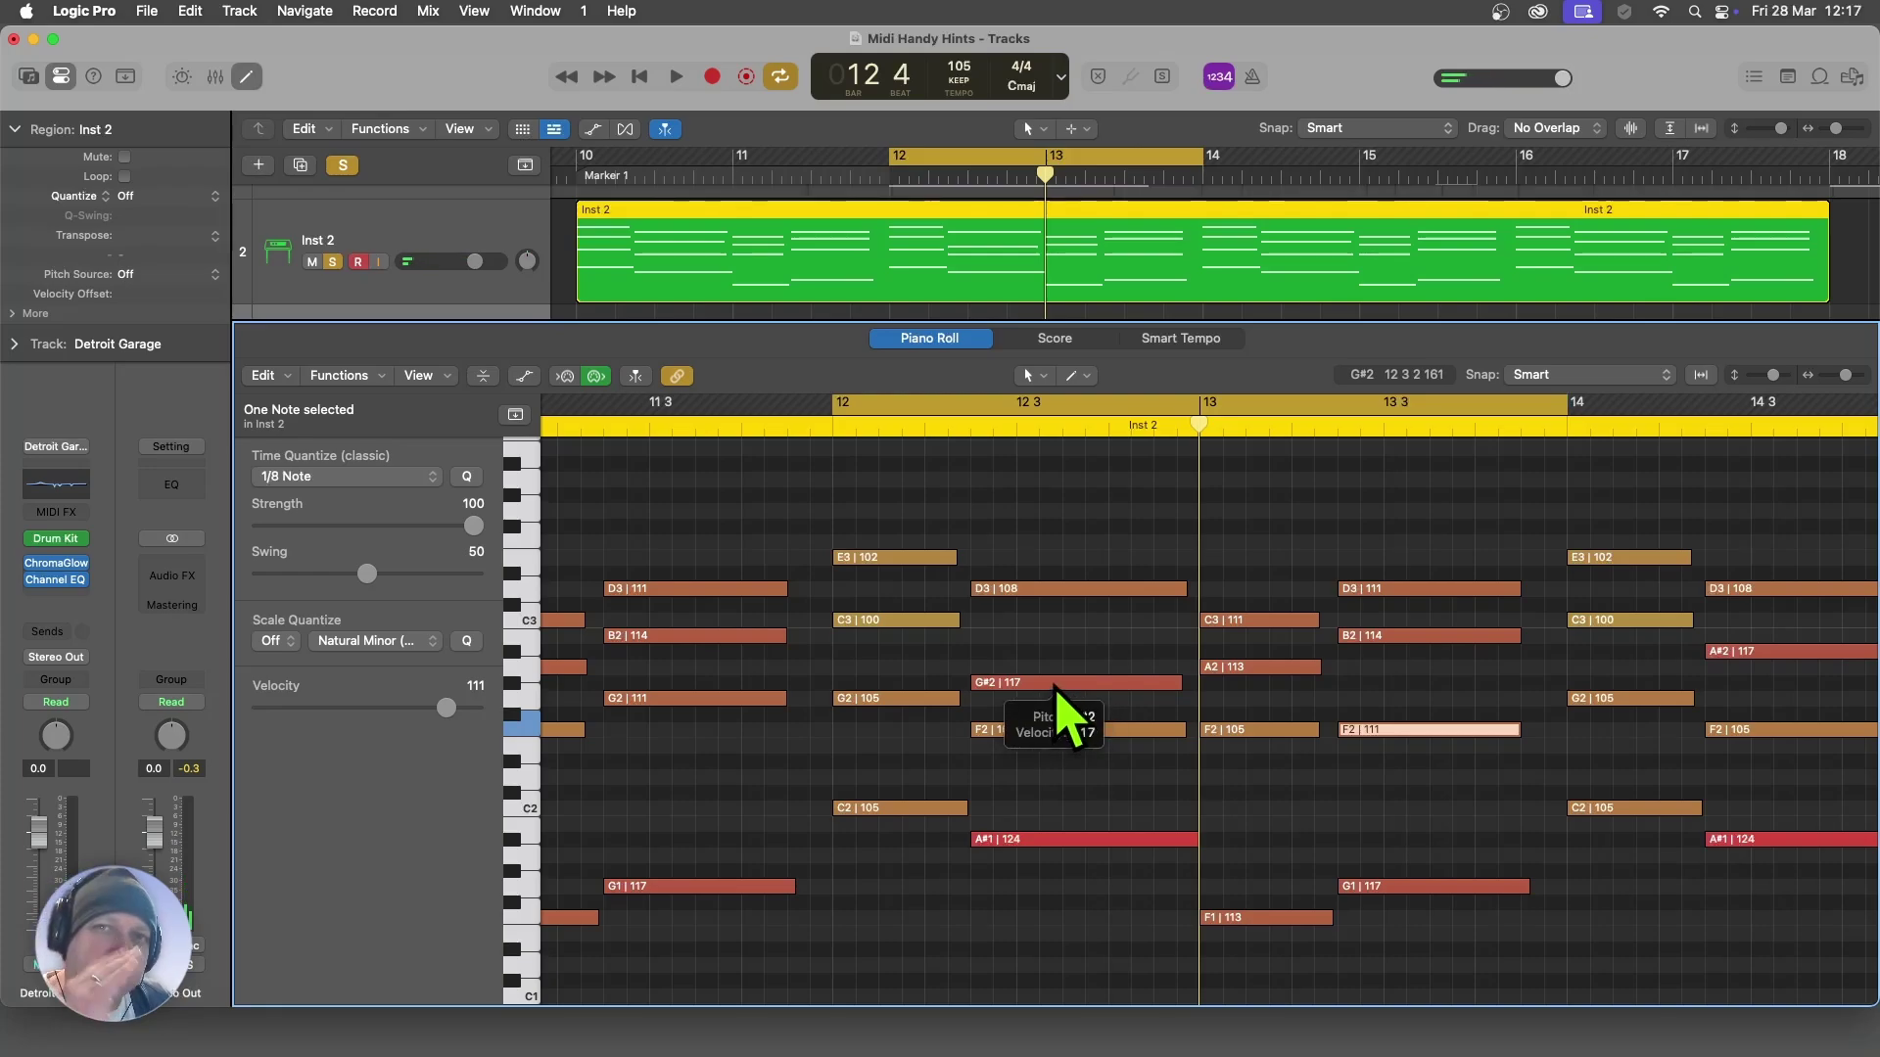
left_click_drag(1054, 684, 1057, 634)
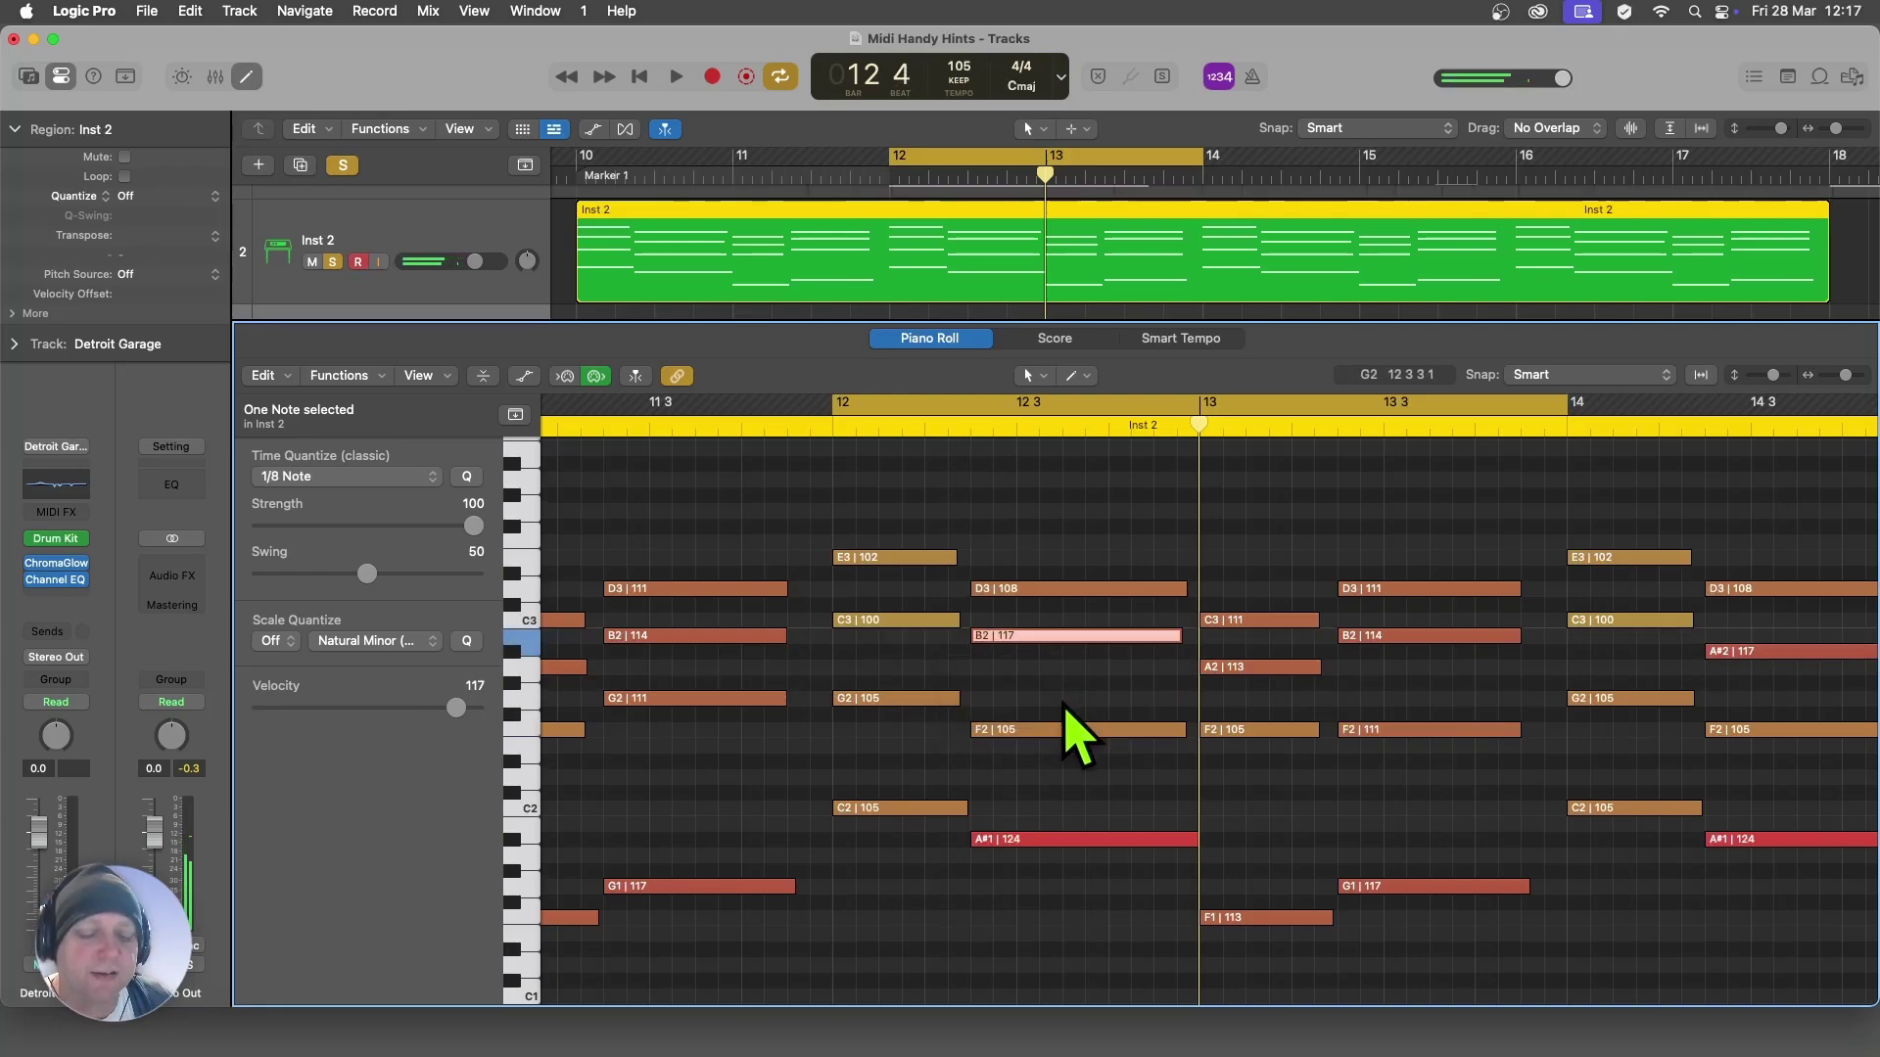
key("super+z")
key("alt+Up")
key("alt+Up")
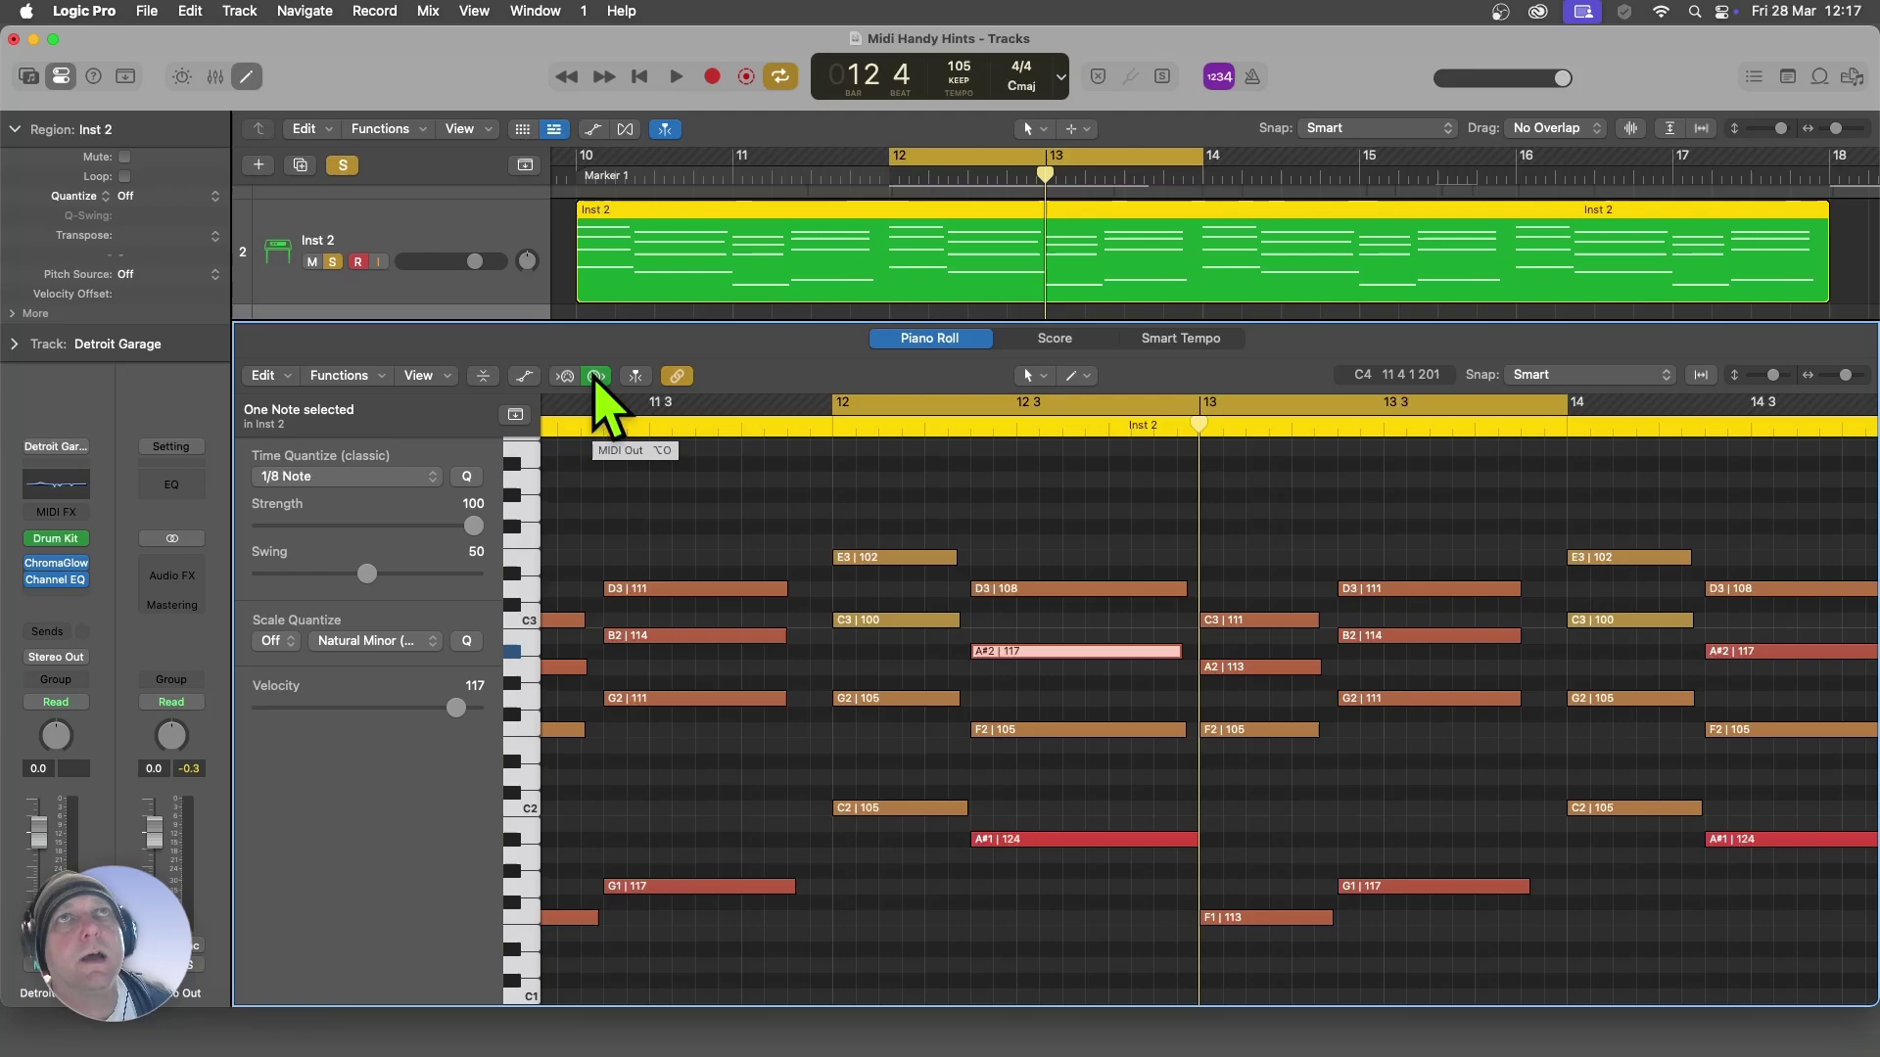
- Turn off MIDI Out, then silently select the D3, C3, A2 and A#2 notes
key("alt+o")
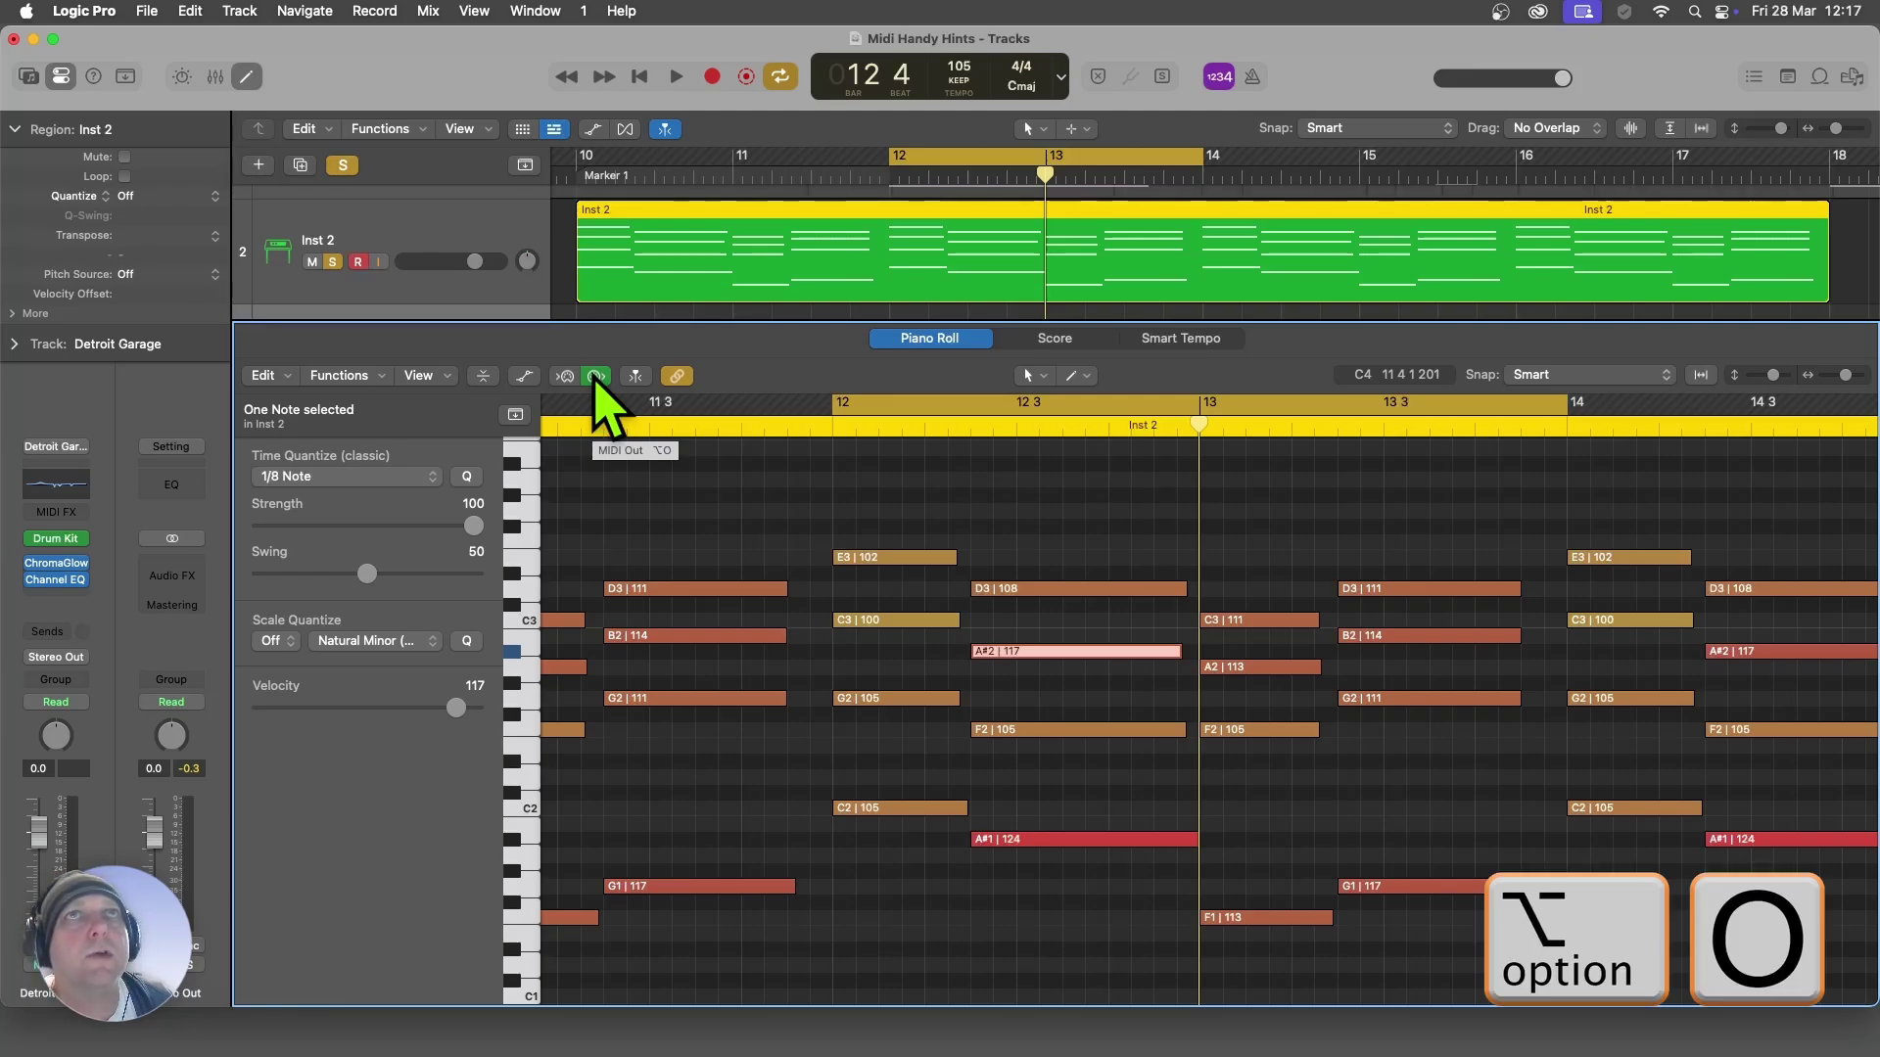
left_click(596, 376)
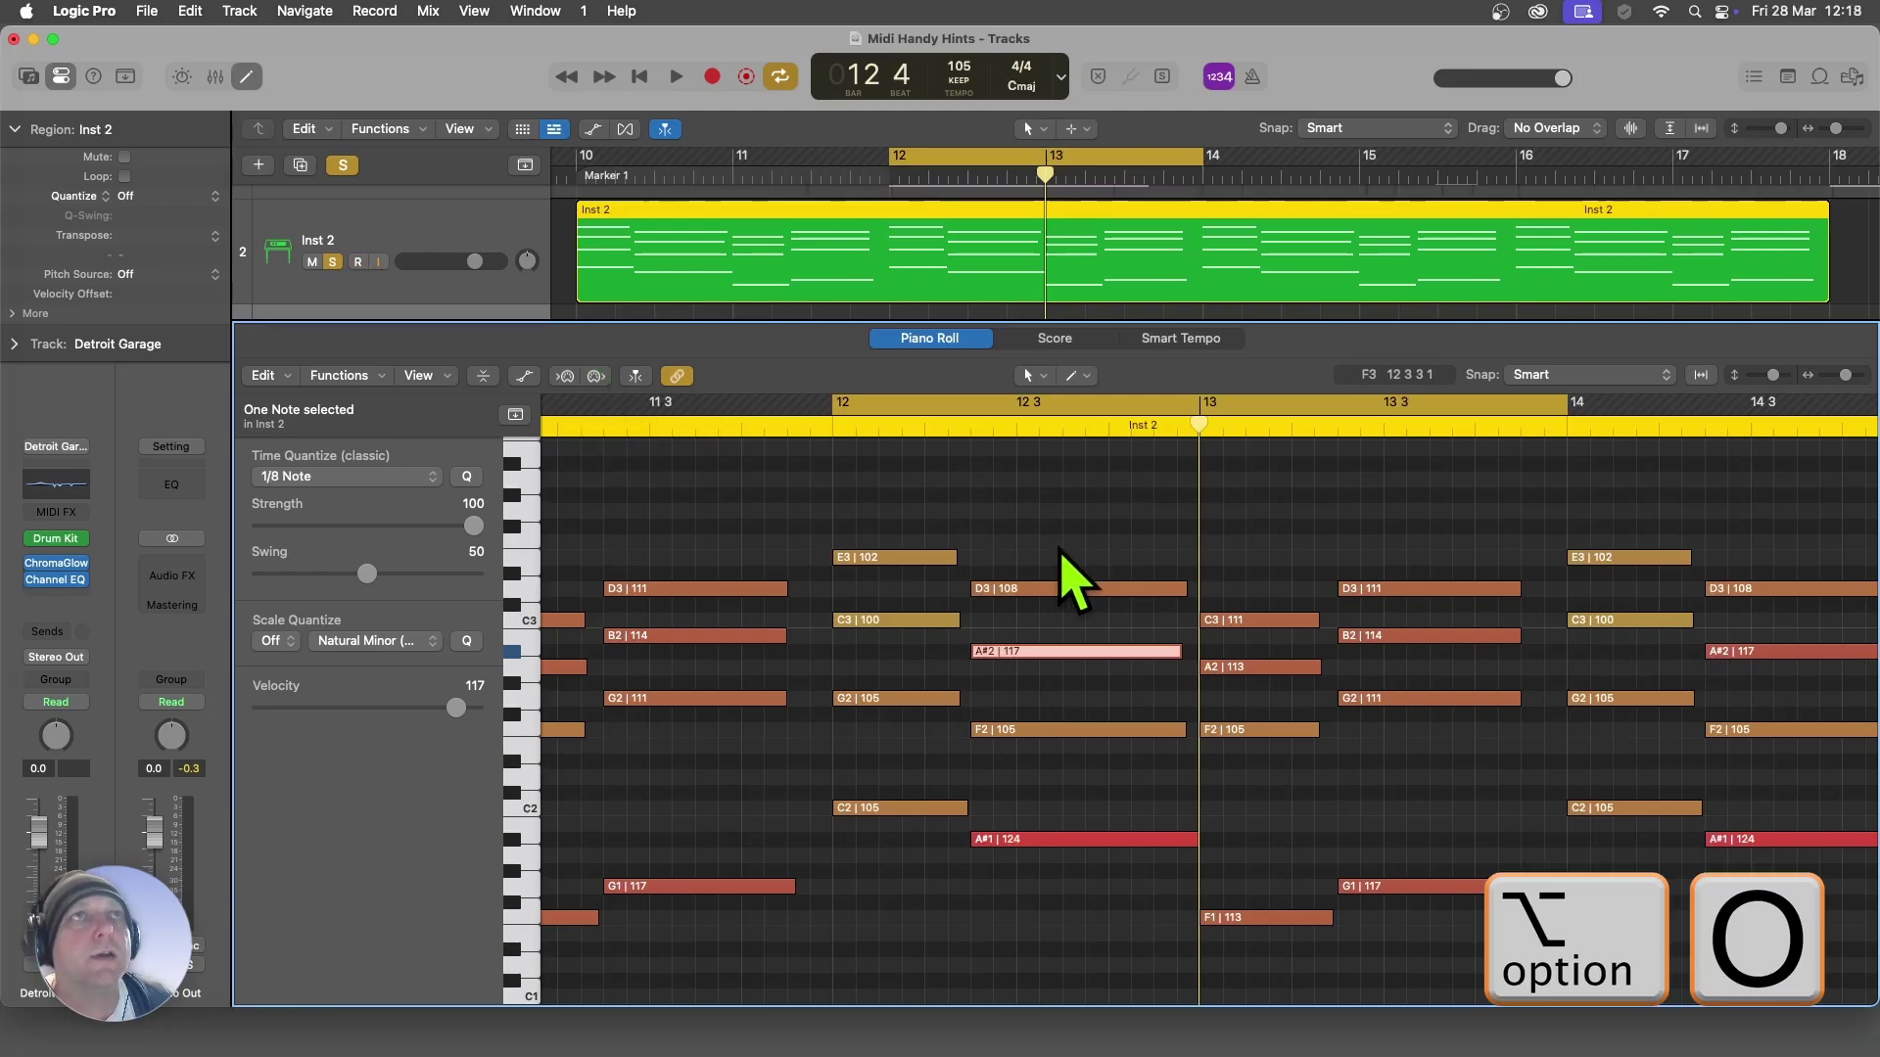
left_click(1048, 587)
left_click(1260, 622)
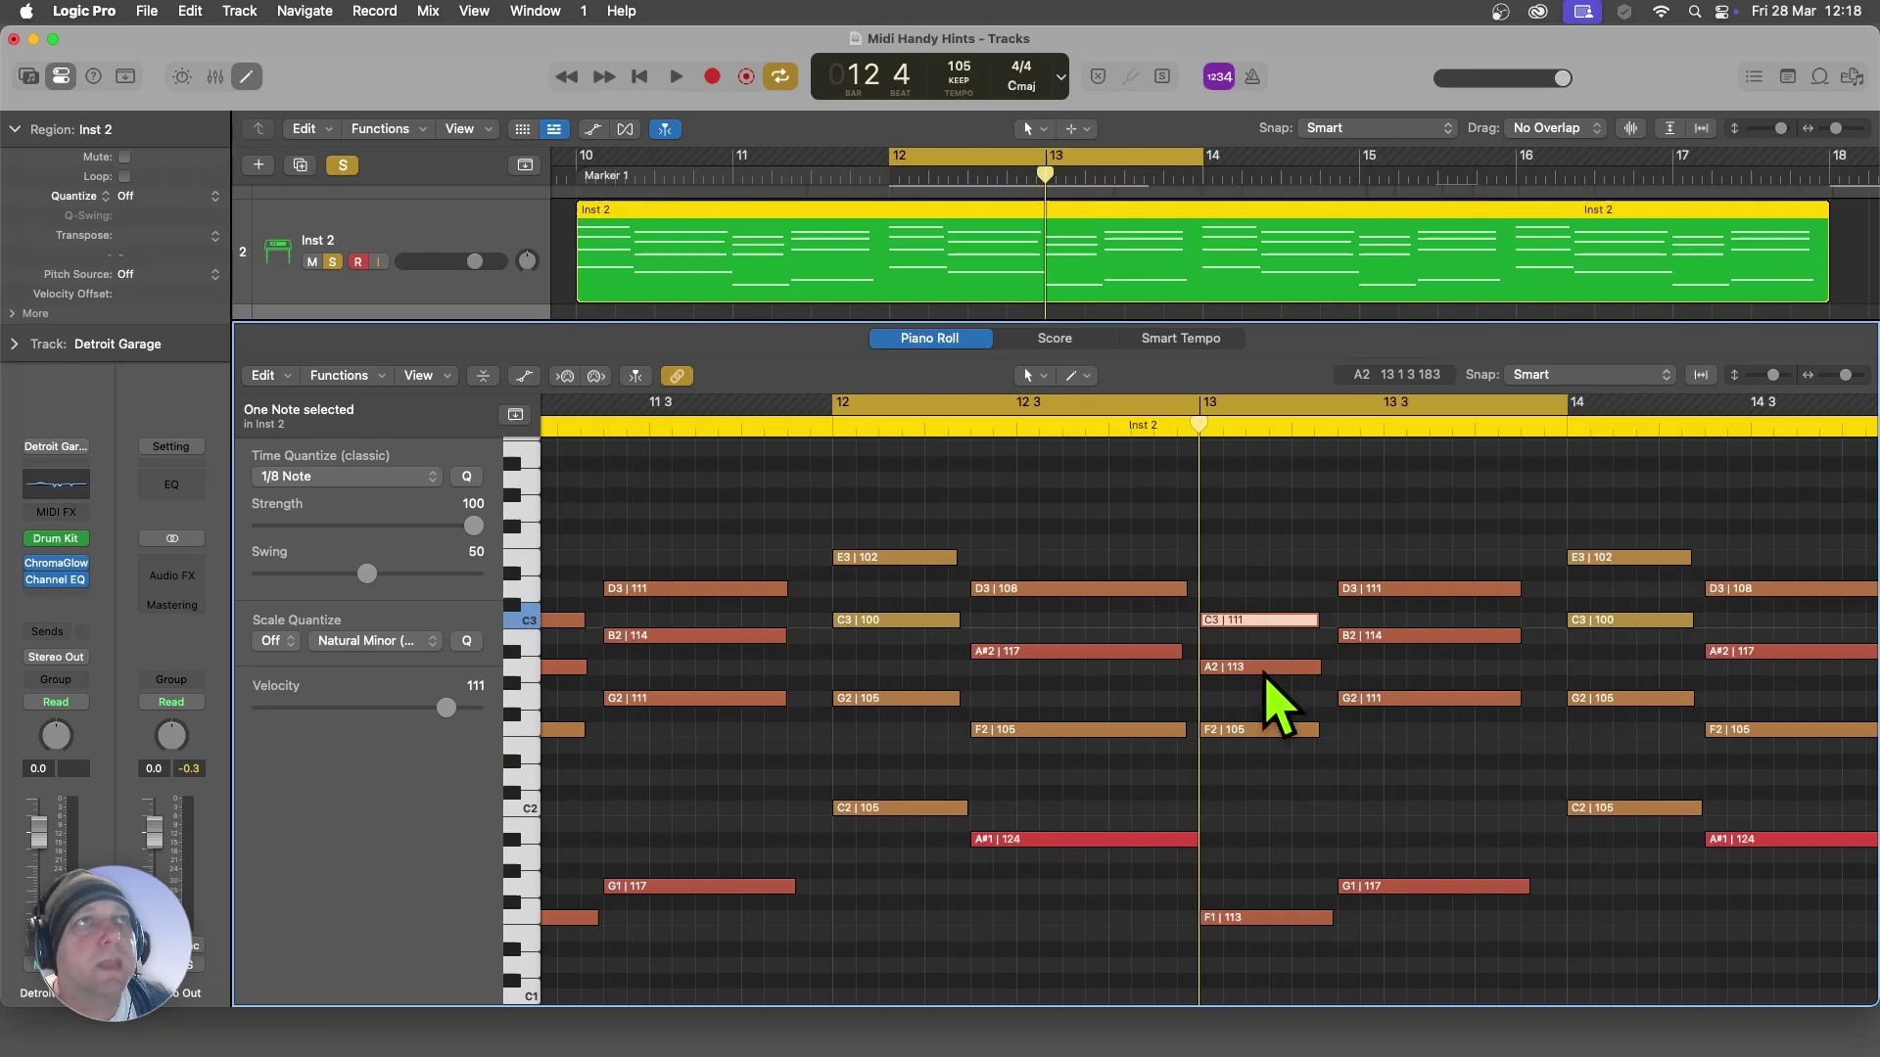
left_click(1253, 667)
left_click(1136, 651)
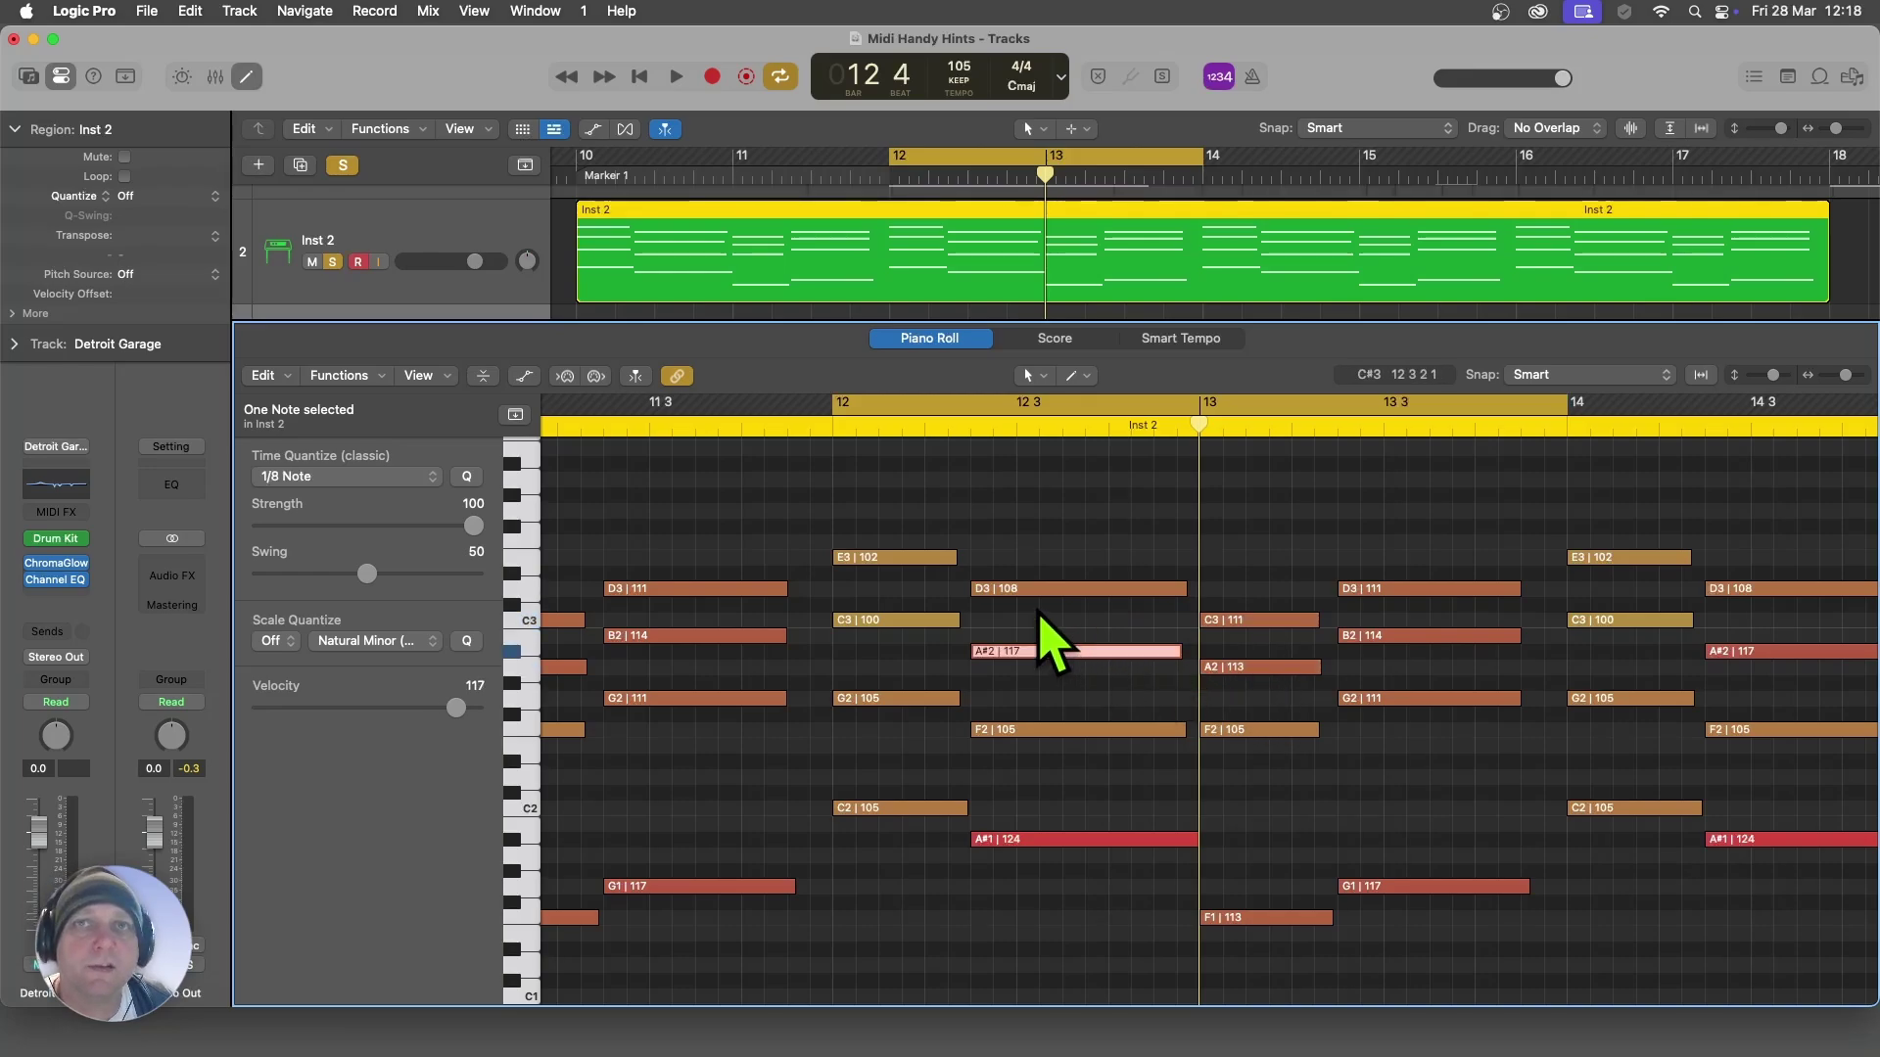
- During playback from bar 12, drag the A#2 note down to G#2
key("space")
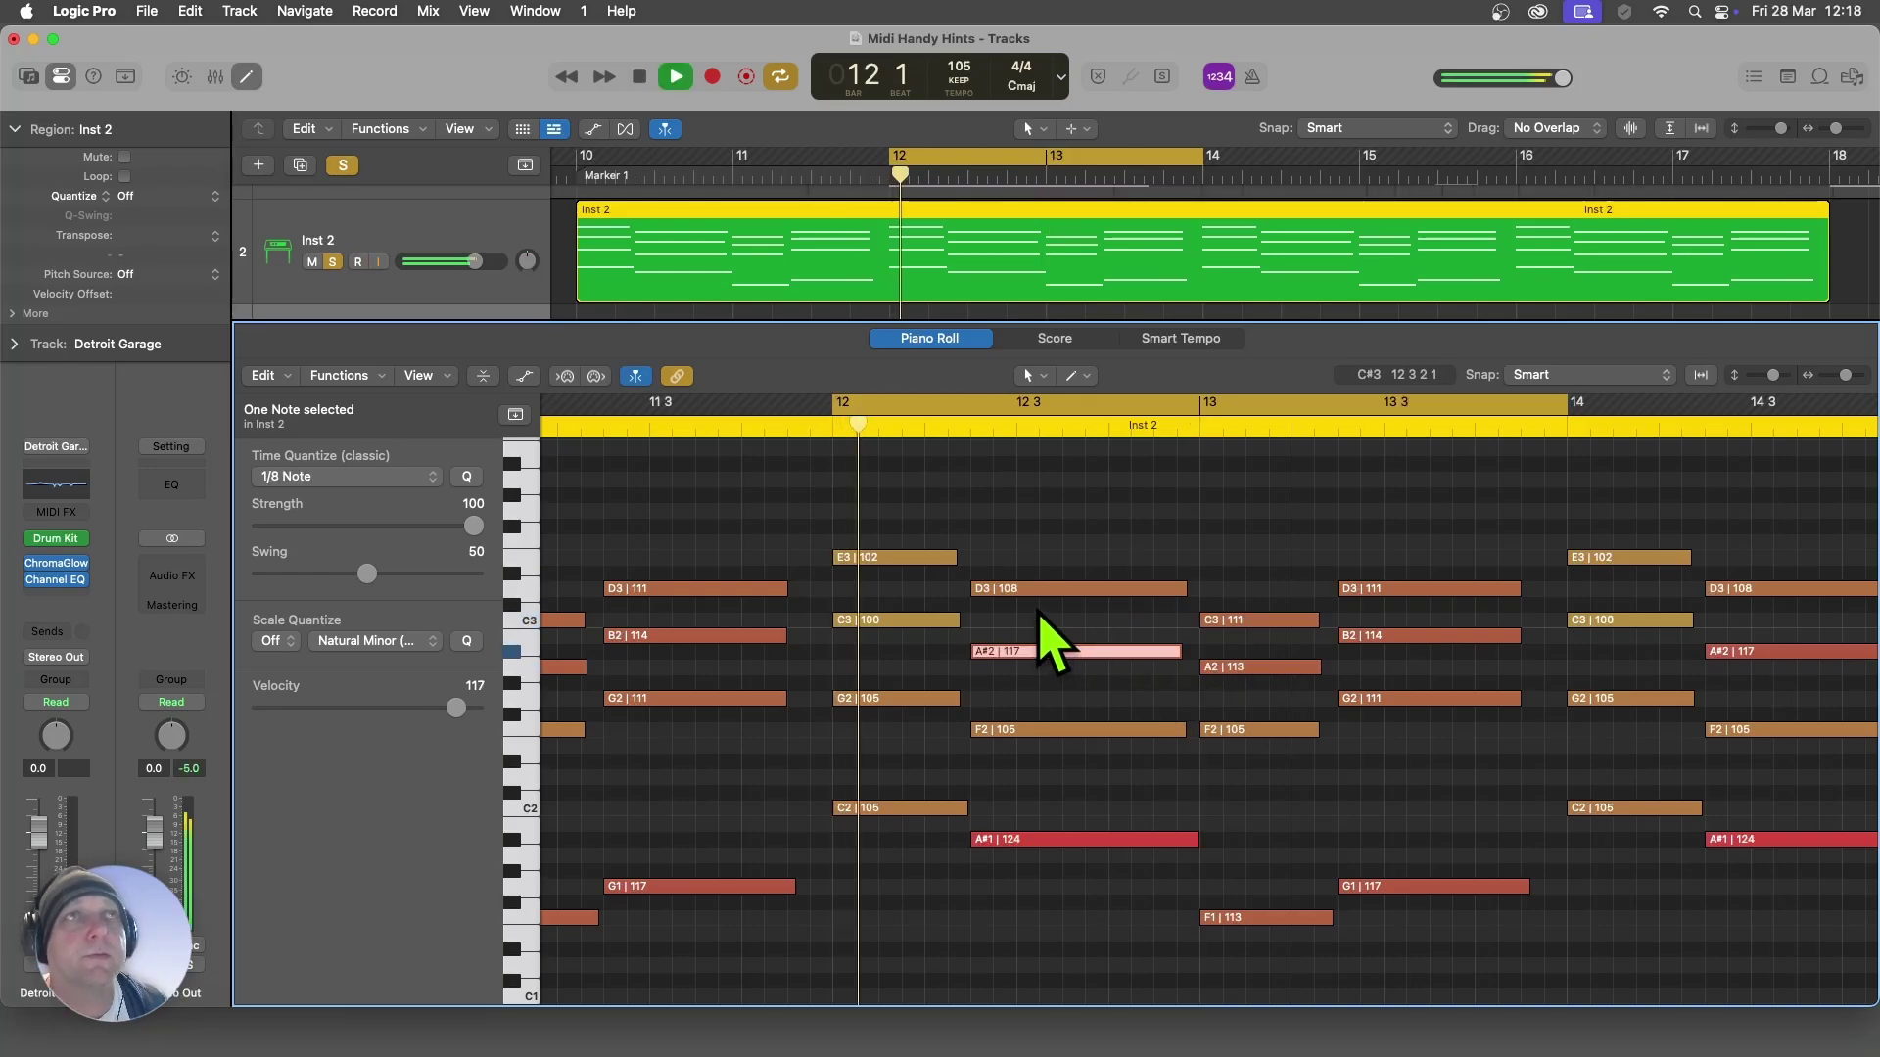
left_click_drag(1002, 658, 982, 692)
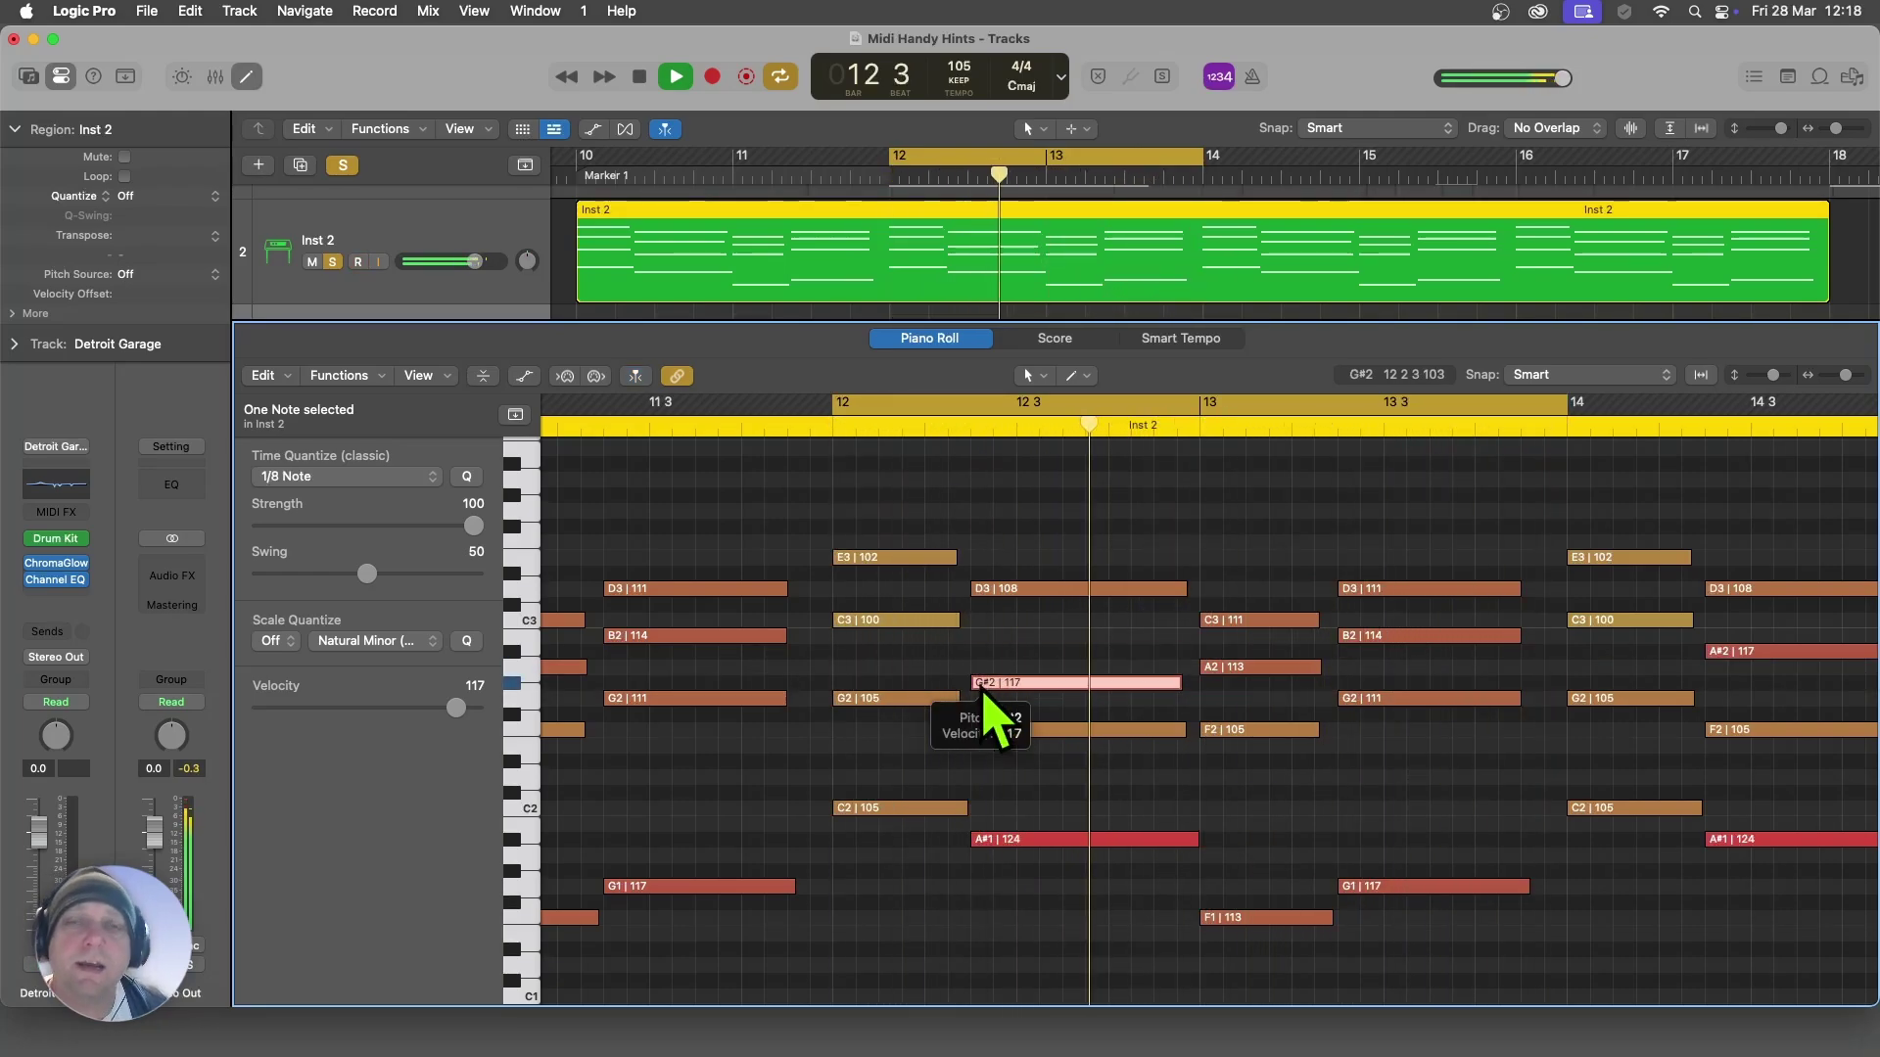
key("space")
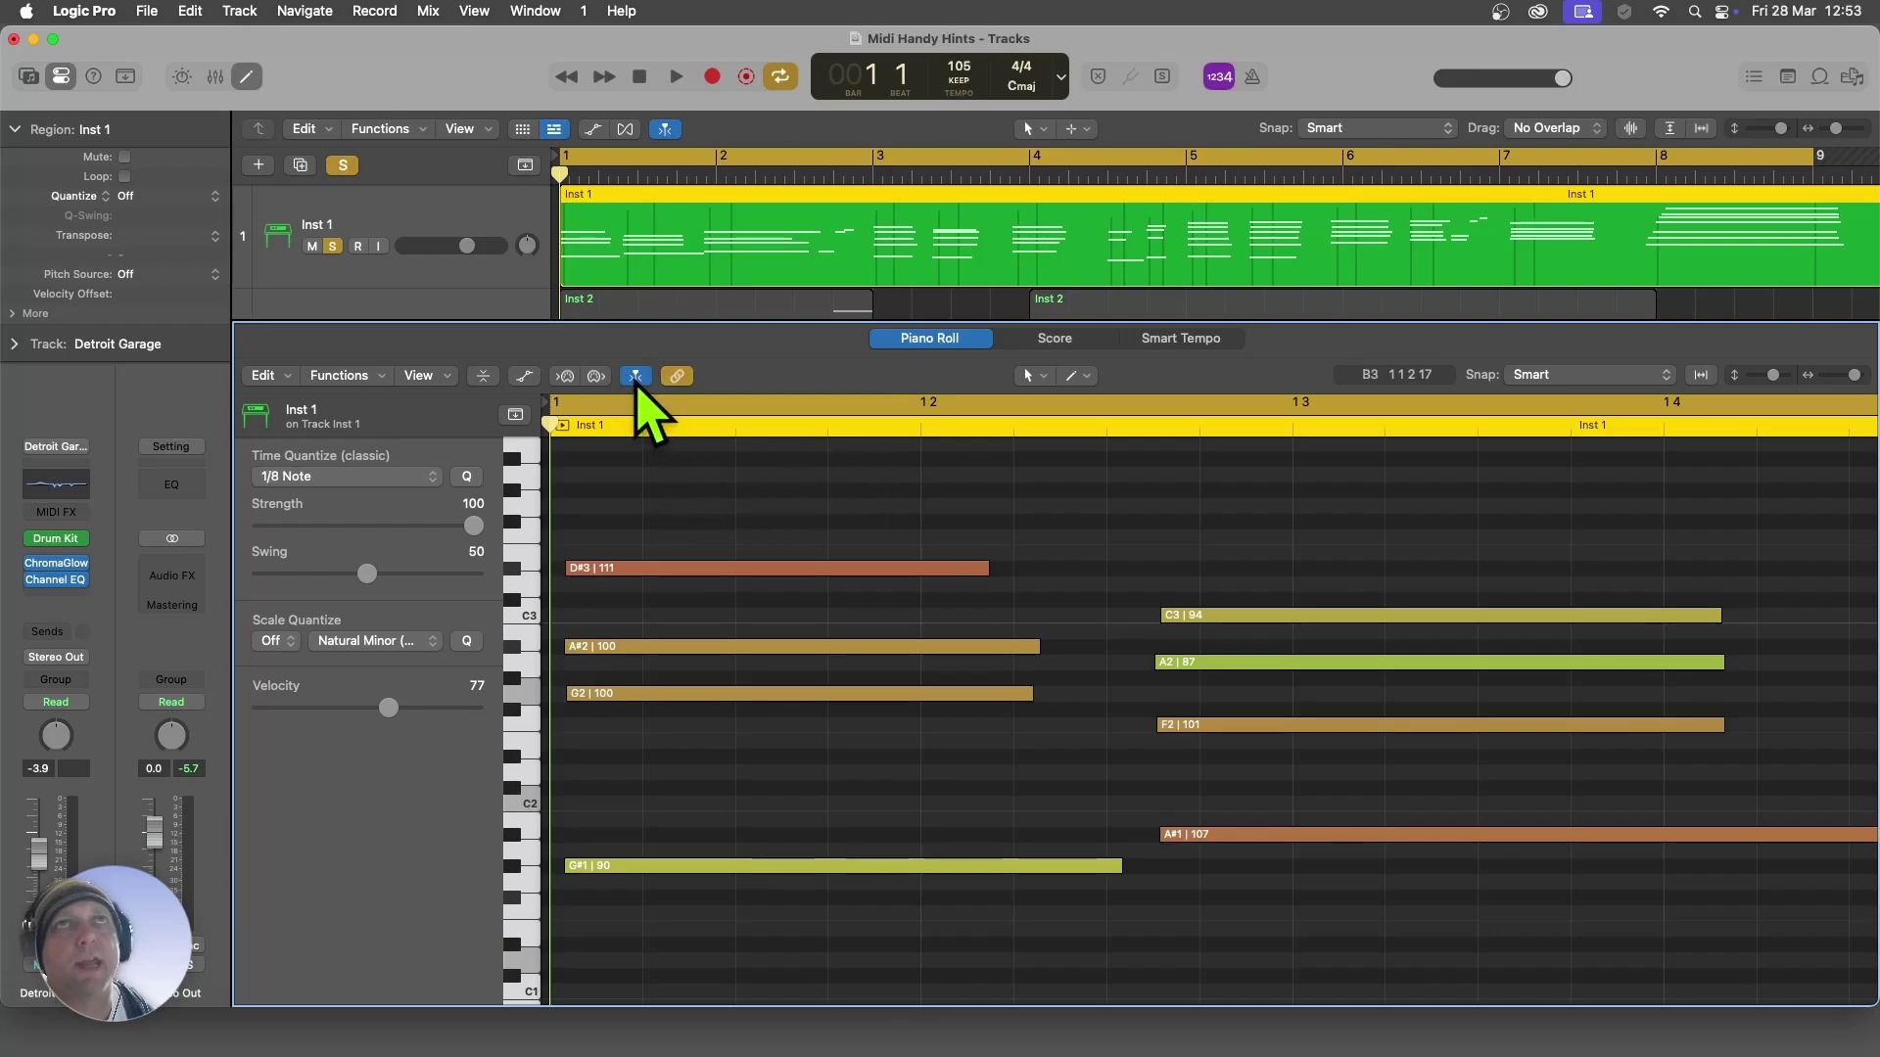
- Play Inst 1, turn Catch Playhead off with the backtick key, then make the editor follow again
key("space")
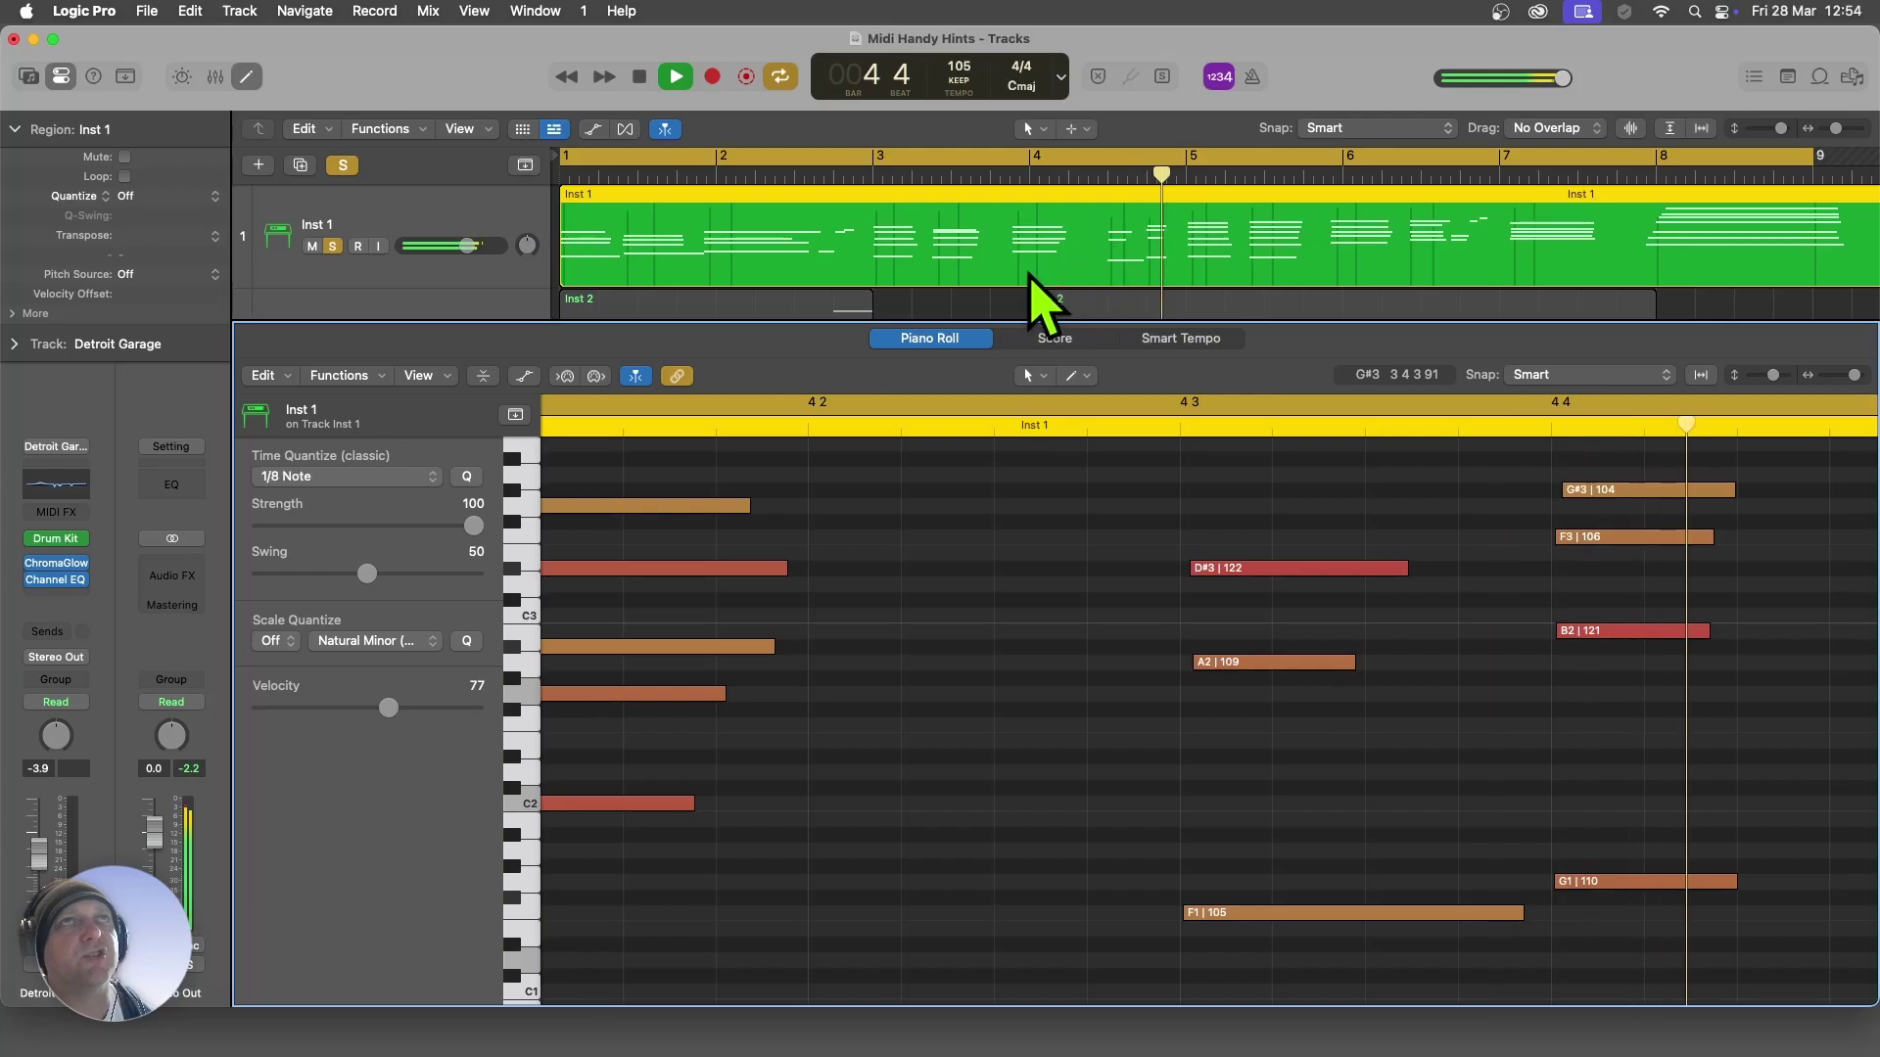
key("grave")
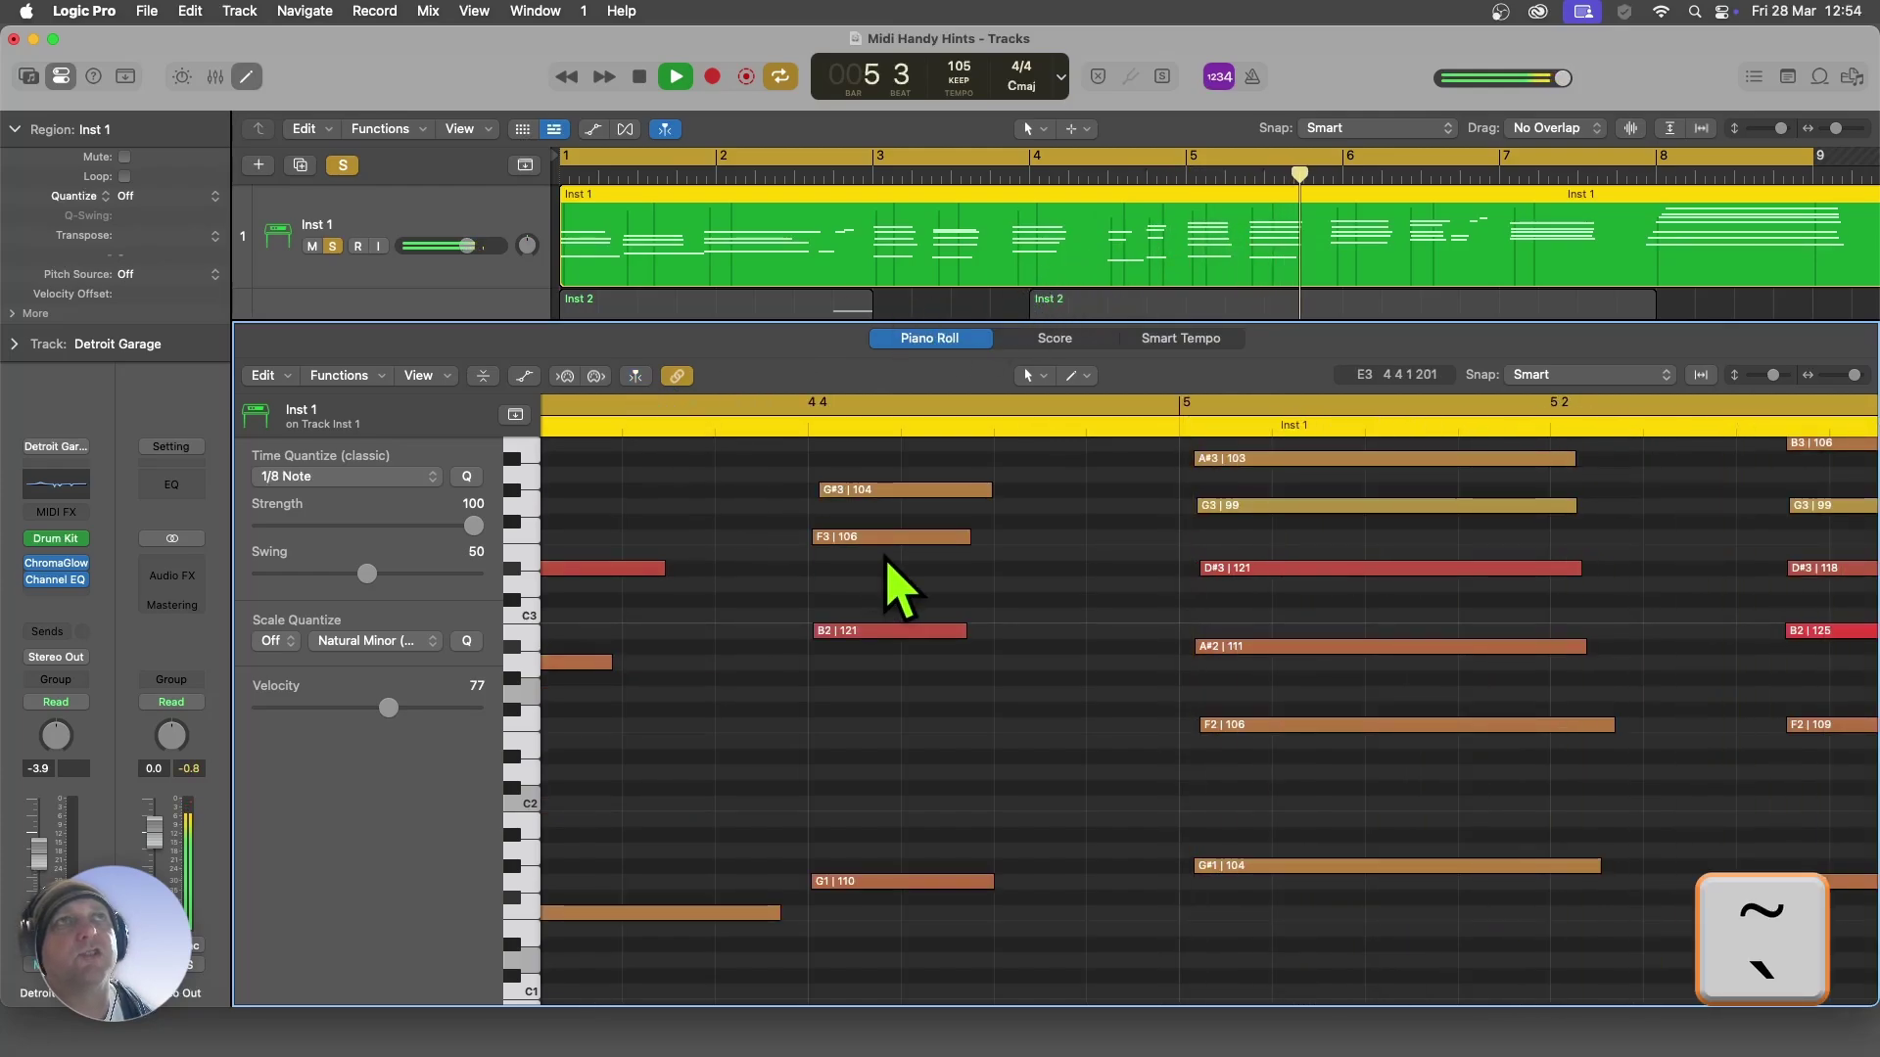
scroll(1028, 588, "up", 2)
scroll(1224, 607, "right", 3)
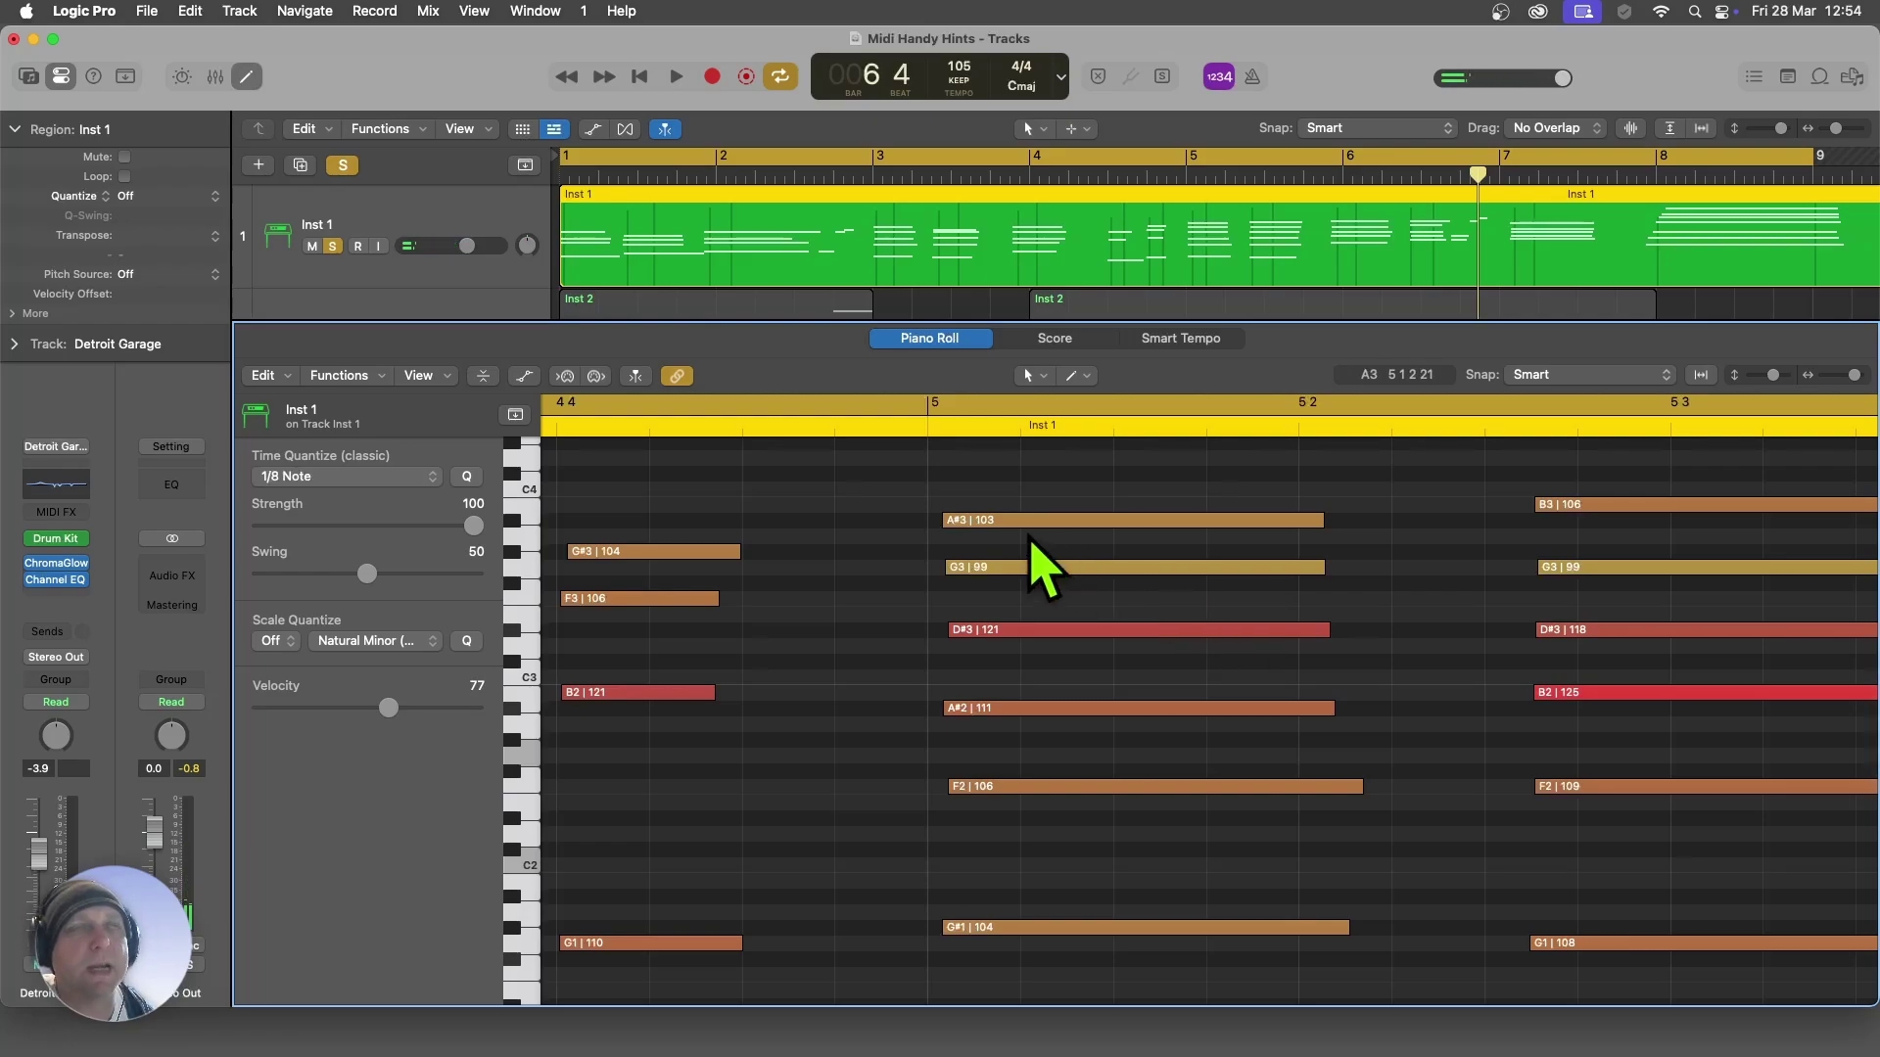
key("Return")
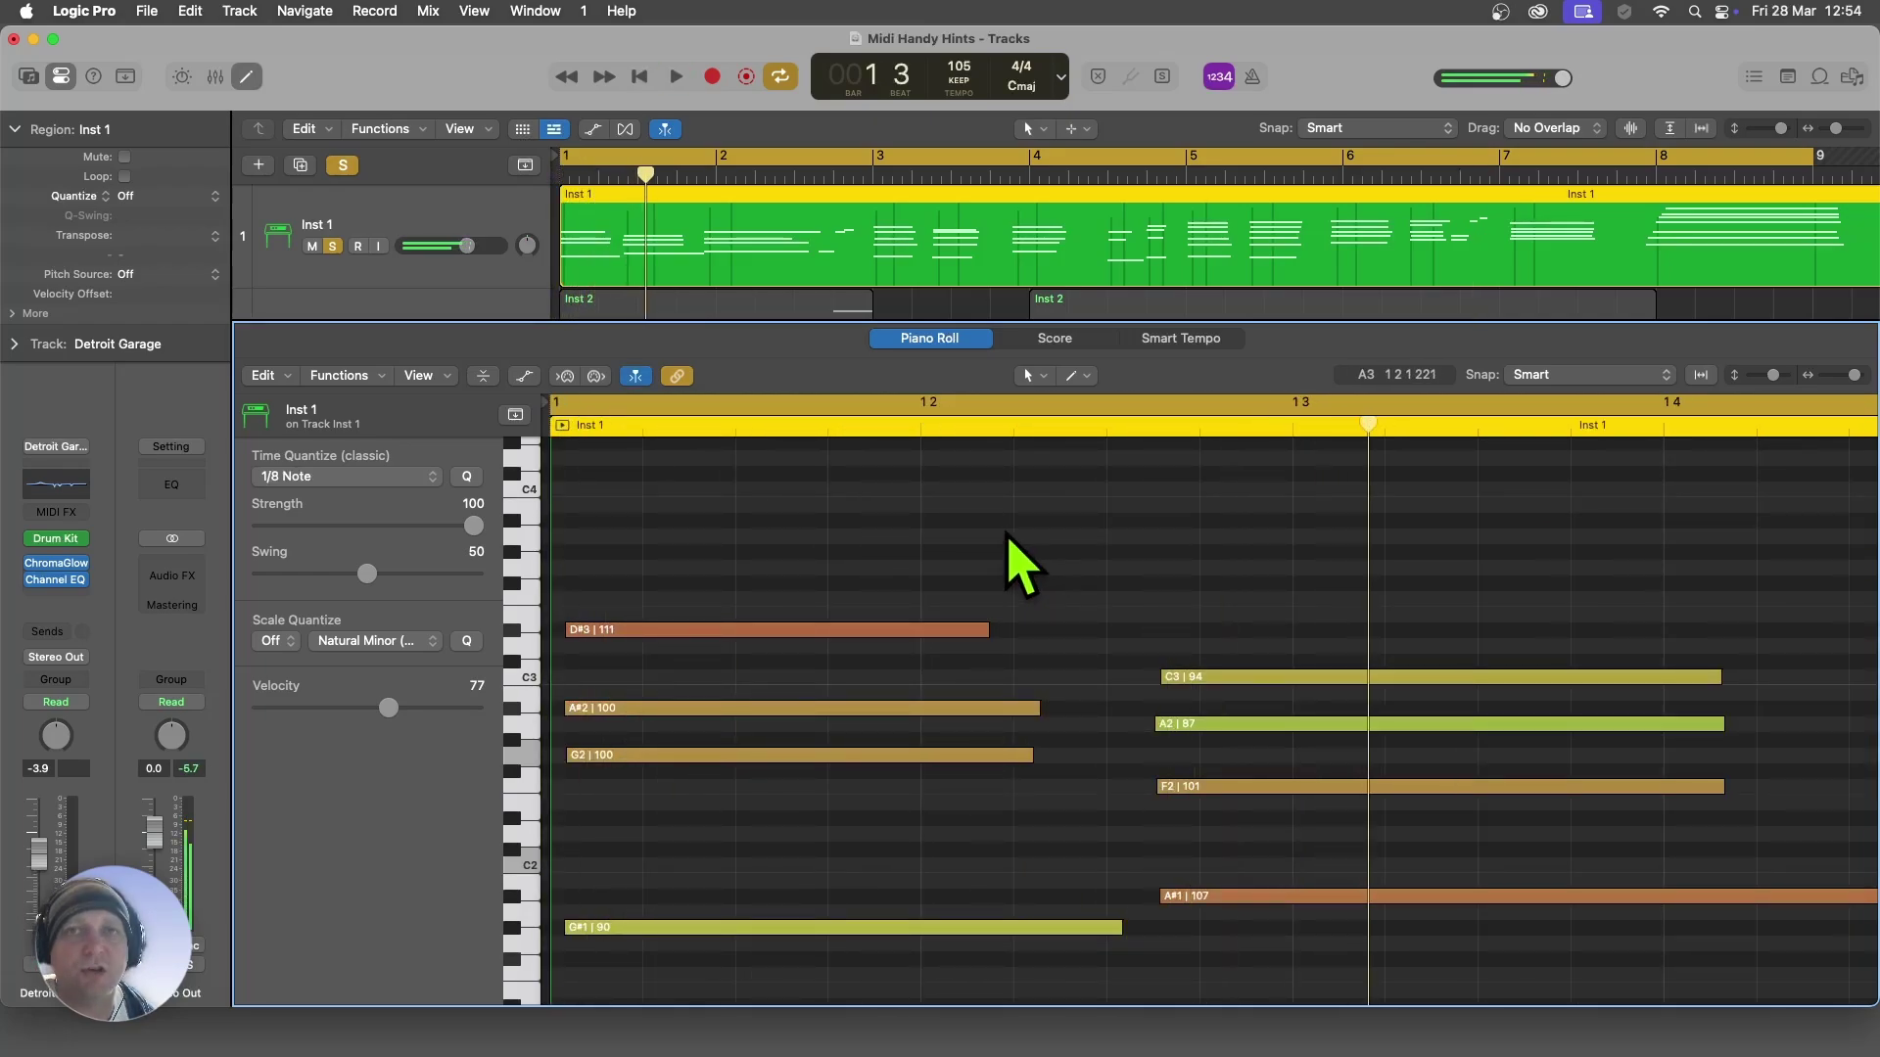
- Turn off Catch when Starting Playback and test playback to see the piano roll stay put
left_click(639, 382, "ctrl")
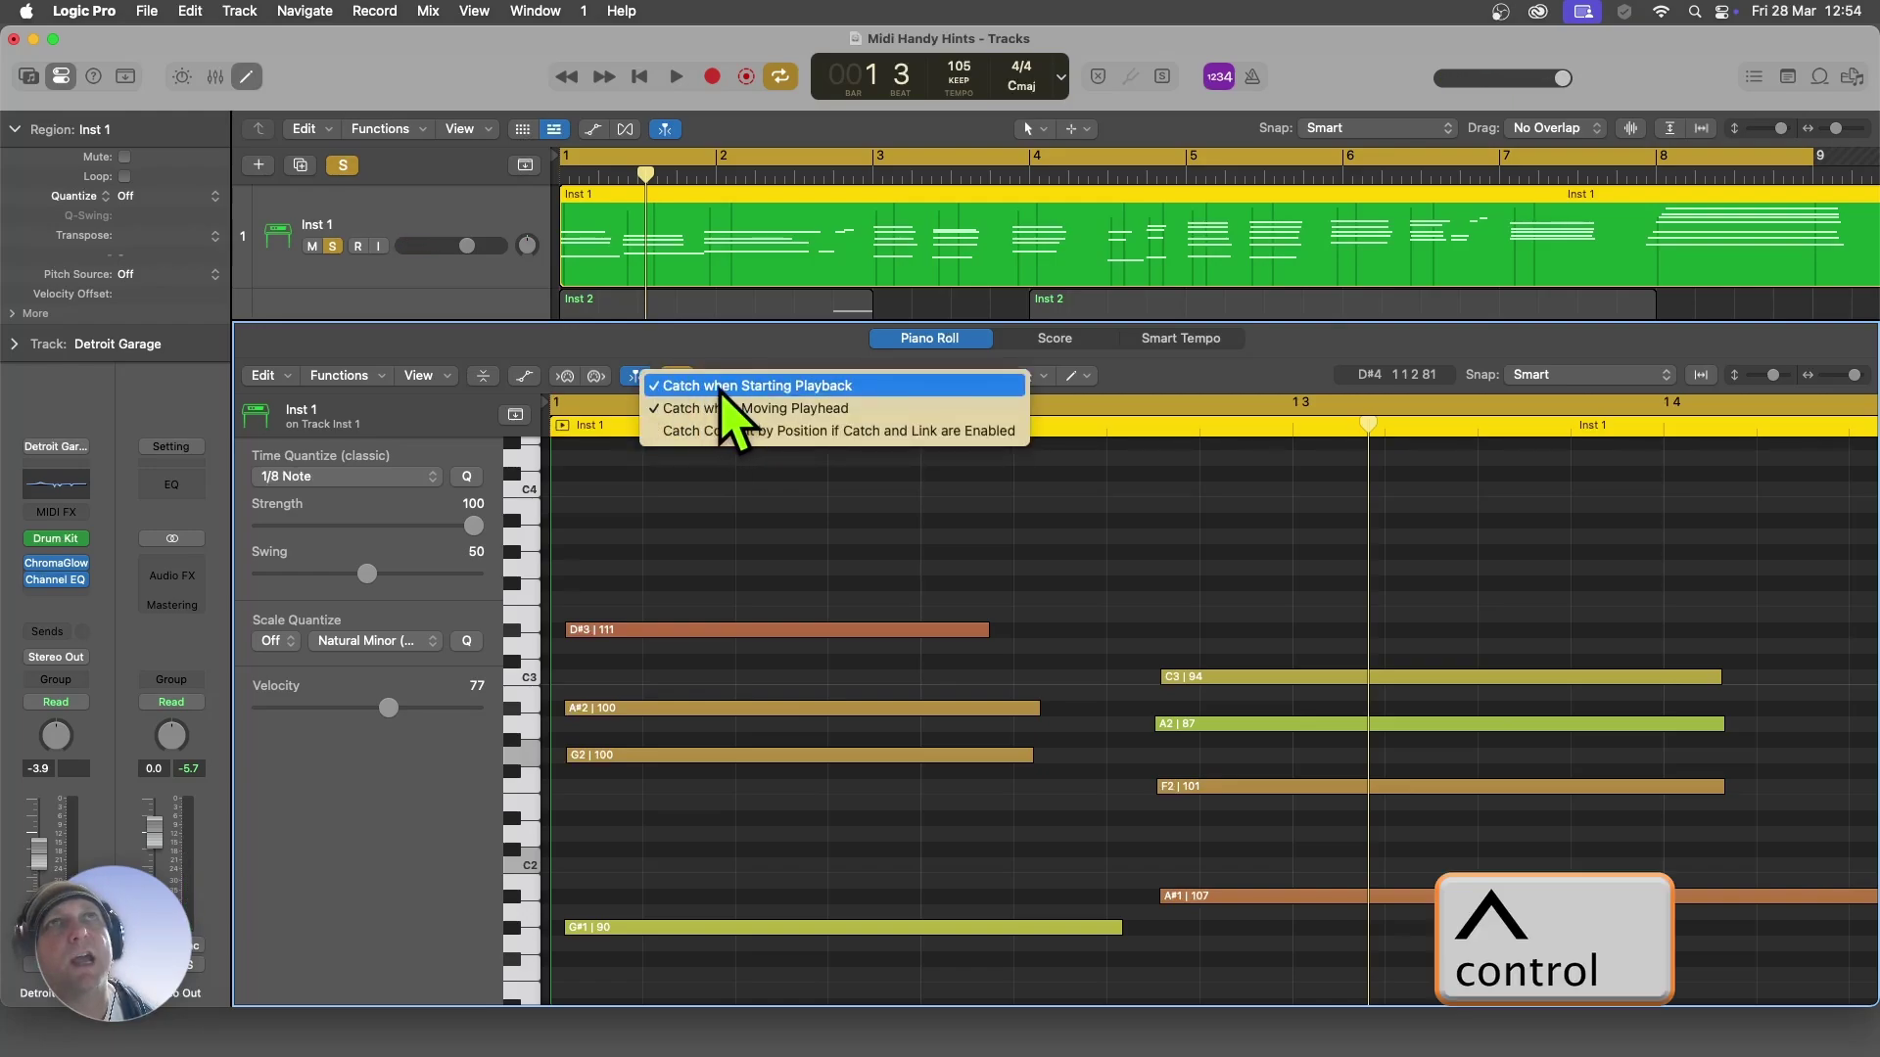
left_click(724, 430)
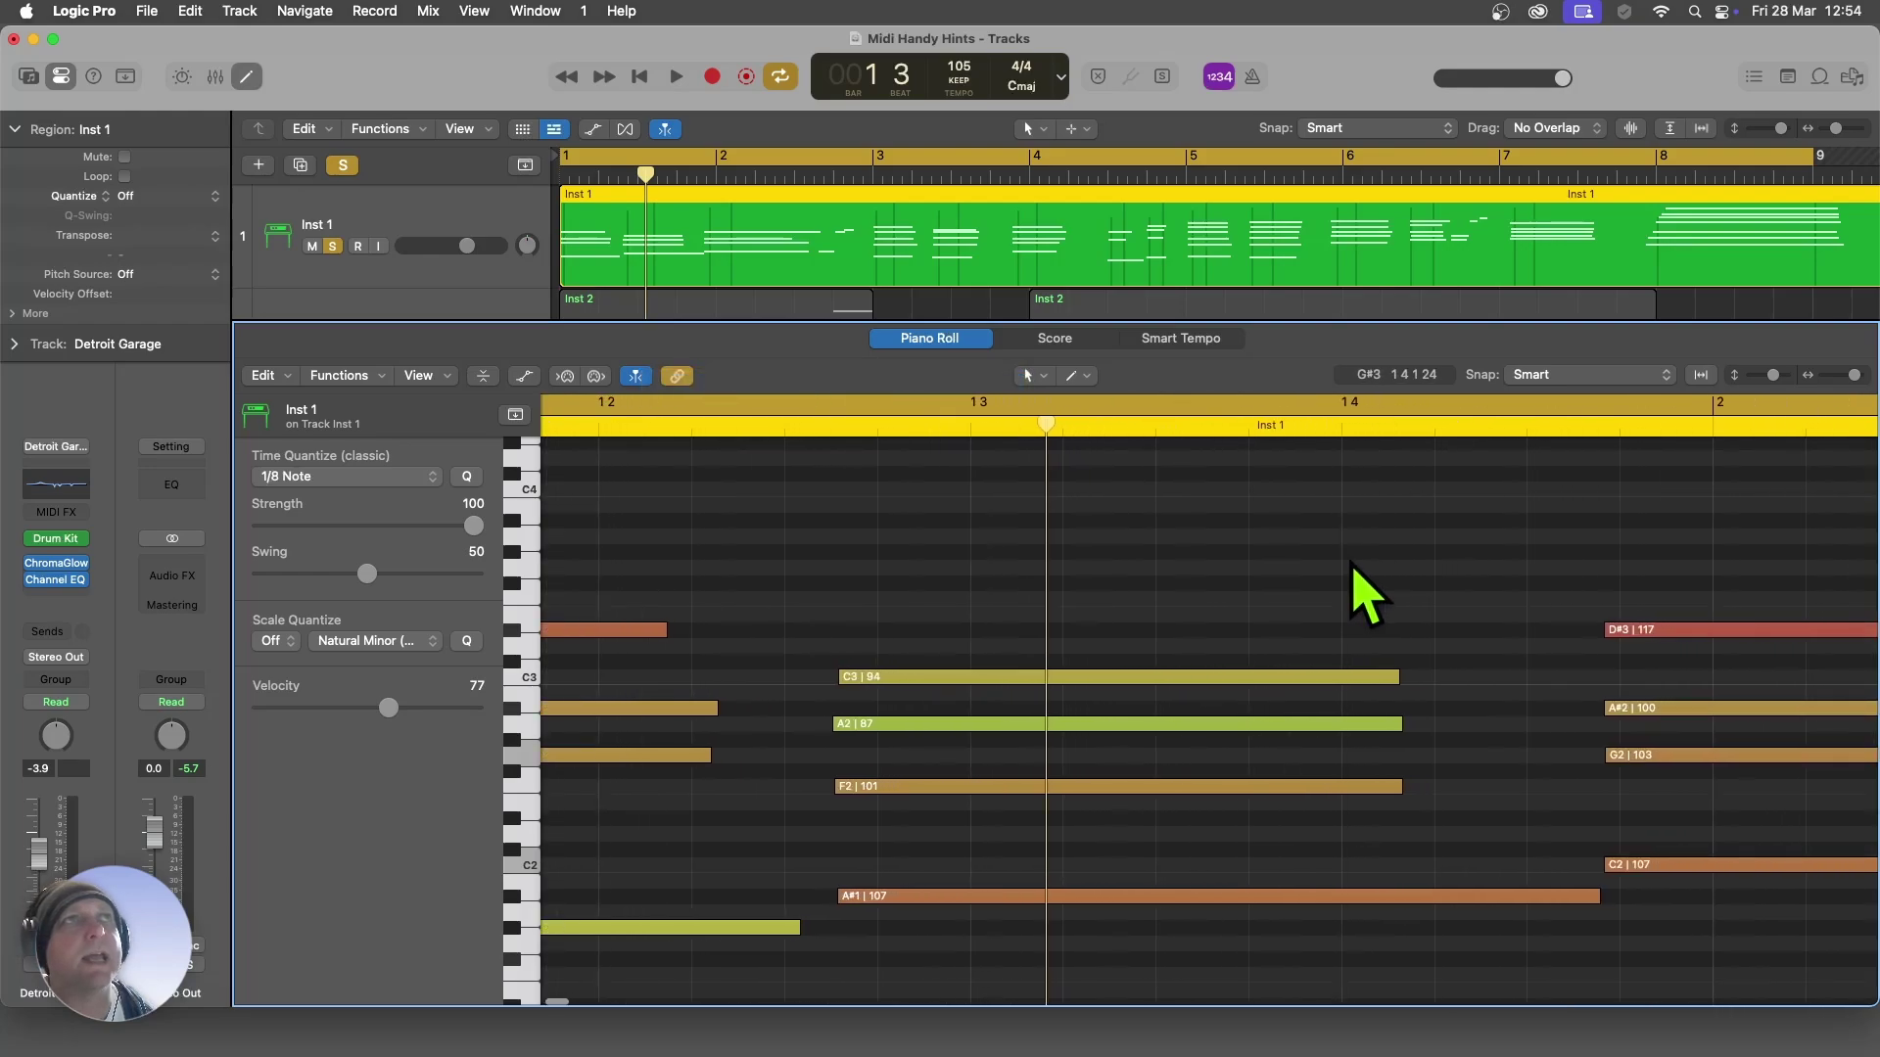
scroll(1351, 602, "right", 10)
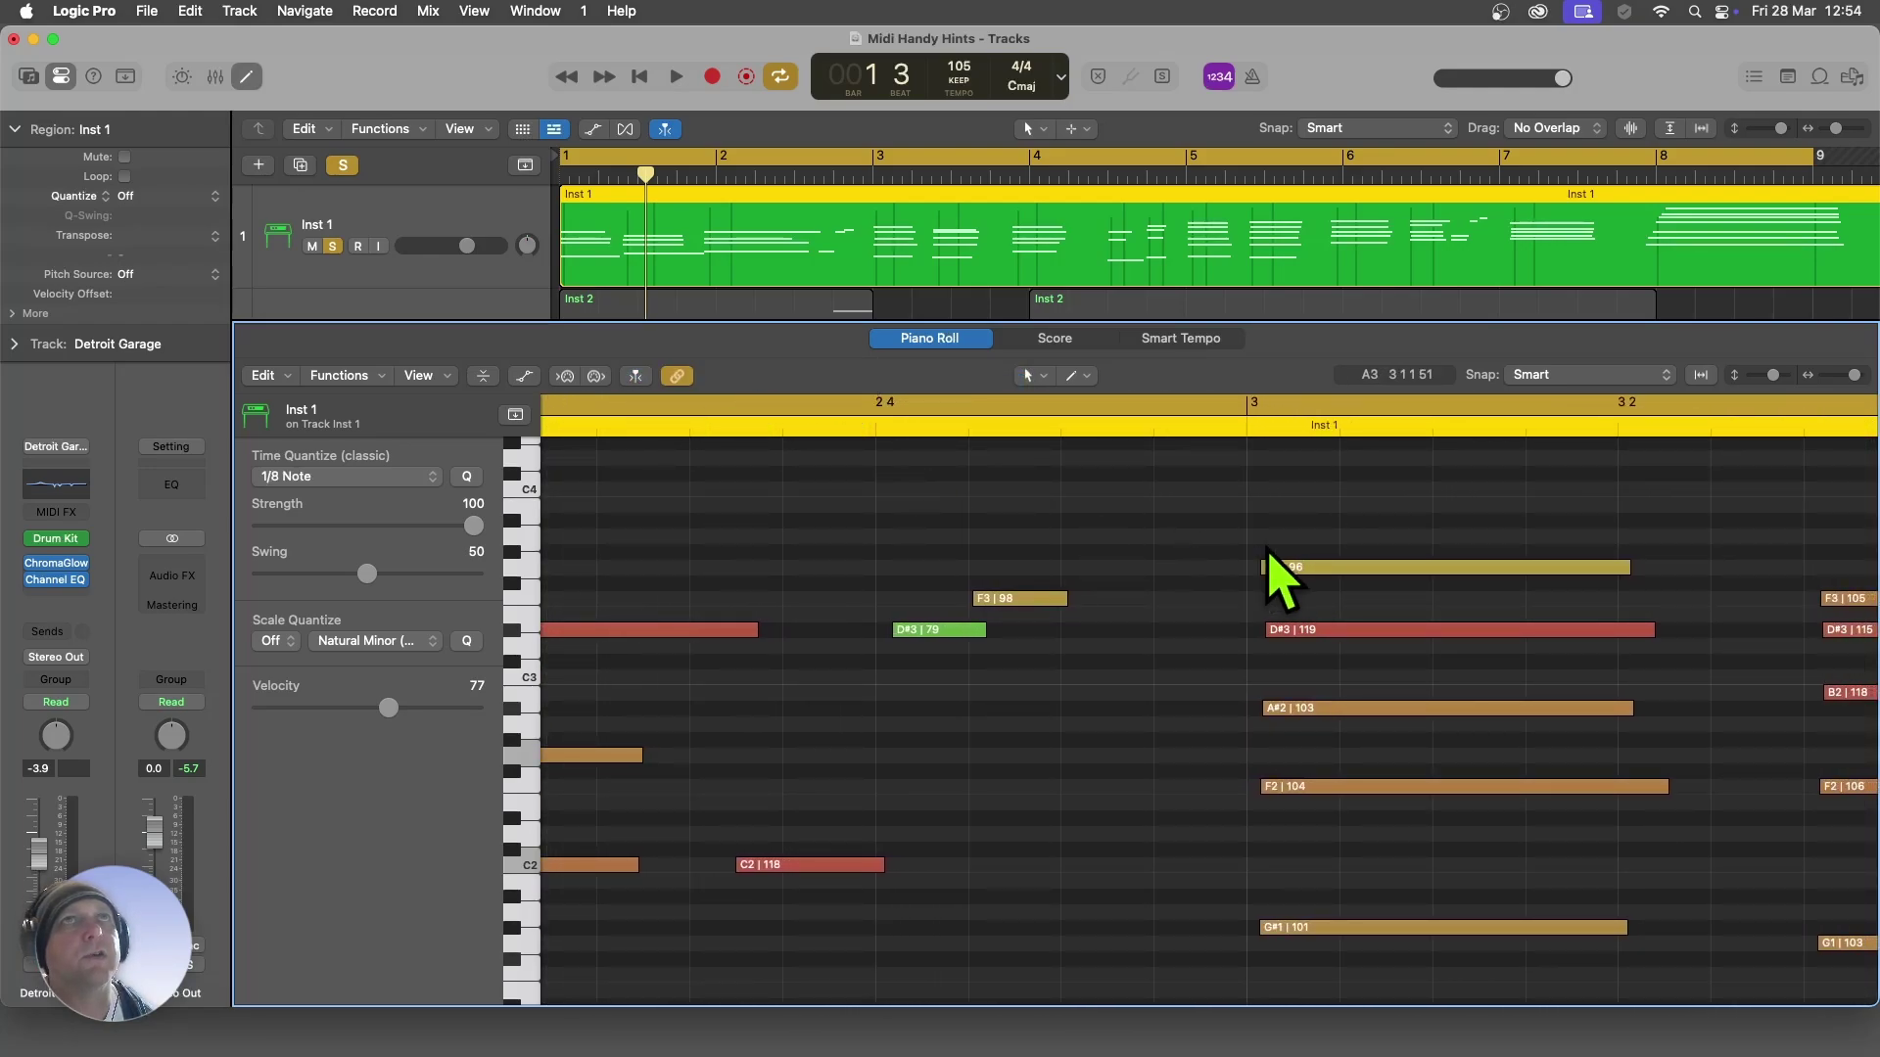
scroll(1273, 577, "right", 10)
key("space")
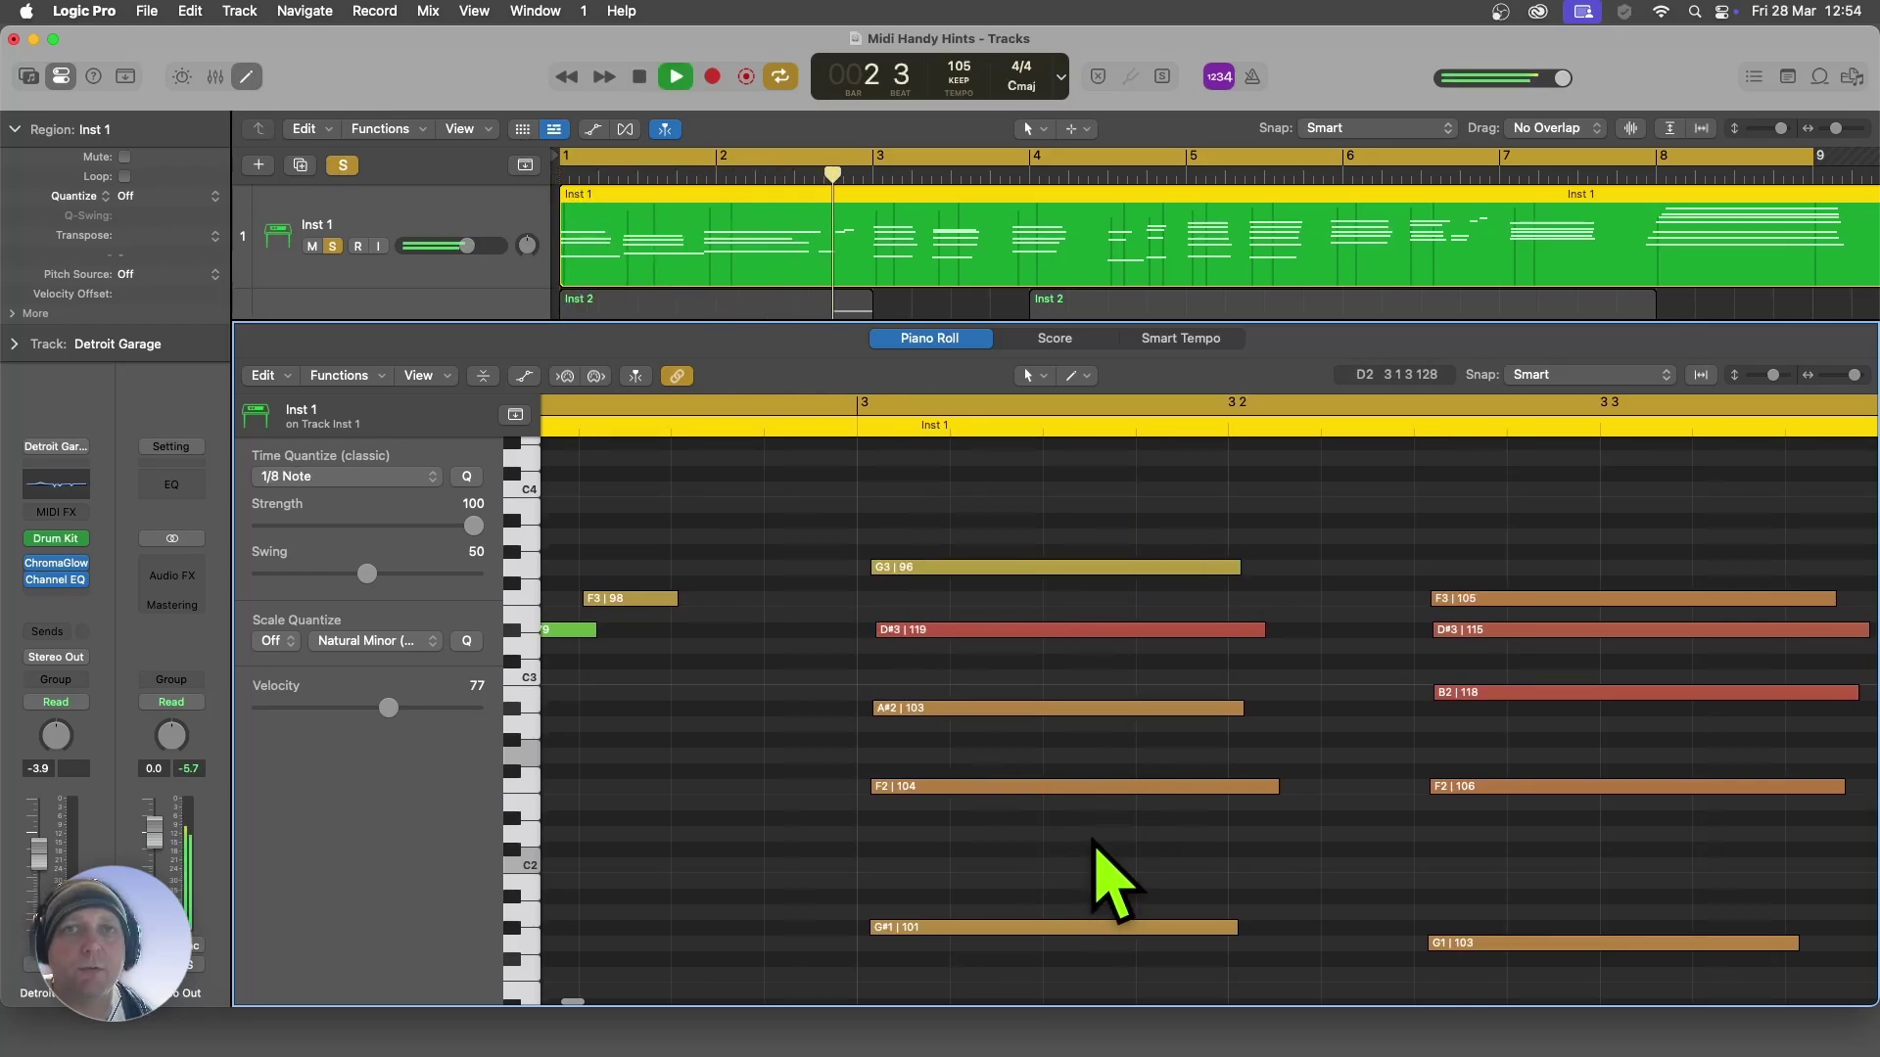
key("space")
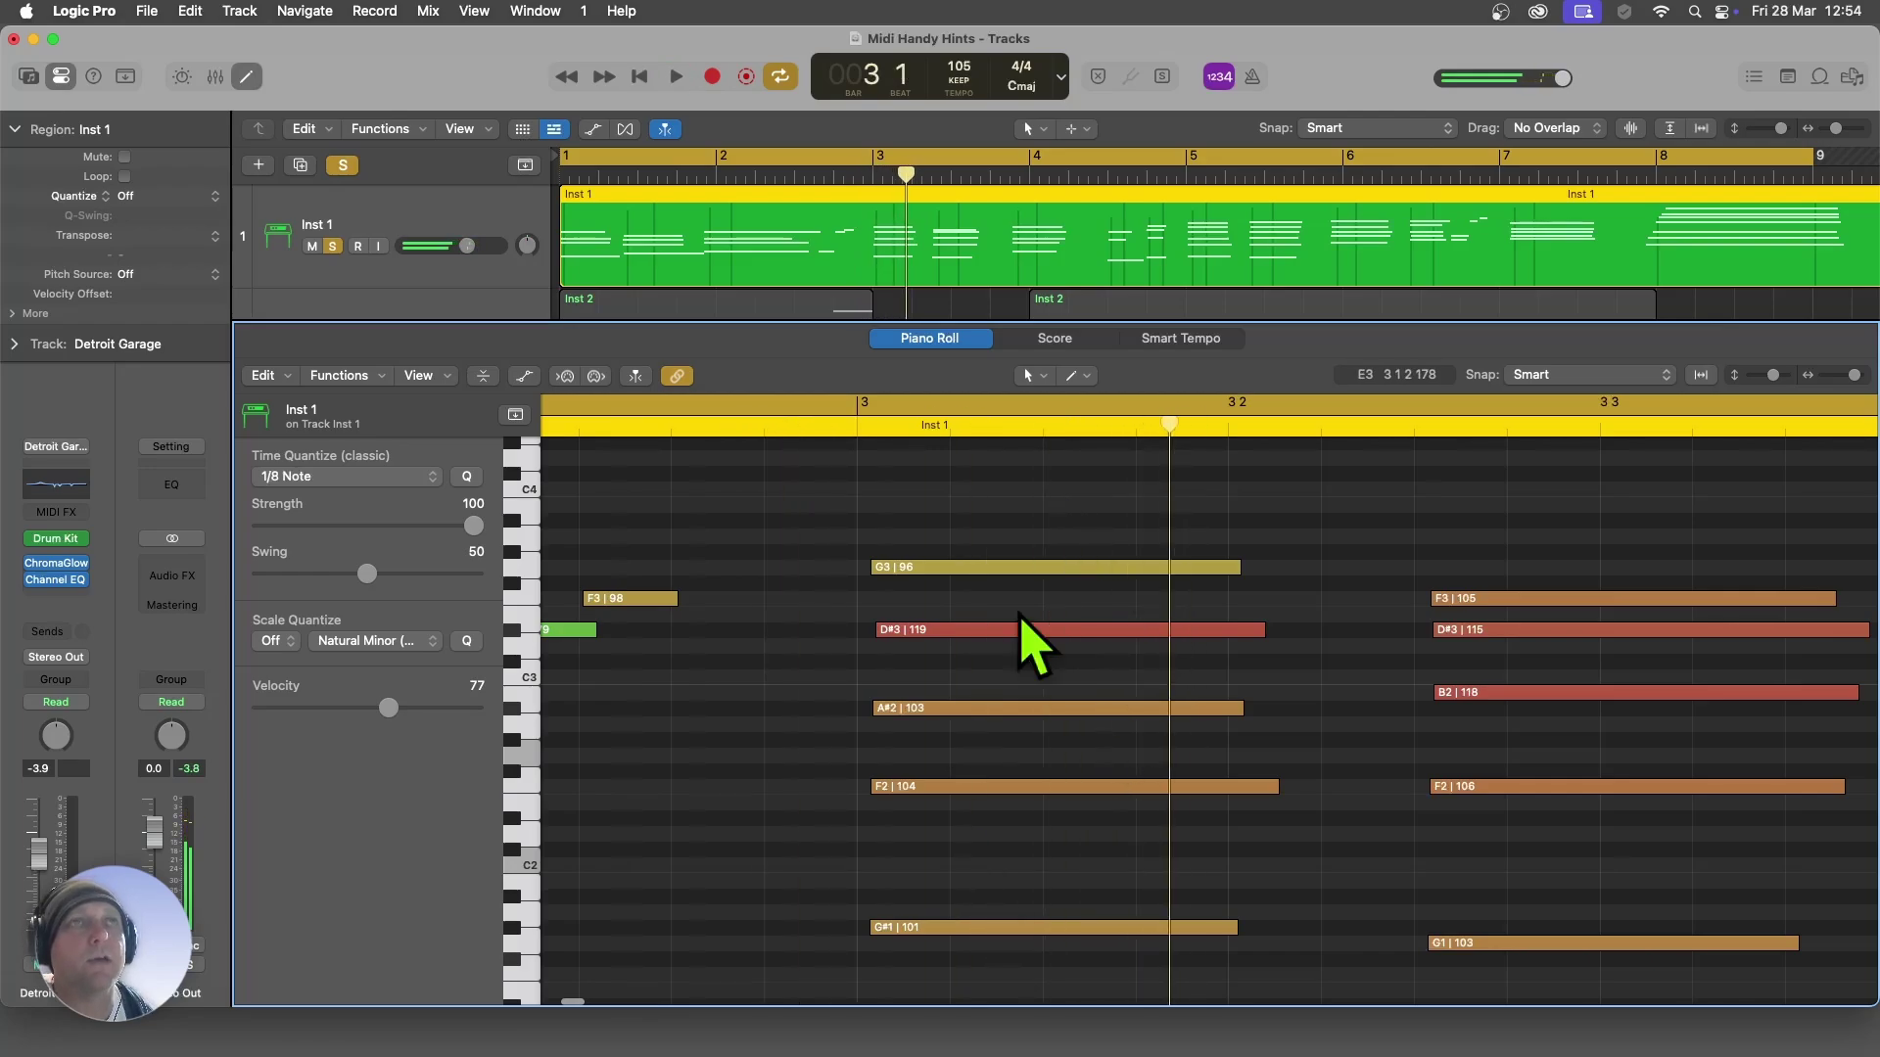
- Re-enable Catch when Starting Playback and play from the cycle start to confirm following
left_click(638, 378, "ctrl")
left_click(676, 382)
key("space")
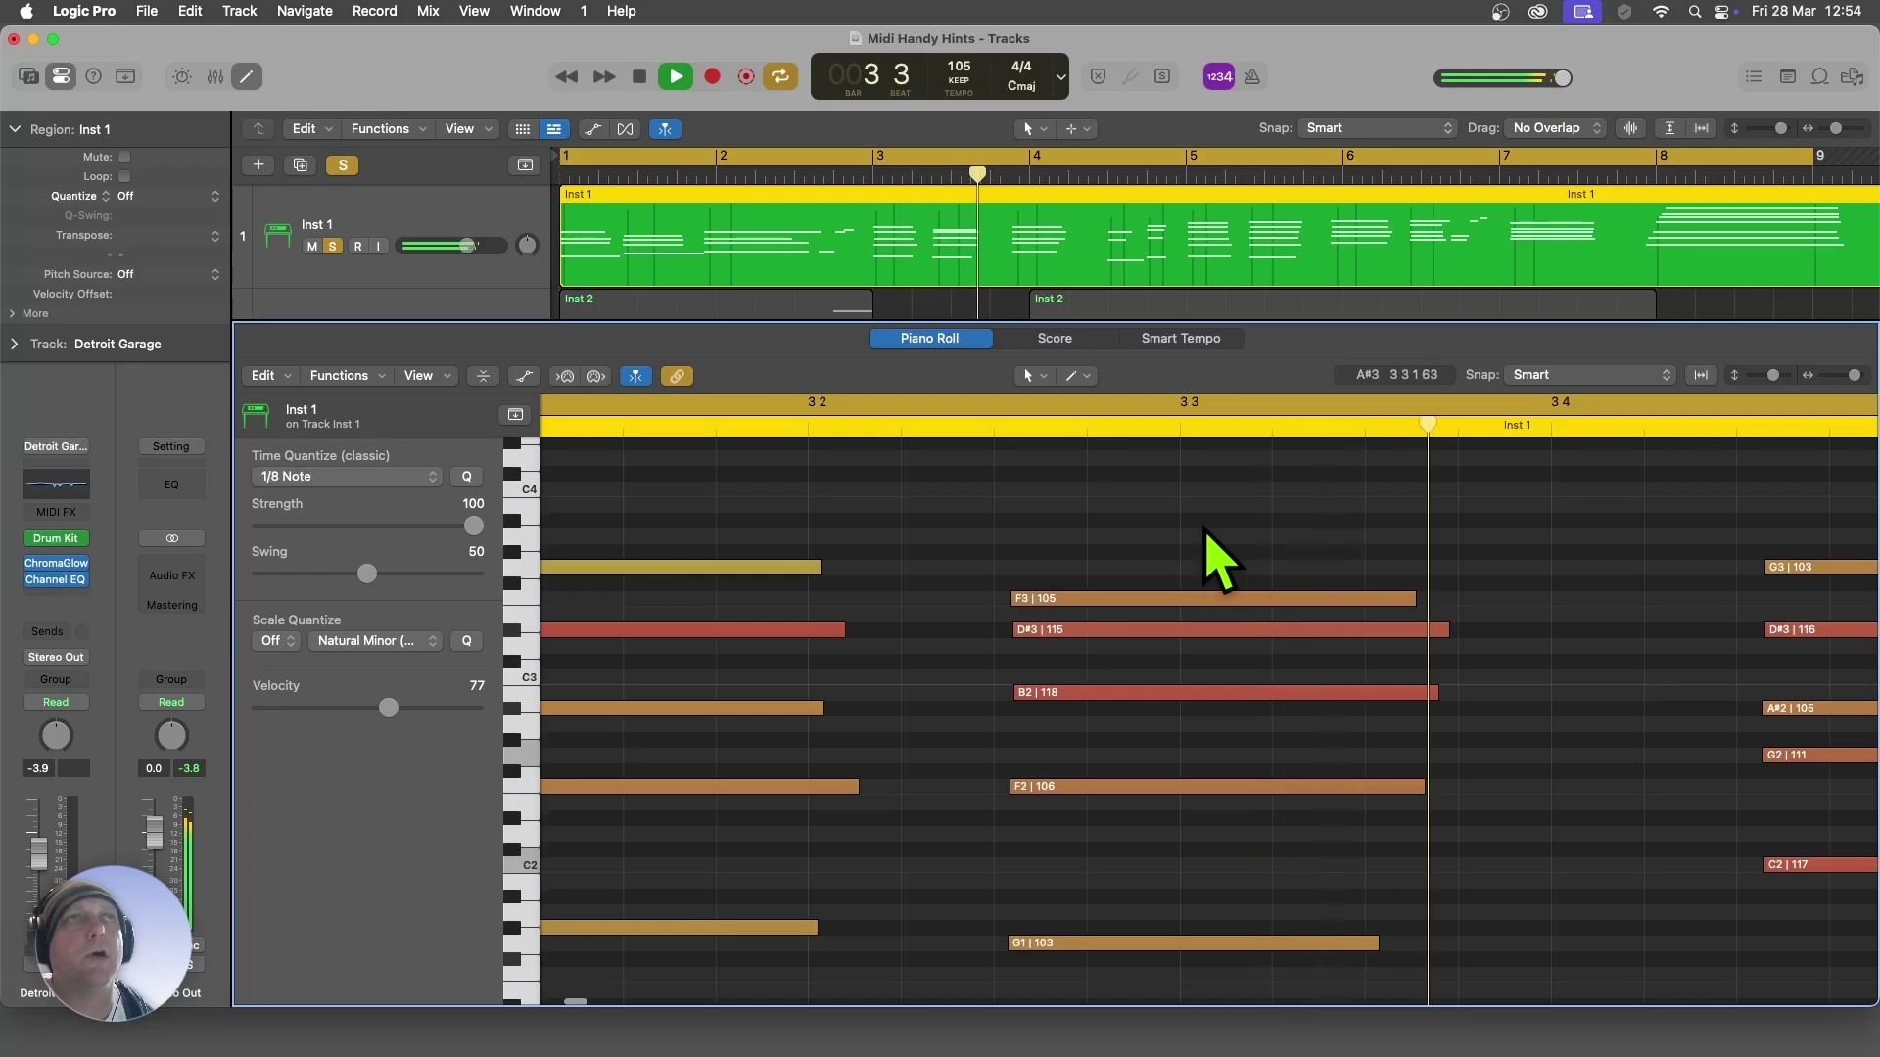
key("space")
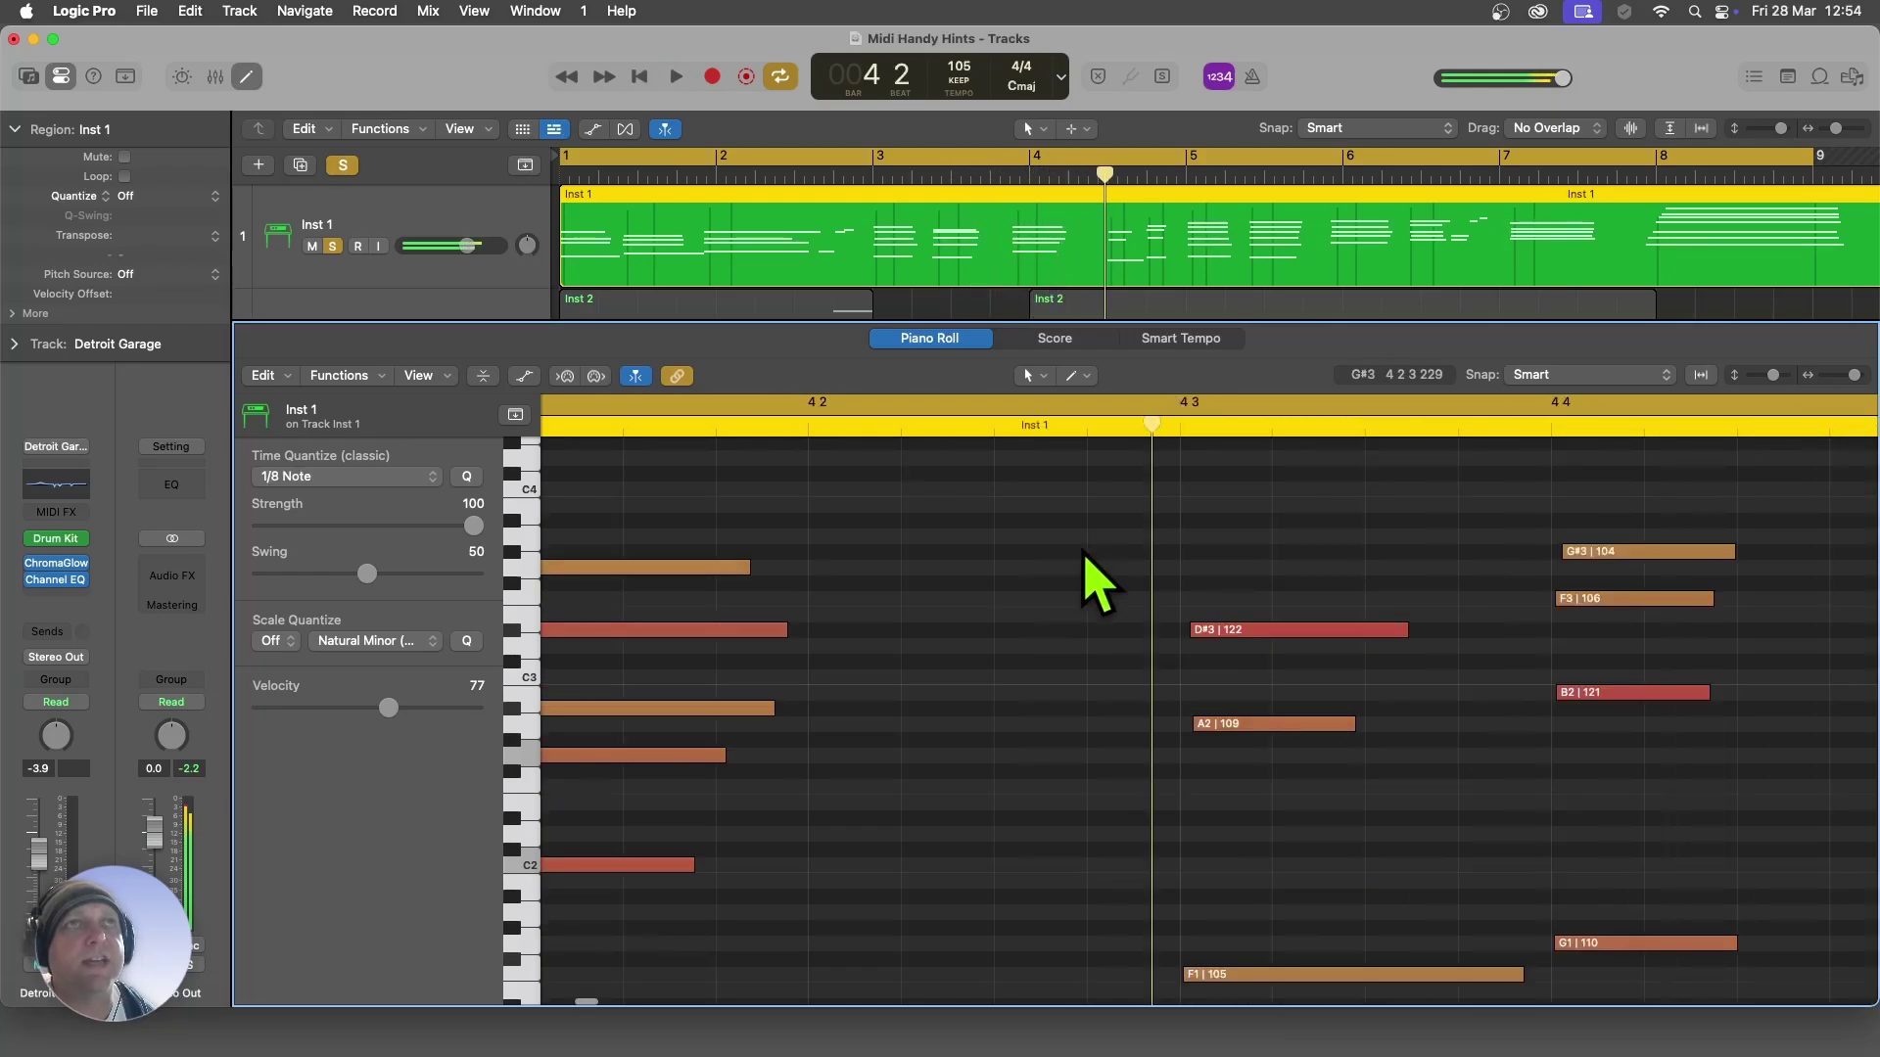
- Enable View > Scroll in Play, play through Inst 1, and toggle it with Control-backtick
left_click(438, 380)
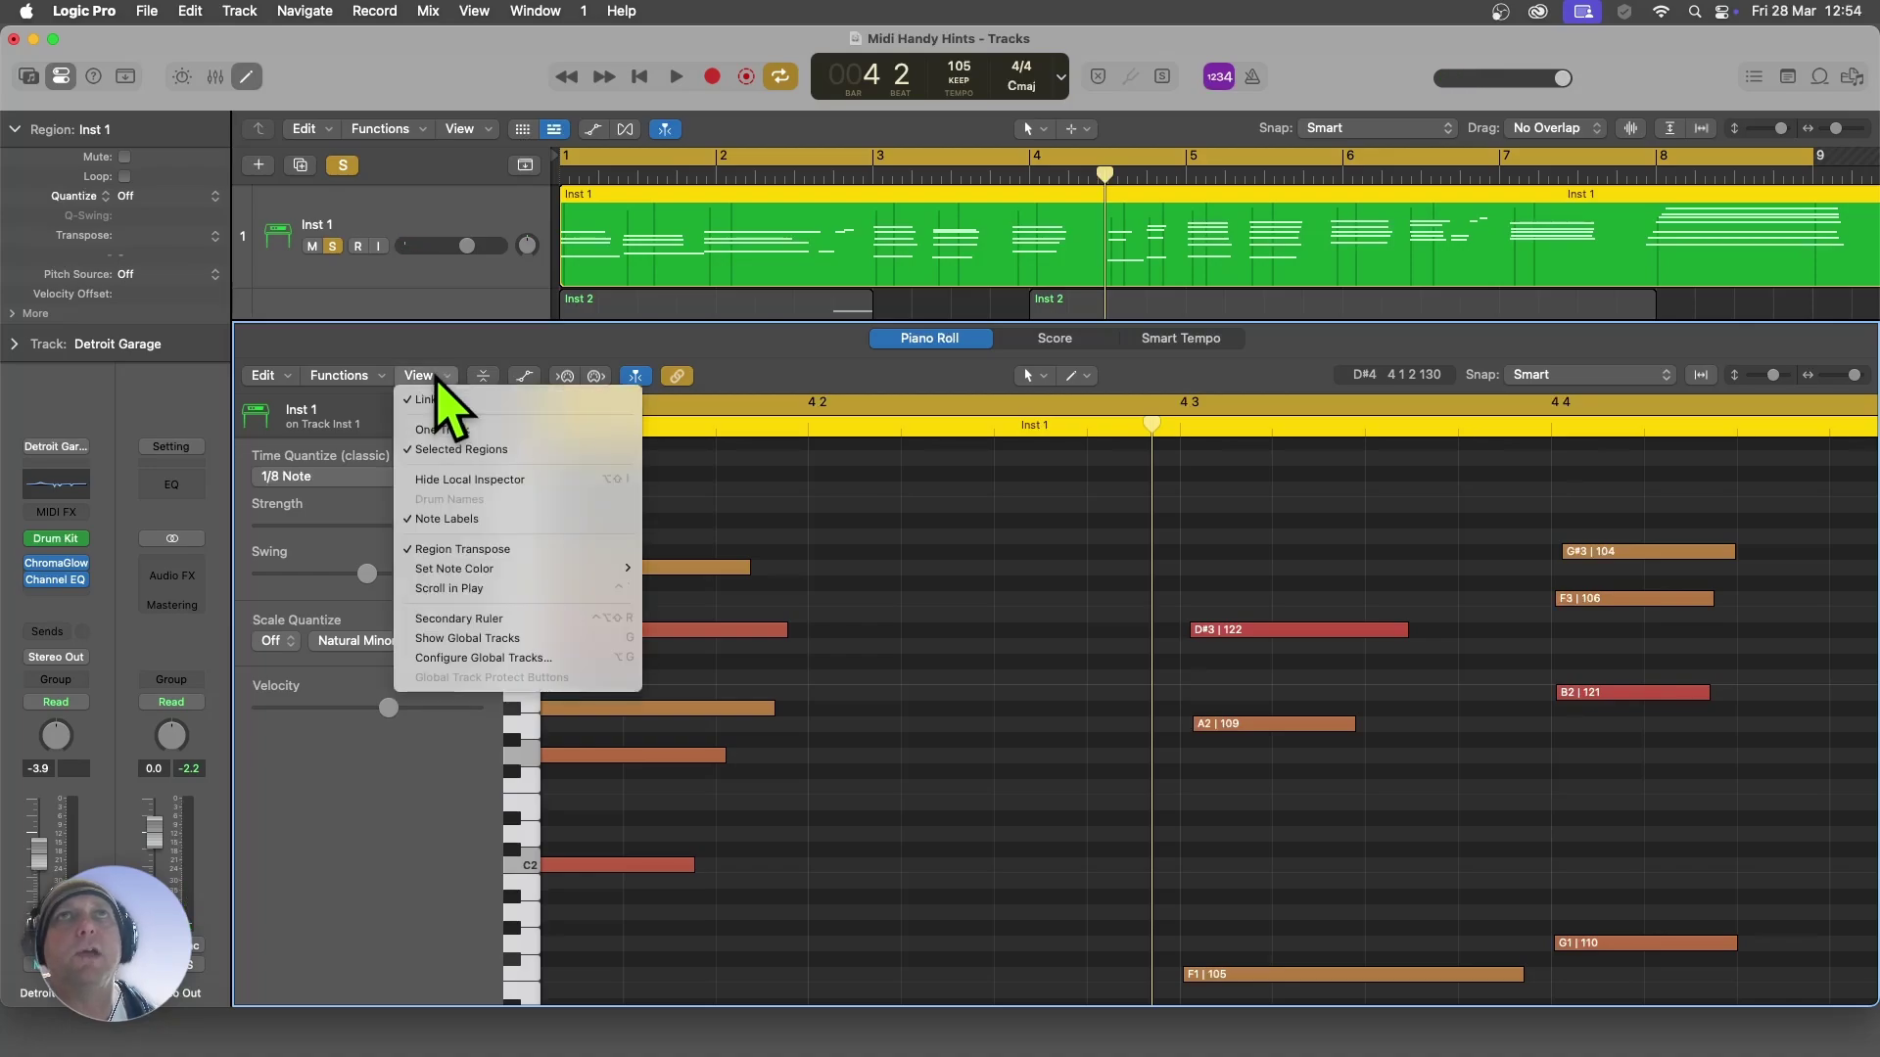
left_click(470, 590)
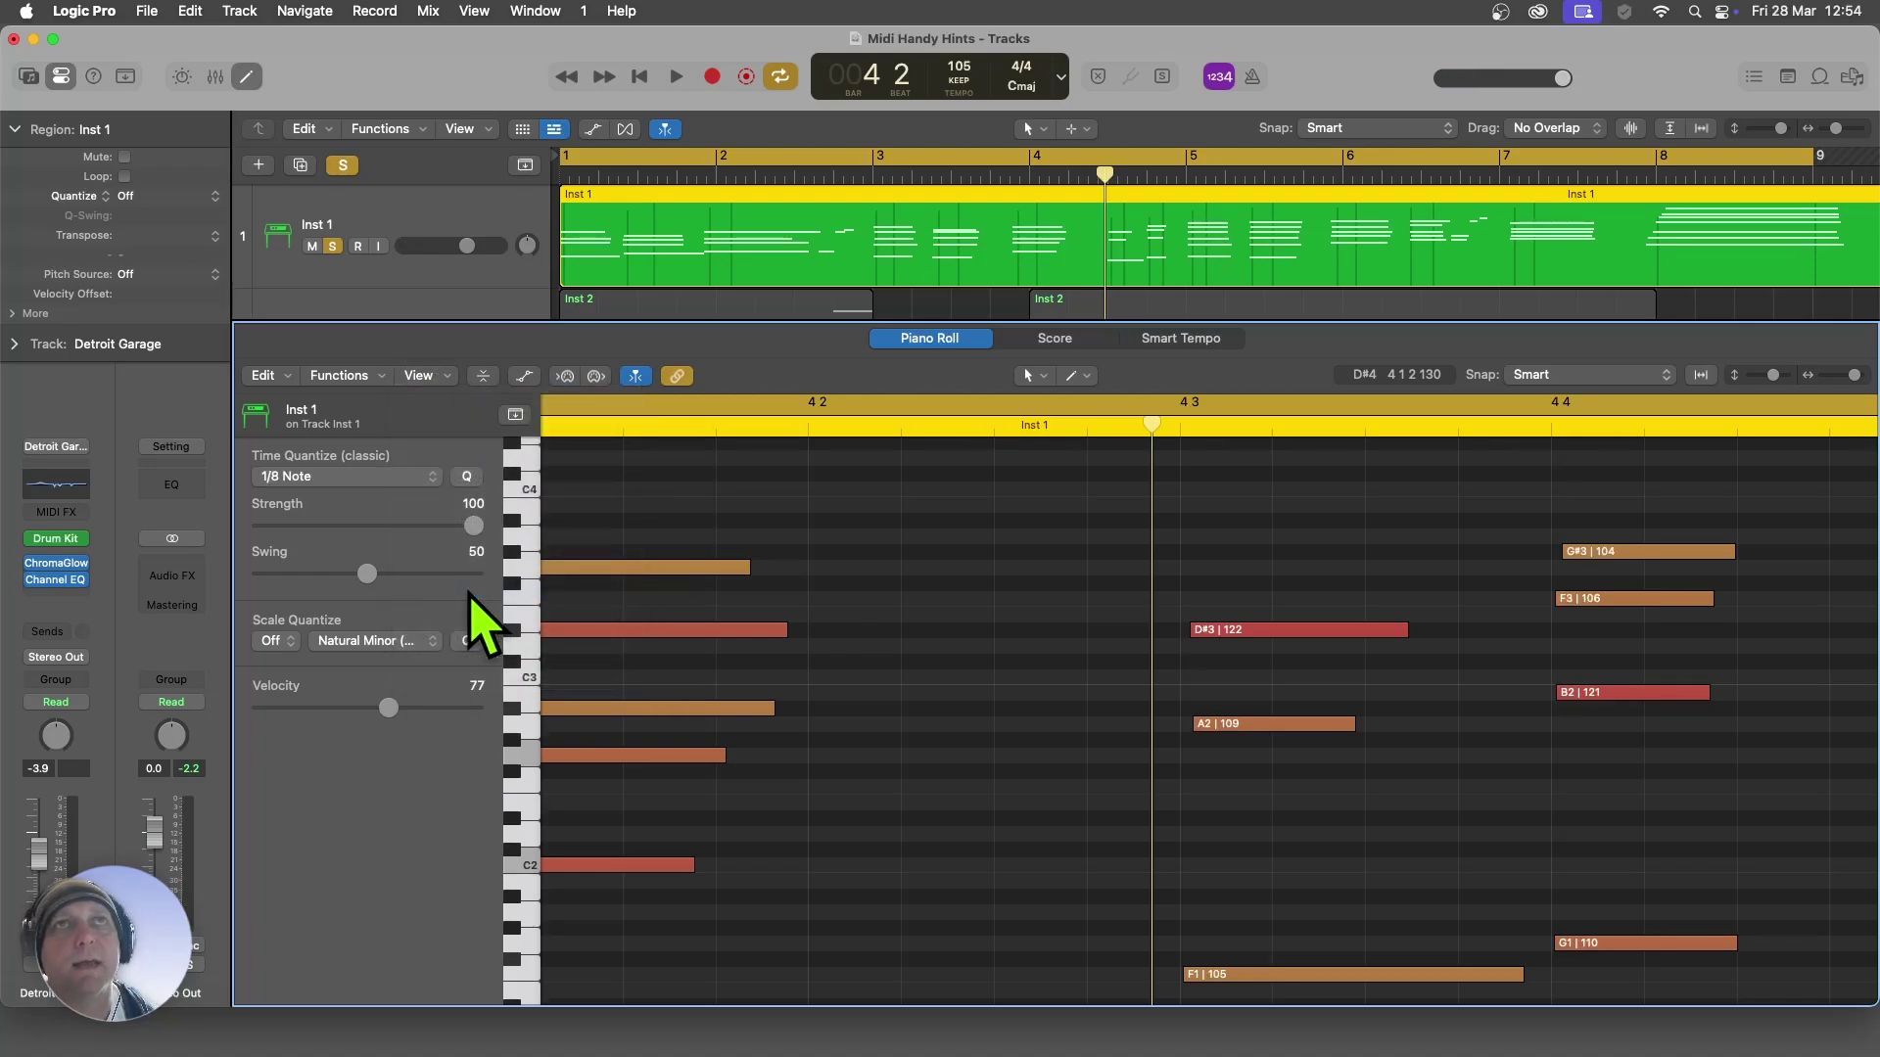
key("Return")
key("space")
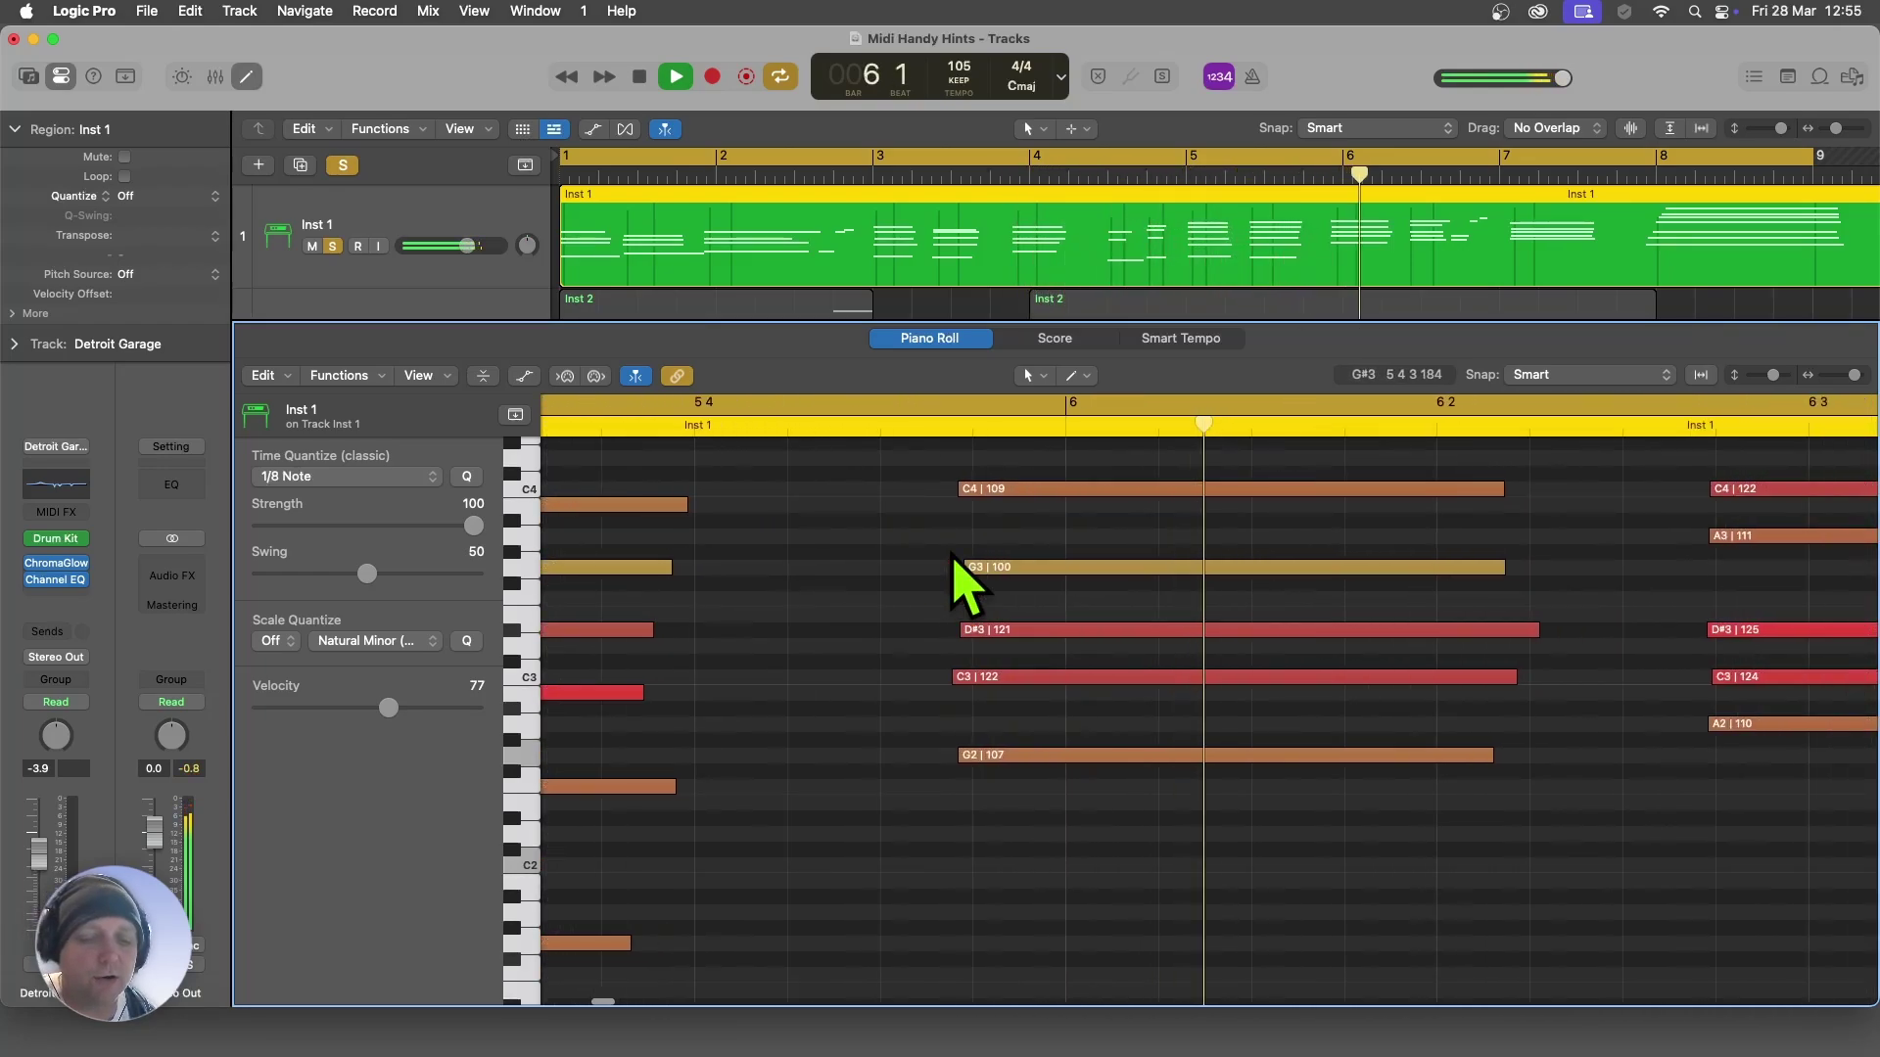
key("ctrl+grave")
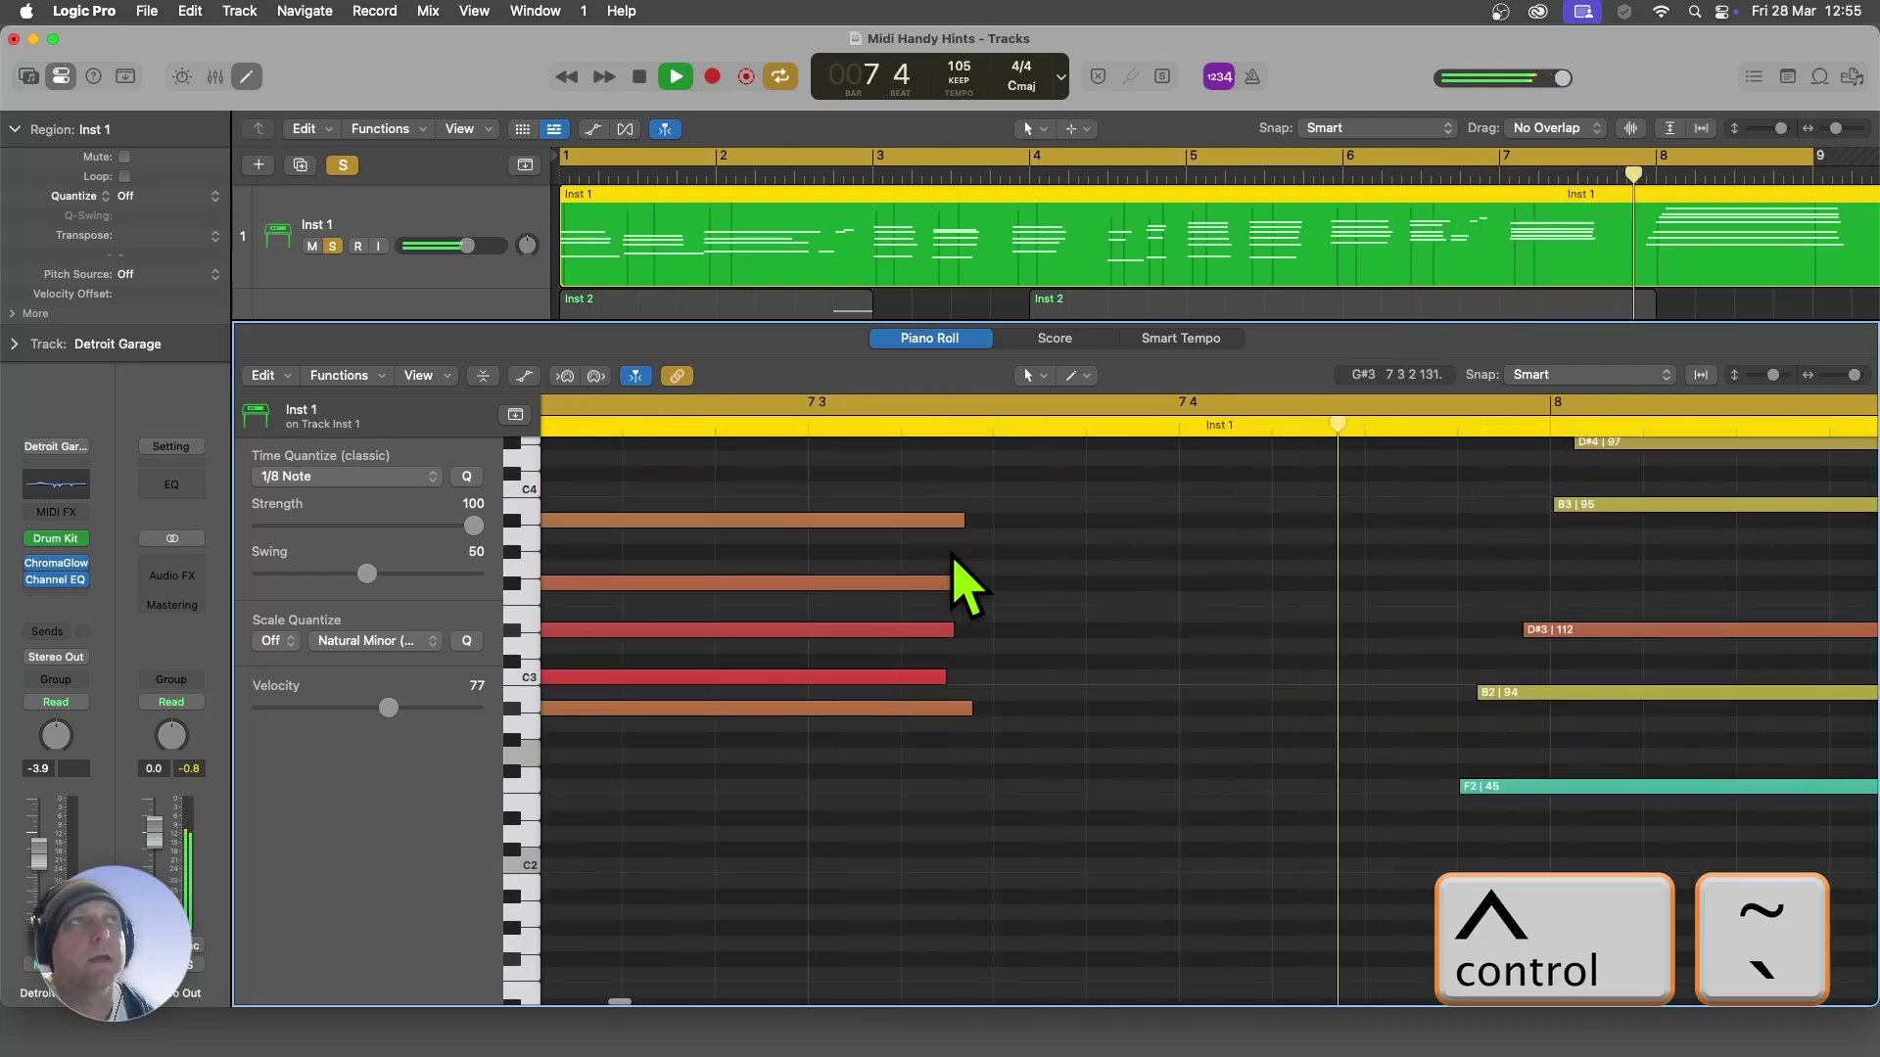
key("space")
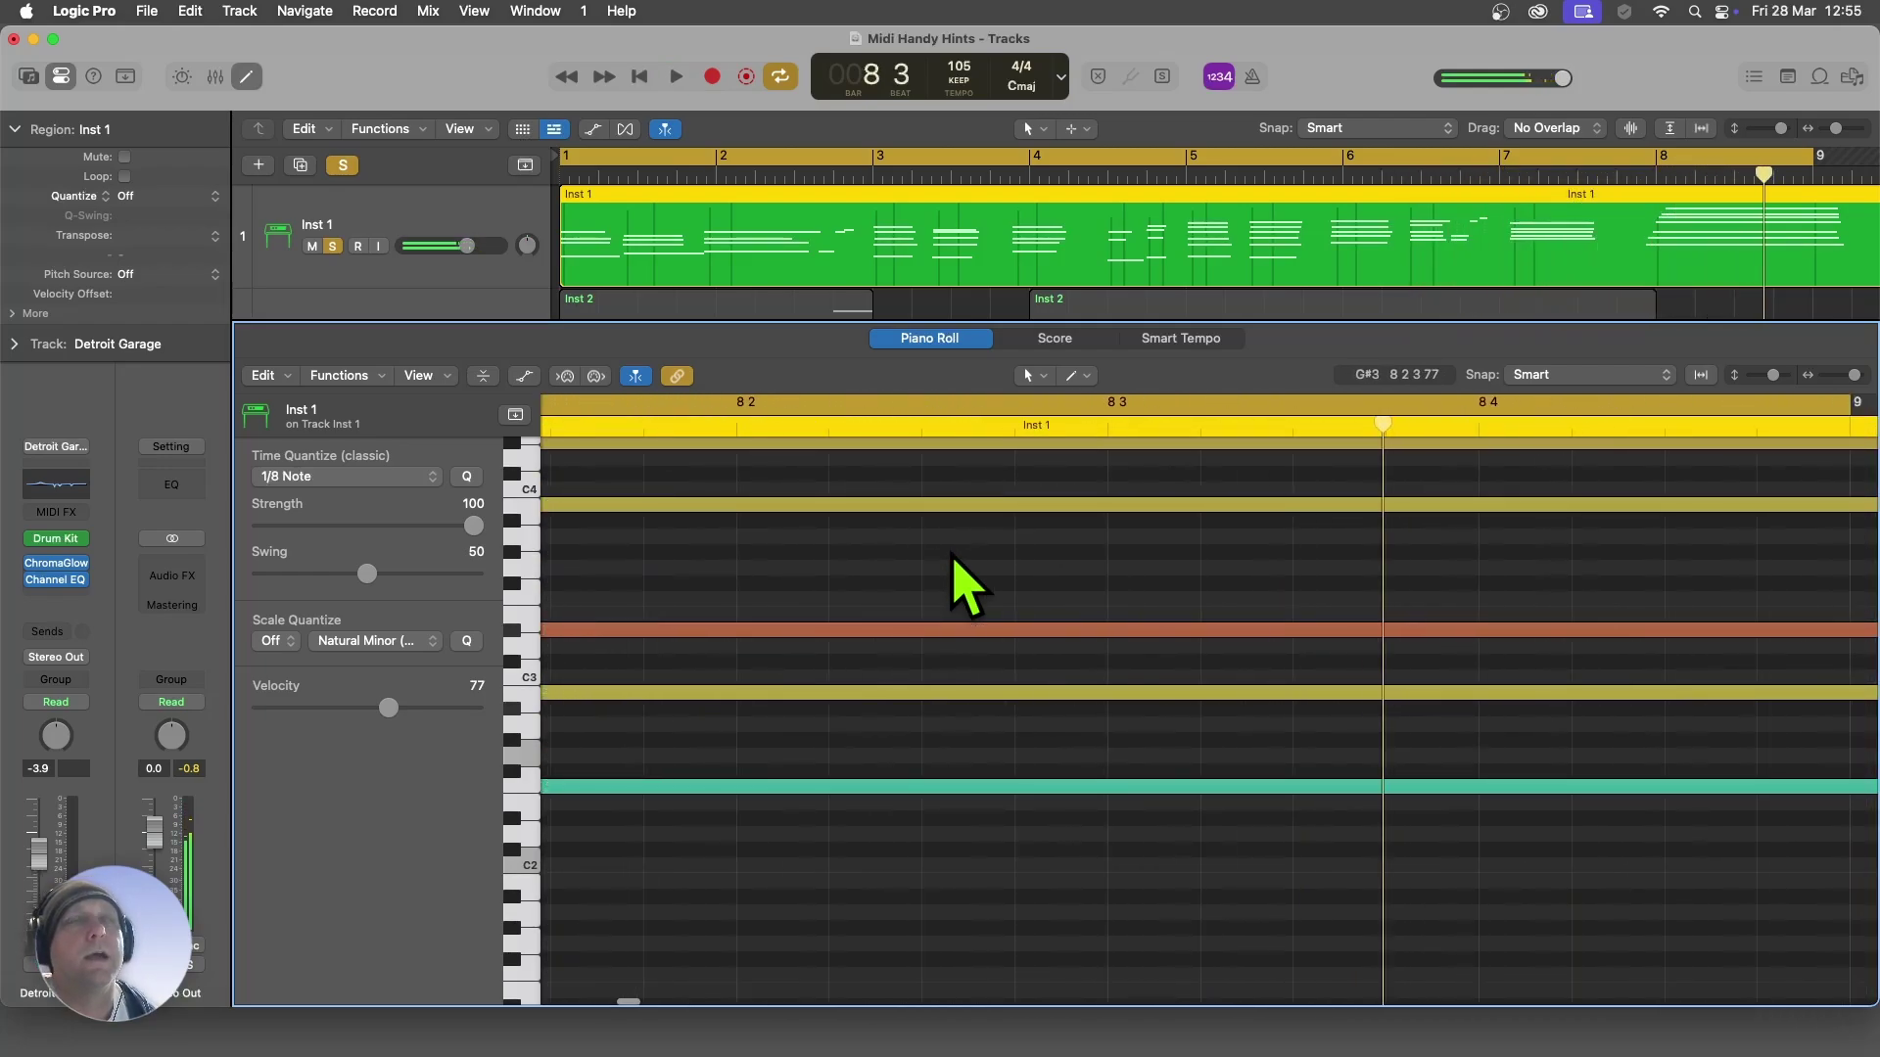